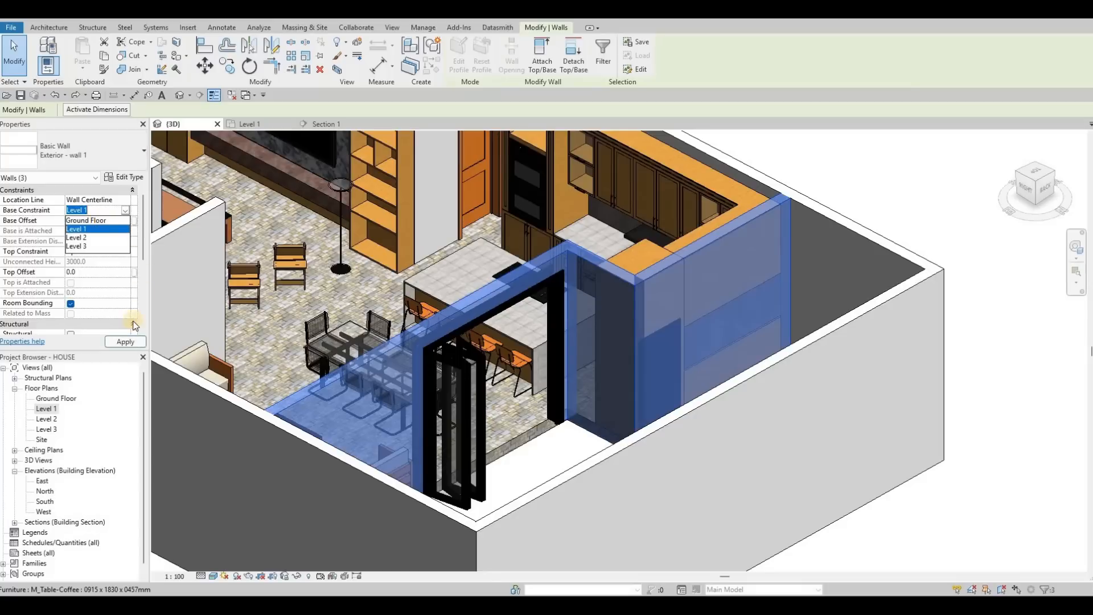
# - Set the base constraint of the three selected exterior walls around the folding door to Ground Floor
pyautogui.click(125, 343)
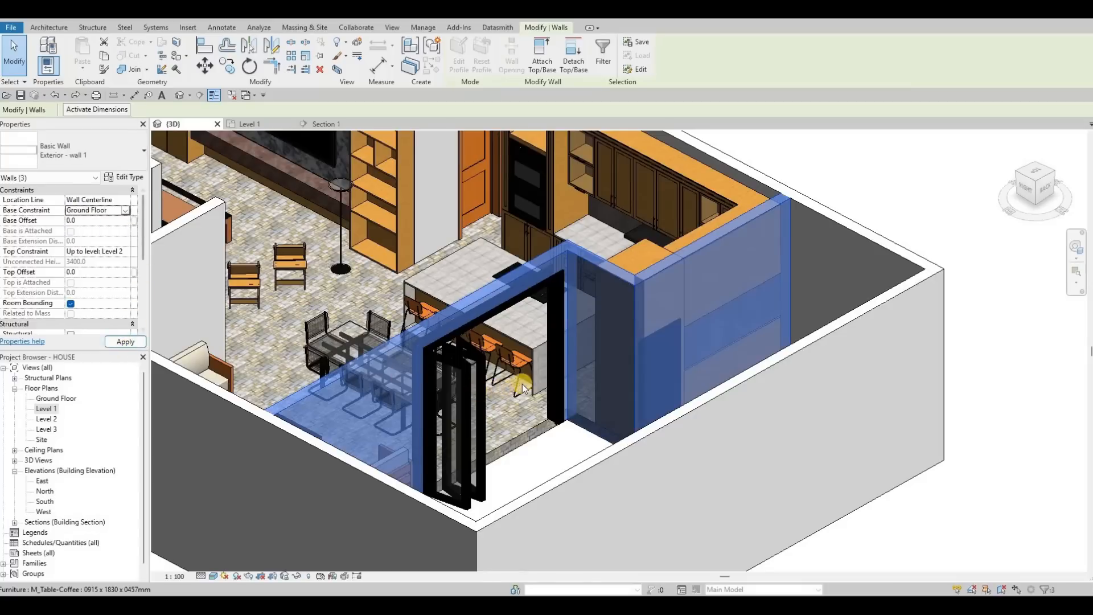
pyautogui.press('Escape')
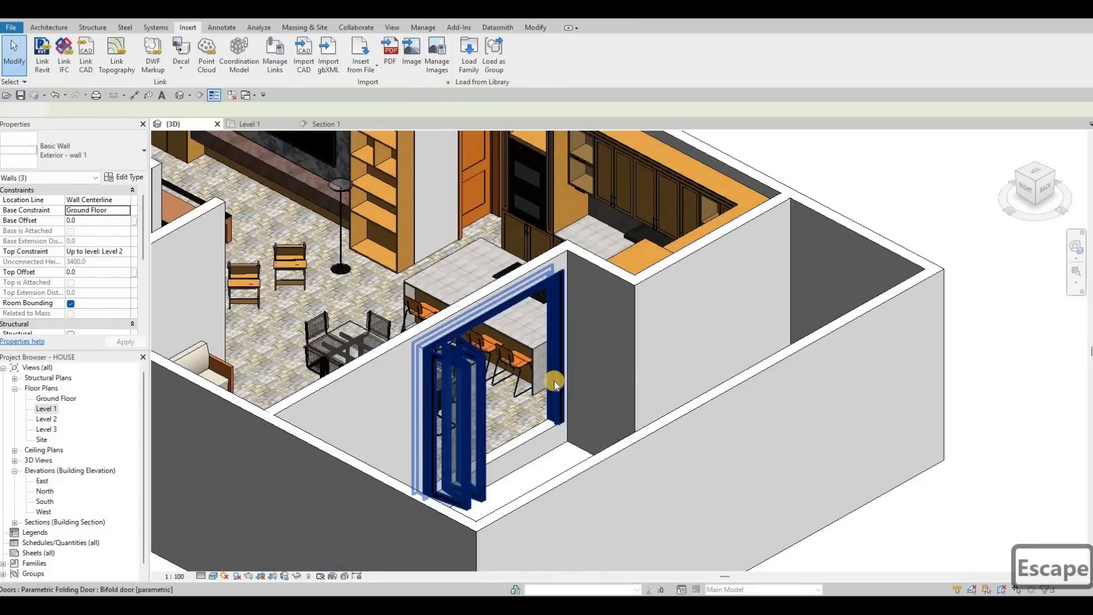
pyautogui.press('Escape')
# - Examine the house interior in 3D from the folding door and kitchen to the living area and front entrance
pyautogui.keyDown('shift'); pyautogui.moveTo(586, 383); pyautogui.dragTo(654, 360, button='middle'); pyautogui.keyUp('shift')
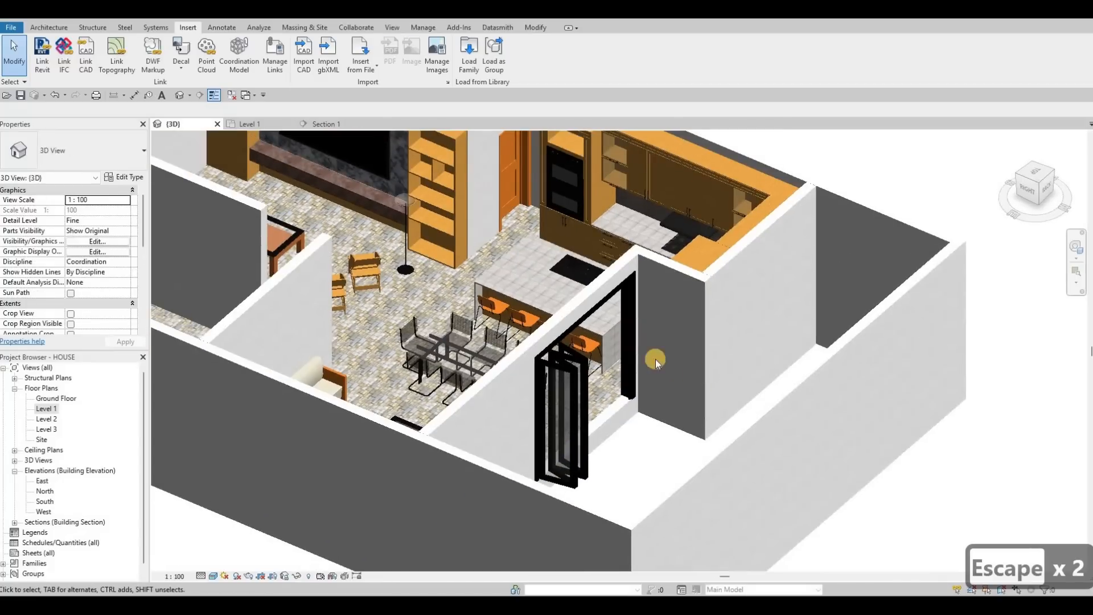
pyautogui.keyDown('shift'); pyautogui.moveTo(757, 419); pyautogui.dragTo(645, 315, button='middle'); pyautogui.keyUp('shift')
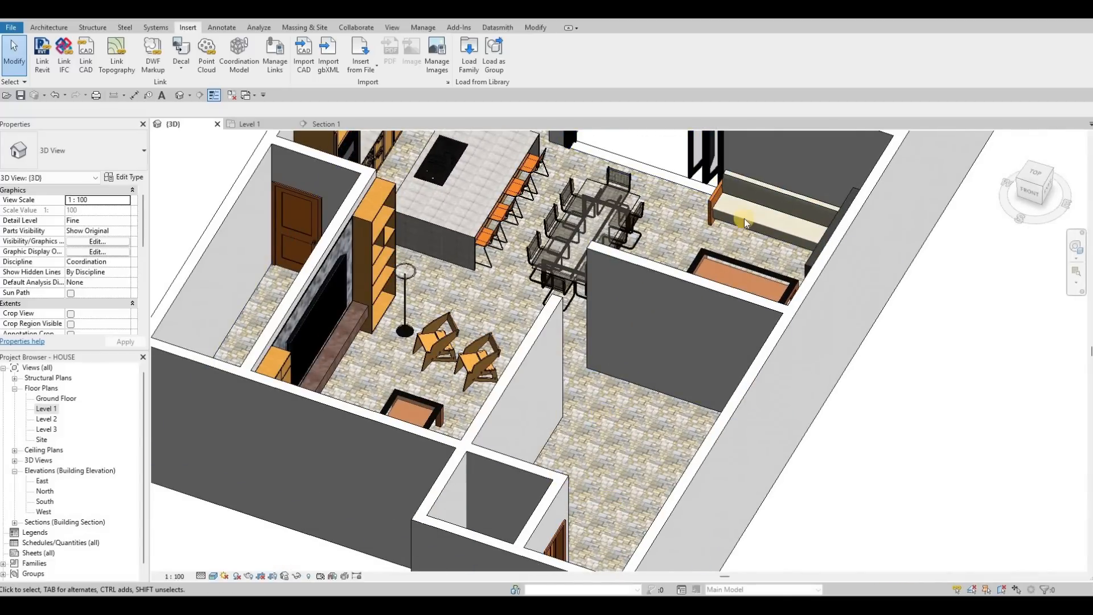
pyautogui.moveTo(748, 203); pyautogui.dragTo(689, 256, button='middle')
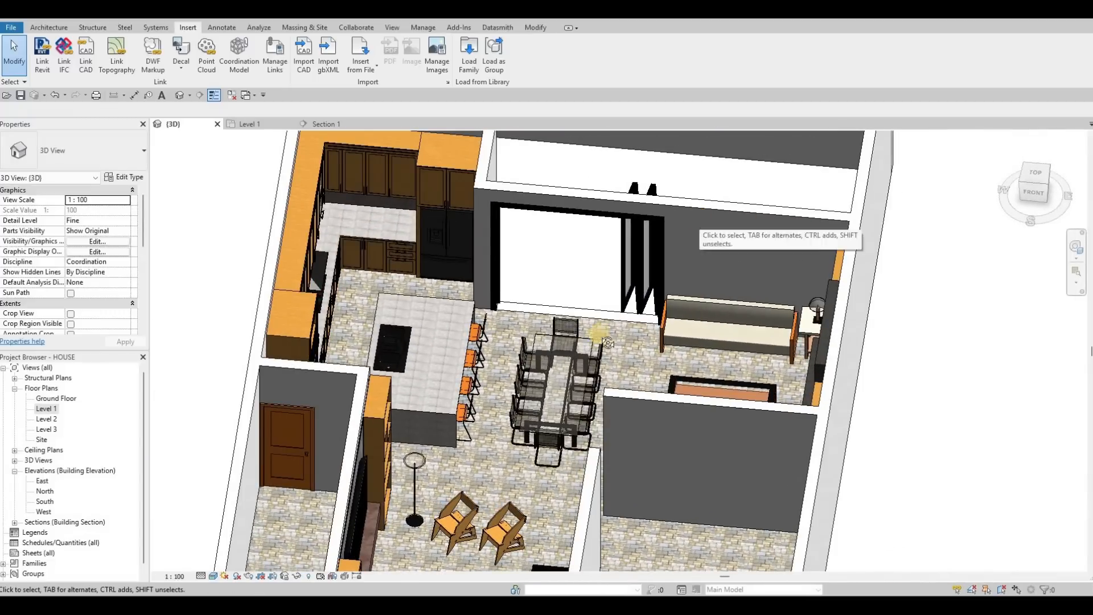
pyautogui.keyDown('shift'); pyautogui.moveTo(472, 296); pyautogui.dragTo(505, 361, button='middle'); pyautogui.keyUp('shift')
pyautogui.keyDown('shift'); pyautogui.moveTo(542, 276); pyautogui.dragTo(423, 294, button='middle'); pyautogui.keyUp('shift')
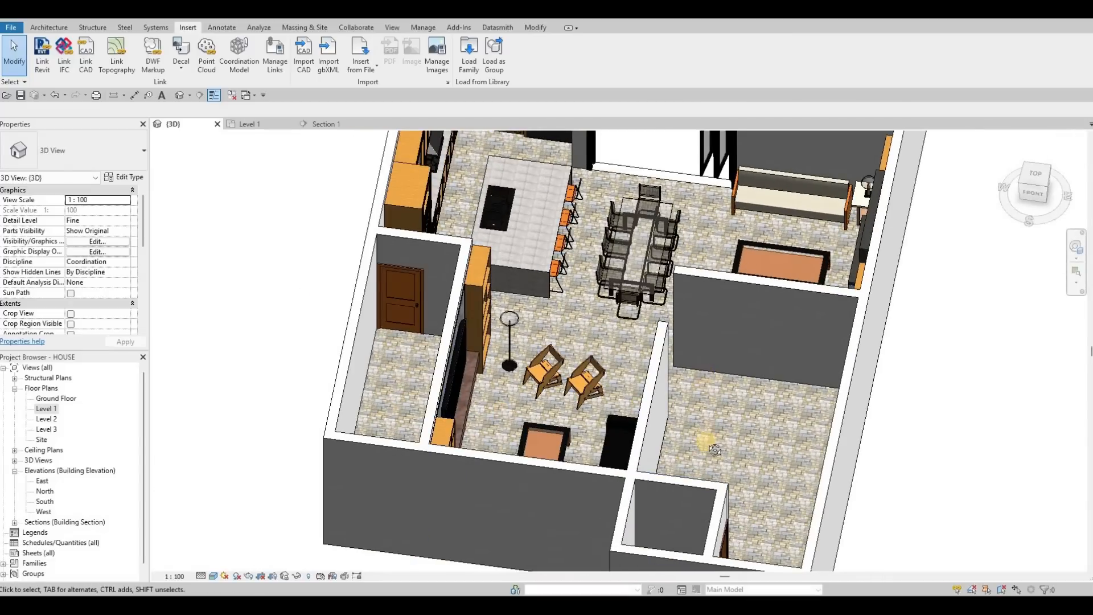
pyautogui.keyDown('shift'); pyautogui.moveTo(667, 377); pyautogui.dragTo(664, 412, button='middle'); pyautogui.keyUp('shift')
pyautogui.moveTo(661, 552); pyautogui.dragTo(625, 335, button='middle')
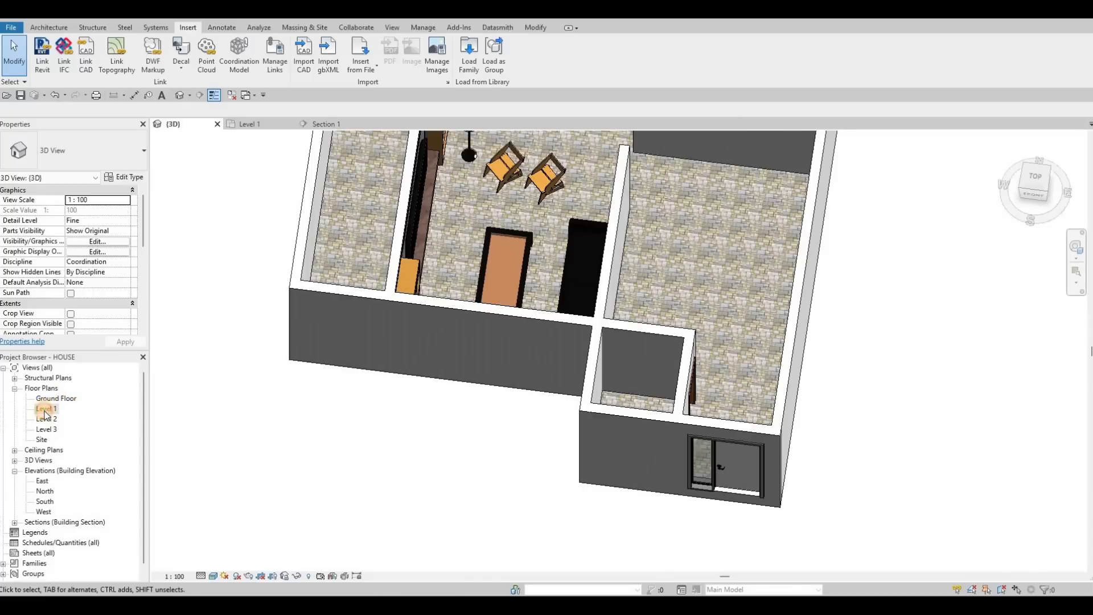
# - Open the Level 1 floor plan at the entrance hall and start a new stair
pyautogui.moveTo(492, 344); pyautogui.dragTo(434, 330, button='middle')
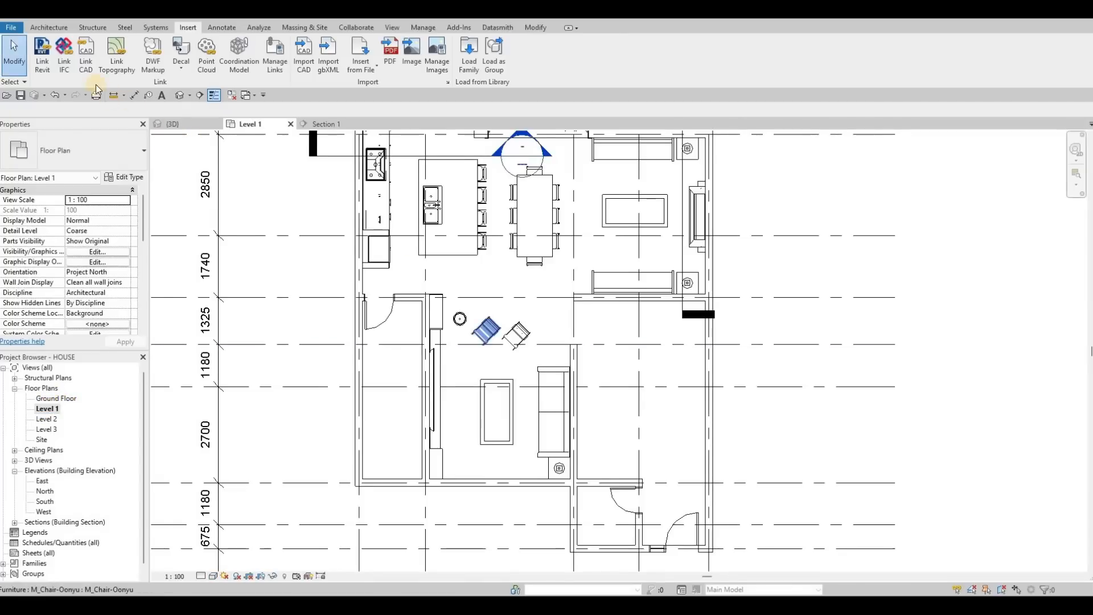
pyautogui.click(50, 28)
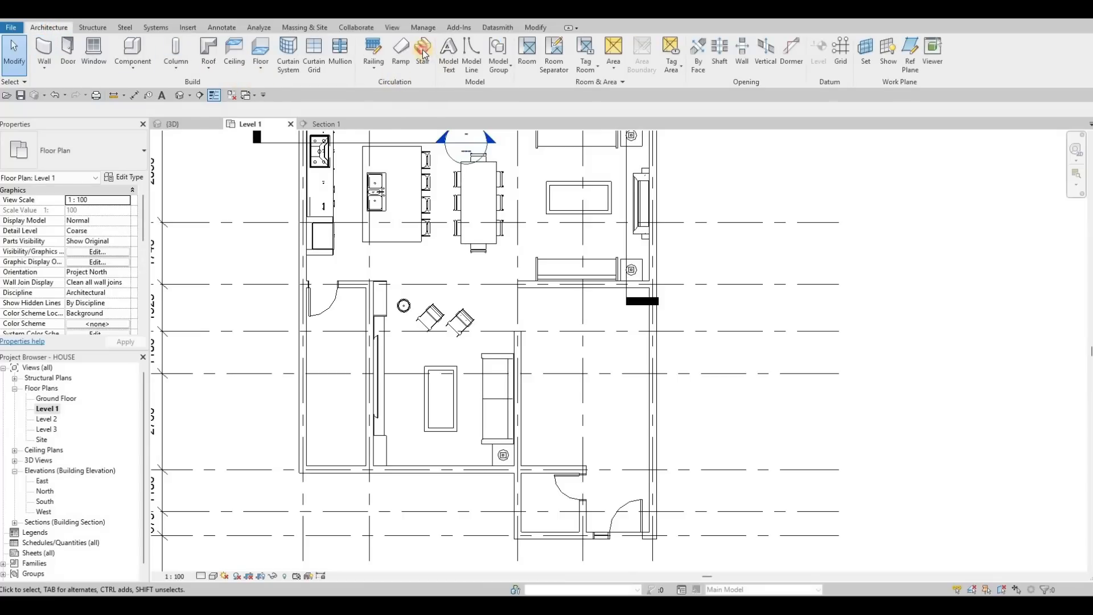
pyautogui.click(422, 53)
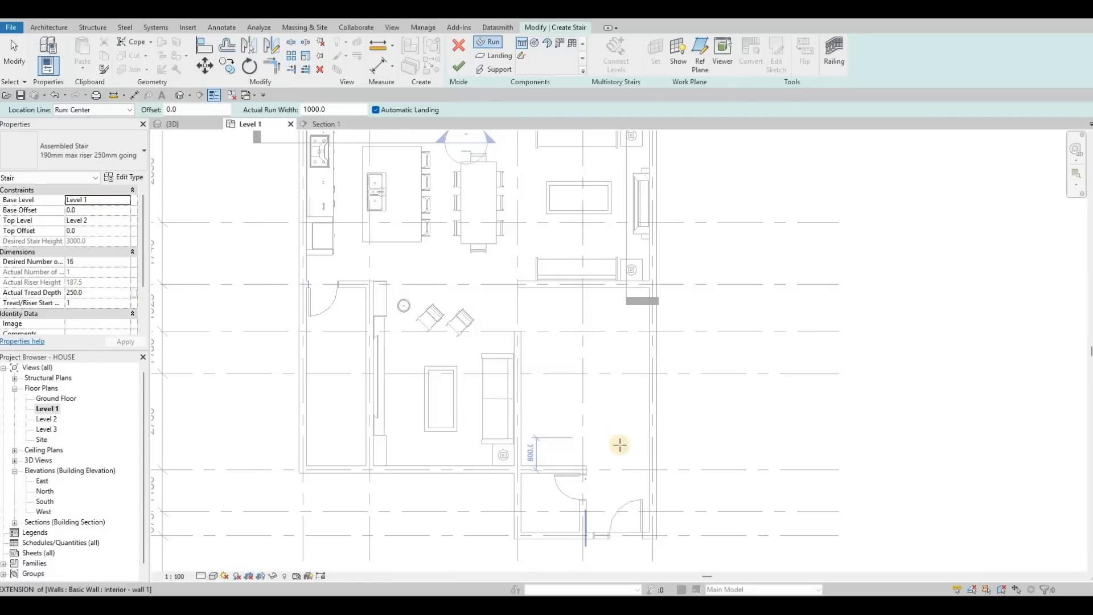
pyautogui.scroll(2, 592, 437)
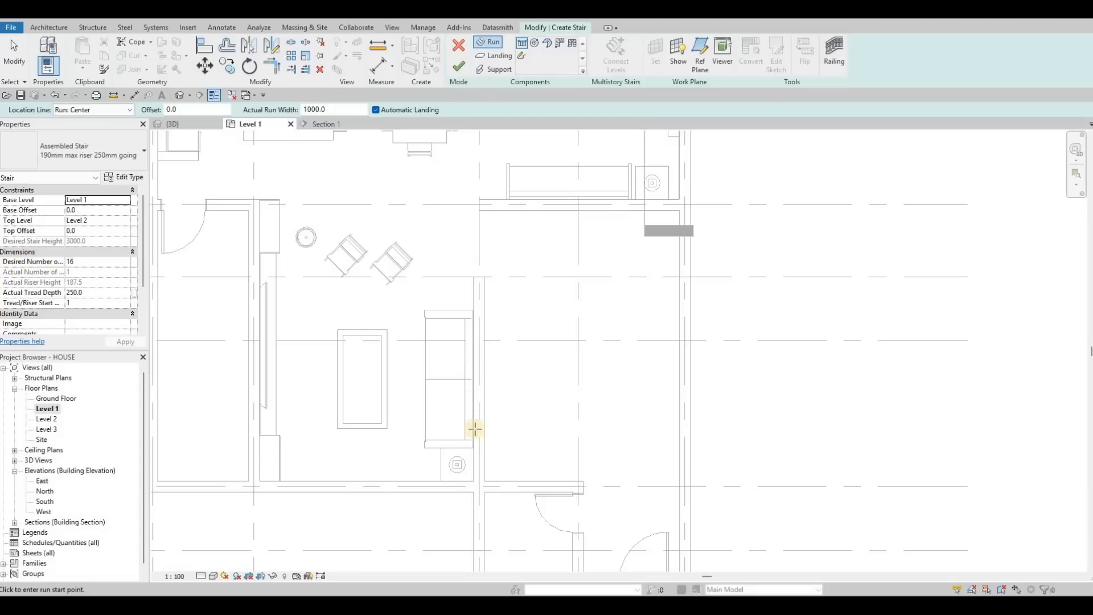
pyautogui.scroll(1, 583, 444)
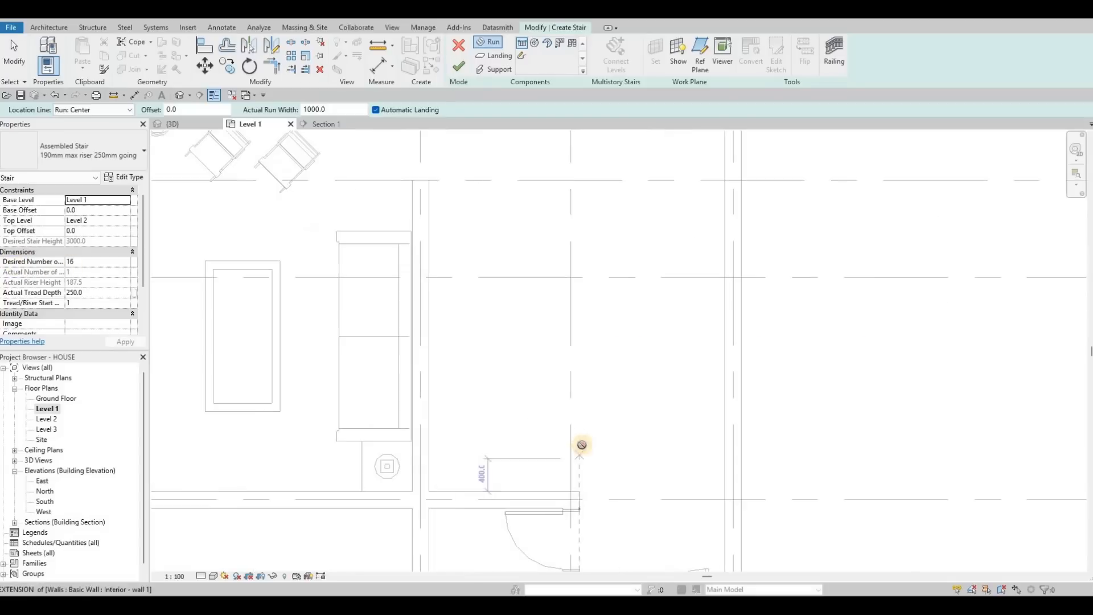
pyautogui.click(580, 443)
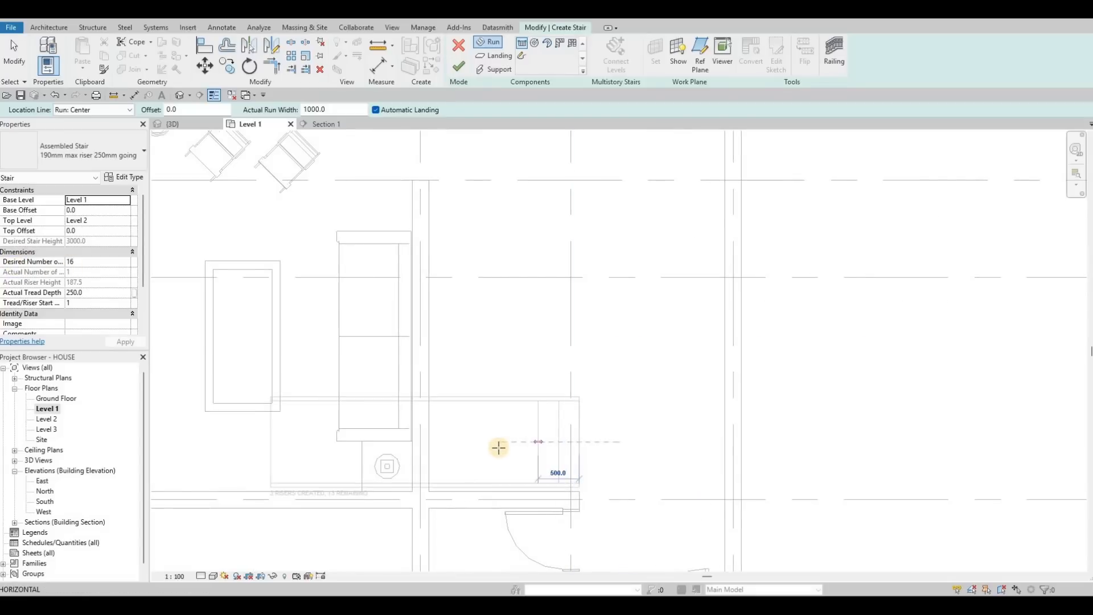
pyautogui.click(499, 444)
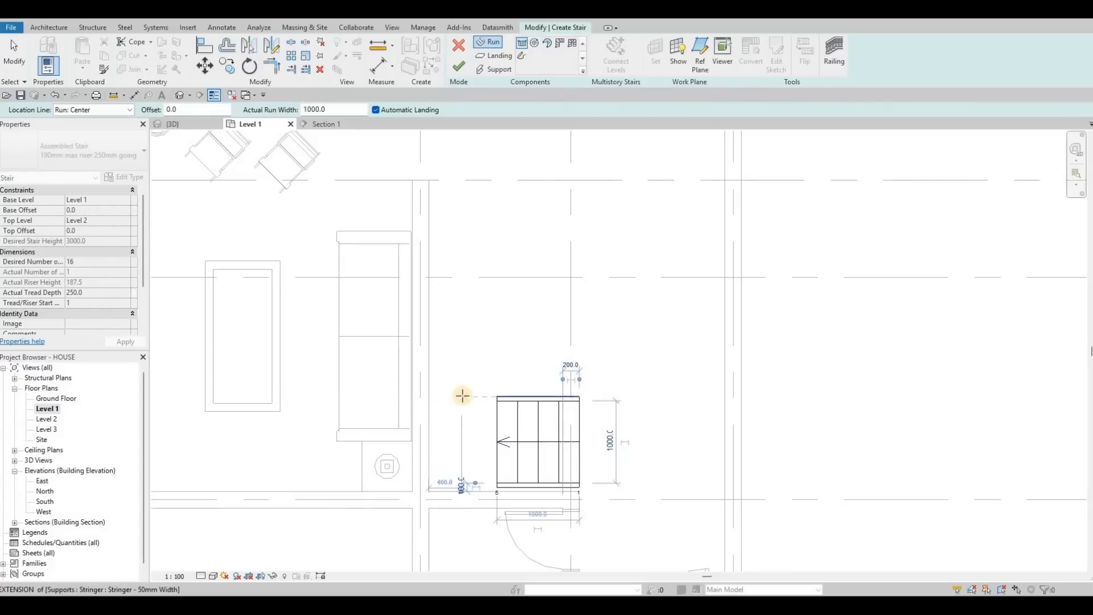
pyautogui.click(460, 255)
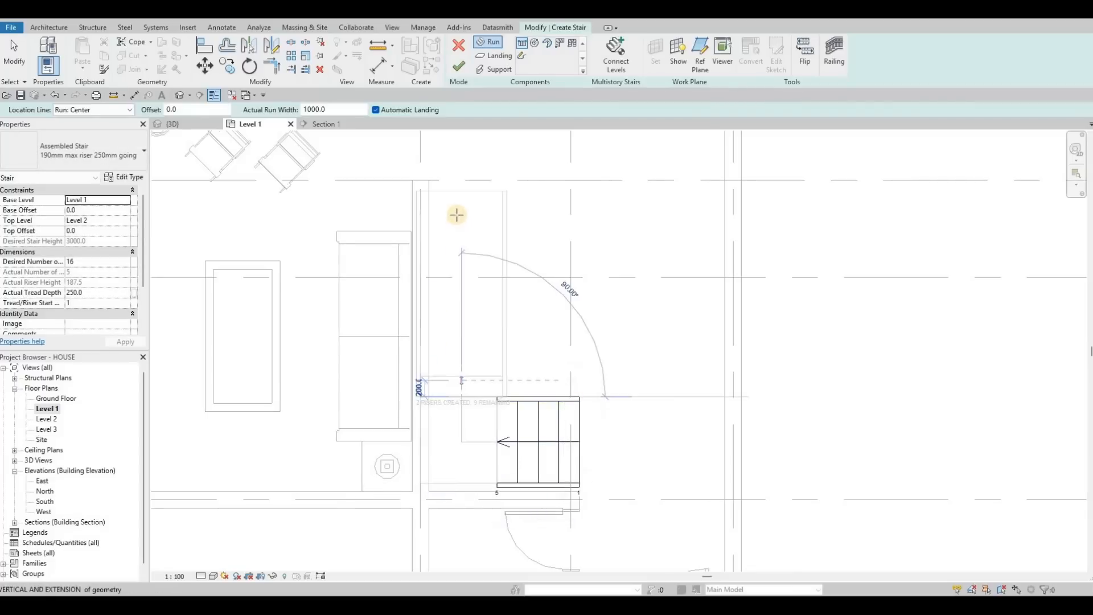
pyautogui.click(467, 171)
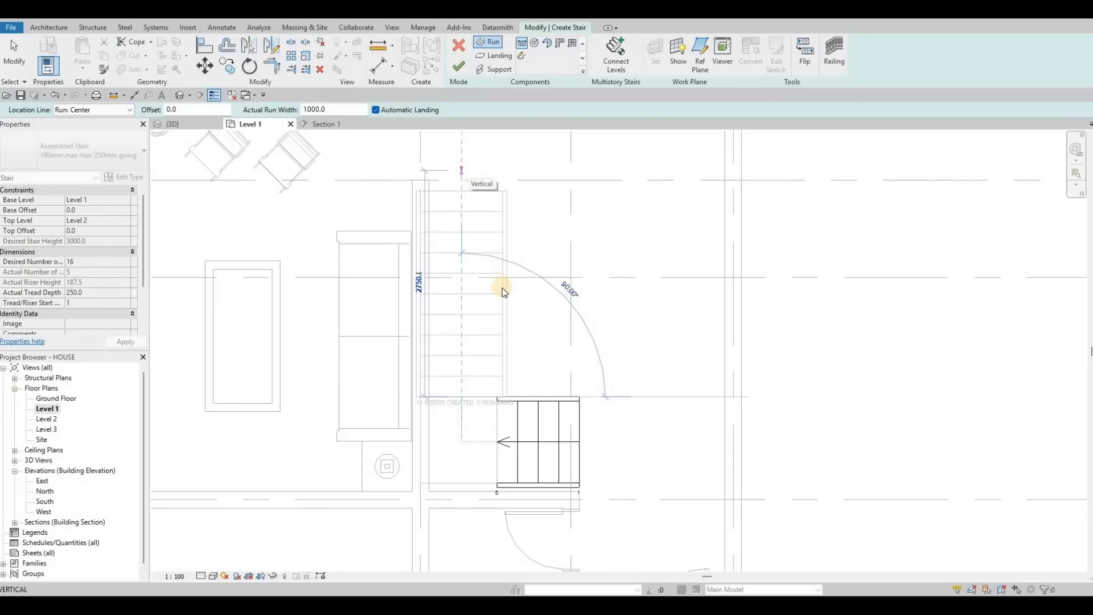
pyautogui.press('Escape')
pyautogui.hotkey('ctrl', 'z')
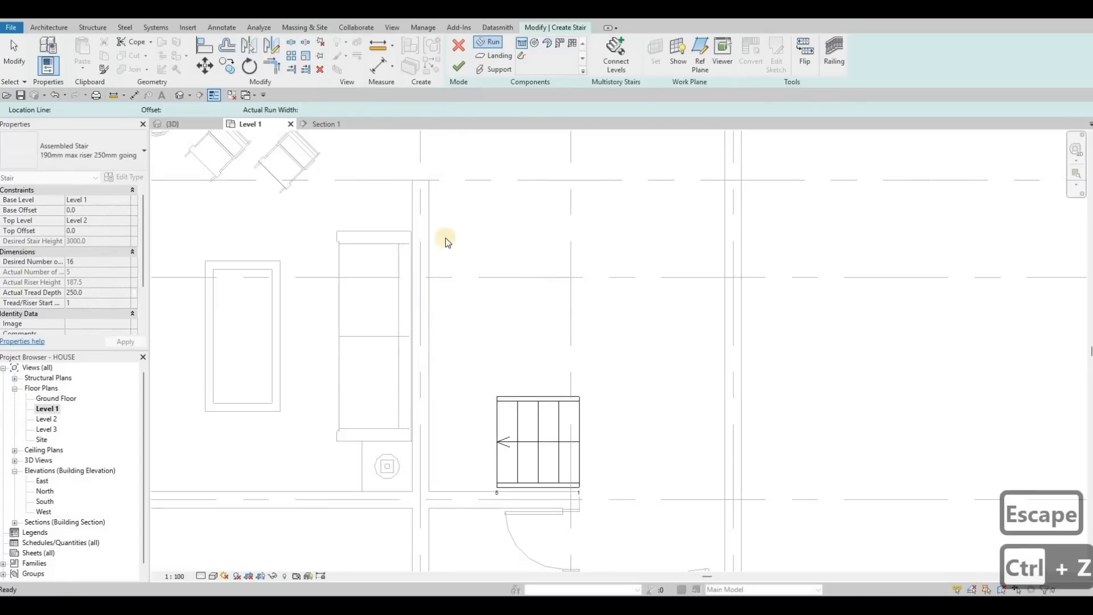
pyautogui.hotkey('ctrl', 'z')
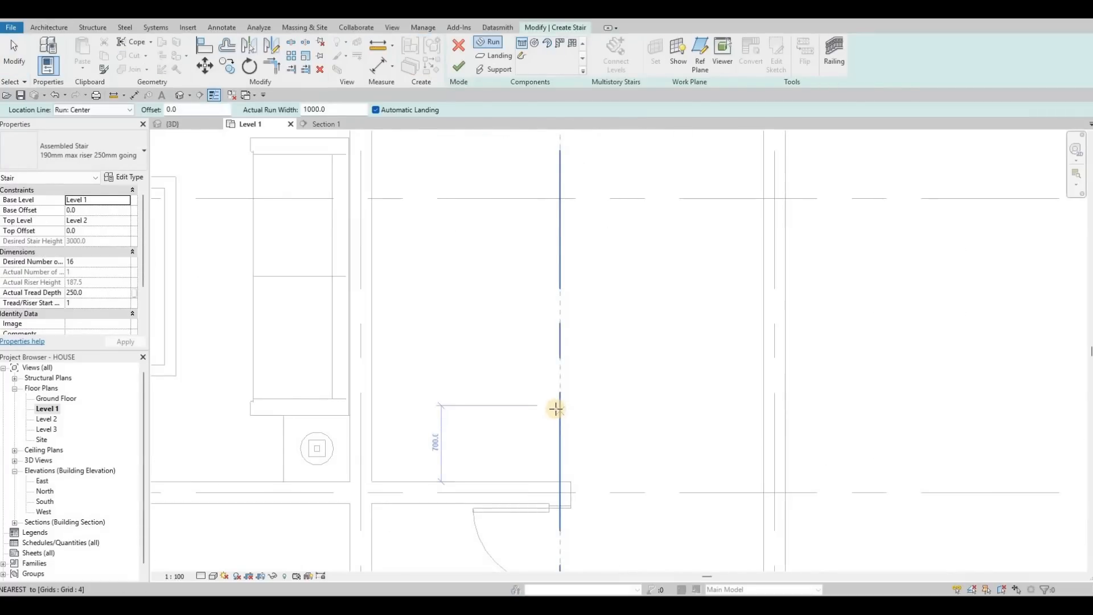
# - Create an L-shaped stair with a 750 mm first run from the vertical grid line and a second run along the living-room wall up to riser 16
pyautogui.click(560, 407)
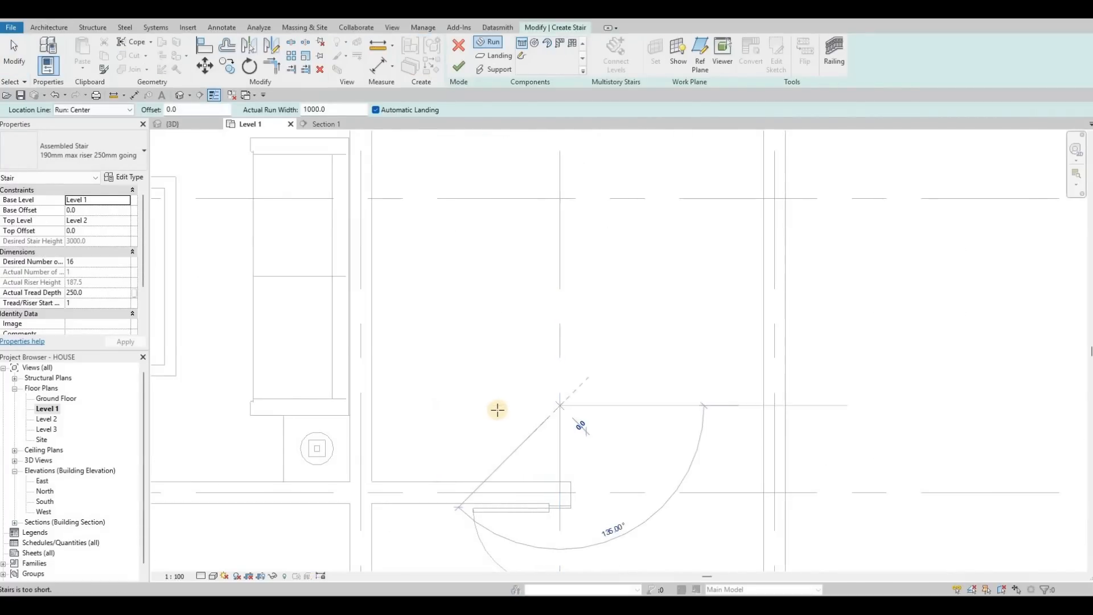
pyautogui.click(475, 401)
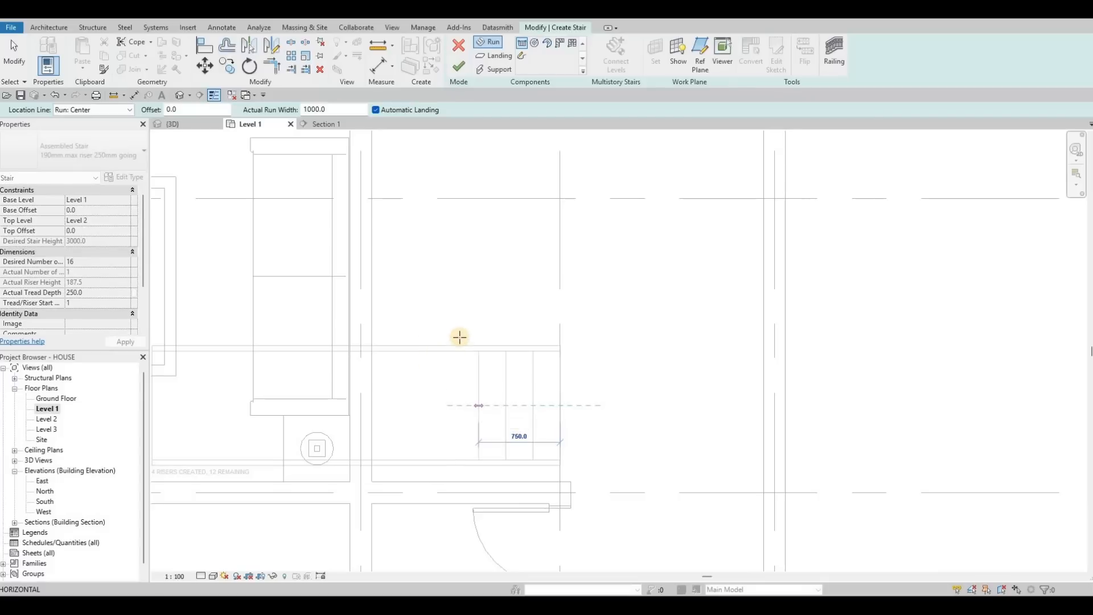
pyautogui.click(427, 341)
pyautogui.moveTo(424, 240)
pyautogui.mouseDown(button='middle')
pyautogui.moveTo(436, 479)
pyautogui.moveTo(425, 235)
pyautogui.mouseUp(button='middle')
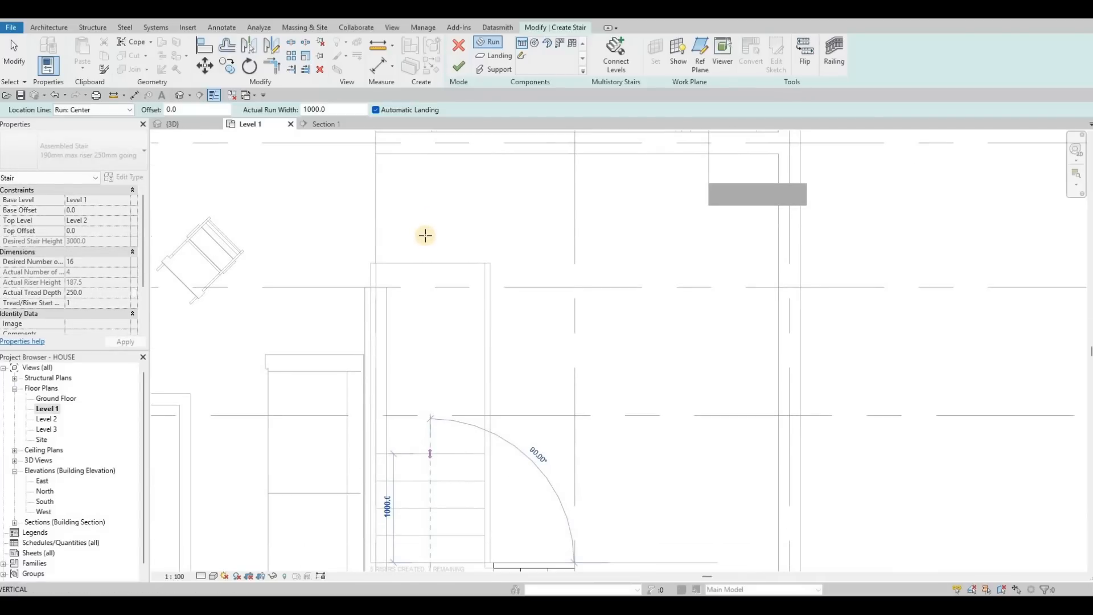
pyautogui.click(426, 236)
pyautogui.press('Escape')
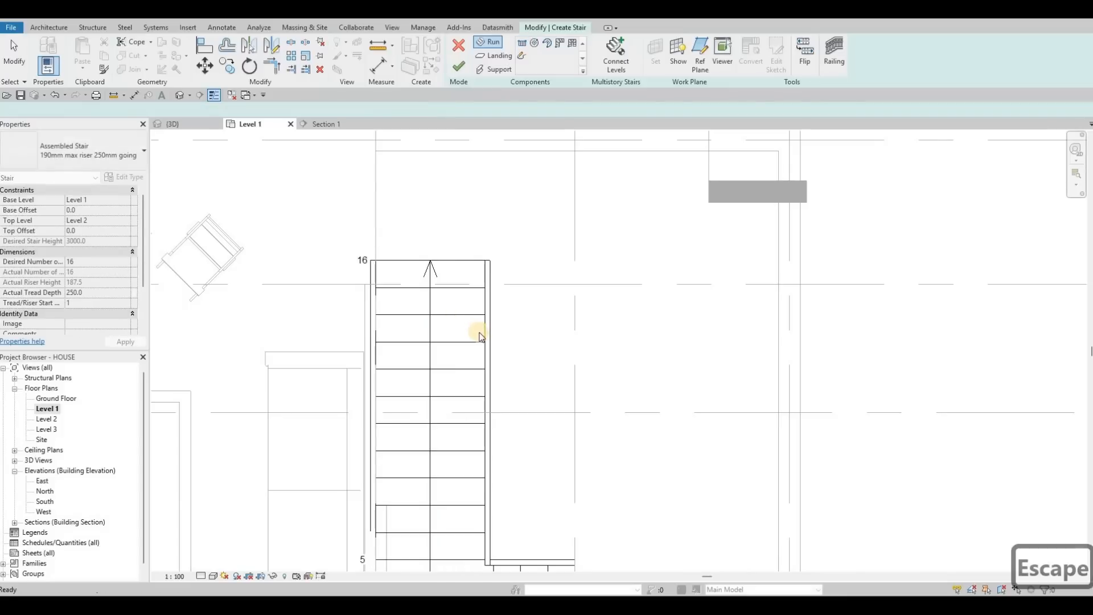
pyautogui.scroll(-2, 460, 382)
pyautogui.click(454, 68)
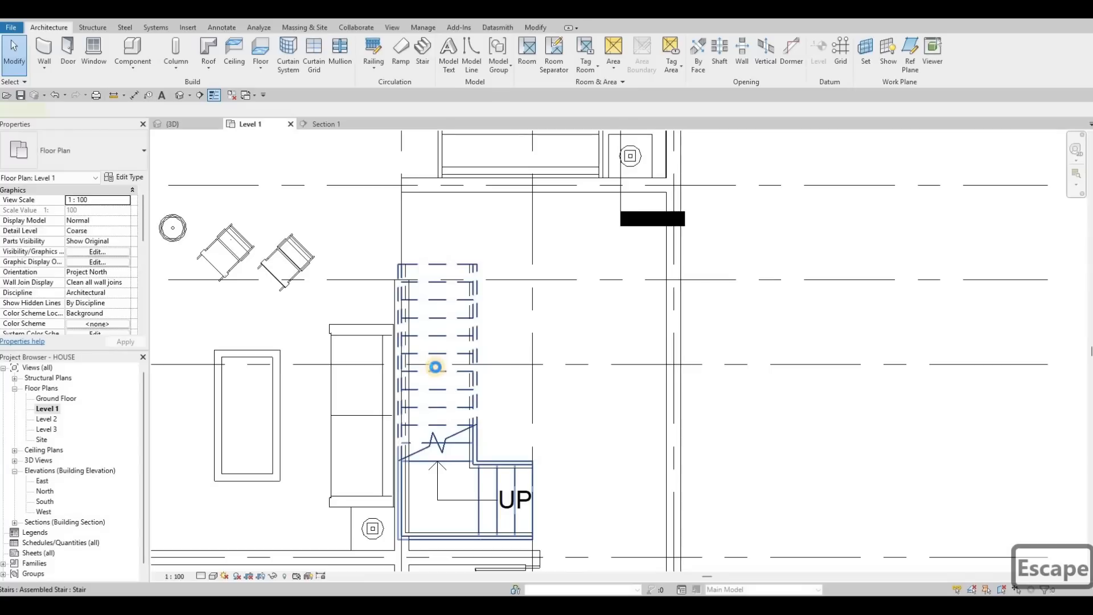
# - Nudge the stair sideways off the living-room wall and slightly down toward the entrance
pyautogui.click(435, 367)
pyautogui.press('Right')
pyautogui.press('Right')
pyautogui.press('Right')
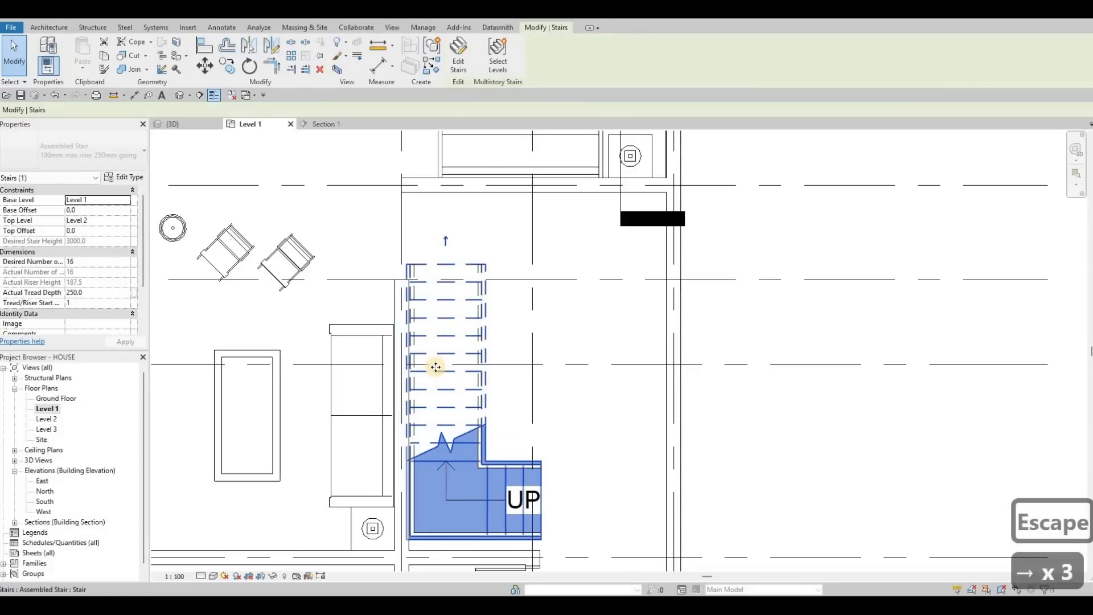
pyautogui.press('Right')
pyautogui.press('Right')
pyautogui.press('Down')
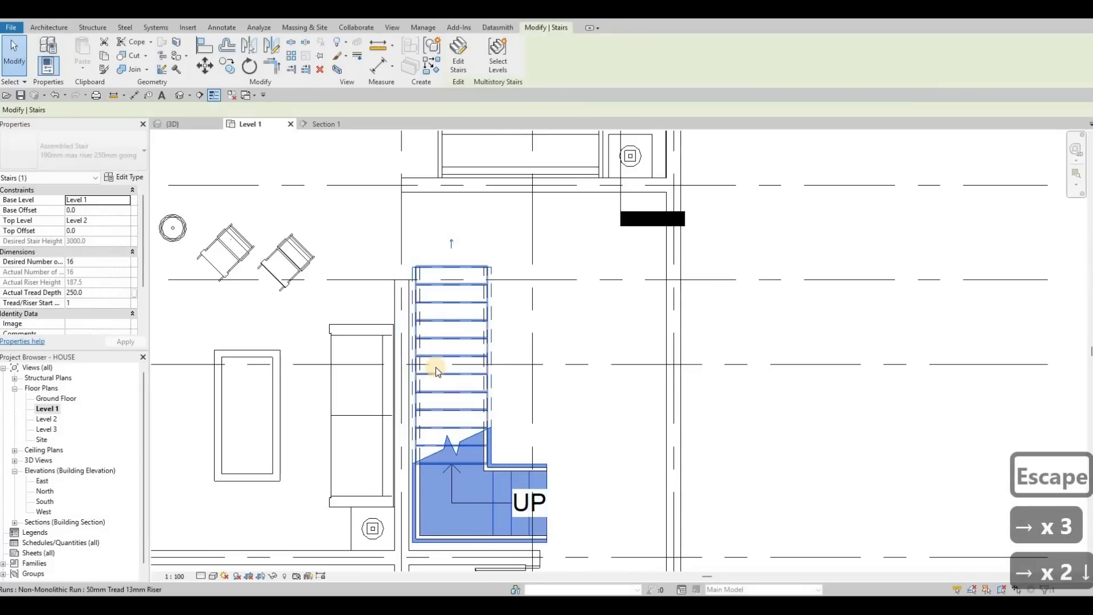
pyautogui.press('Escape')
pyautogui.press('Escape')
# - Align the stair's wall-side edge with the face of the living-room wall
pyautogui.press('a')
pyautogui.press('l')
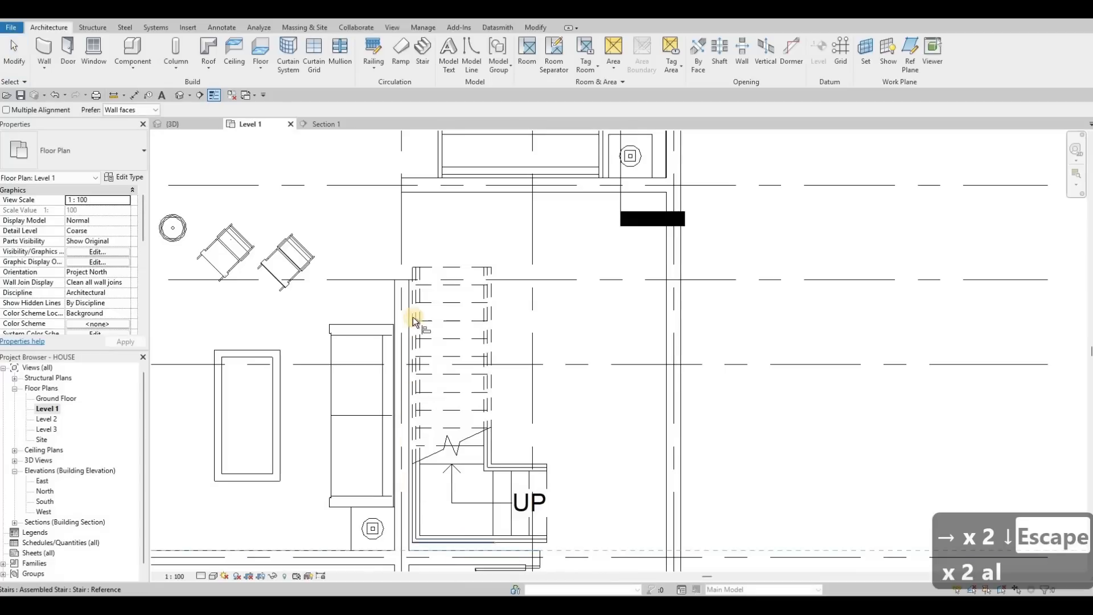
pyautogui.click(410, 292)
pyautogui.click(412, 299)
pyautogui.press('Escape')
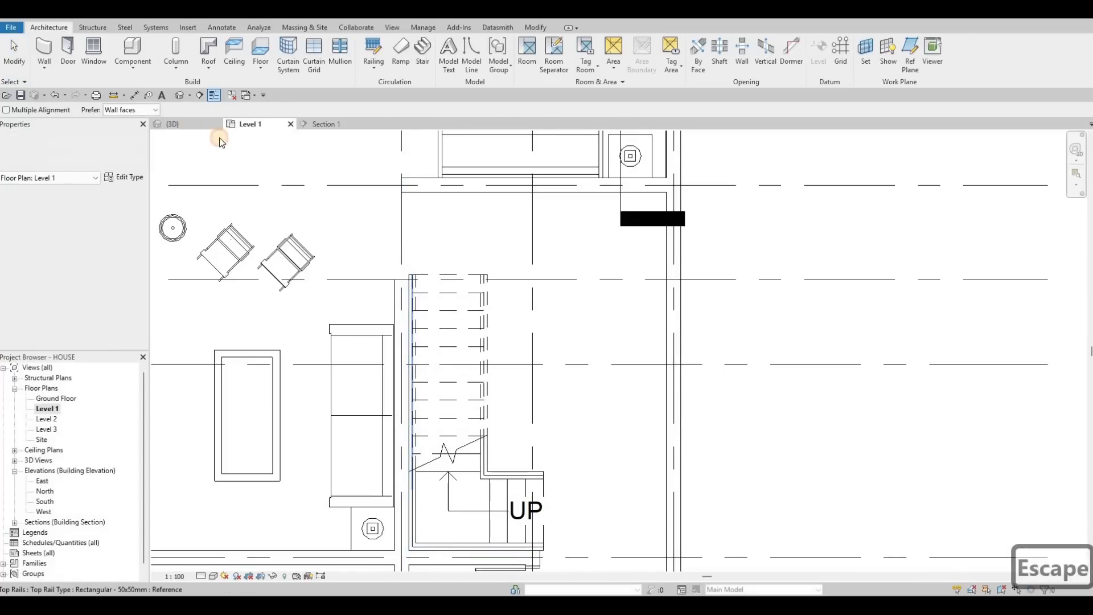
pyautogui.press('Escape')
# - Delete the wall-side railing of the new stair in the 3D view
pyautogui.click(187, 124)
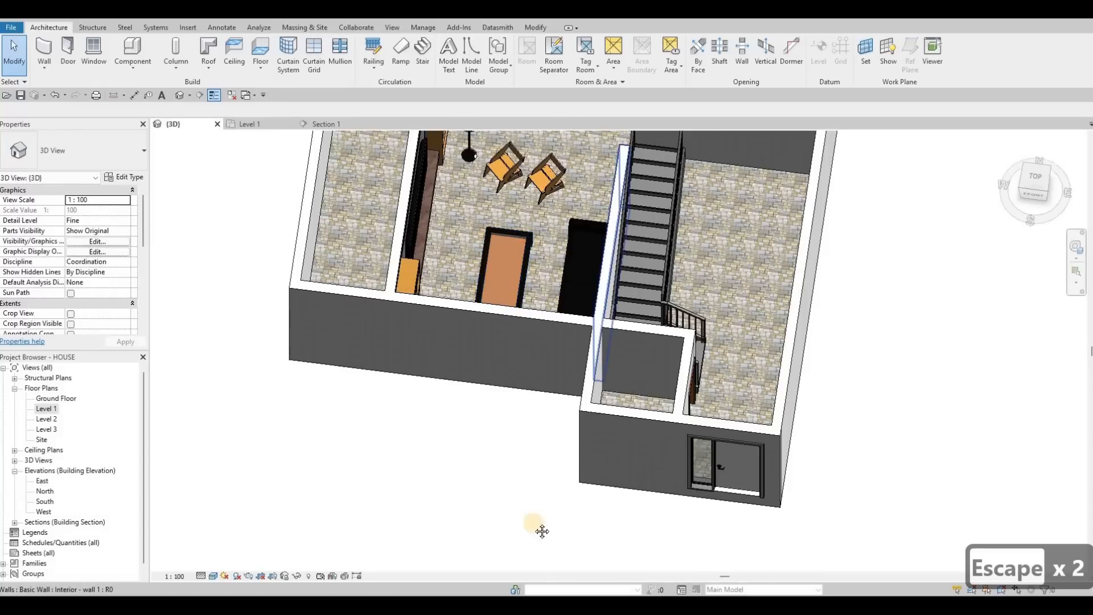
pyautogui.keyDown('shift'); pyautogui.moveTo(694, 393); pyautogui.dragTo(606, 352, button='middle'); pyautogui.keyUp('shift')
pyautogui.moveTo(569, 153); pyautogui.dragTo(594, 357, button='middle')
pyautogui.scroll(2, 656, 380)
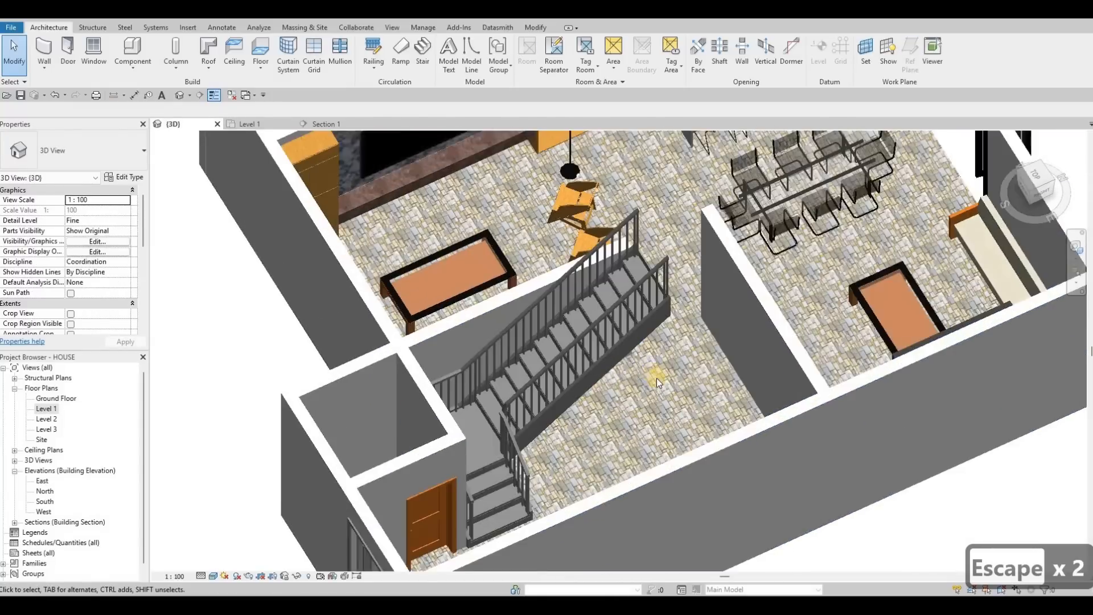
pyautogui.scroll(4, 637, 375)
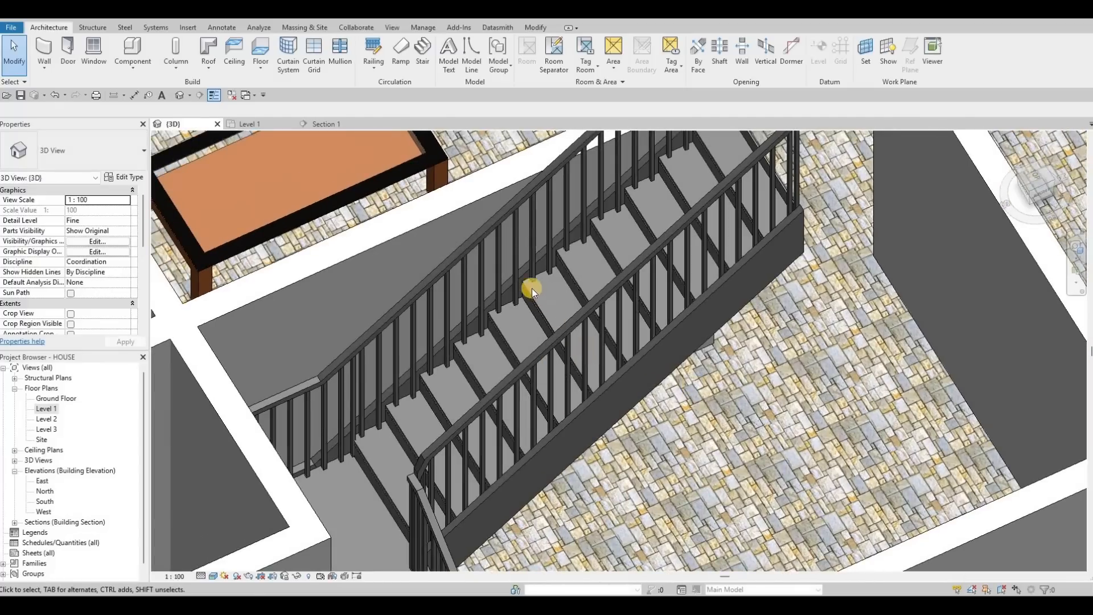
pyautogui.moveTo(468, 295); pyautogui.dragTo(531, 284, button='middle')
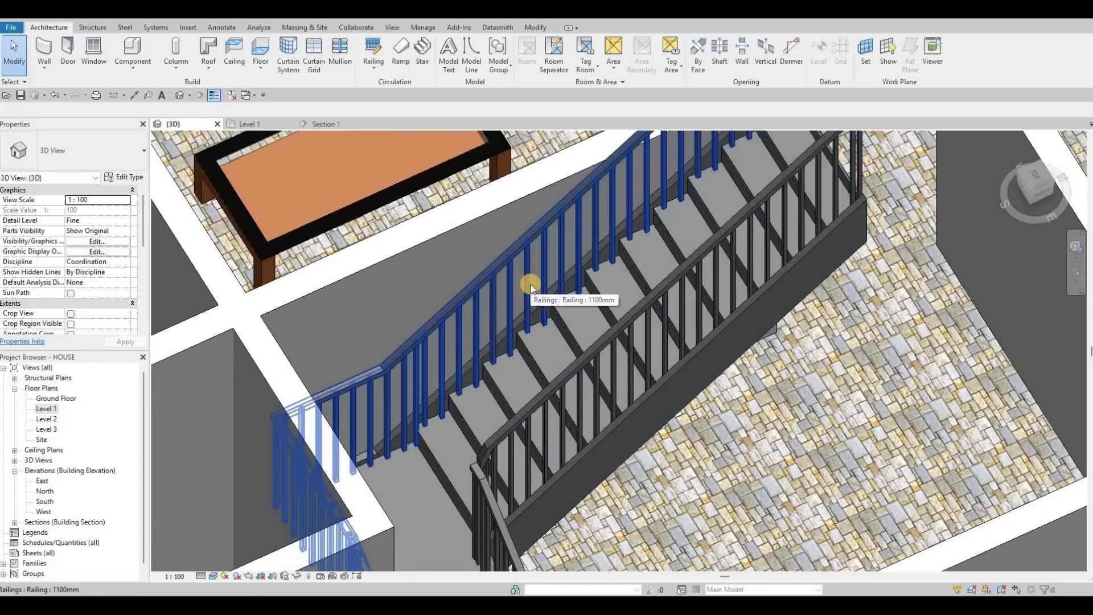
pyautogui.click(503, 353)
pyautogui.press('Delete')
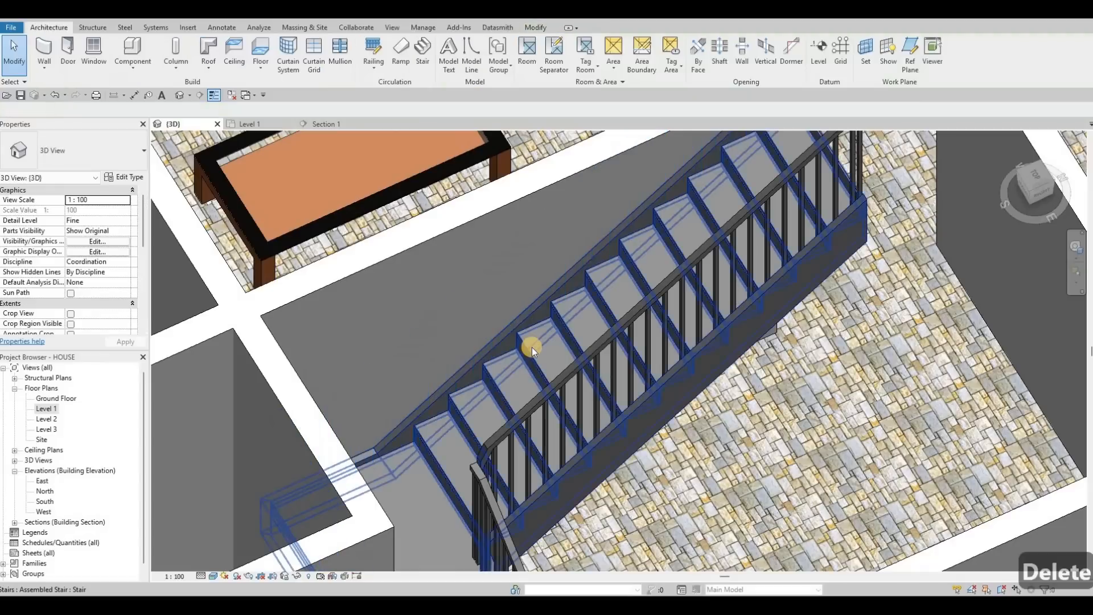
# - Duplicate the L-shaped stair's type under the name STAIRS
pyautogui.scroll(-1, 534, 351)
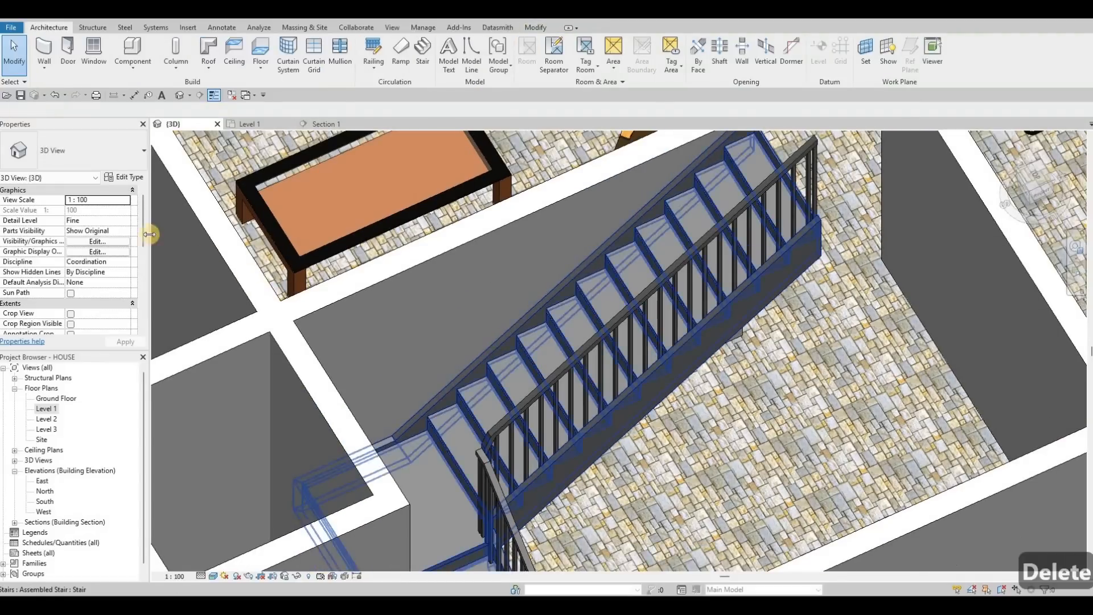
pyautogui.click(127, 178)
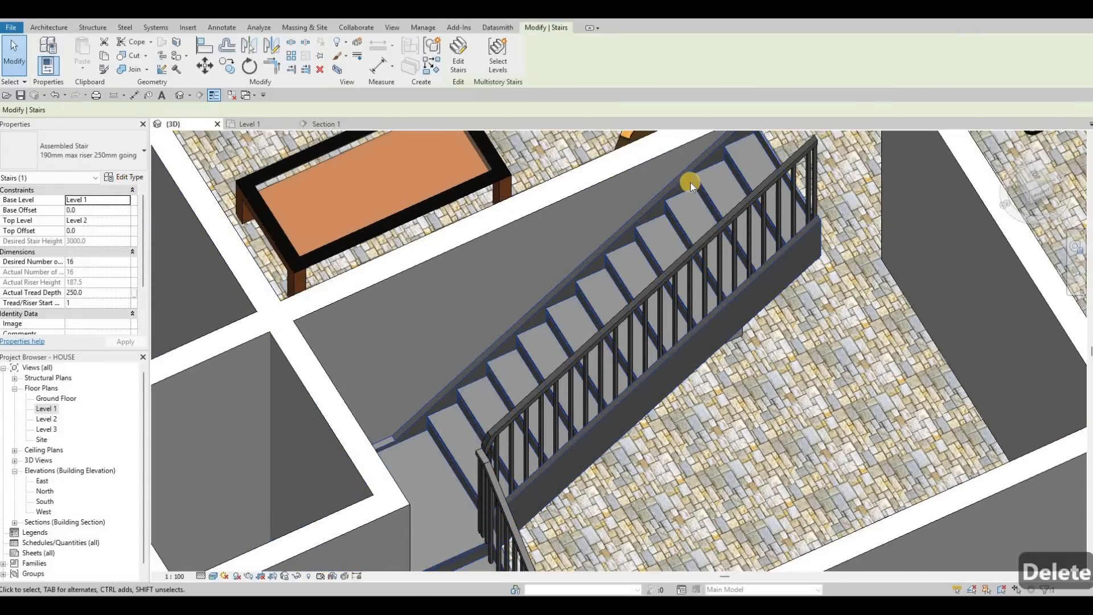
pyautogui.click(737, 166)
pyautogui.write('STAIRS')
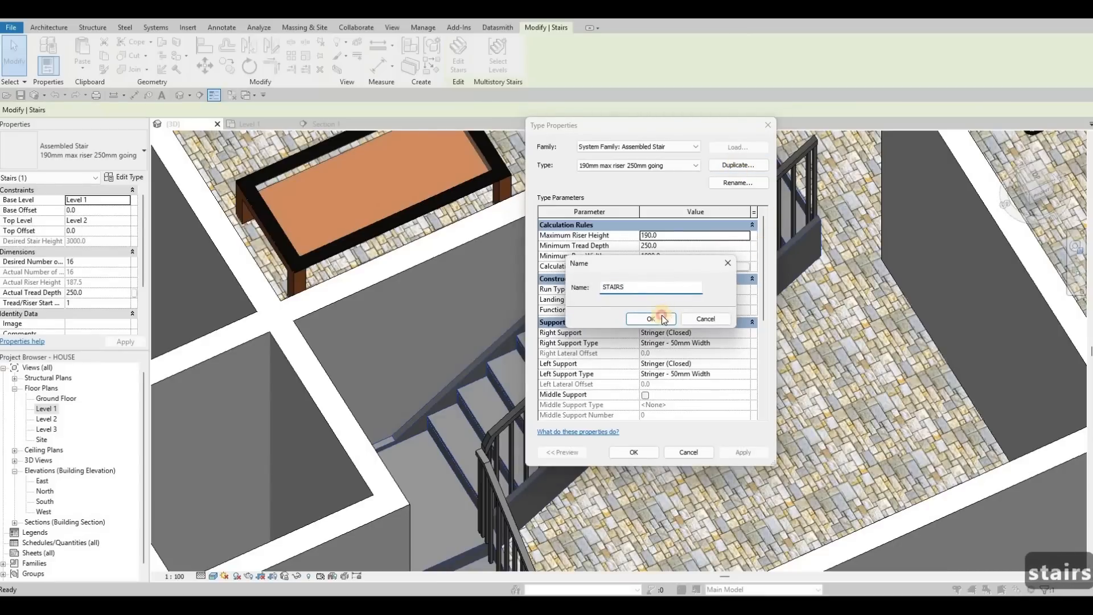
pyautogui.click(658, 318)
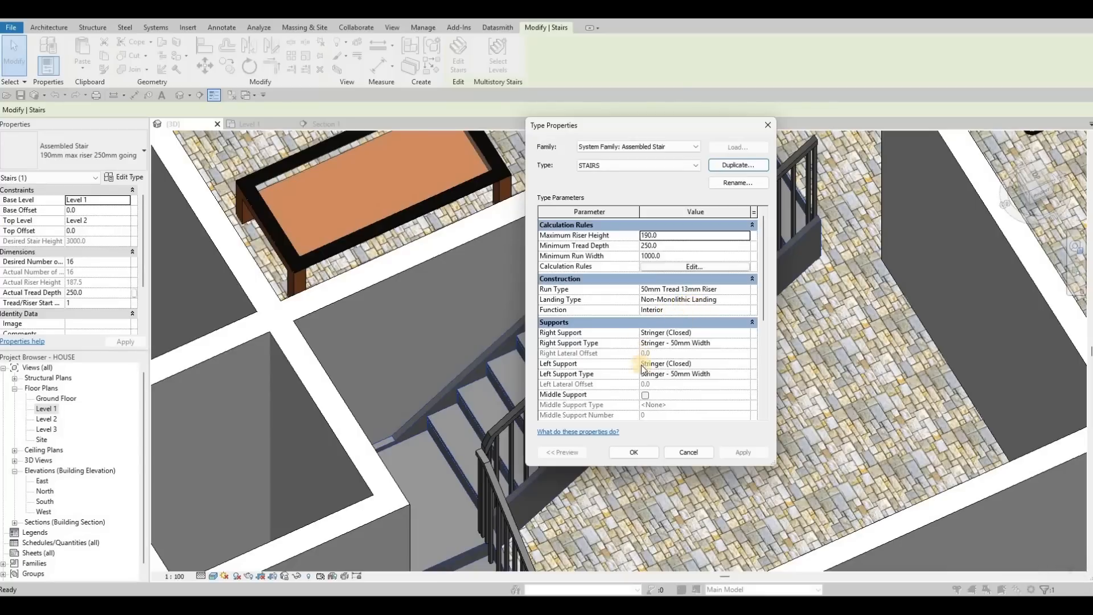
# - Enable the middle support of the STAIRS type and set its left and right supports to None
pyautogui.click(644, 395)
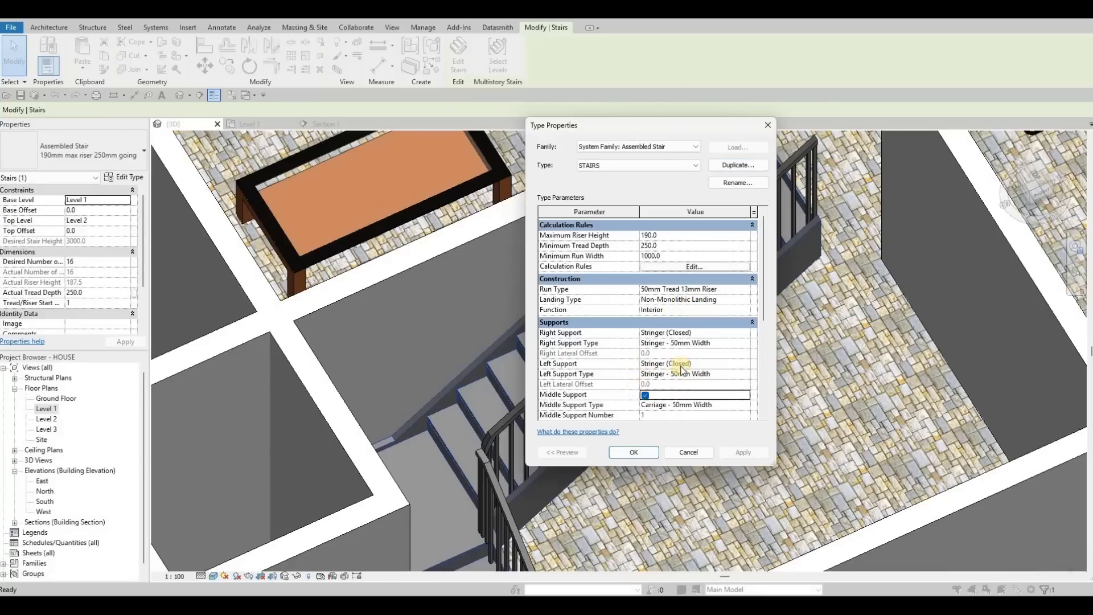
pyautogui.click(746, 362)
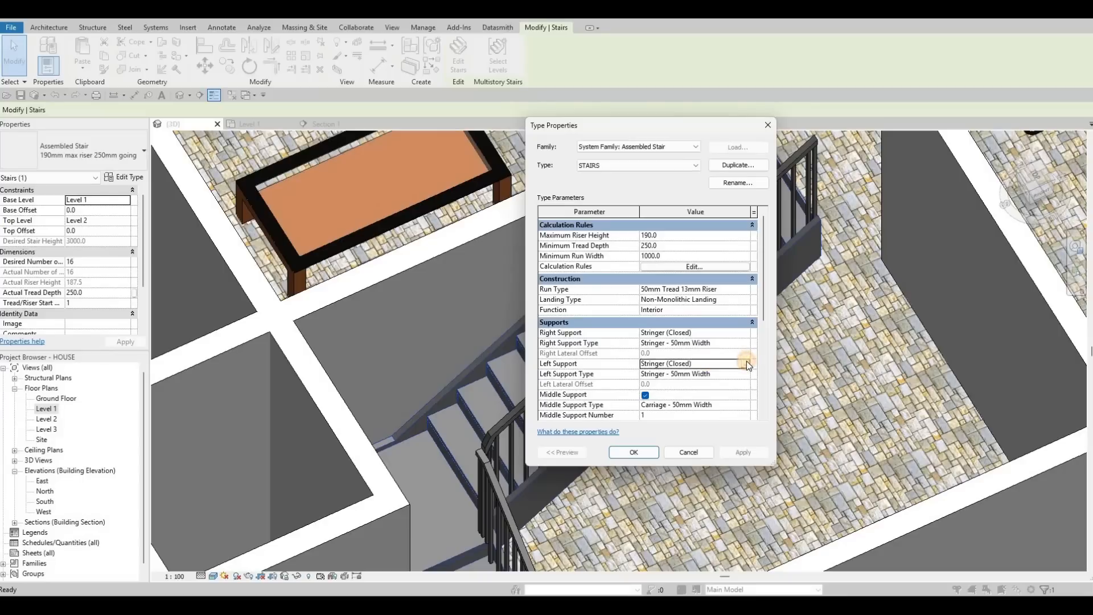
pyautogui.click(674, 373)
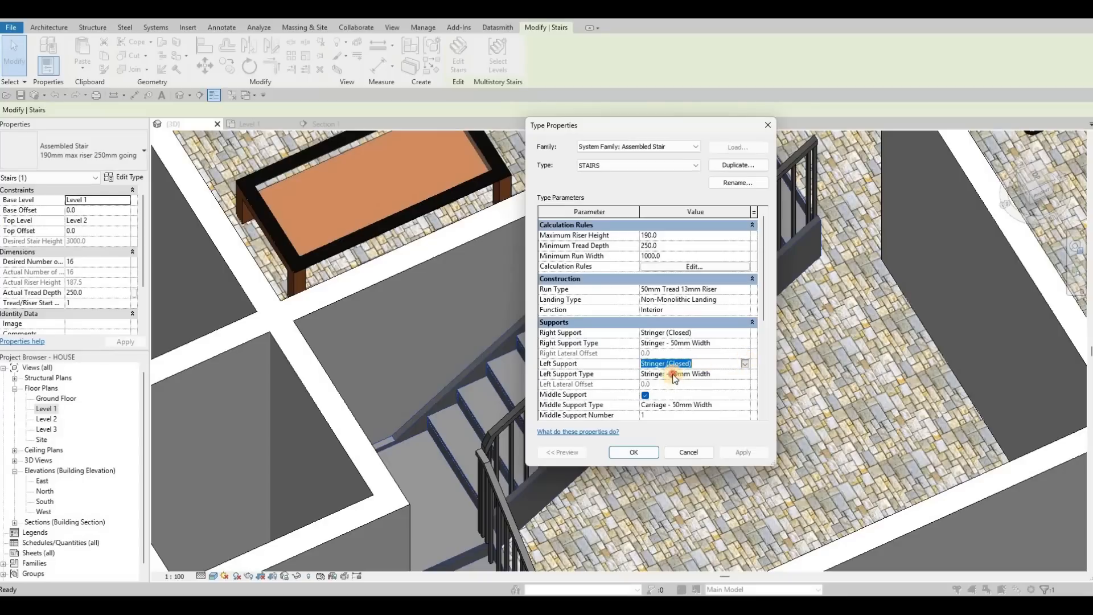
pyautogui.click(706, 333)
pyautogui.click(744, 333)
pyautogui.click(671, 343)
pyautogui.click(649, 452)
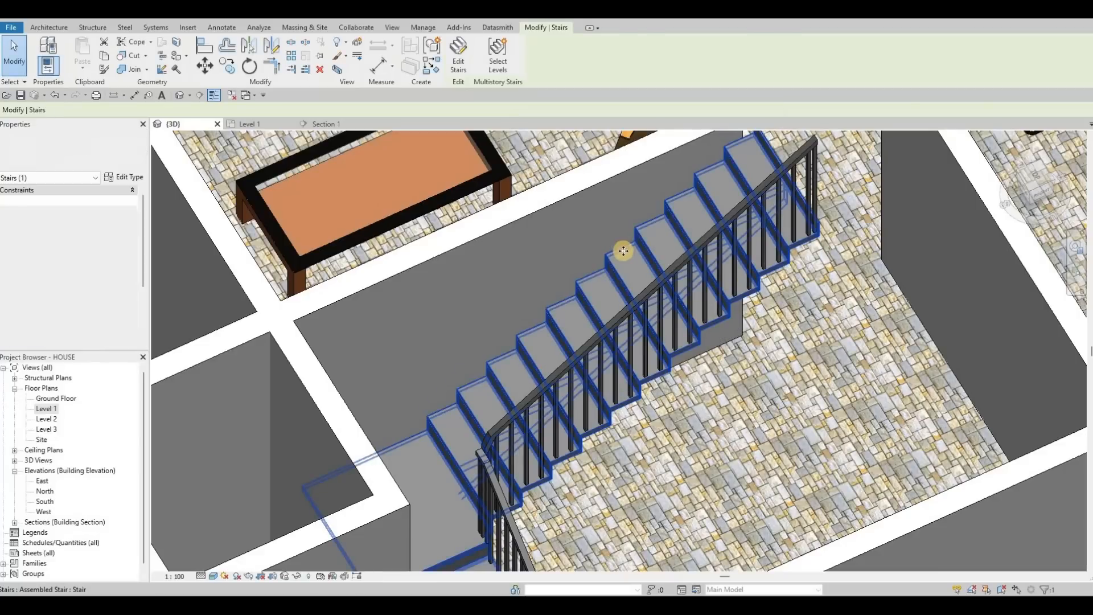
# - Turn off the risers in the stair's 50mm Tread 13mm Riser run type
pyautogui.scroll(4, 665, 254)
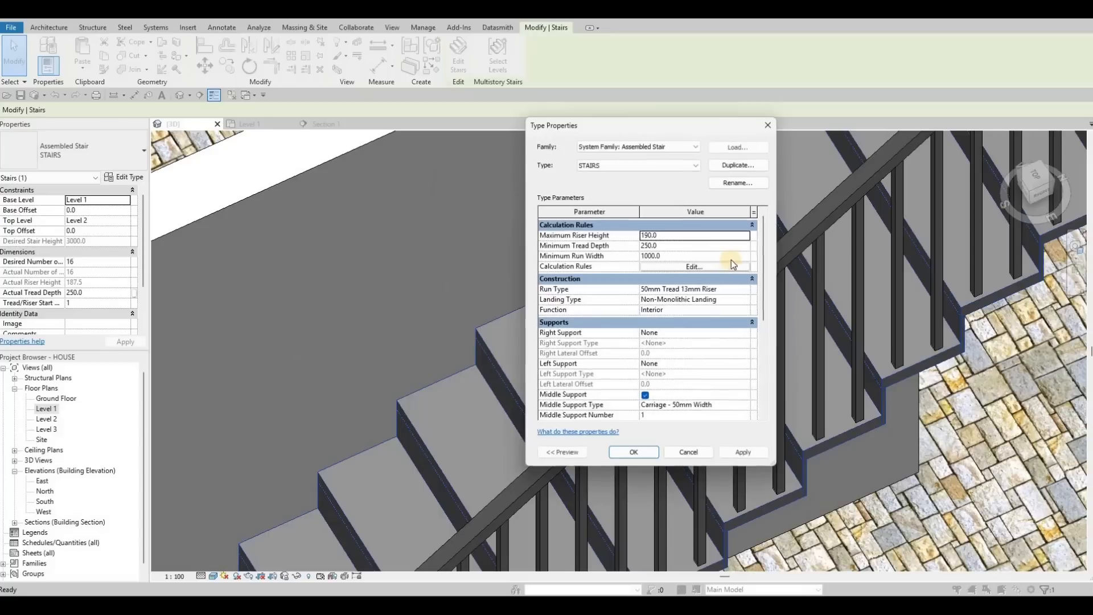
pyautogui.click(743, 289)
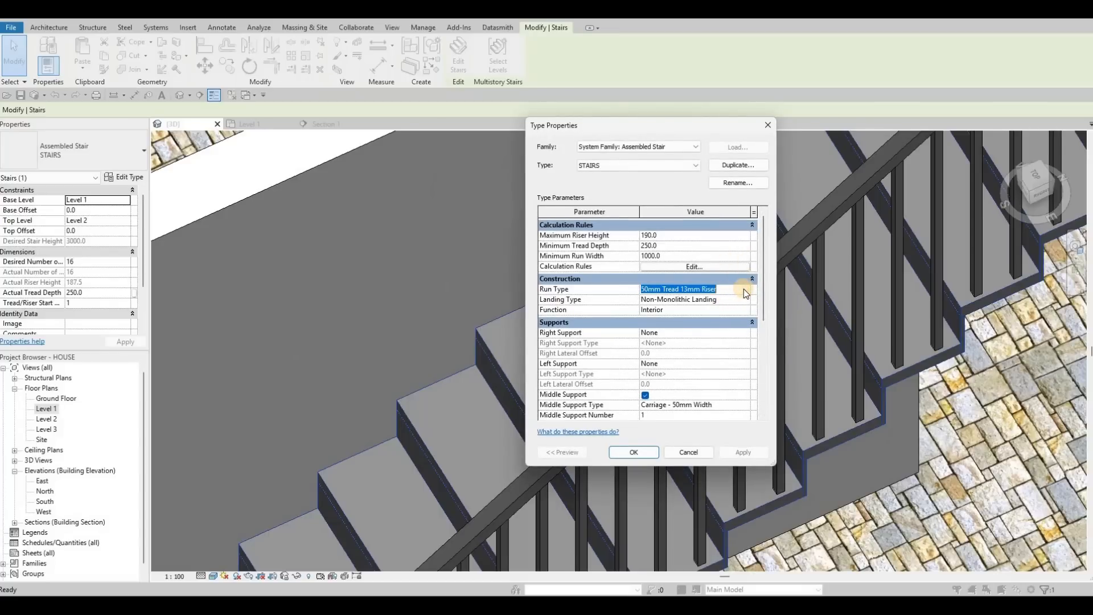
pyautogui.click(743, 288)
pyautogui.click(646, 343)
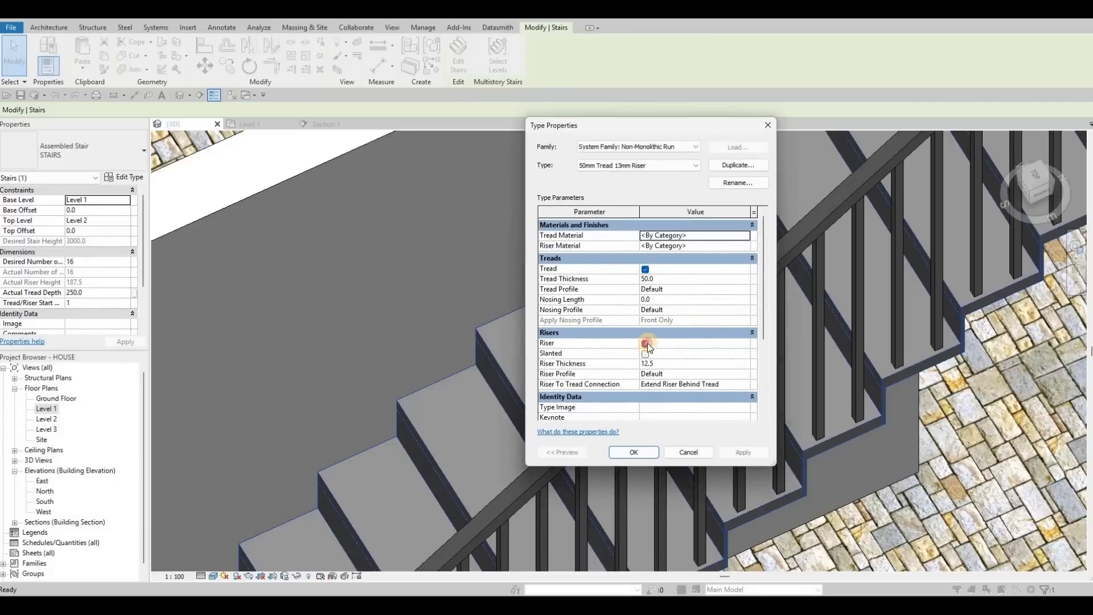
pyautogui.click(737, 450)
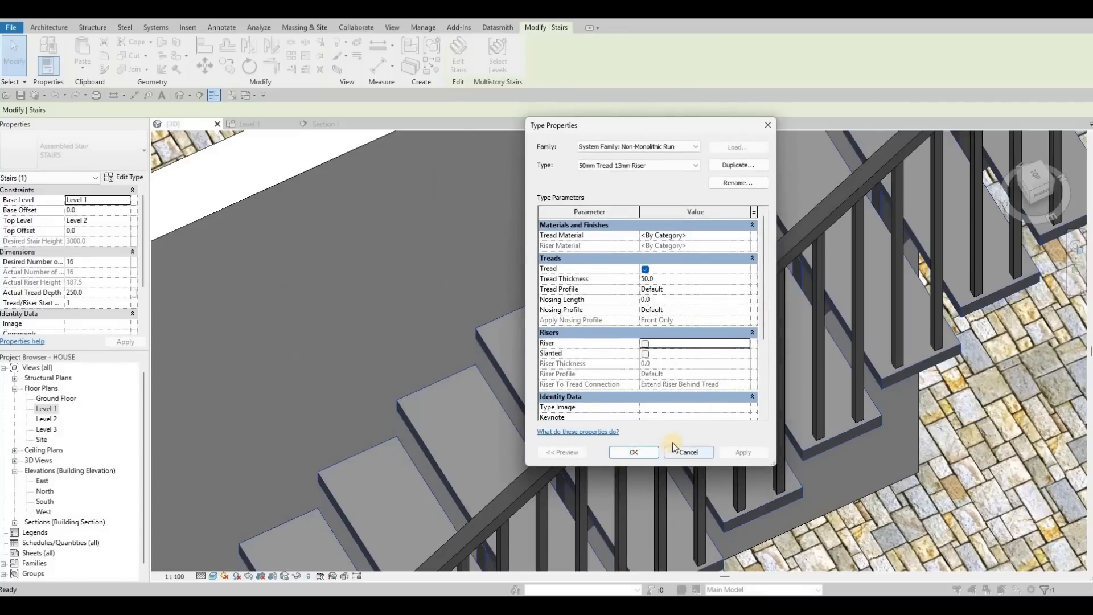
pyautogui.click(694, 453)
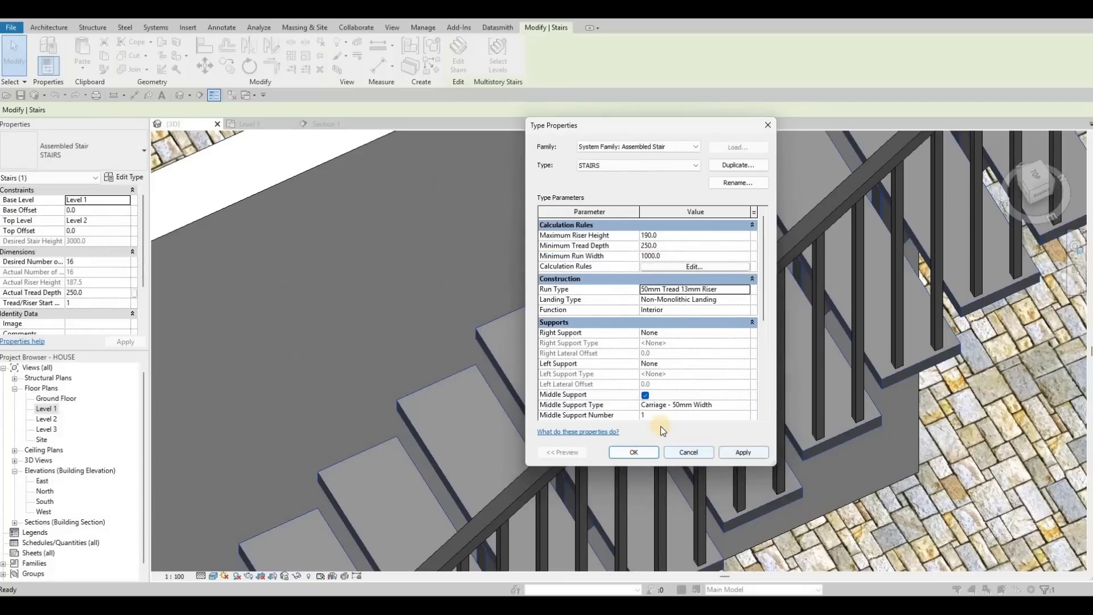
pyautogui.click(634, 452)
# - Change the stair's remaining railing to the Glass Panel - Bottom Fill type
pyautogui.scroll(-2, 623, 391)
pyautogui.keyDown('shift'); pyautogui.moveTo(622, 391); pyautogui.dragTo(660, 251, button='middle'); pyautogui.keyUp('shift')
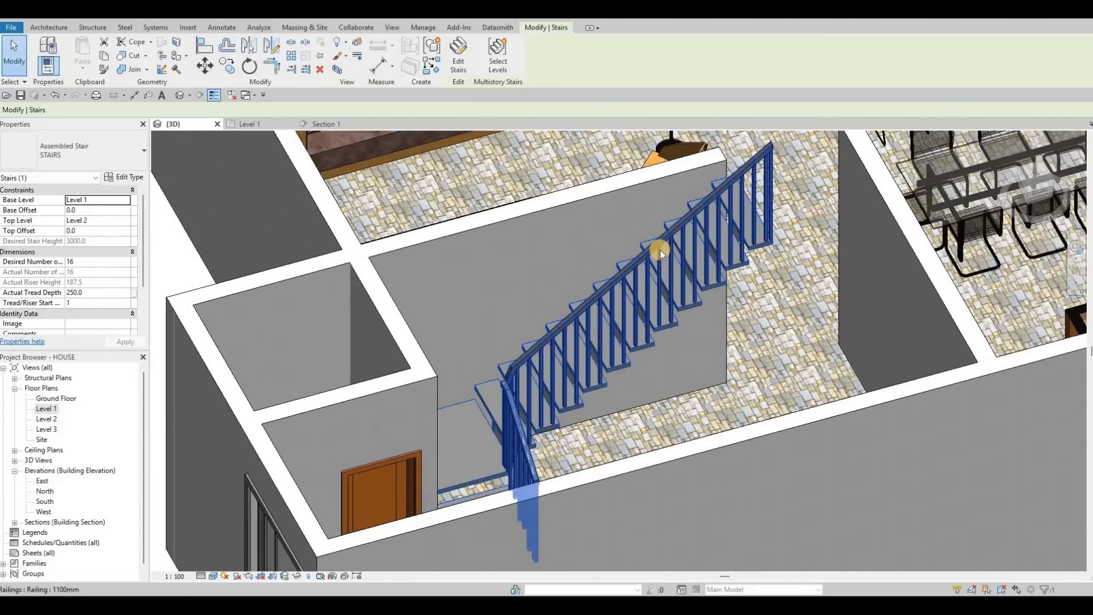
pyautogui.click(660, 250)
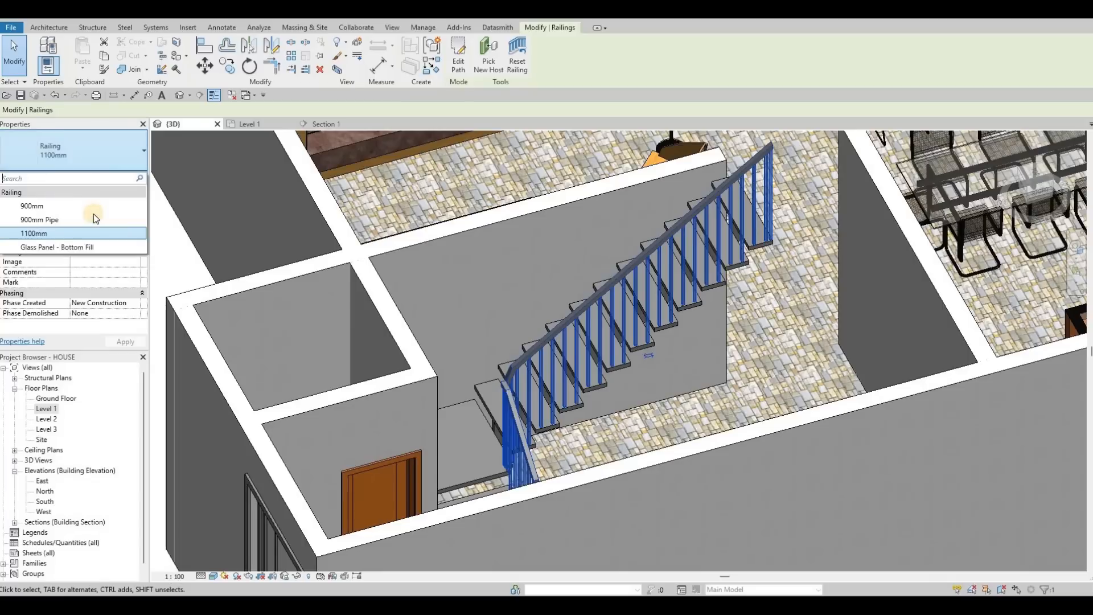
pyautogui.click(129, 249)
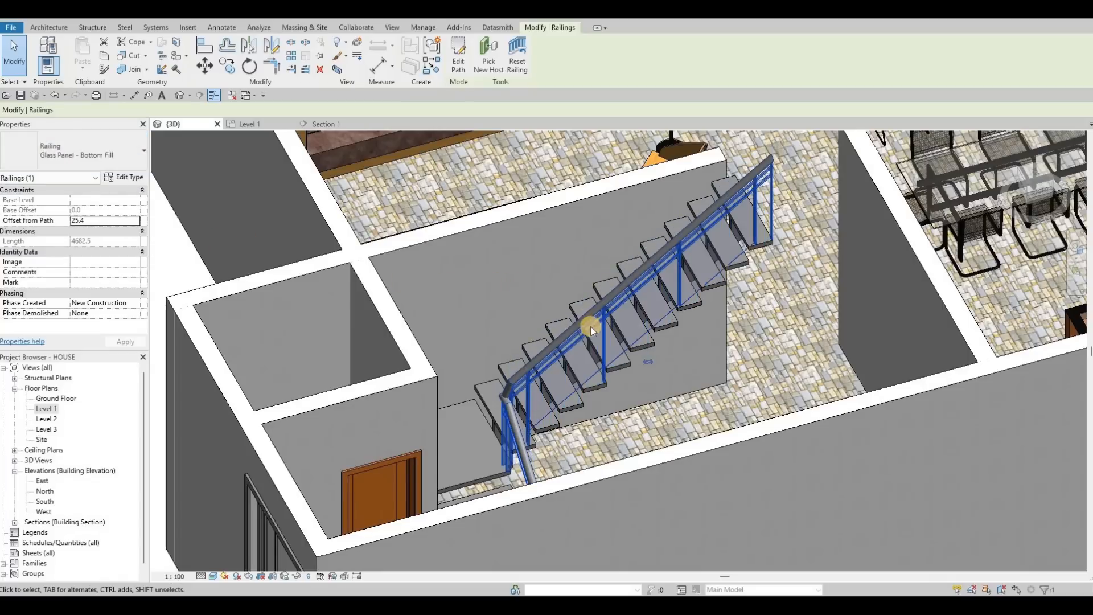
pyautogui.press('Escape')
pyautogui.press('Escape')
# - Delete the glass panel railing on the open side of the stair
pyautogui.keyDown('shift'); pyautogui.moveTo(502, 325); pyautogui.dragTo(516, 411, button='middle'); pyautogui.keyUp('shift')
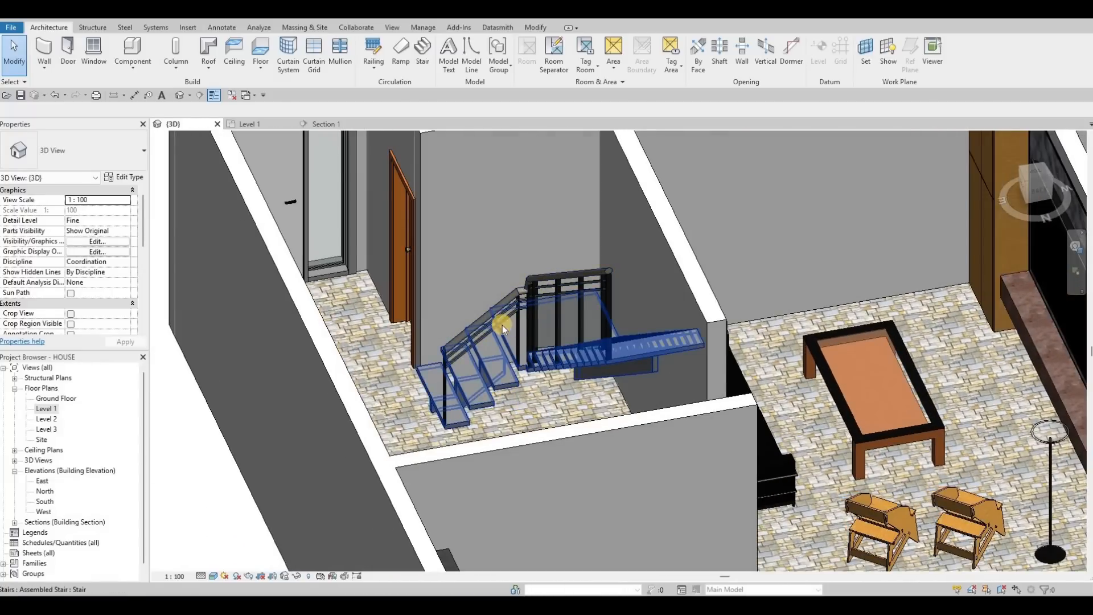
pyautogui.keyDown('shift'); pyautogui.moveTo(484, 322); pyautogui.dragTo(512, 319, button='middle'); pyautogui.keyUp('shift')
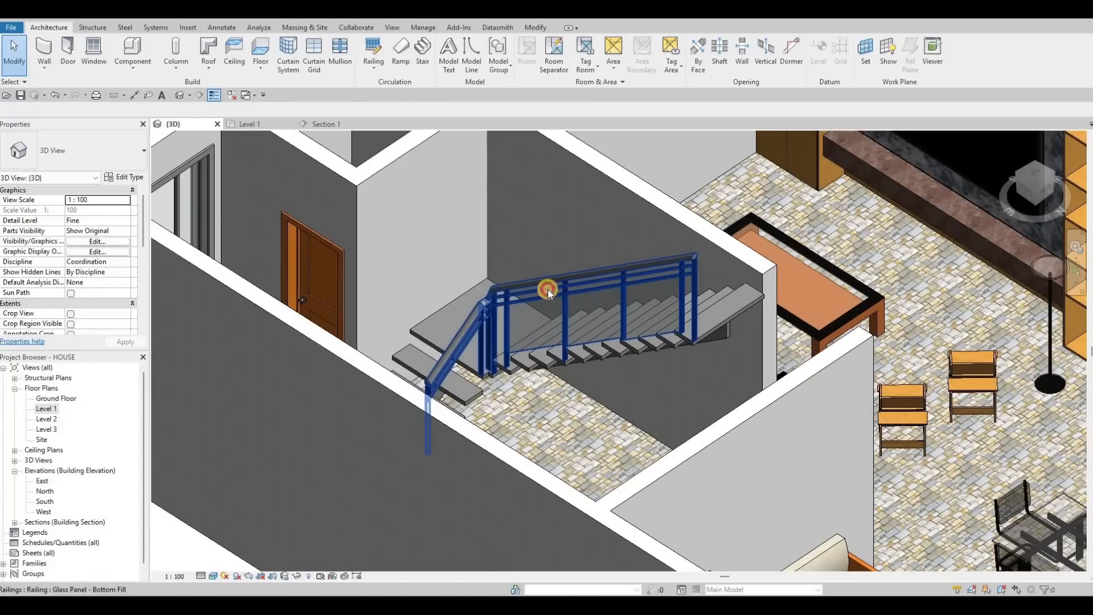
pyautogui.click(444, 291)
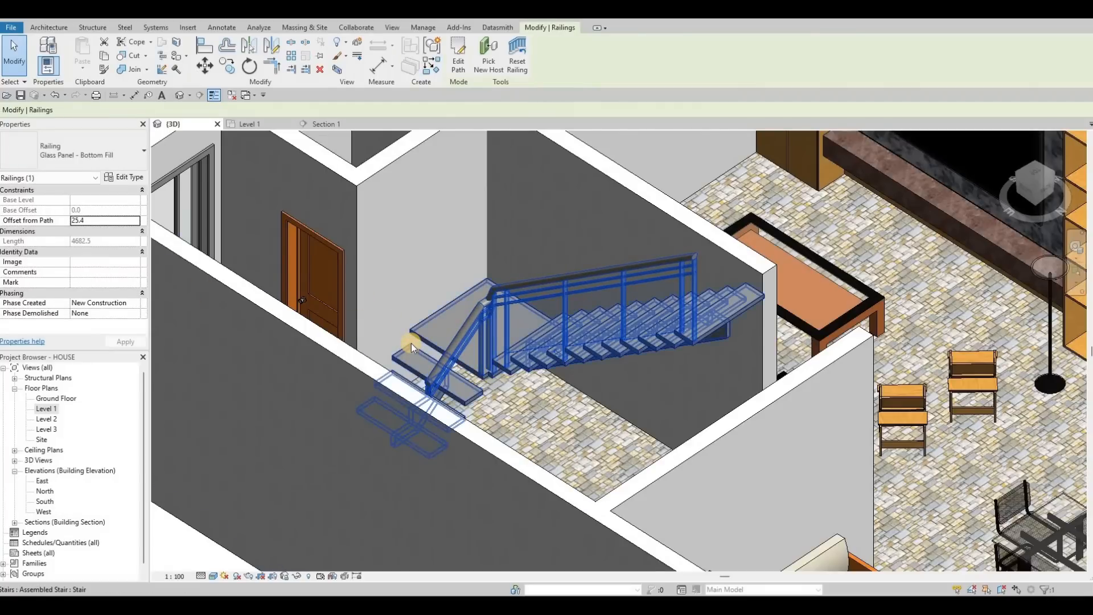
pyautogui.press('Delete')
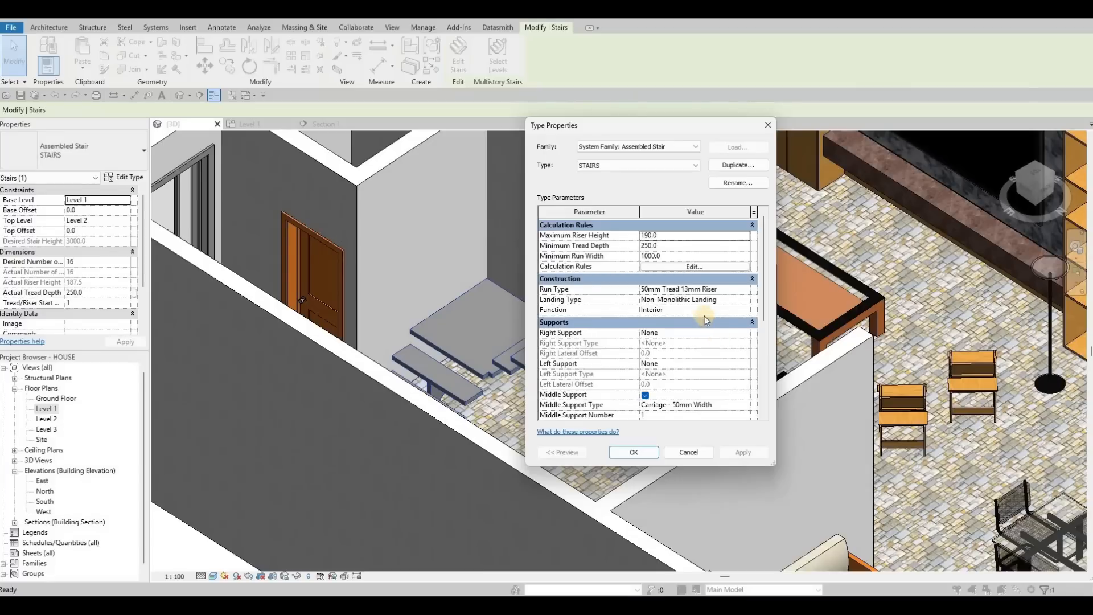
# - Try Carriage (Open) as the right support of the STAIRS type
pyautogui.scroll(-1, 704, 316)
pyautogui.click(743, 311)
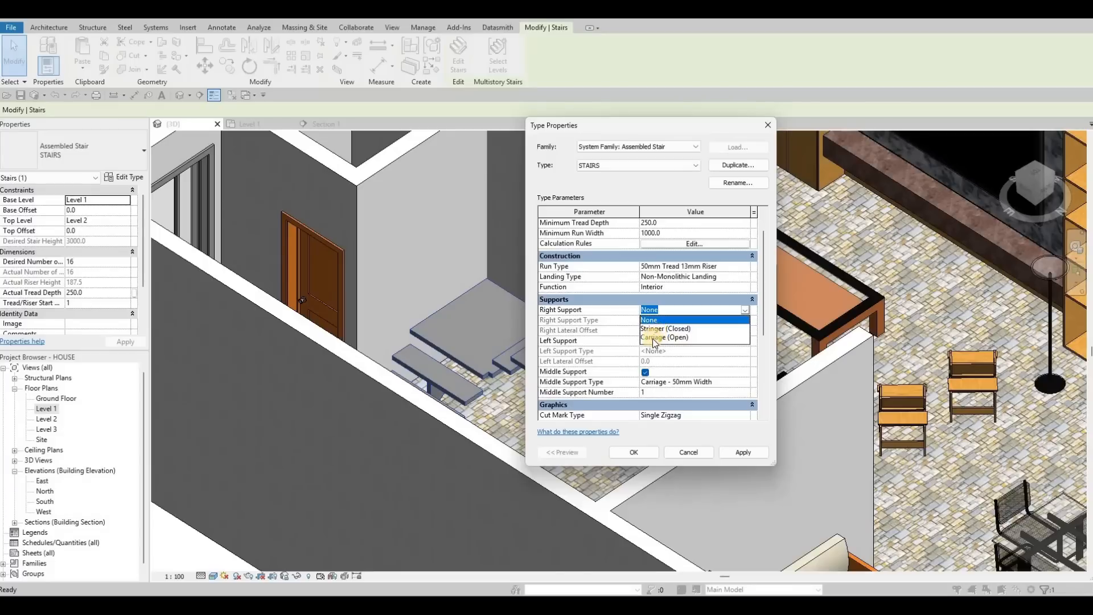
pyautogui.click(735, 449)
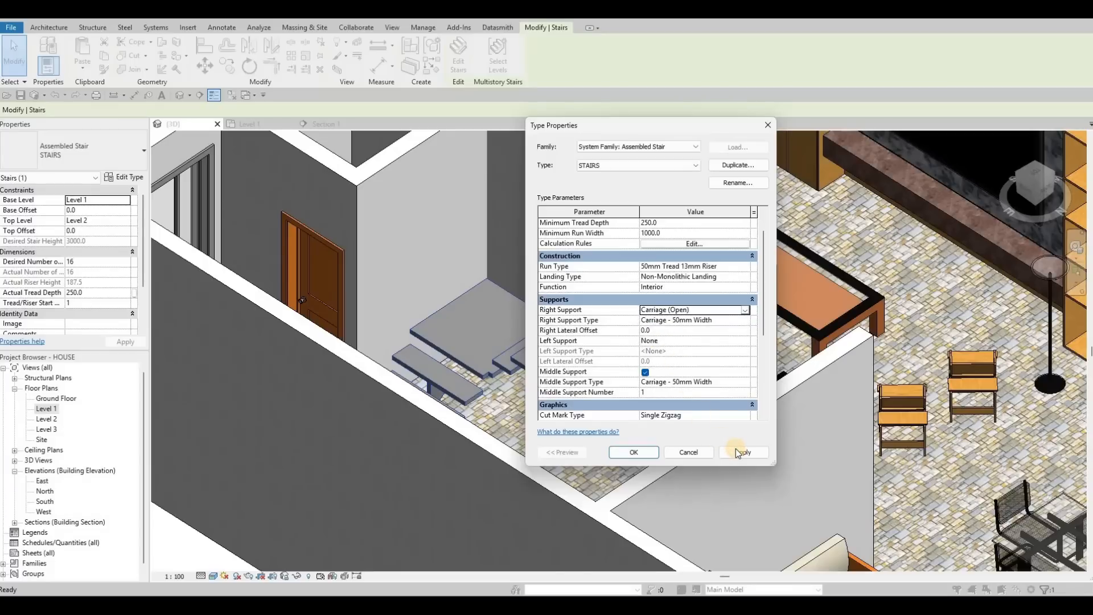
pyautogui.click(735, 449)
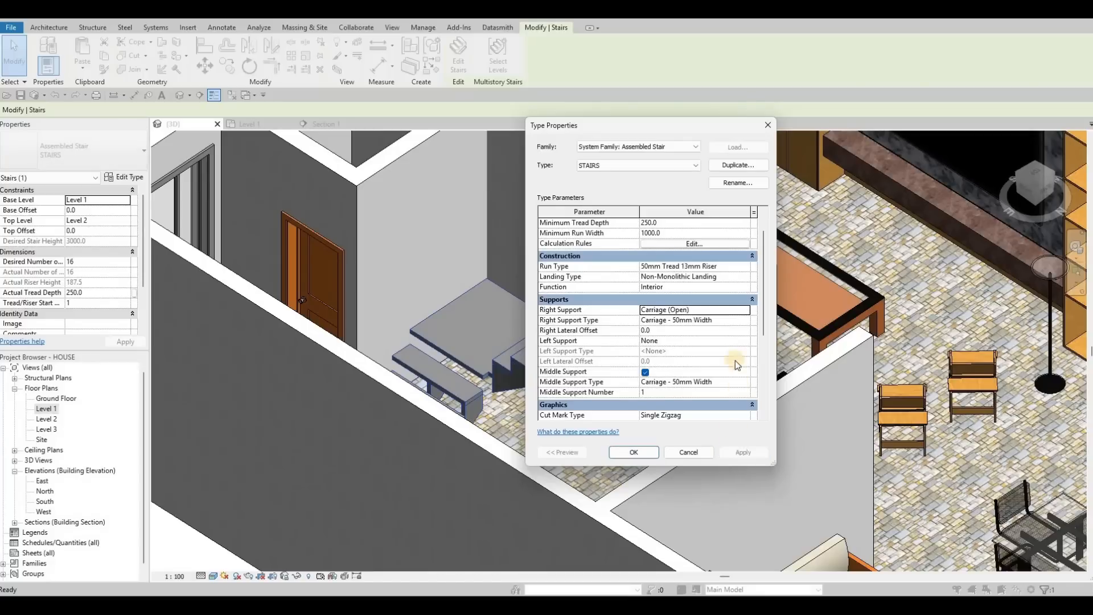
# - Set the right support of the STAIRS type to Stringer (Closed)
pyautogui.click(744, 311)
pyautogui.click(666, 328)
pyautogui.click(737, 454)
pyautogui.press('Return')
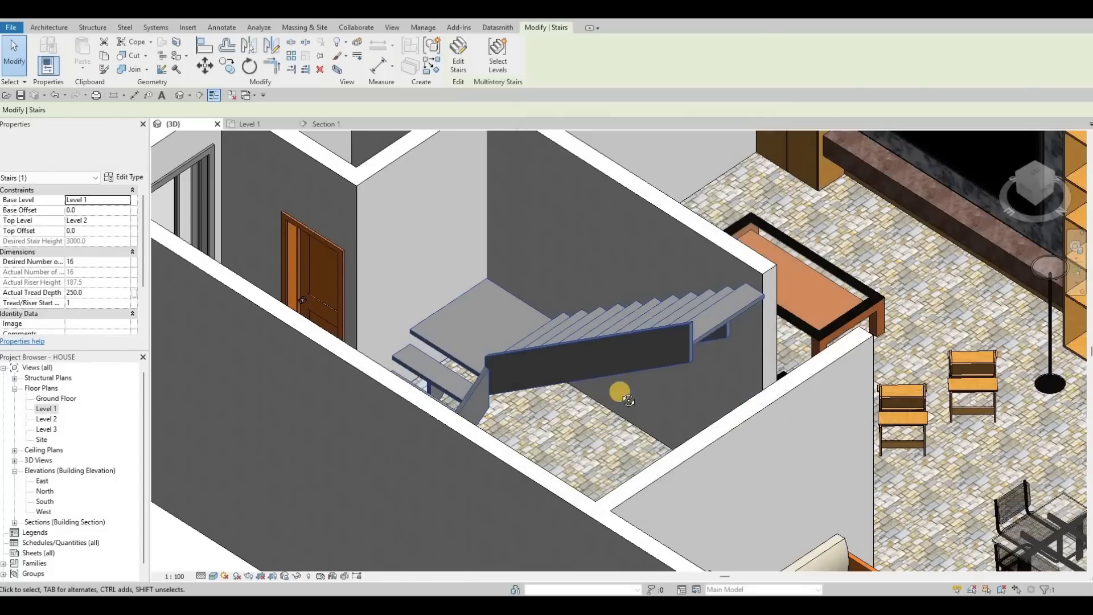
pyautogui.keyDown('shift'); pyautogui.moveTo(654, 390); pyautogui.dragTo(599, 349, button='middle'); pyautogui.keyUp('shift')
pyautogui.click(230, 196)
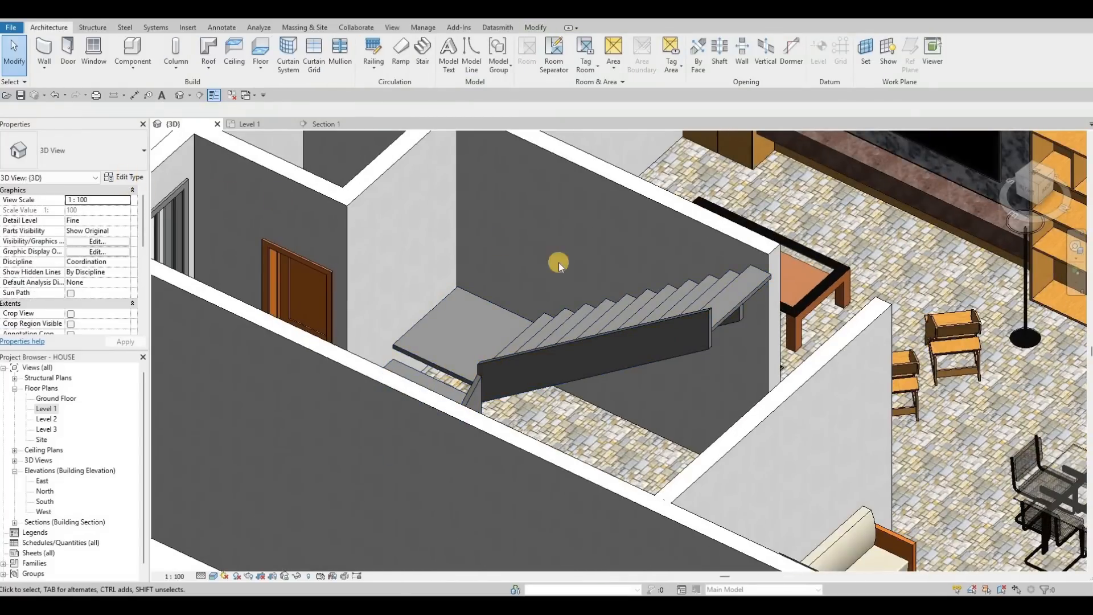
pyautogui.press('Escape')
pyautogui.press('Escape')
pyautogui.press('Escape')
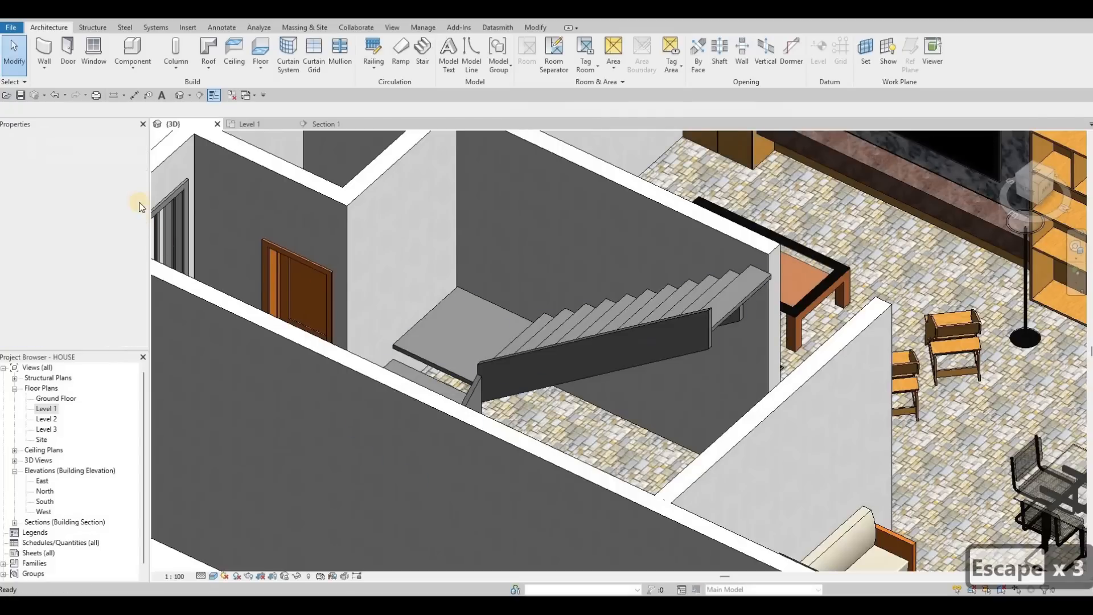
# - Duplicate the stair's right support type Stringer - 50mm Width under the name Stringer - GLASS
pyautogui.click(130, 177)
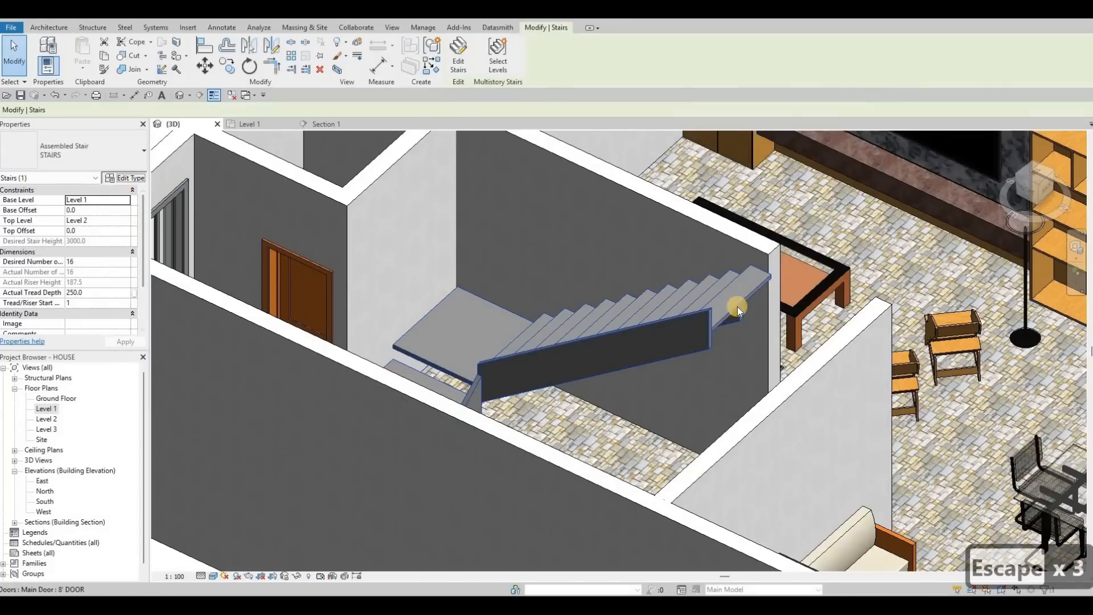
pyautogui.click(734, 335)
pyautogui.click(744, 343)
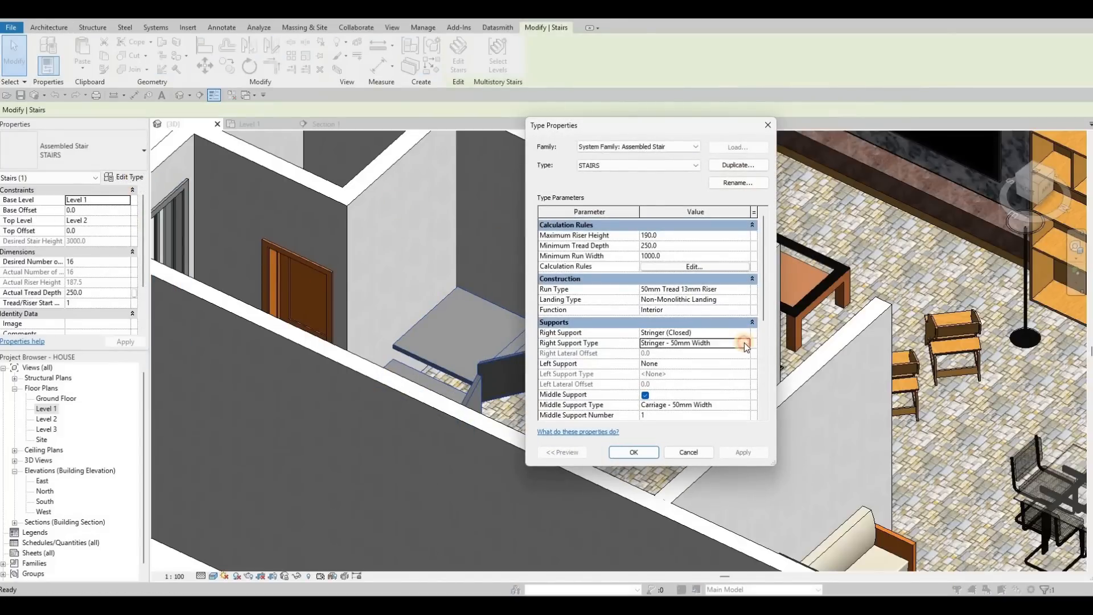
pyautogui.click(719, 171)
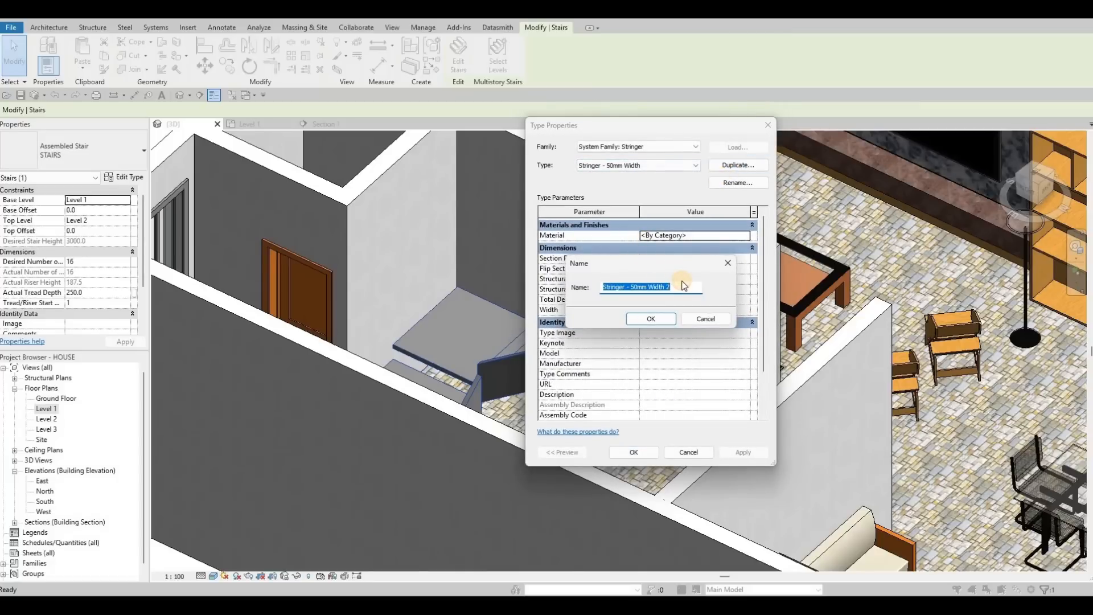
pyautogui.click(684, 285)
pyautogui.press('BackSpace')
pyautogui.press('BackSpace')
pyautogui.press('BackSpace')
pyautogui.press('BackSpace')
pyautogui.press('BackSpace')
pyautogui.press('BackSpace')
pyautogui.press('BackSpace')
pyautogui.press('BackSpace')
pyautogui.press('BackSpace')
pyautogui.press('BackSpace')
pyautogui.press('BackSpace')
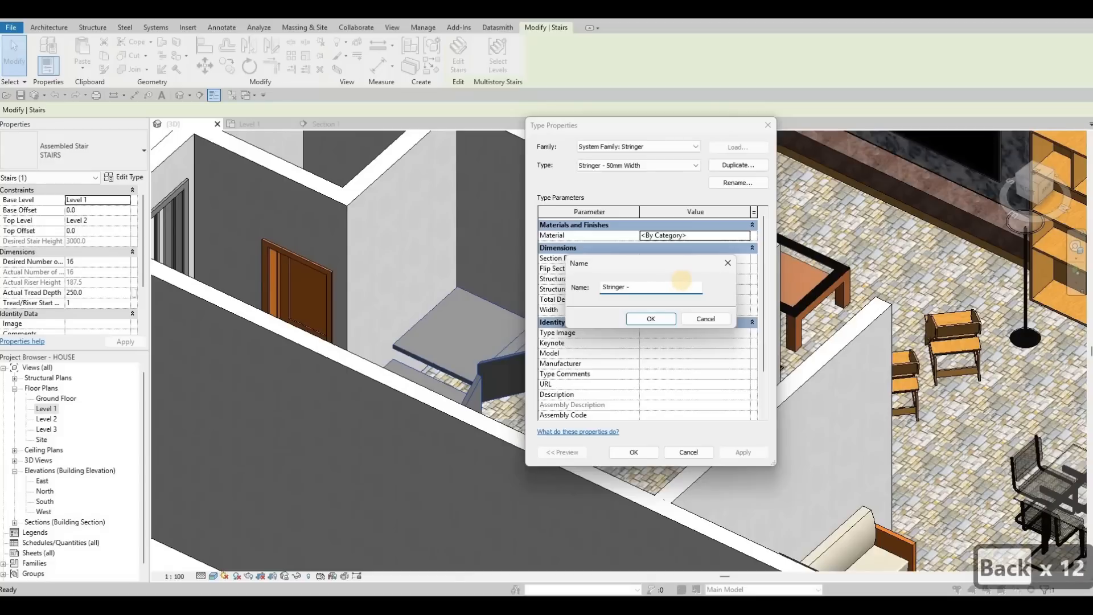
pyautogui.write('GLASS')
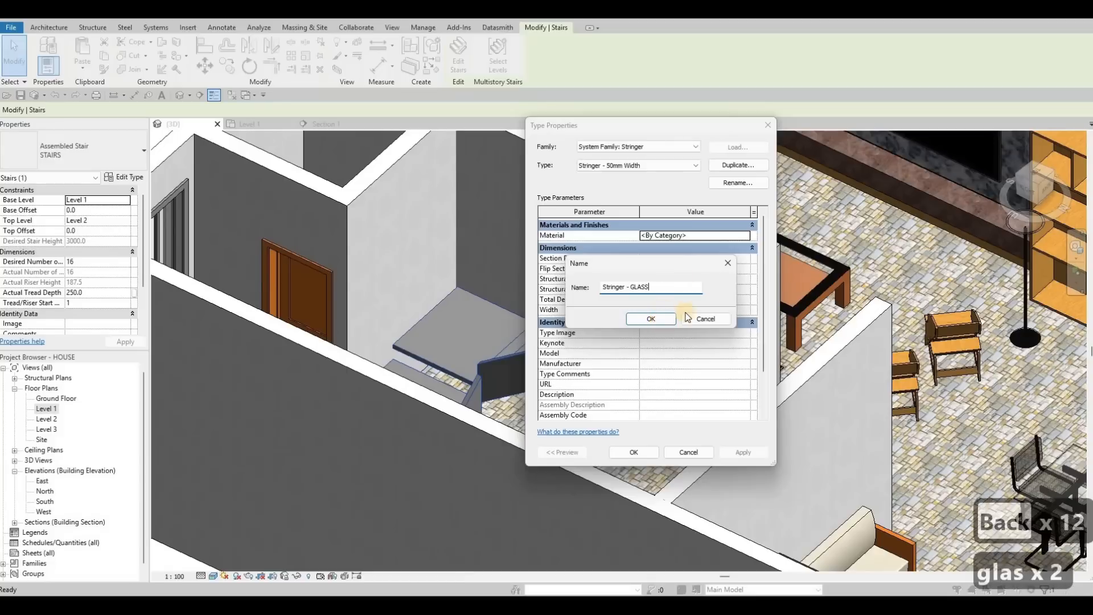
pyautogui.press('Return')
# - Assign the library material Glass, Cast, Clear to the Stringer - GLASS type
pyautogui.click(749, 237)
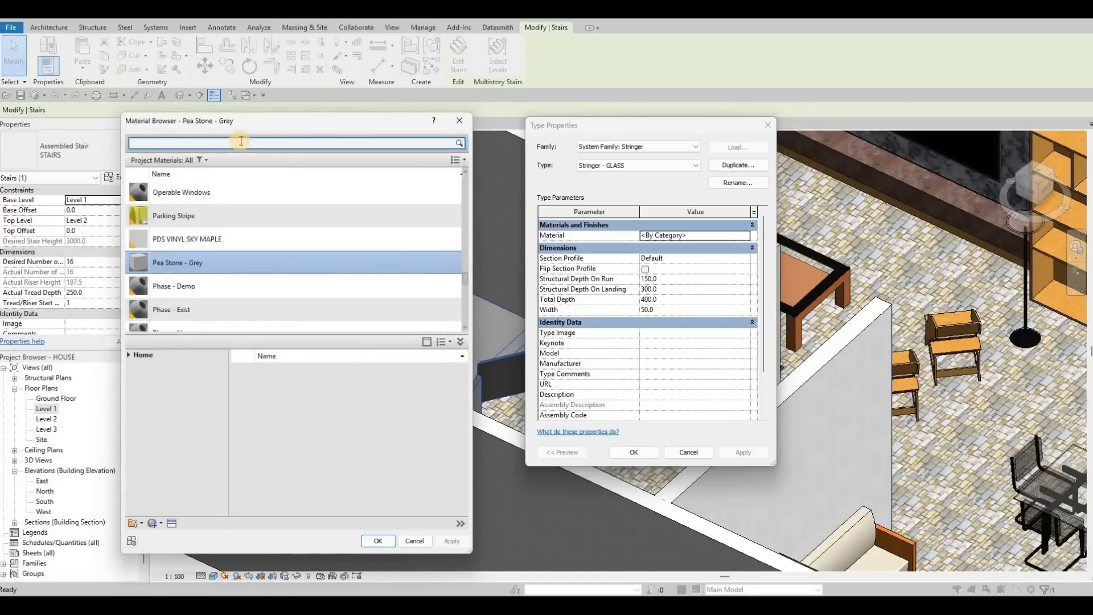
pyautogui.write('GLASS')
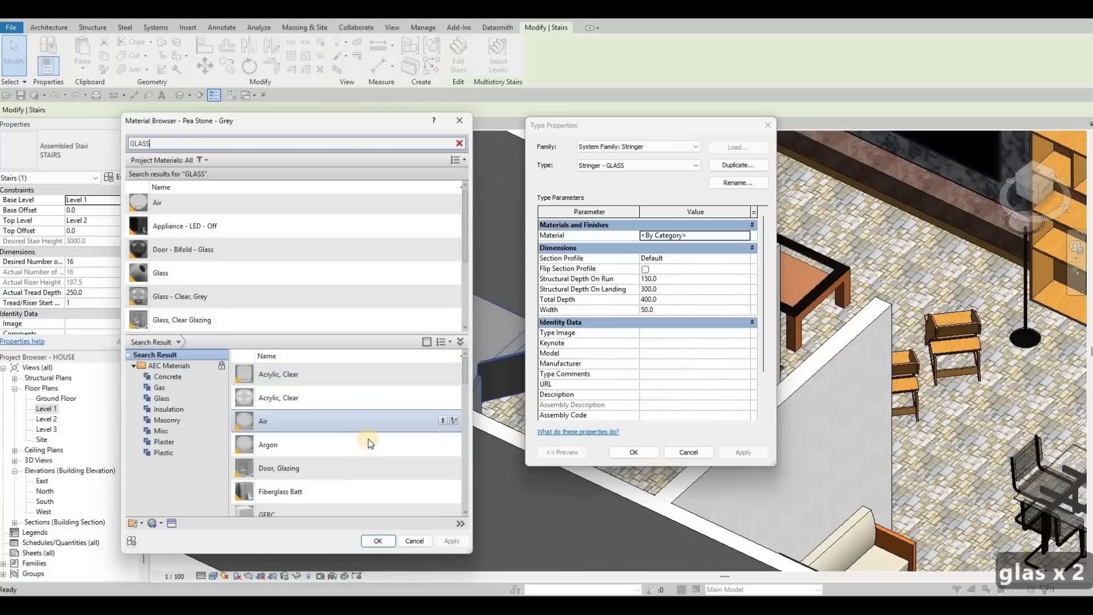
pyautogui.scroll(-1, 389, 437)
pyautogui.scroll(-2, 404, 460)
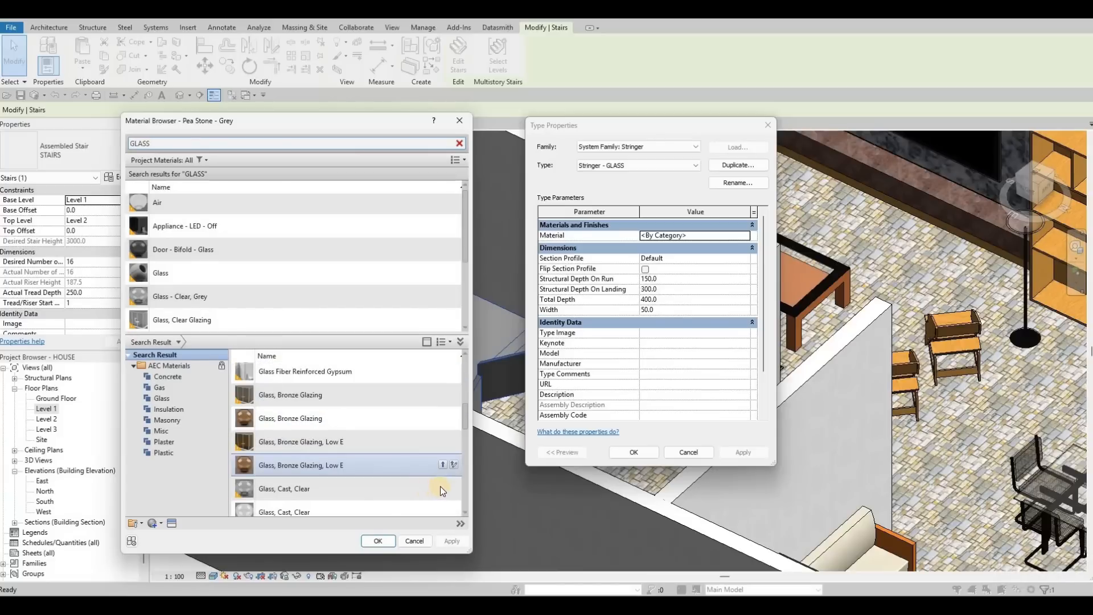
pyautogui.click(442, 488)
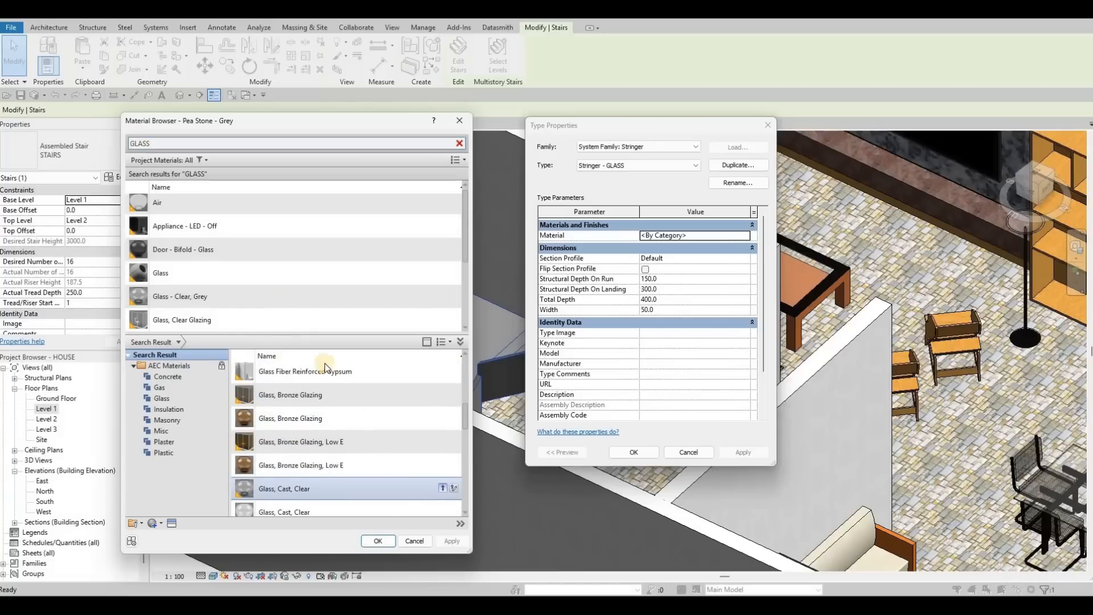
pyautogui.click(447, 541)
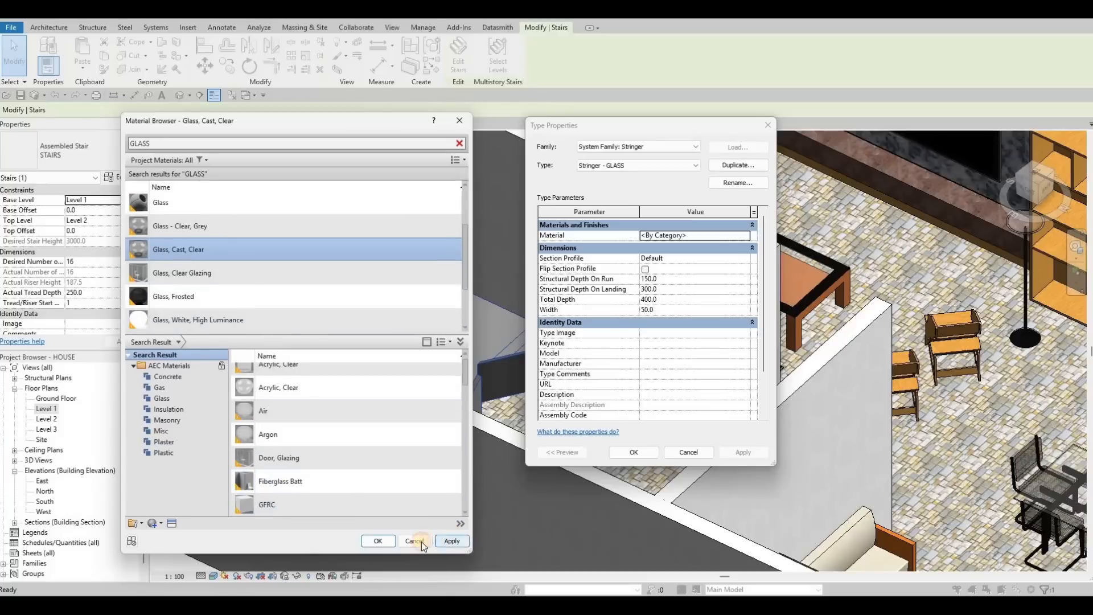
pyautogui.click(387, 540)
# - Set the Stringer - GLASS type's width to 30 and its structural depth on landing to 600
pyautogui.click(667, 312)
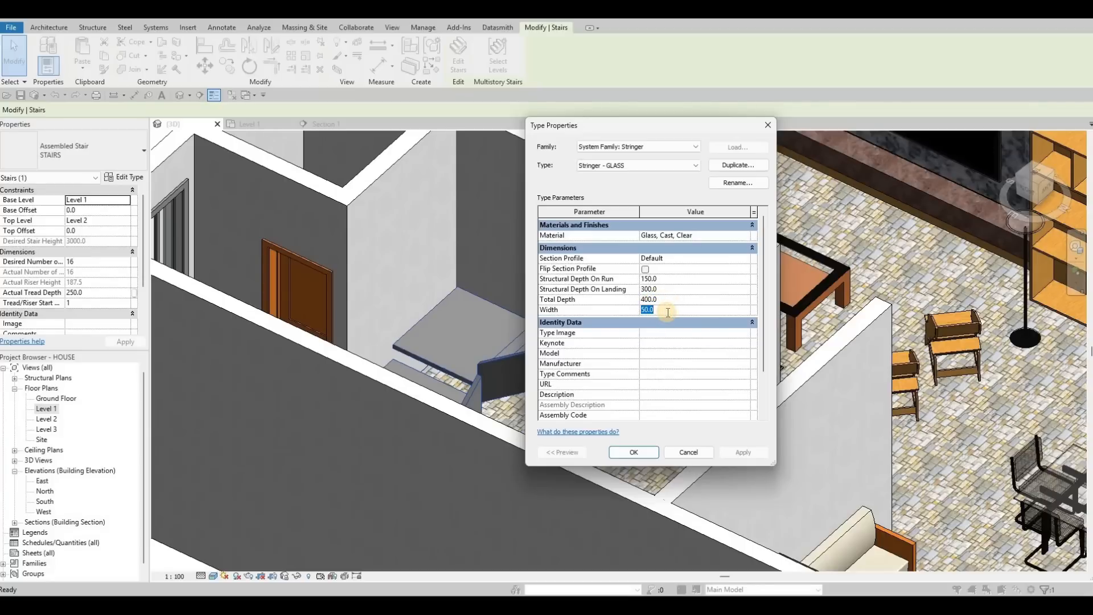
pyautogui.write('25')
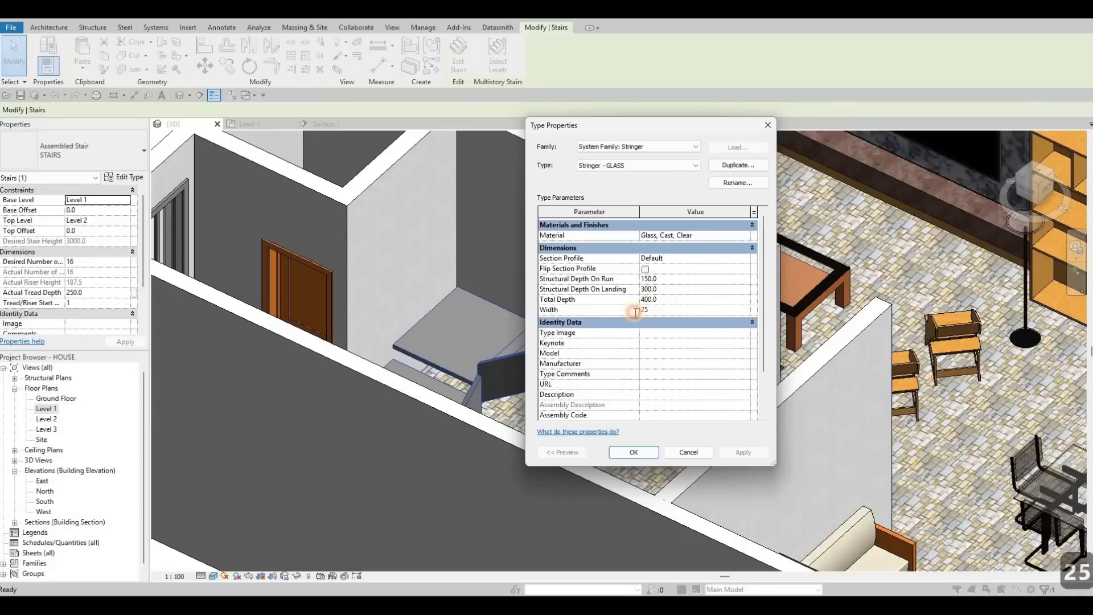
pyautogui.press('BackSpace')
pyautogui.press('BackSpace')
pyautogui.write('30')
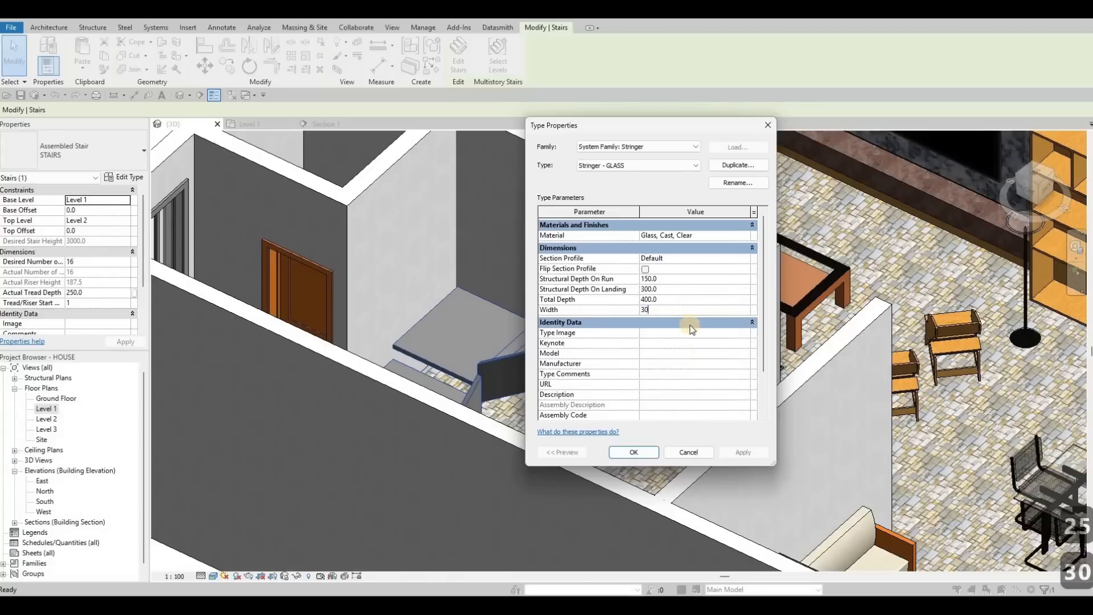
pyautogui.click(658, 292)
pyautogui.write('600')
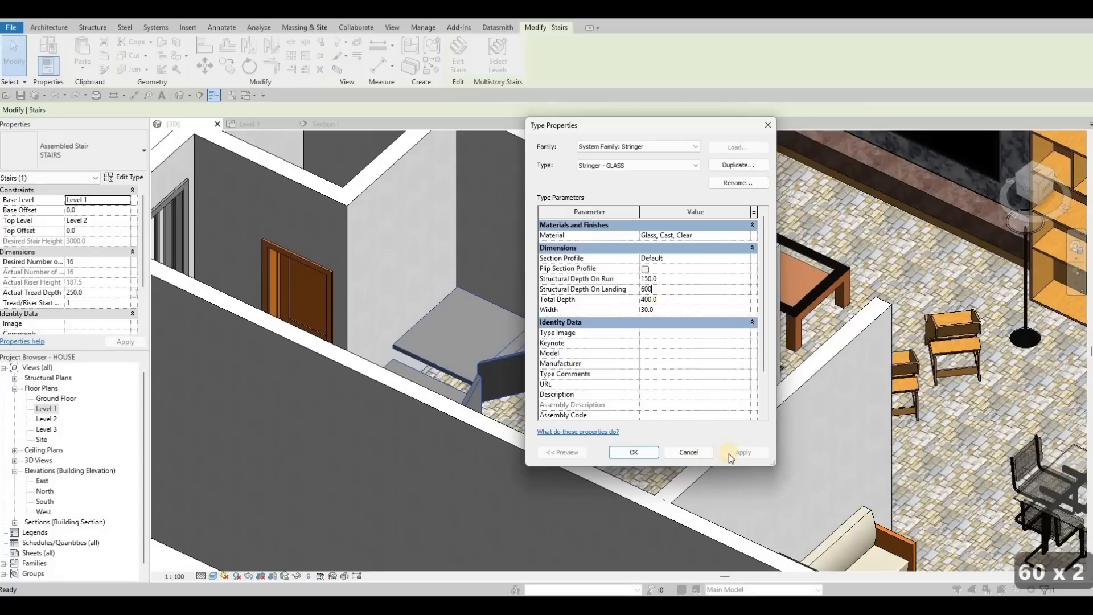
pyautogui.click(636, 452)
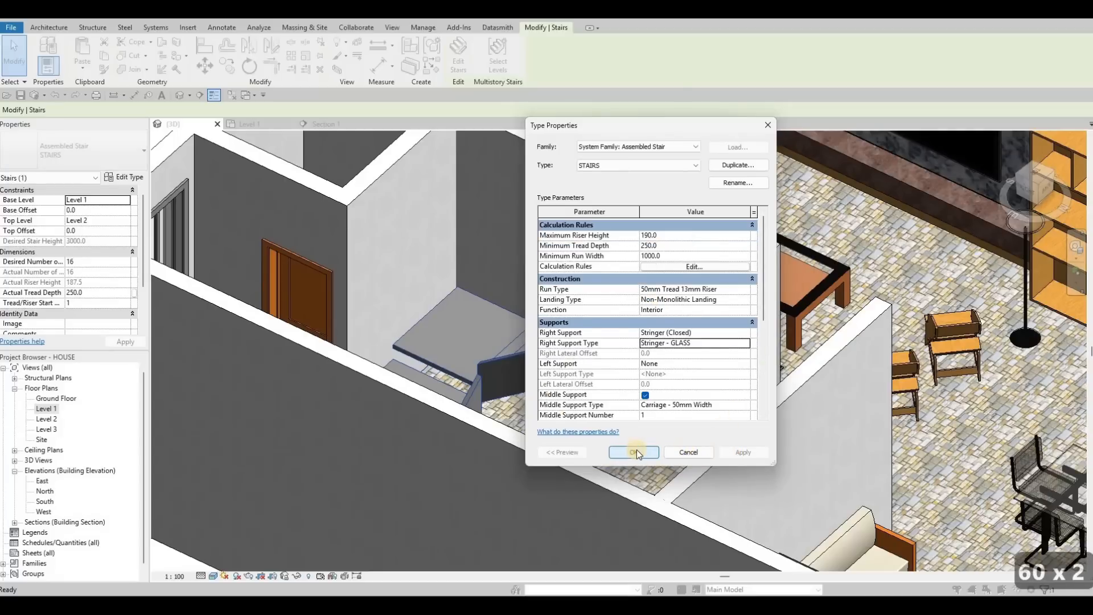
pyautogui.click(635, 452)
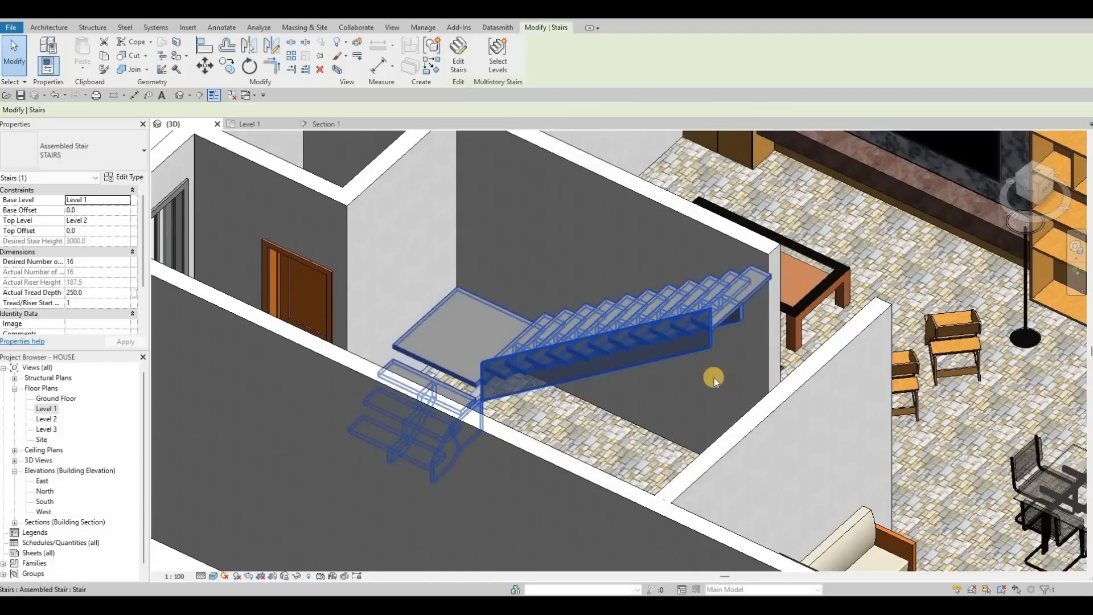
pyautogui.press('Escape')
# - Try a structural depth on run of 900 for the stair's Stringer - GLASS type
pyautogui.keyDown('shift'); pyautogui.moveTo(646, 394); pyautogui.dragTo(593, 348, button='middle'); pyautogui.keyUp('shift')
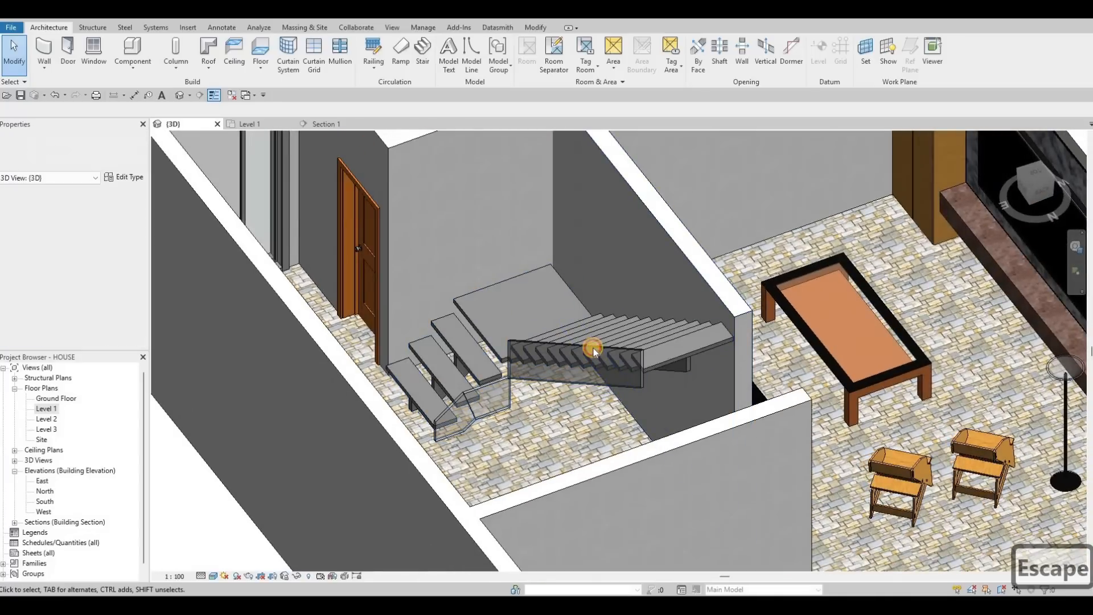
pyautogui.click(576, 343)
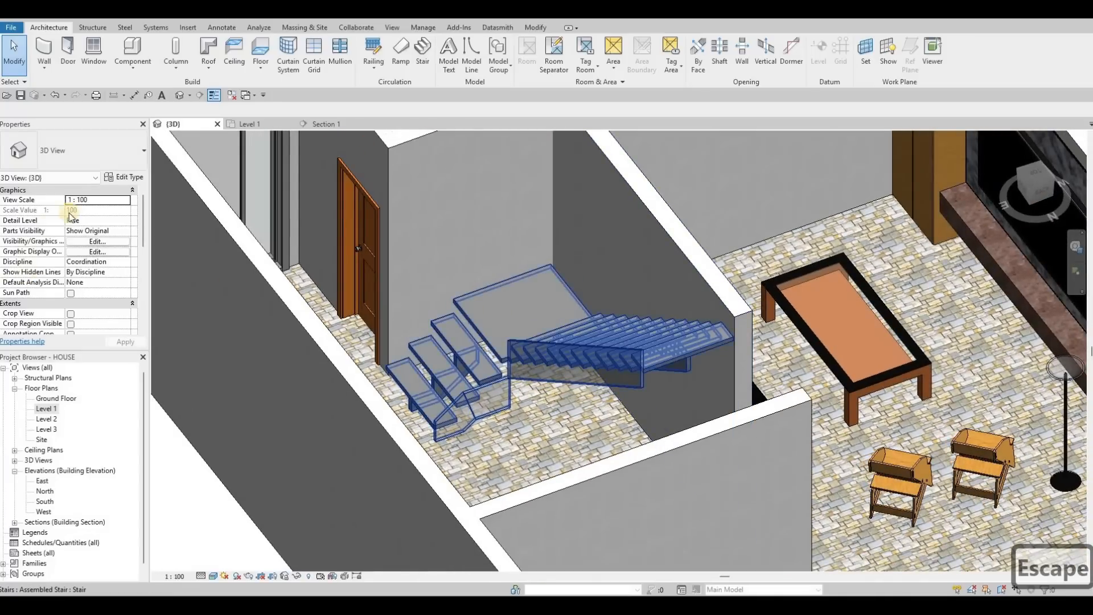
pyautogui.click(128, 180)
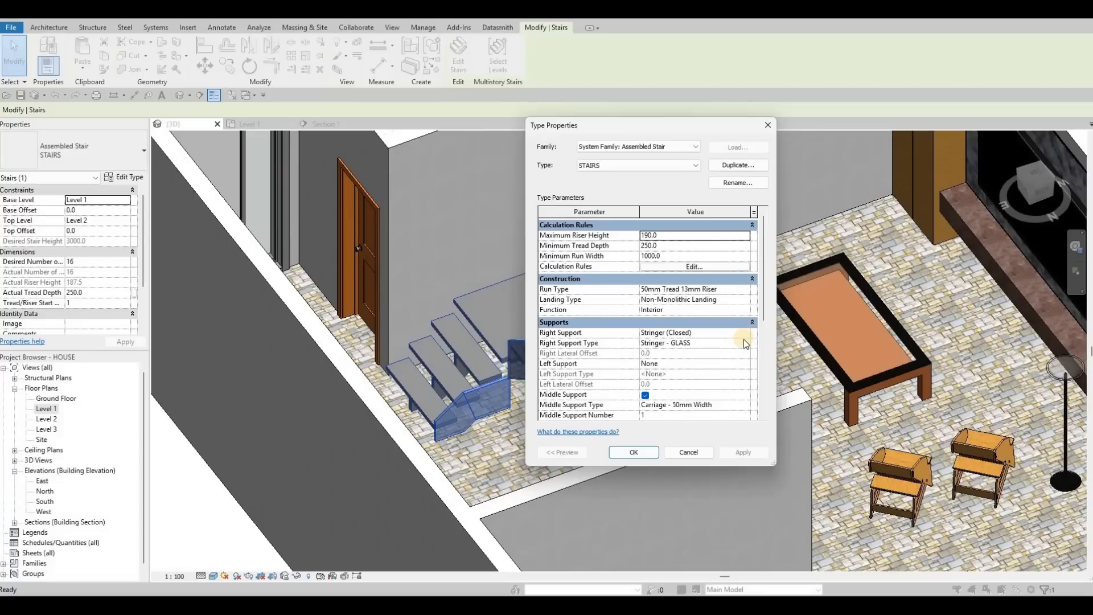
pyautogui.click(744, 342)
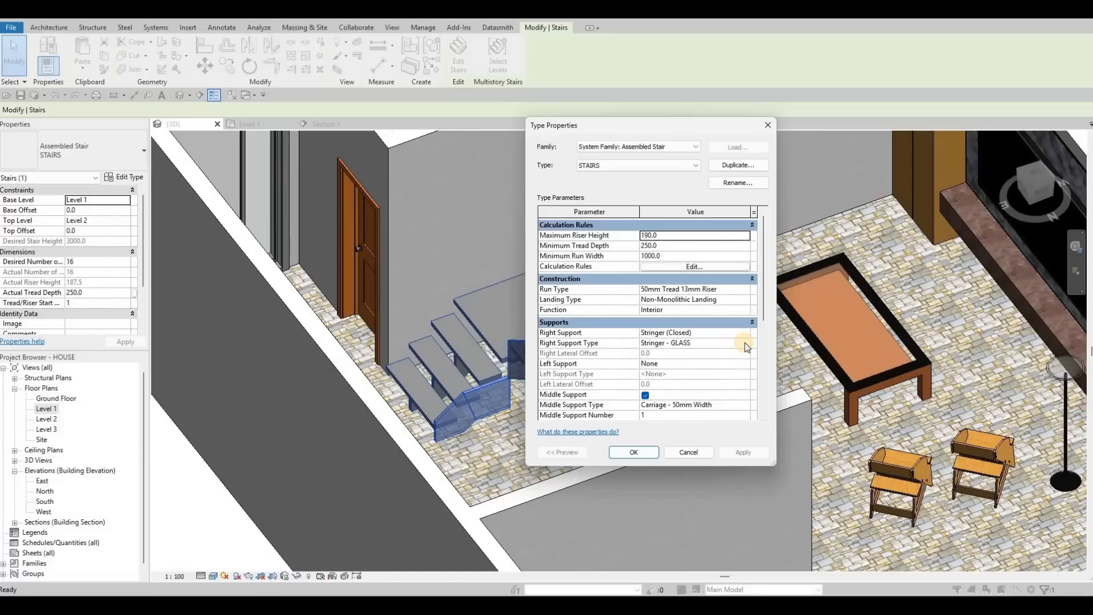
pyautogui.click(679, 278)
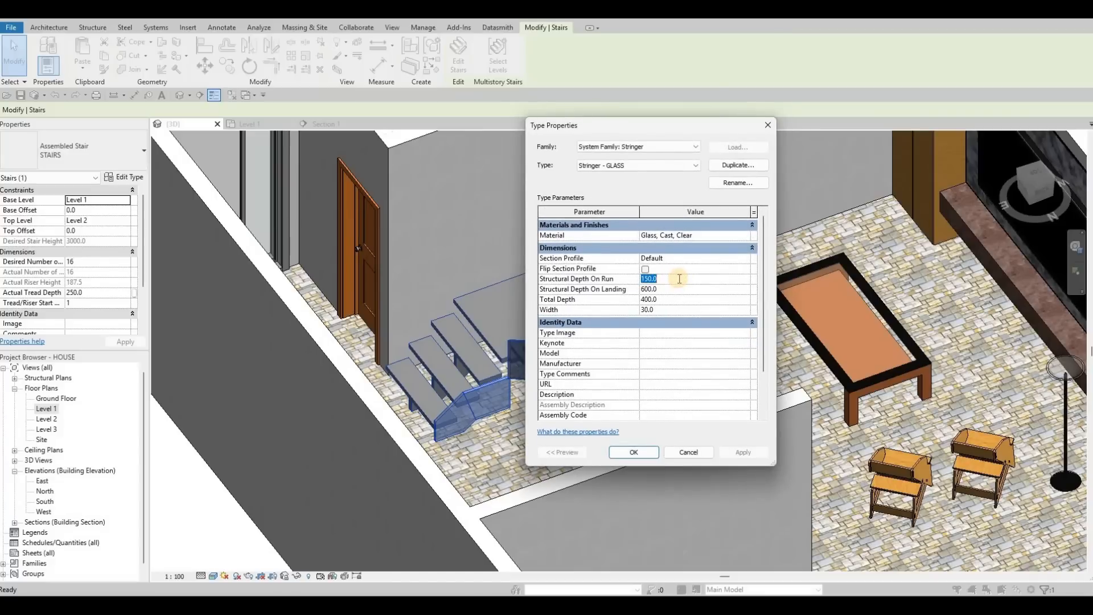
pyautogui.write('900')
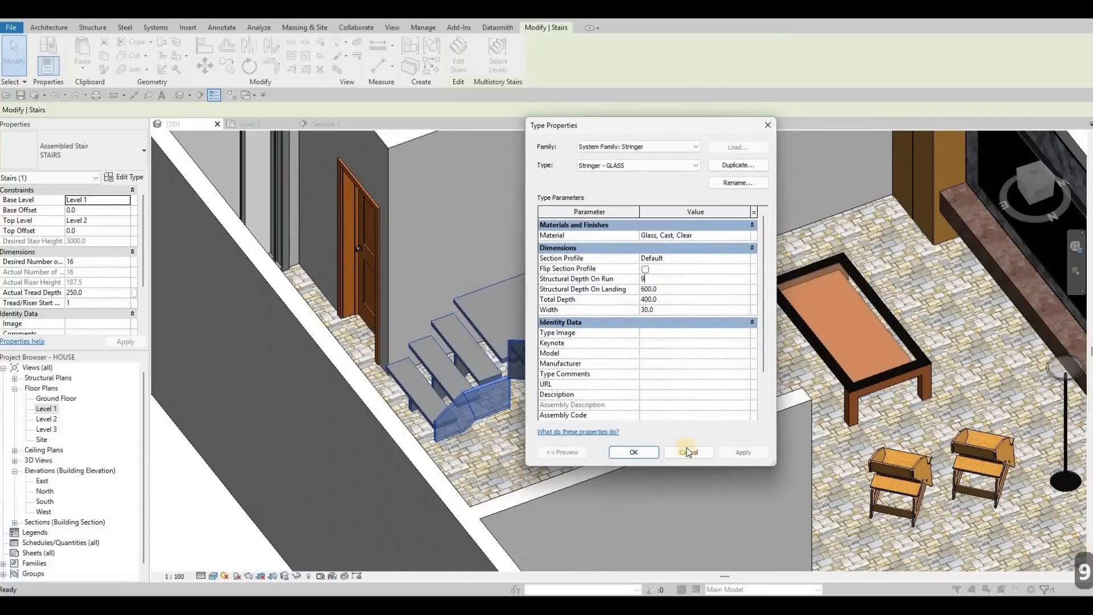
pyautogui.click(735, 451)
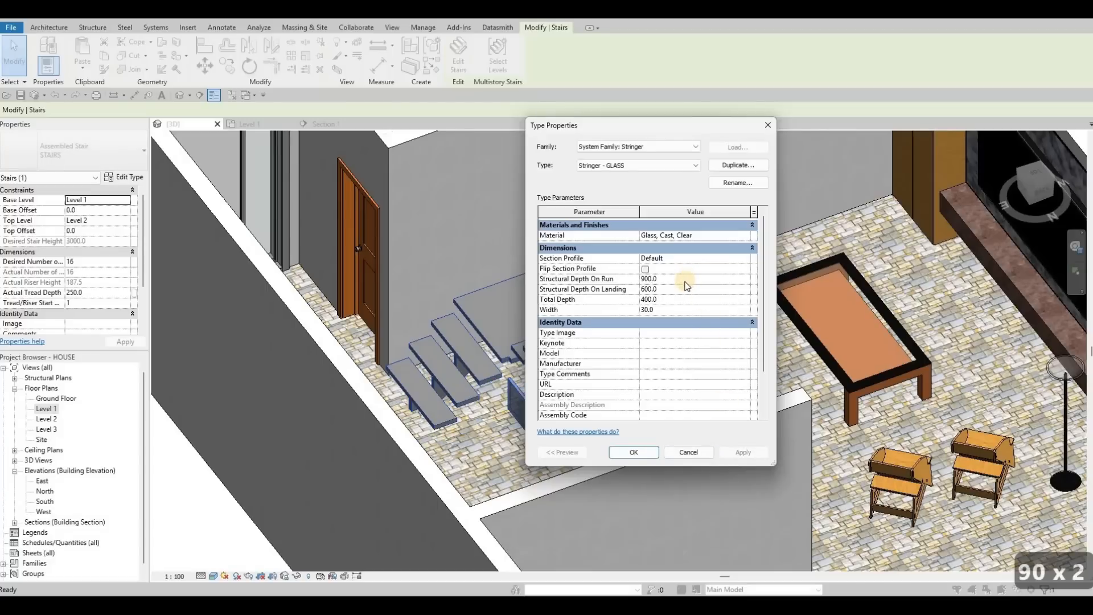
pyautogui.hotkey('ctrl', 'z')
pyautogui.click(688, 452)
pyautogui.press('Escape')
pyautogui.press('Escape')
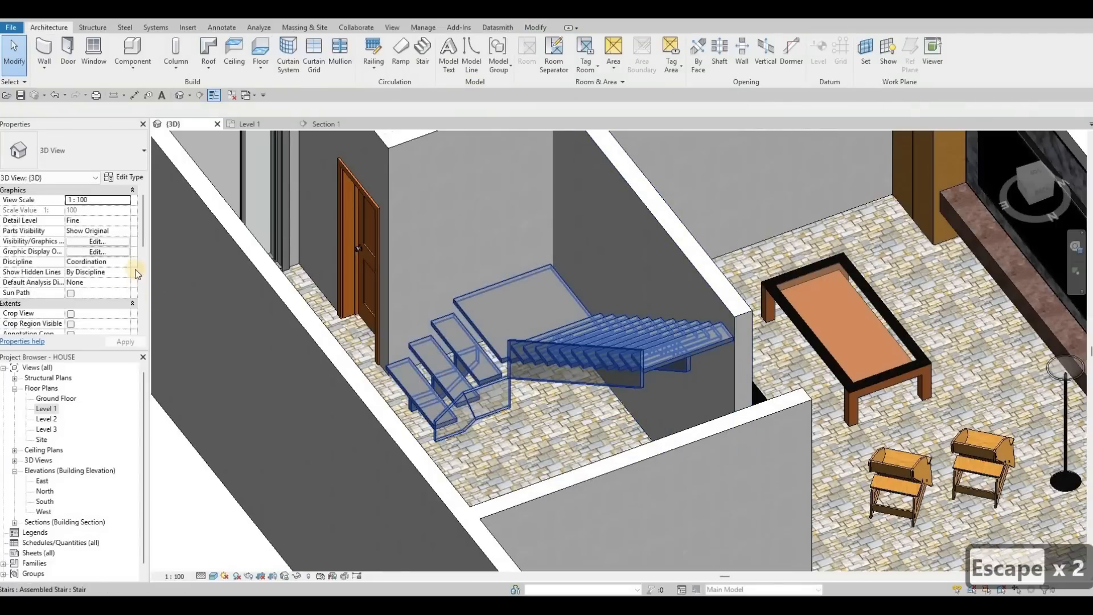
# - Set the total depth of the stair's Stringer - GLASS right support type to 900
pyautogui.click(541, 324)
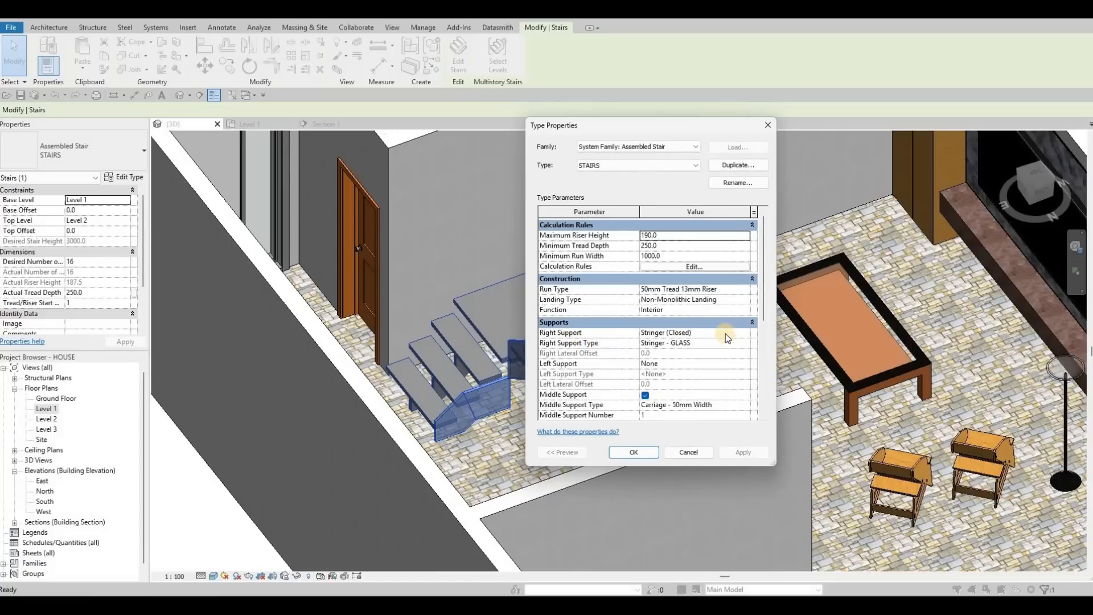
pyautogui.scroll(-1, 726, 328)
pyautogui.scroll(-2, 727, 329)
pyautogui.scroll(2, 746, 321)
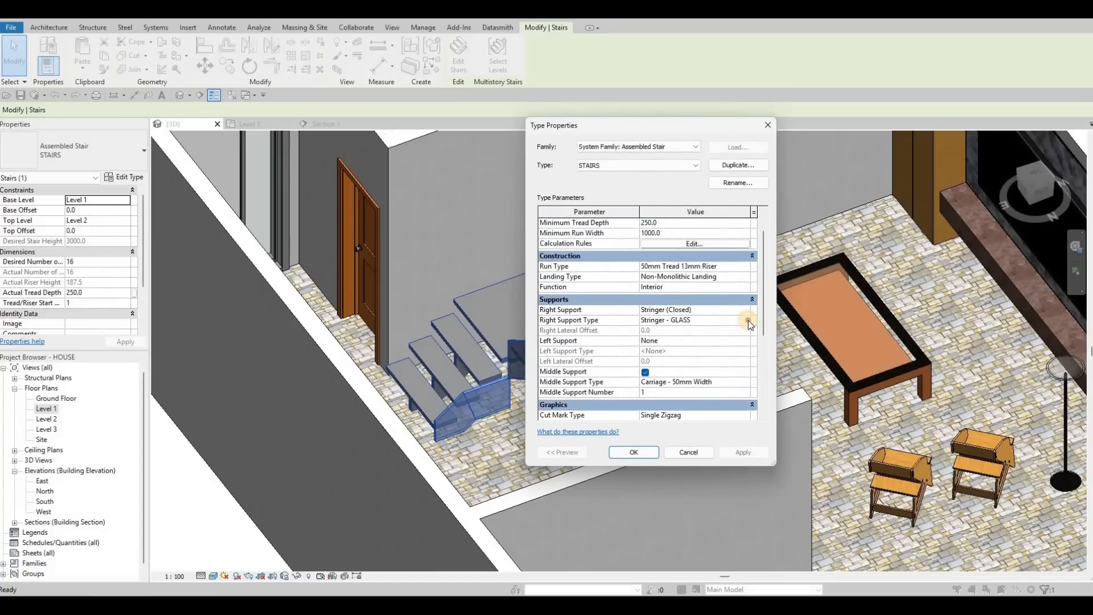
pyautogui.click(748, 320)
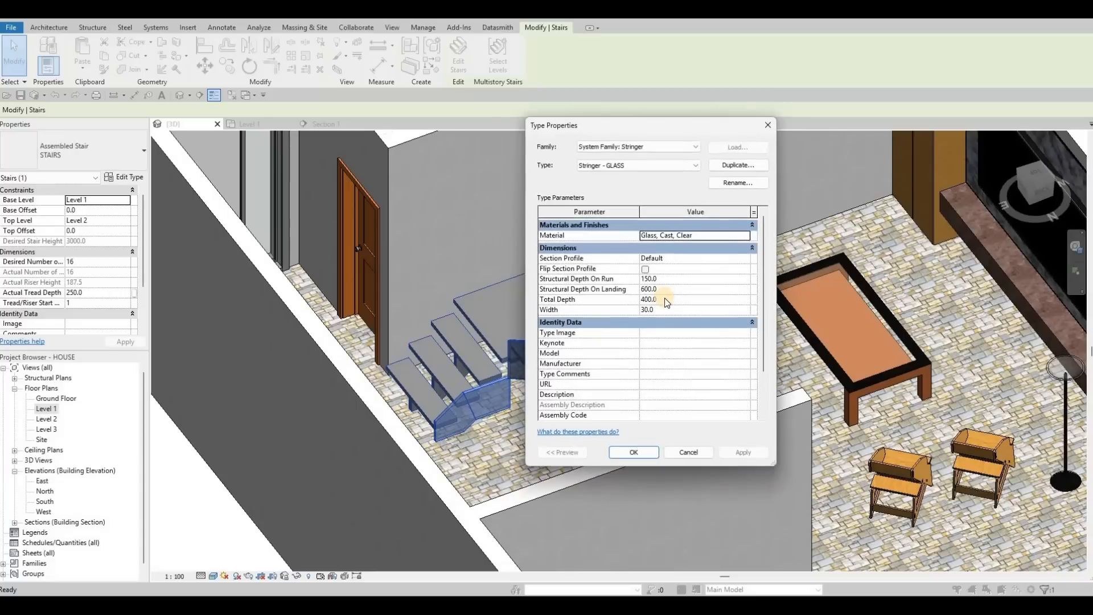
pyautogui.click(667, 299)
pyautogui.write('900')
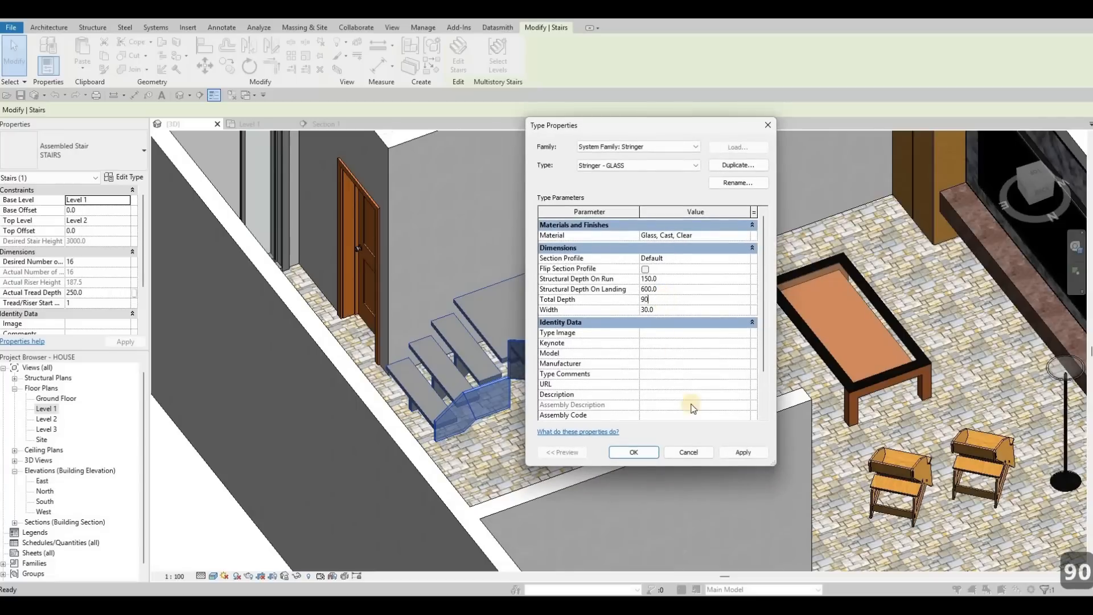
pyautogui.click(742, 452)
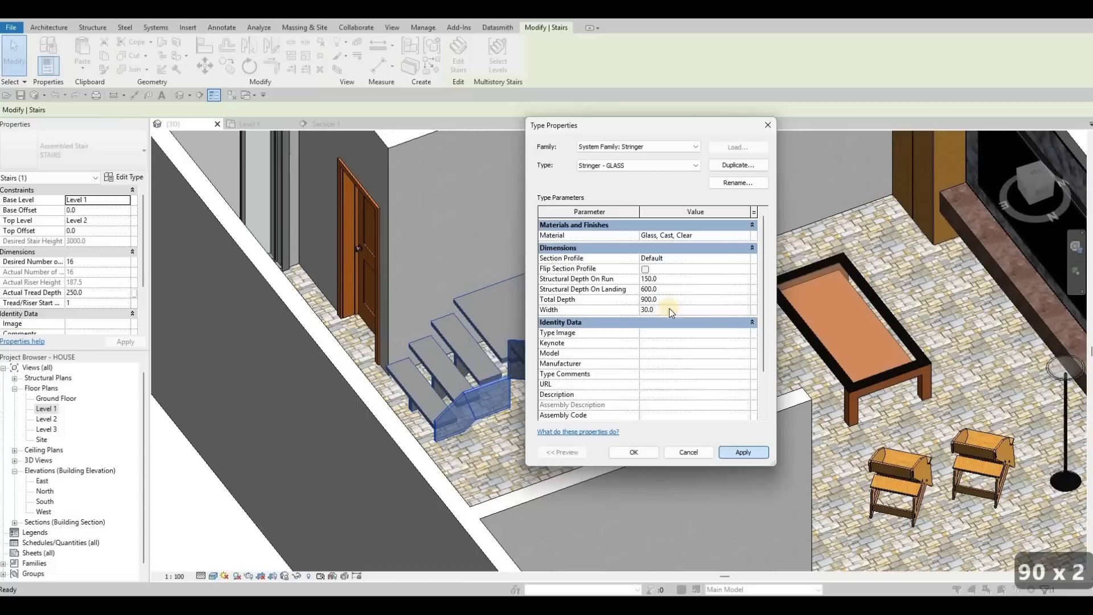
pyautogui.click(641, 453)
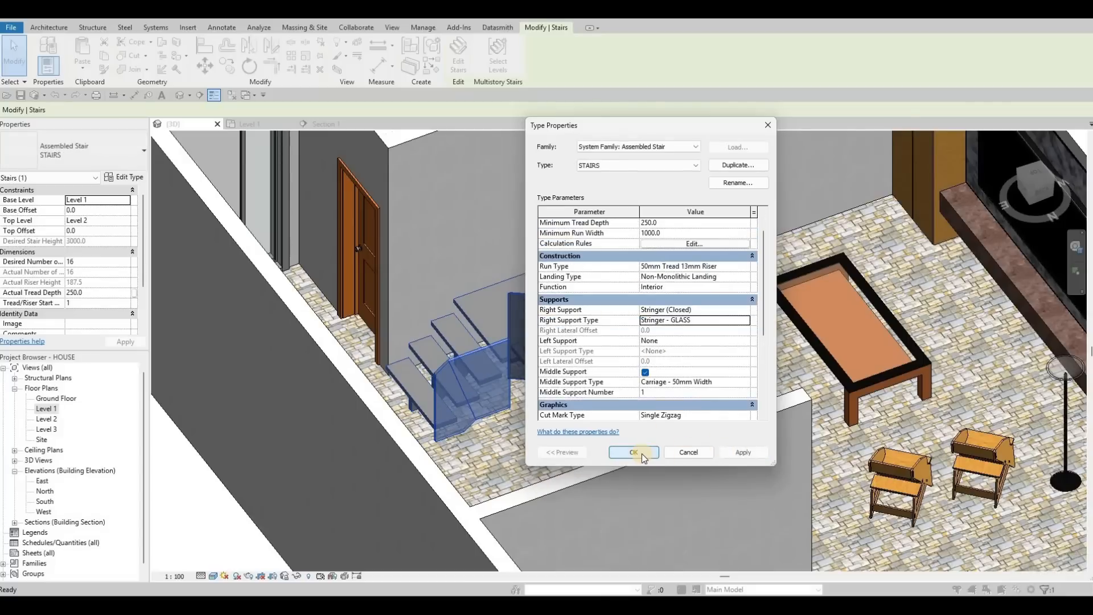
pyautogui.click(641, 454)
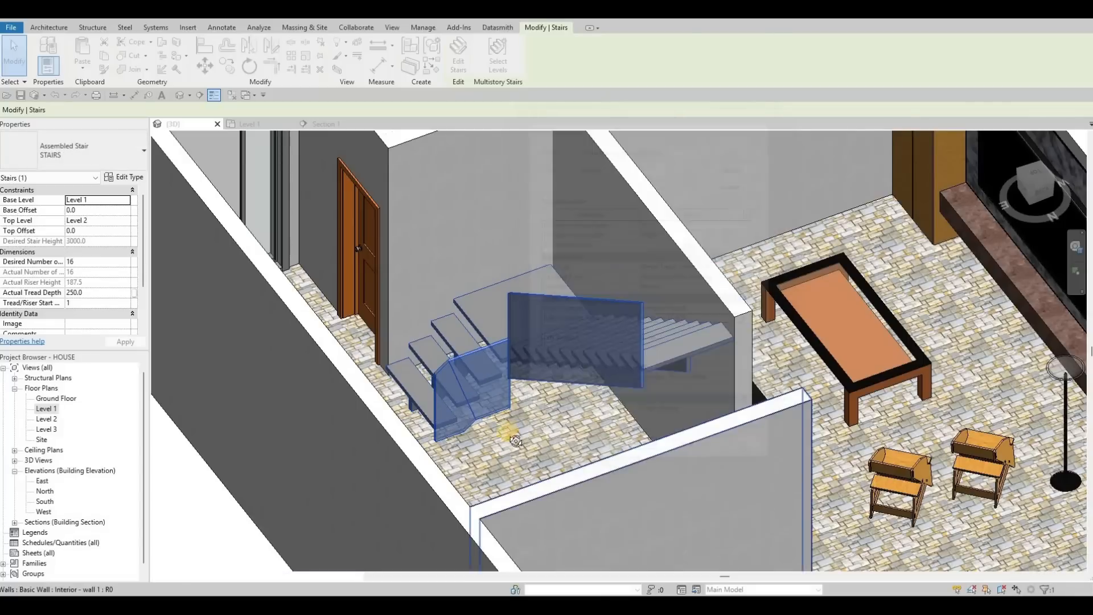
pyautogui.keyDown('shift'); pyautogui.moveTo(516, 444); pyautogui.dragTo(867, 307, button='middle'); pyautogui.keyUp('shift')
pyautogui.press('Escape')
# - Open the type properties of the stair's run type, 50mm Tread 13mm Riser
pyautogui.keyDown('shift'); pyautogui.moveTo(590, 244); pyautogui.dragTo(577, 248, button='middle'); pyautogui.keyUp('shift')
pyautogui.click(577, 249)
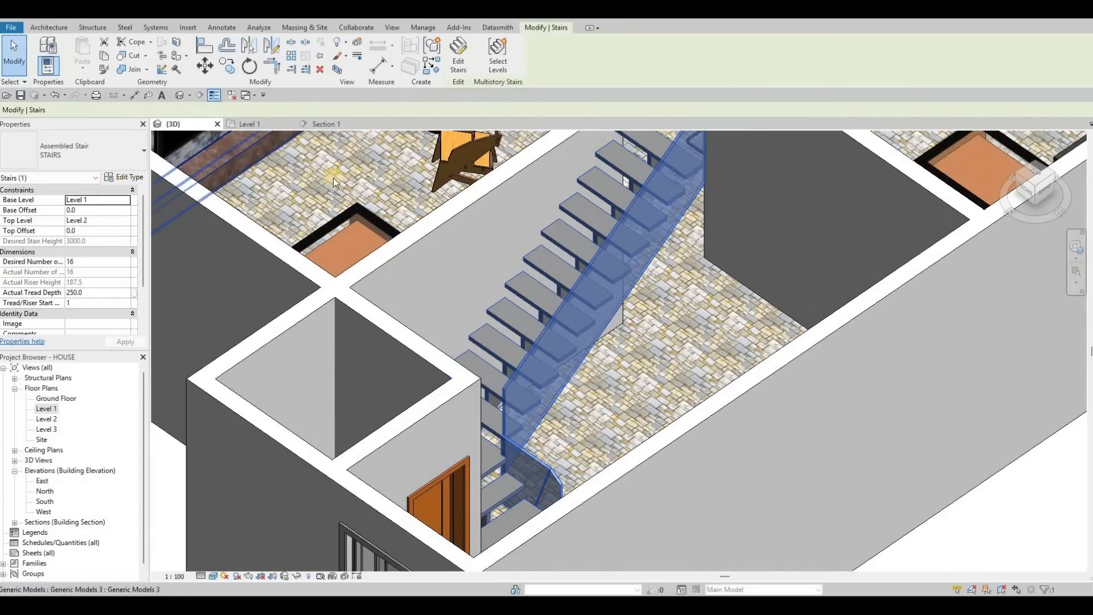
pyautogui.click(124, 177)
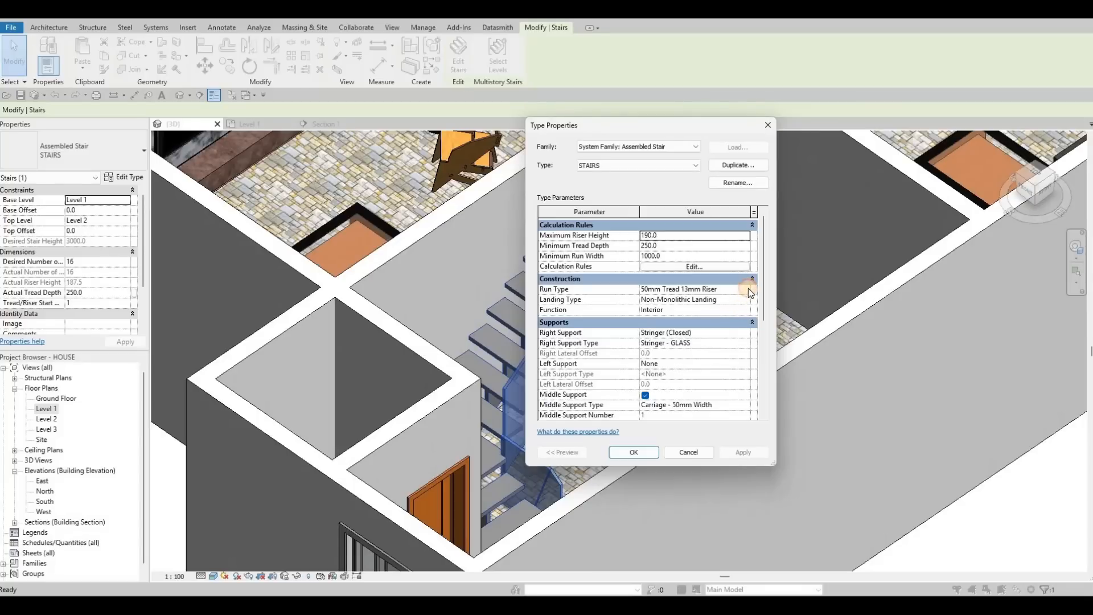
pyautogui.click(699, 289)
pyautogui.click(702, 294)
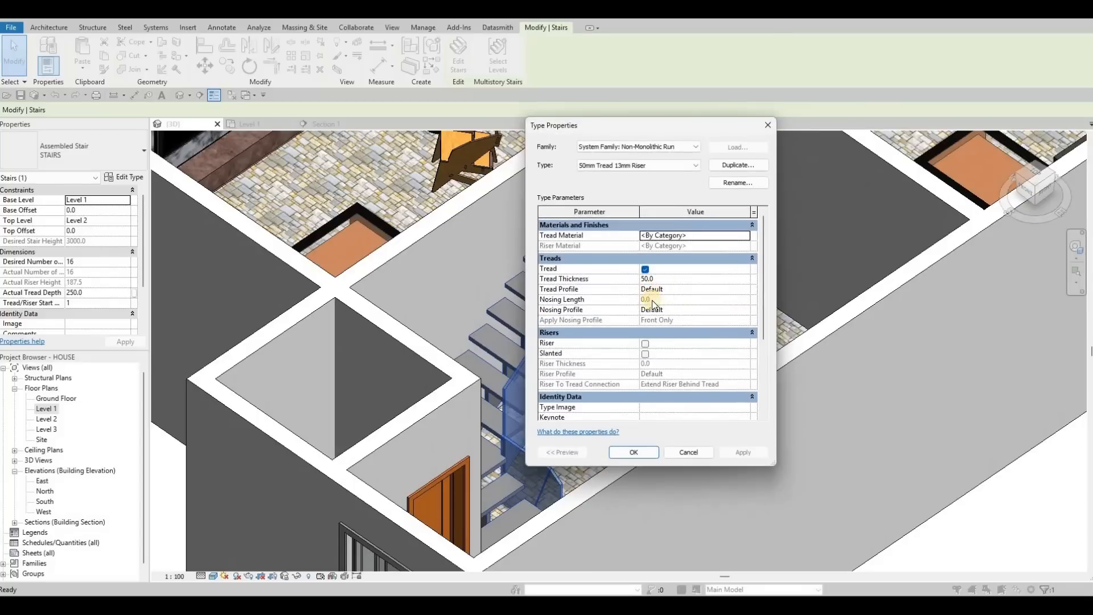
# - Assign the AEC library wood material Glulam 28h as the run type's tread material
pyautogui.scroll(-1, 666, 318)
pyautogui.scroll(1, 657, 294)
pyautogui.click(735, 278)
pyautogui.click(749, 237)
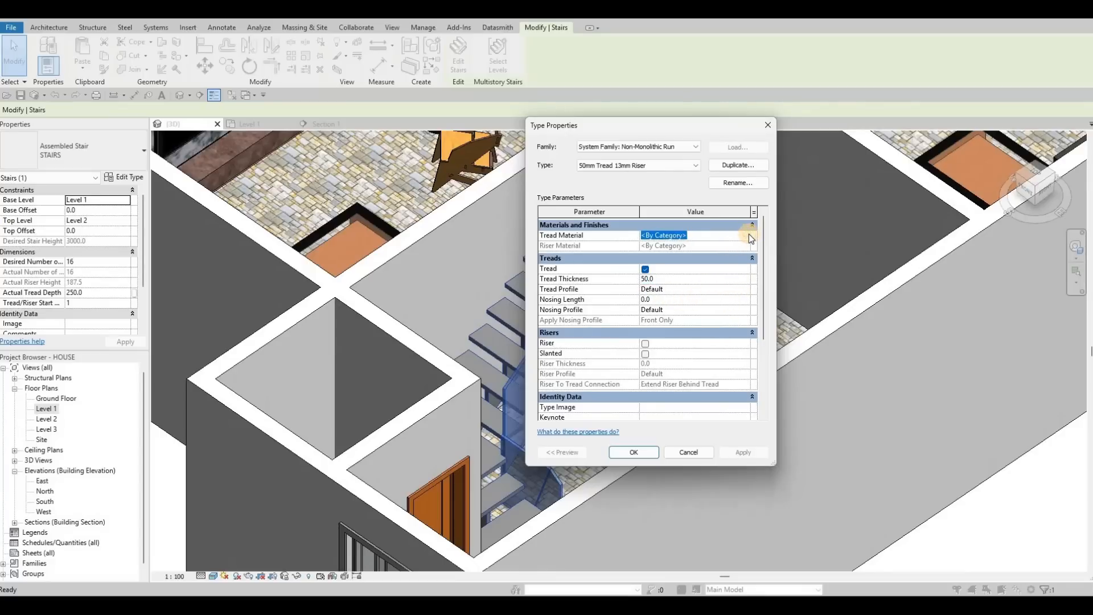
pyautogui.click(751, 236)
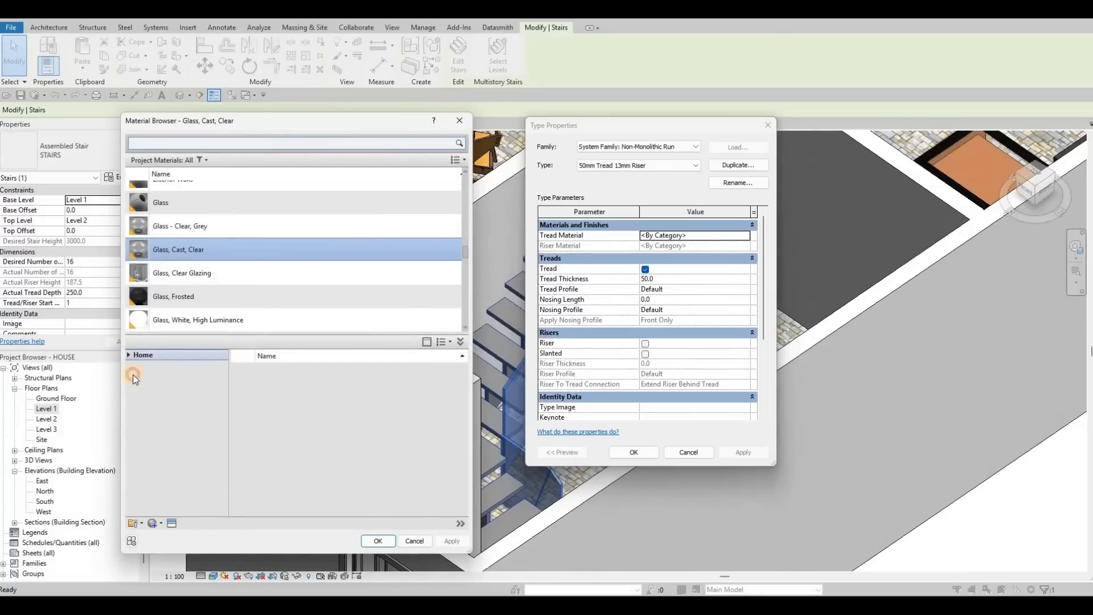
pyautogui.scroll(-3, 173, 500)
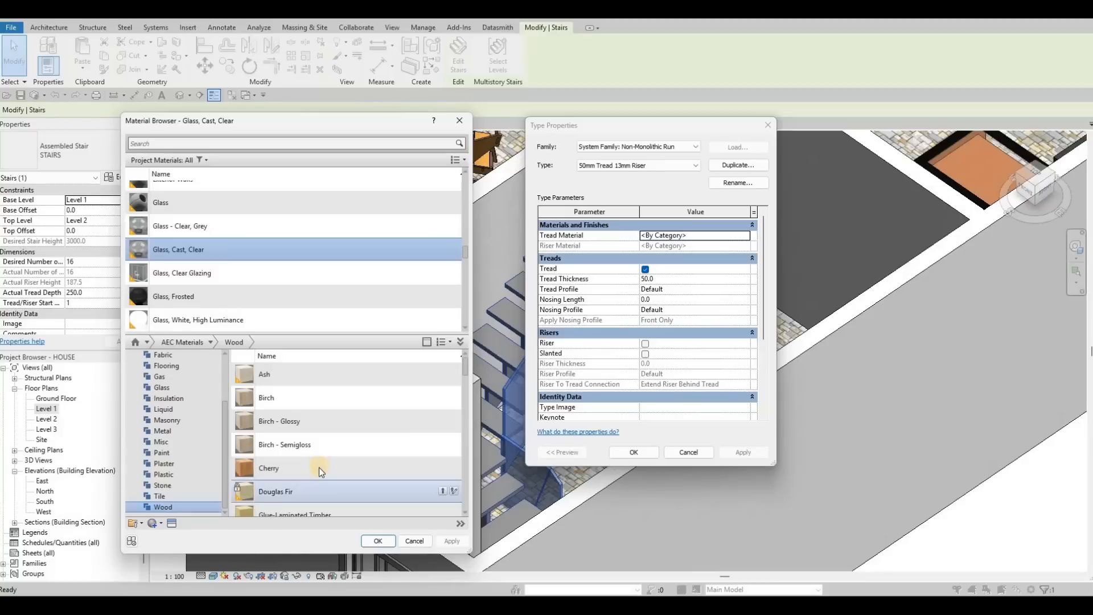
pyautogui.scroll(-2, 397, 477)
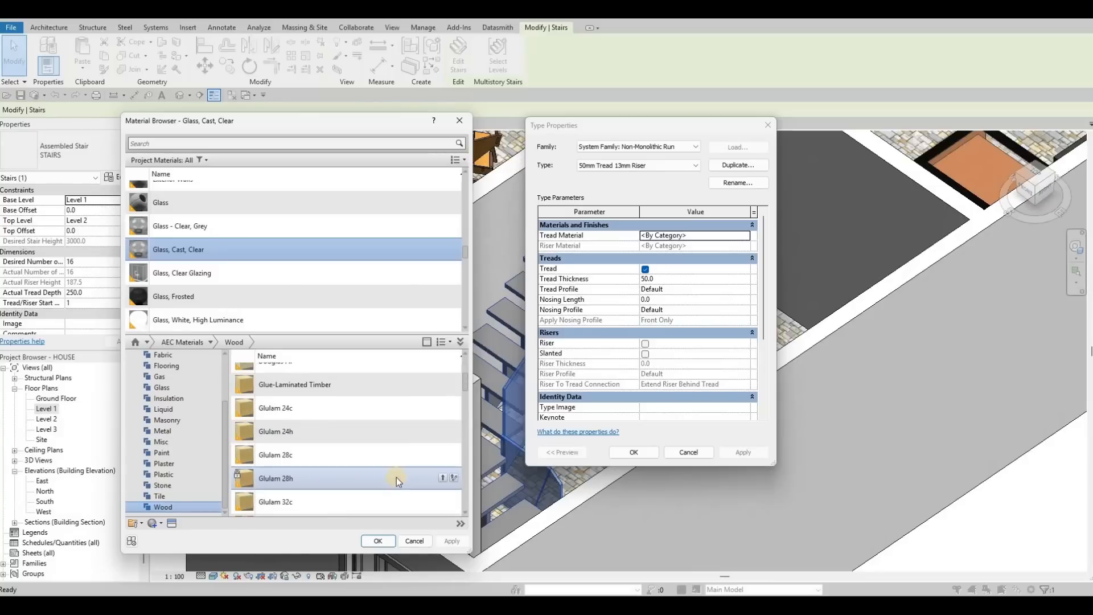
pyautogui.click(444, 478)
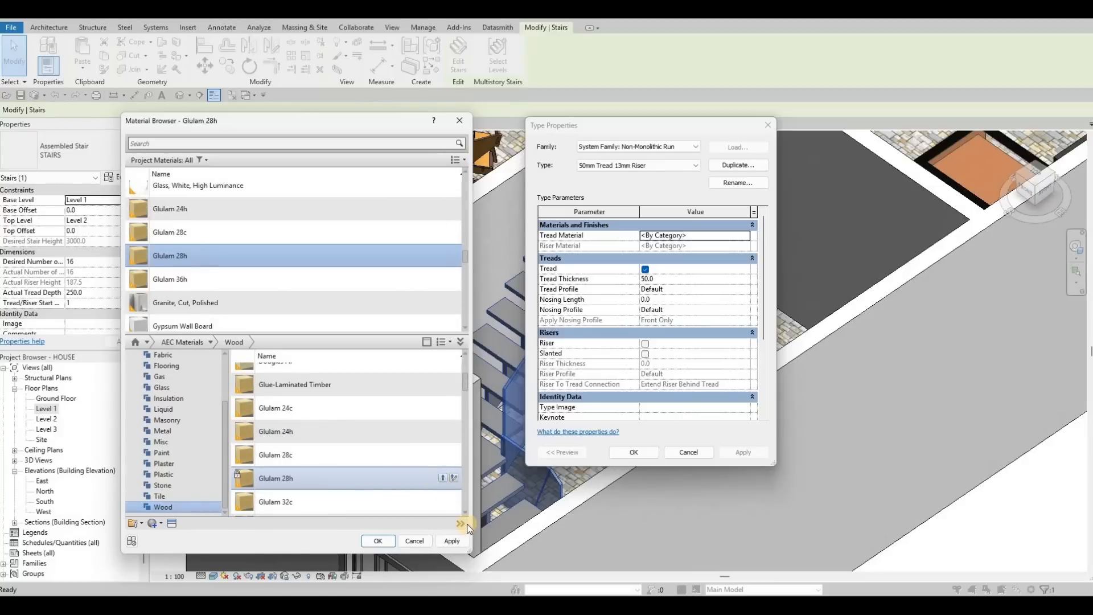
pyautogui.click(375, 544)
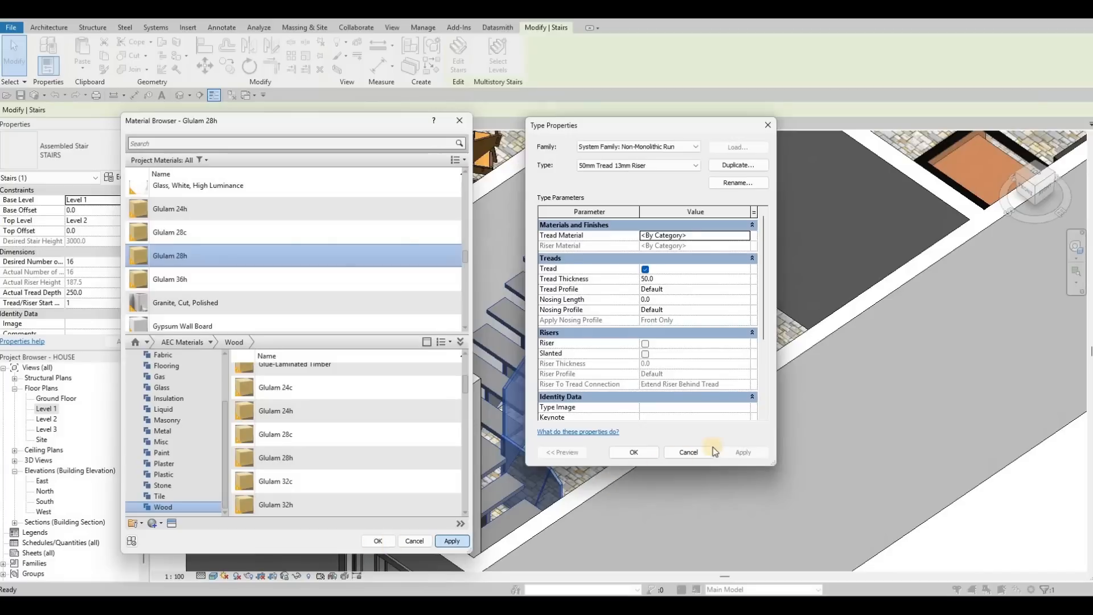
pyautogui.click(732, 453)
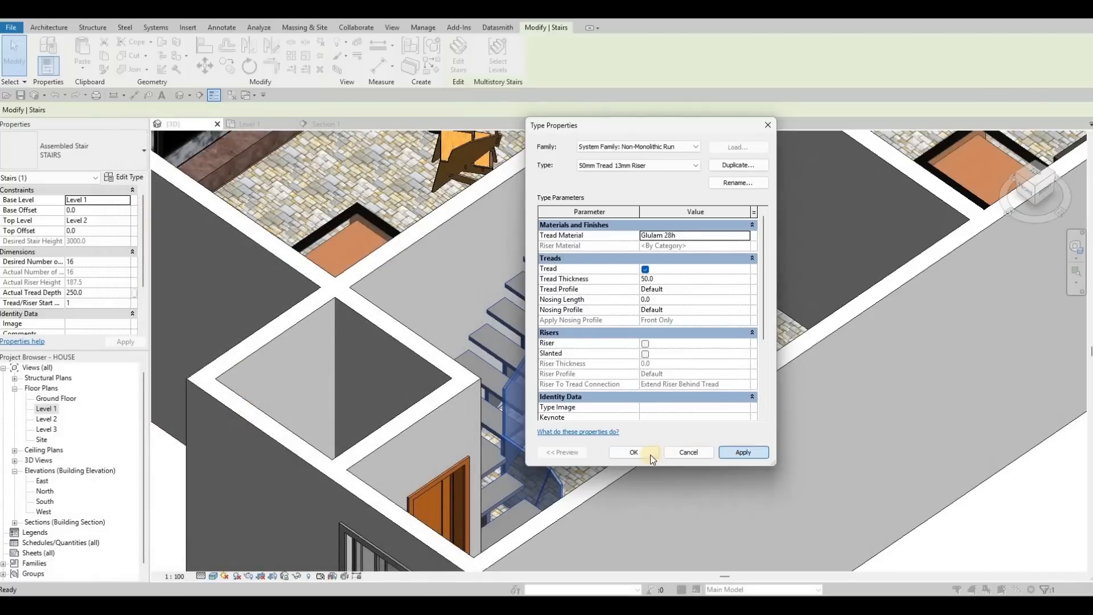
pyautogui.scroll(-4, 591, 376)
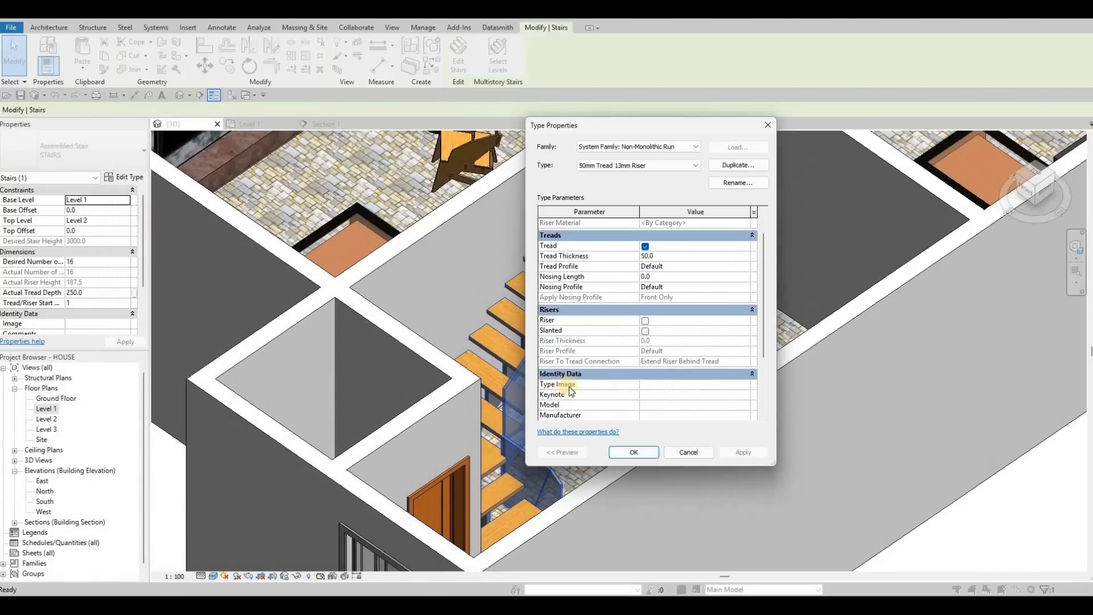
pyautogui.click(633, 451)
# - Assign the AEC library metal Aluminum 2014-T4 to the stair's middle support type, Carriage - 50mm Width
pyautogui.scroll(-2, 583, 353)
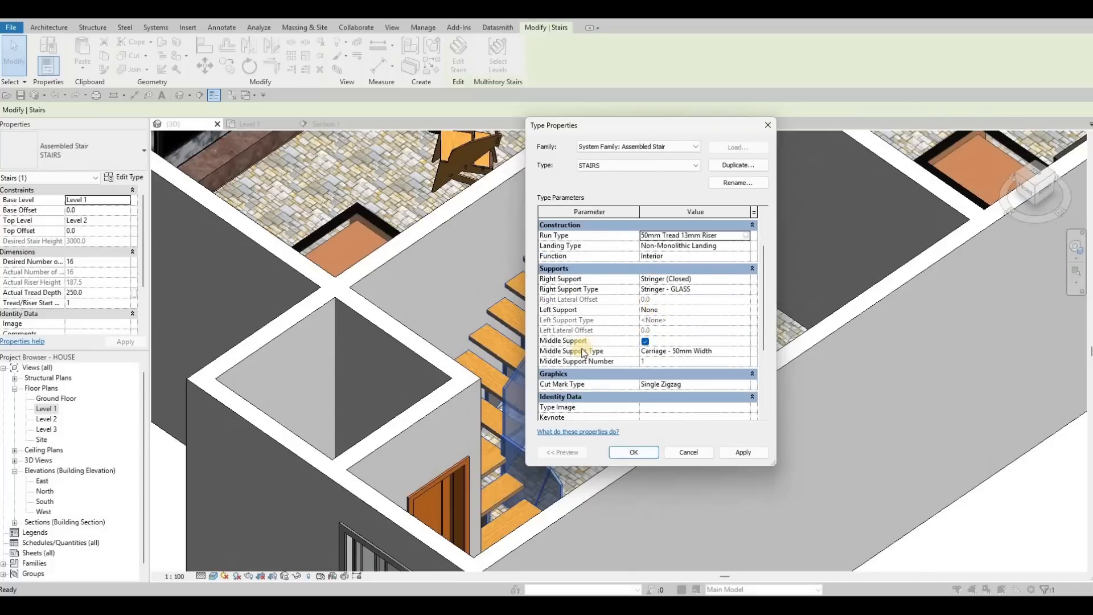
pyautogui.click(732, 351)
pyautogui.click(746, 350)
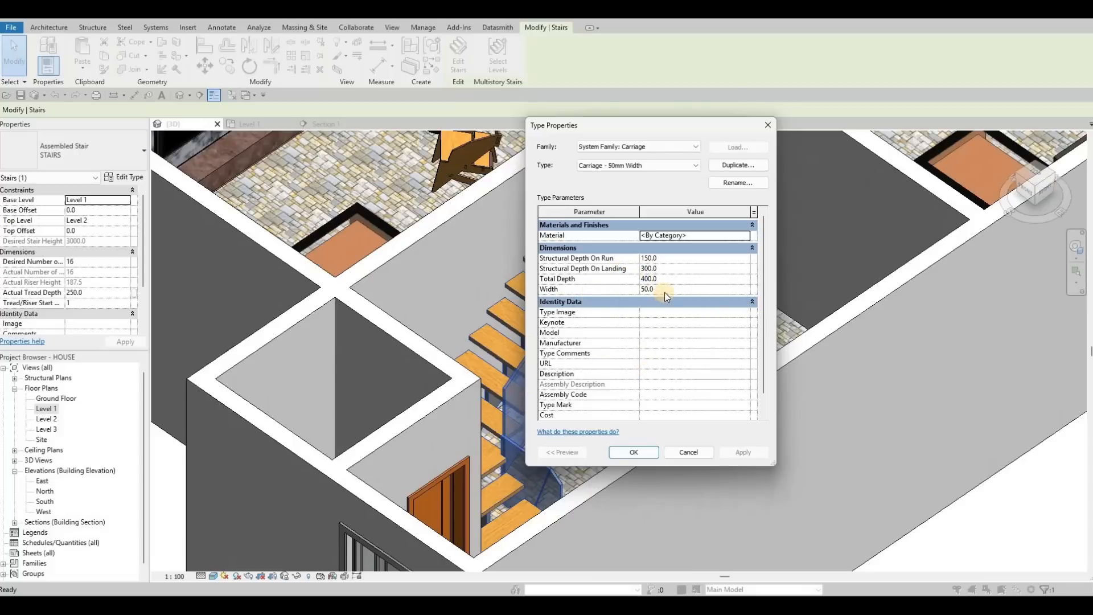
pyautogui.click(746, 236)
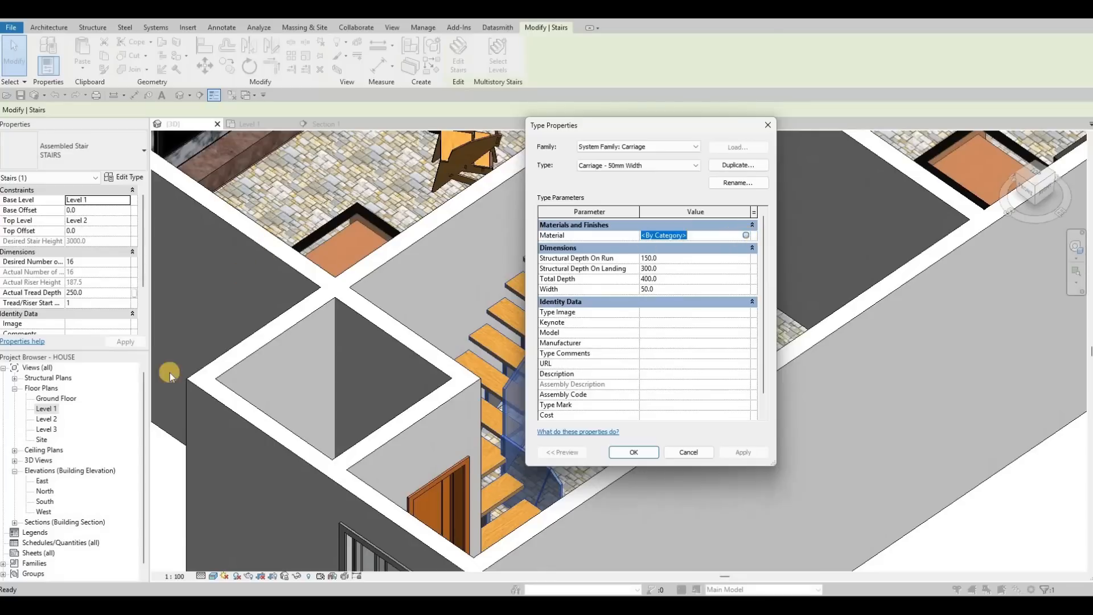
pyautogui.click(134, 376)
pyautogui.scroll(-2, 185, 431)
pyautogui.click(190, 431)
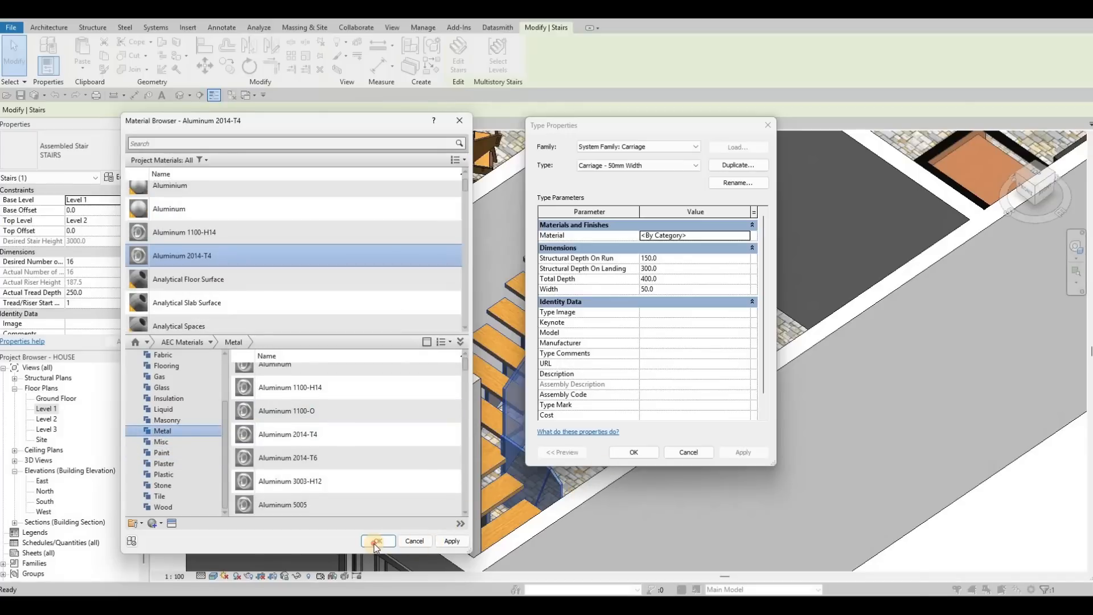
pyautogui.click(451, 540)
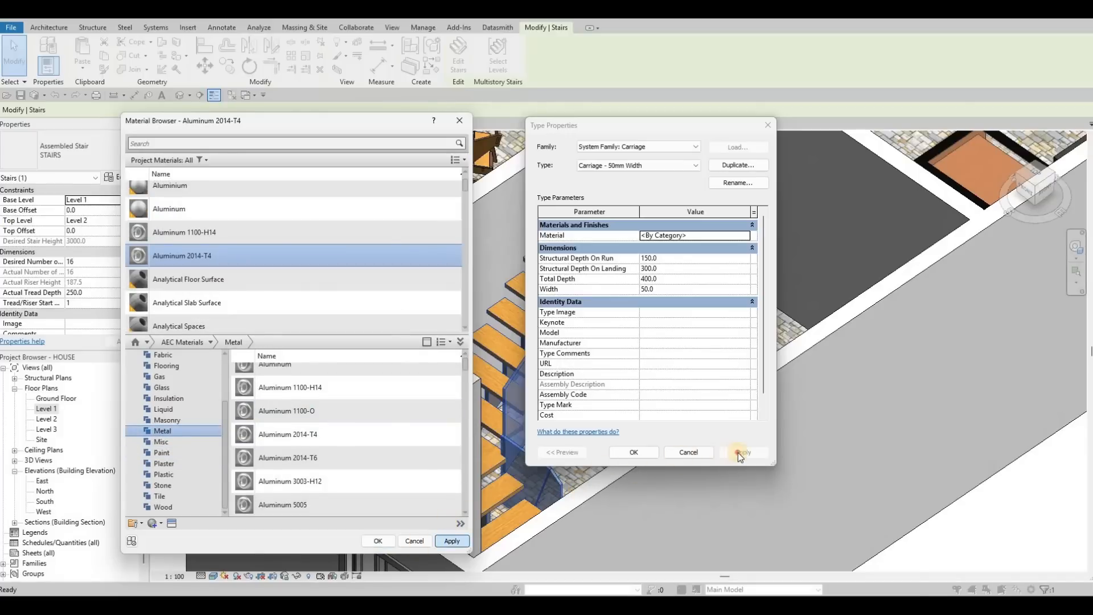
pyautogui.click(640, 452)
pyautogui.click(653, 451)
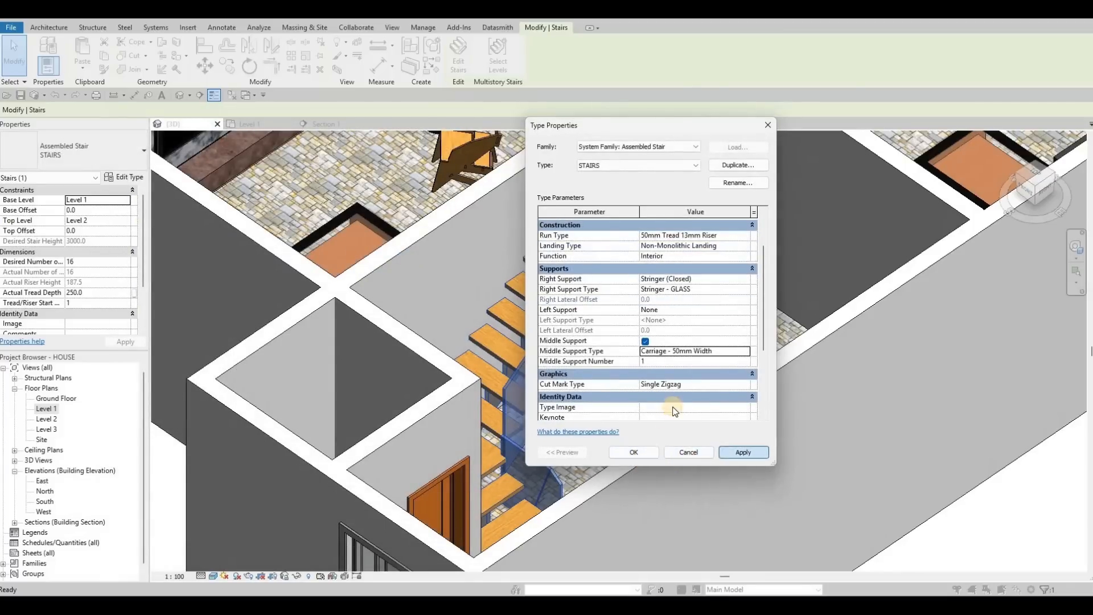
# - In the Level 1 plan, align the long edge of the stair's upper run with the adjacent interior wall face
pyautogui.moveTo(629, 419); pyautogui.dragTo(622, 447, button='middle')
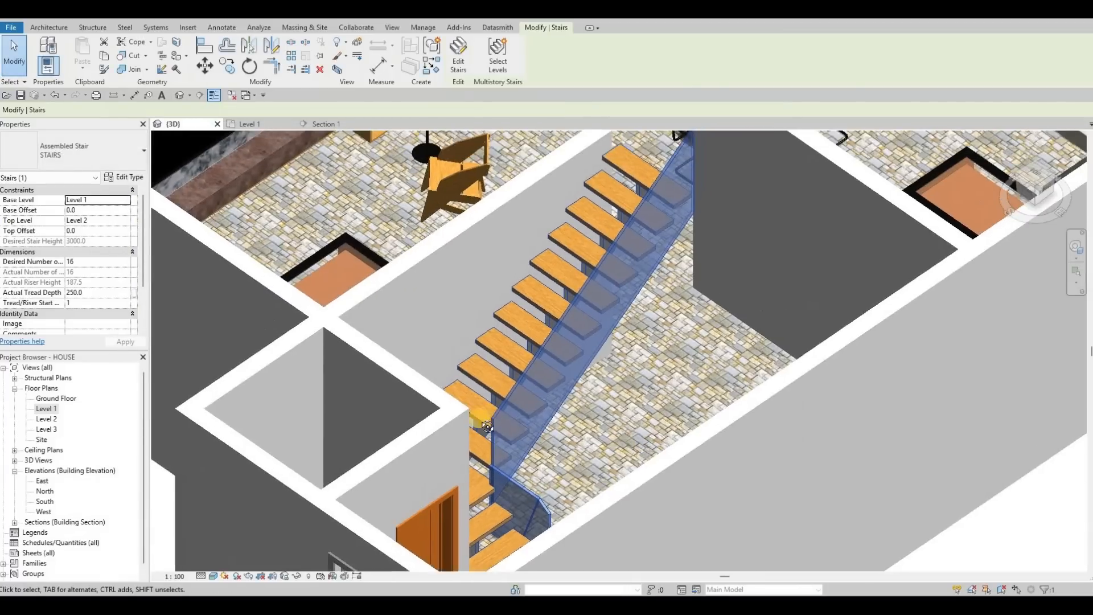
pyautogui.keyDown('shift'); pyautogui.moveTo(402, 450); pyautogui.dragTo(560, 232, button='middle'); pyautogui.keyUp('shift')
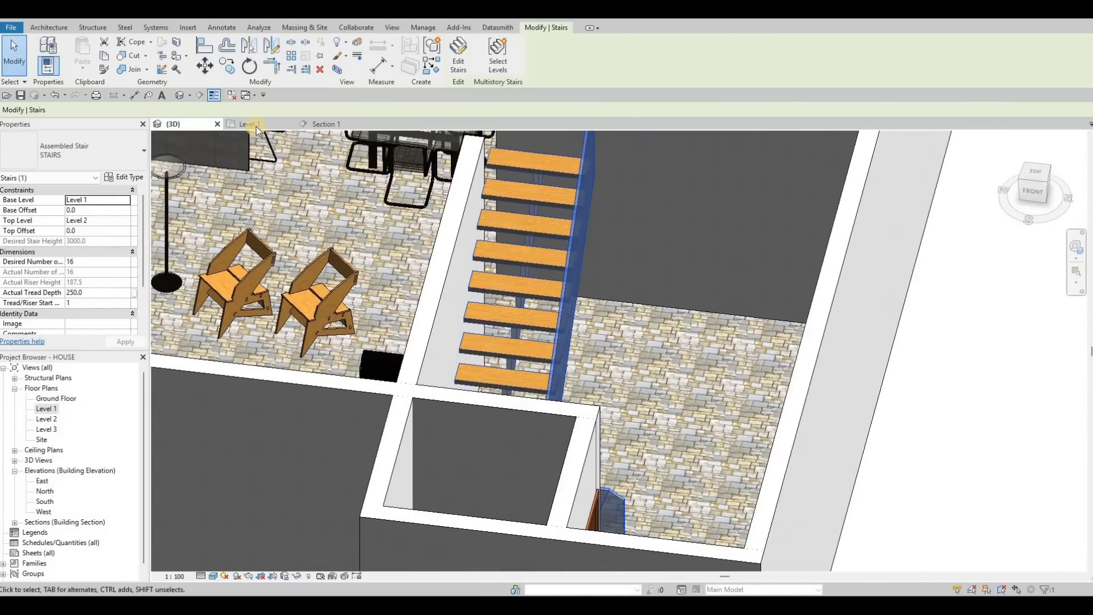
pyautogui.hotkey('ctrl', 'Tab')
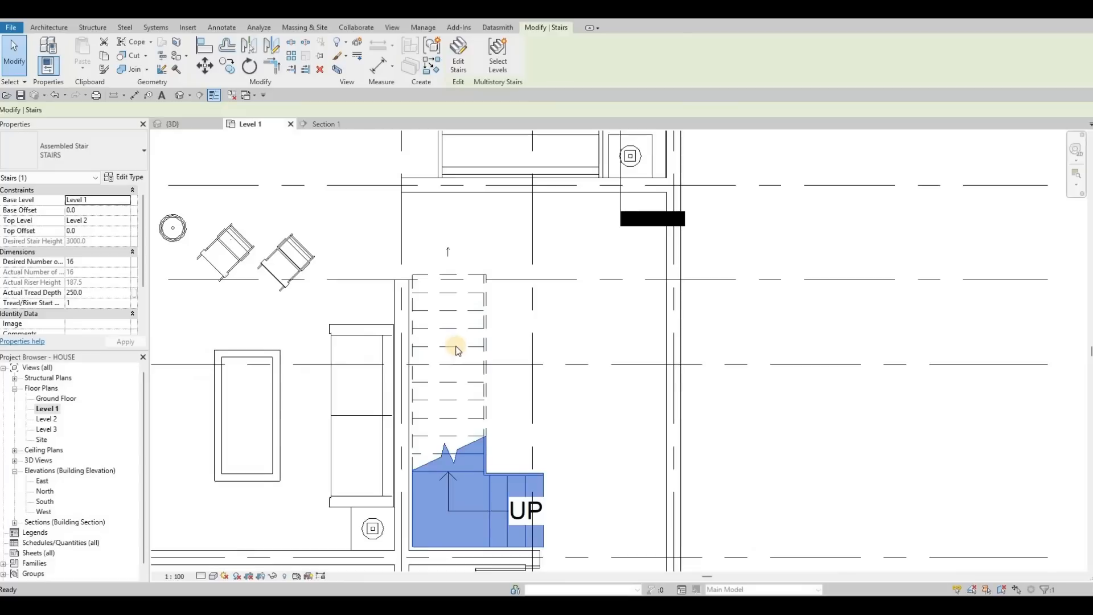
pyautogui.press('Escape')
pyautogui.press('Escape')
pyautogui.scroll(2, 455, 356)
pyautogui.press('Escape')
pyautogui.press('a')
pyautogui.press('l')
pyautogui.click(438, 353)
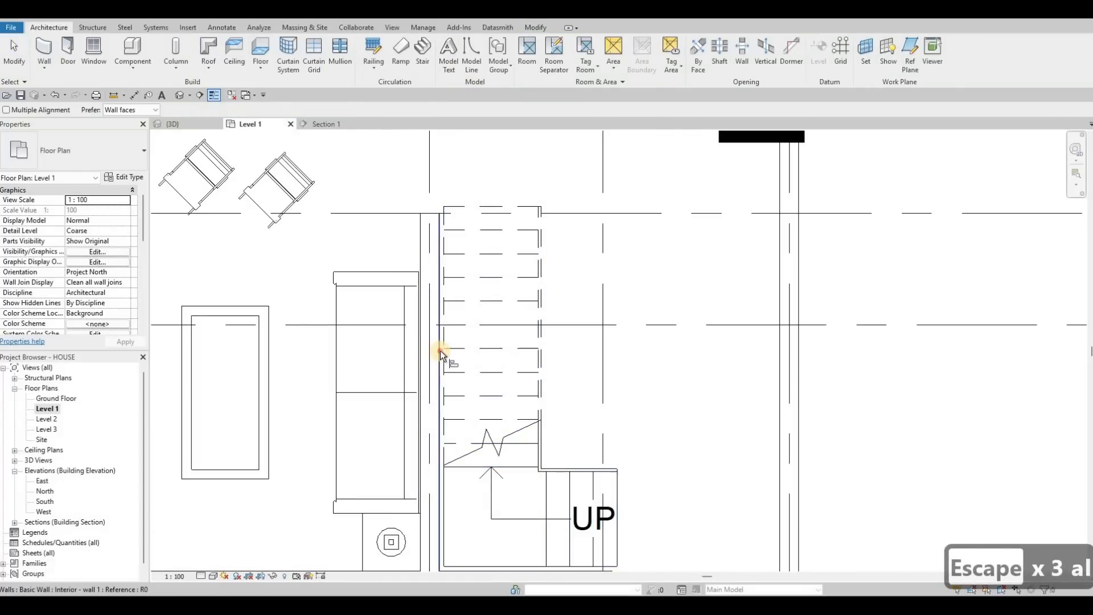
pyautogui.click(504, 438)
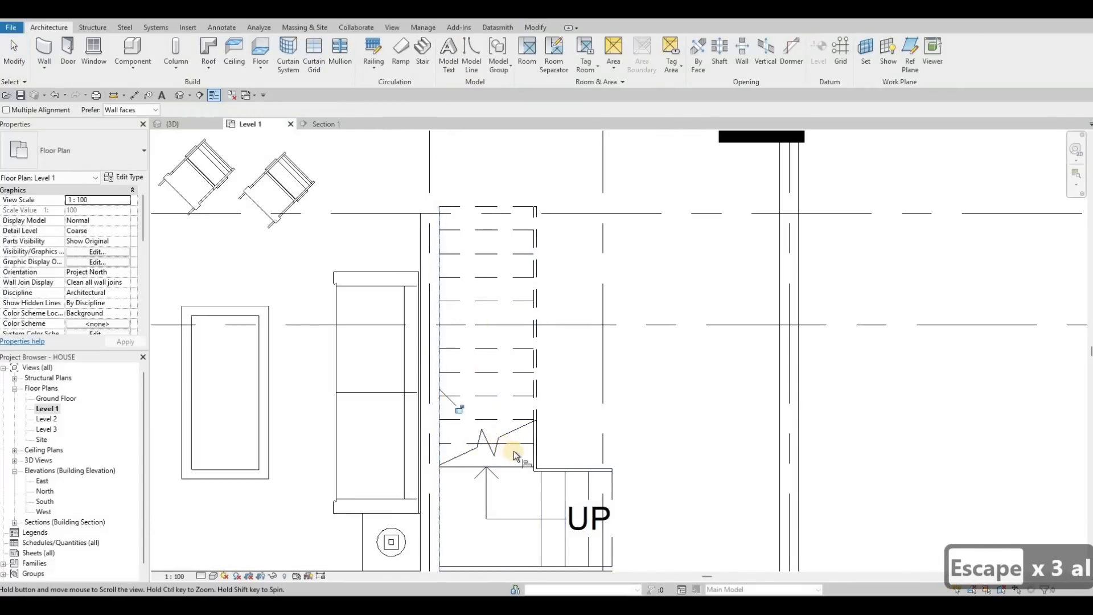
# - Align the landing's lower edge with the face of the wall below it, and return to the 3D view
pyautogui.scroll(2, 514, 449)
pyautogui.scroll(1, 512, 459)
pyautogui.click(513, 456)
pyautogui.click(511, 448)
pyautogui.press('Escape')
pyautogui.press('Escape')
pyautogui.press('Escape')
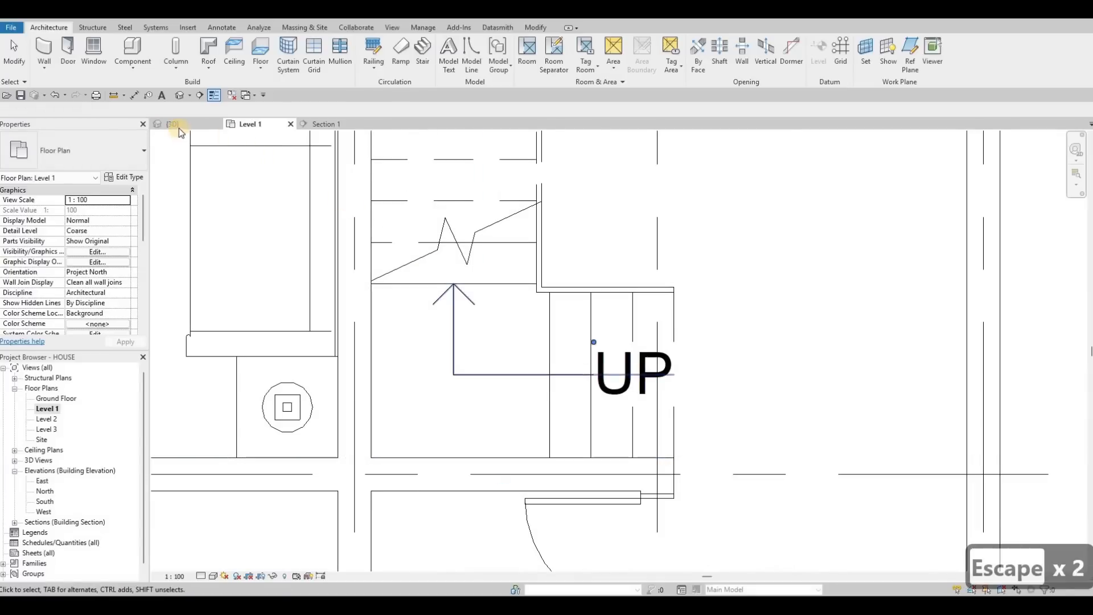
pyautogui.hotkey('ctrl', 'Tab')
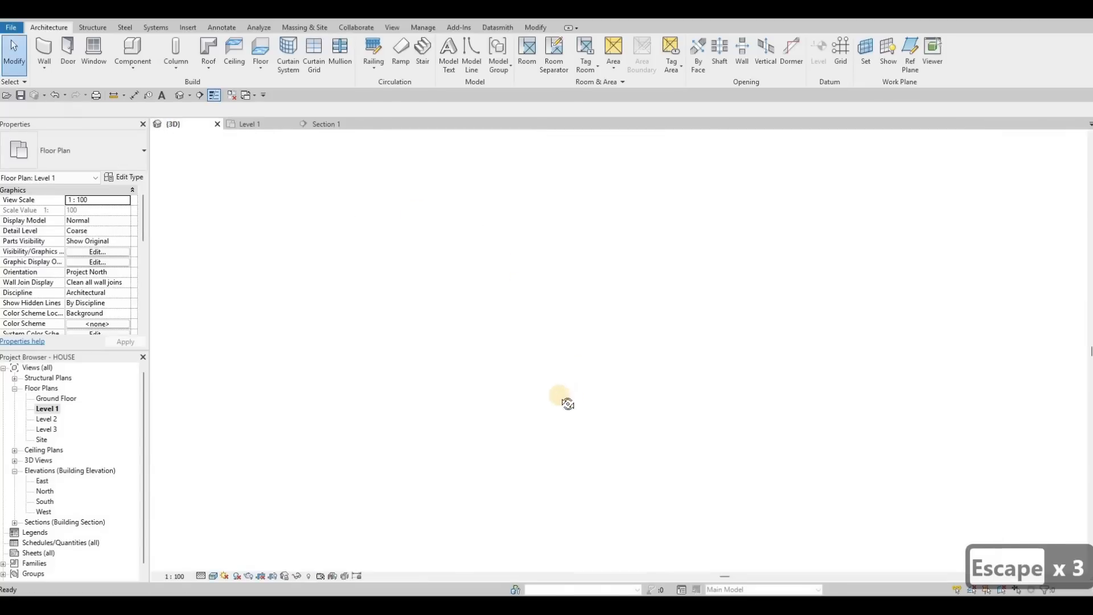
pyautogui.keyDown('shift'); pyautogui.moveTo(408, 389); pyautogui.dragTo(445, 371, button='middle'); pyautogui.keyUp('shift')
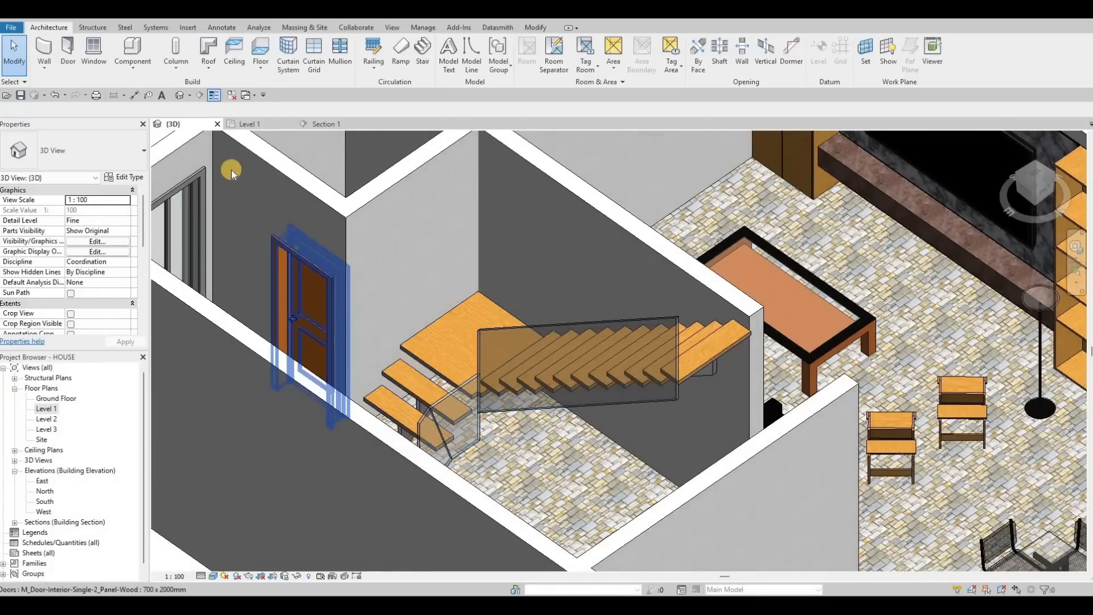
pyautogui.click(133, 180)
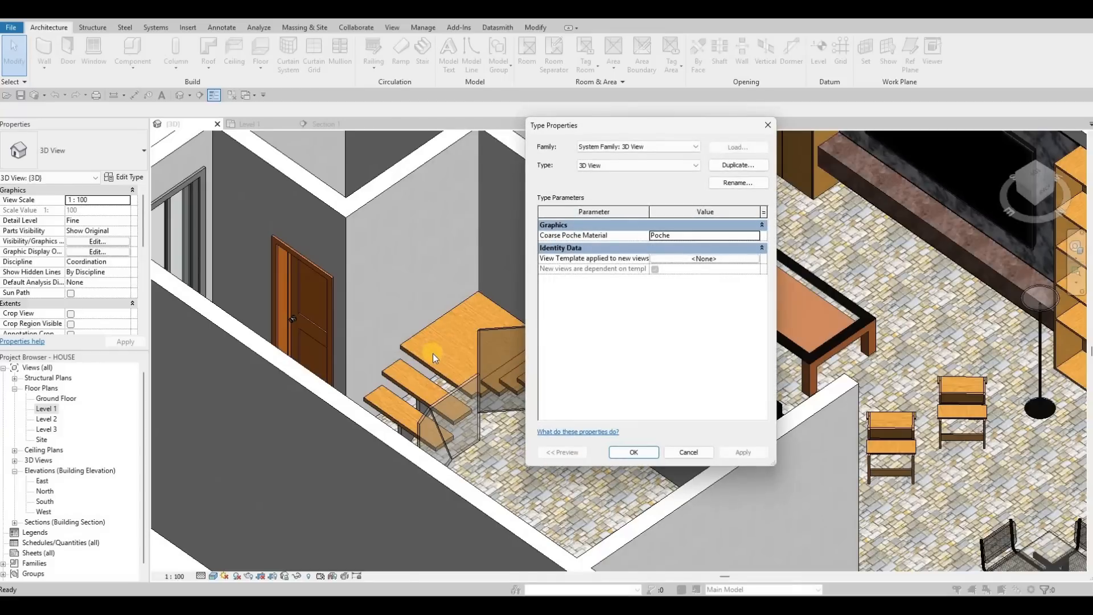
pyautogui.press('Escape')
pyautogui.press('Escape')
# - Set the structural depth on landing of the stair's middle support type, Carriage - 50mm Width, to 2500
pyautogui.click(423, 360)
pyautogui.click(127, 177)
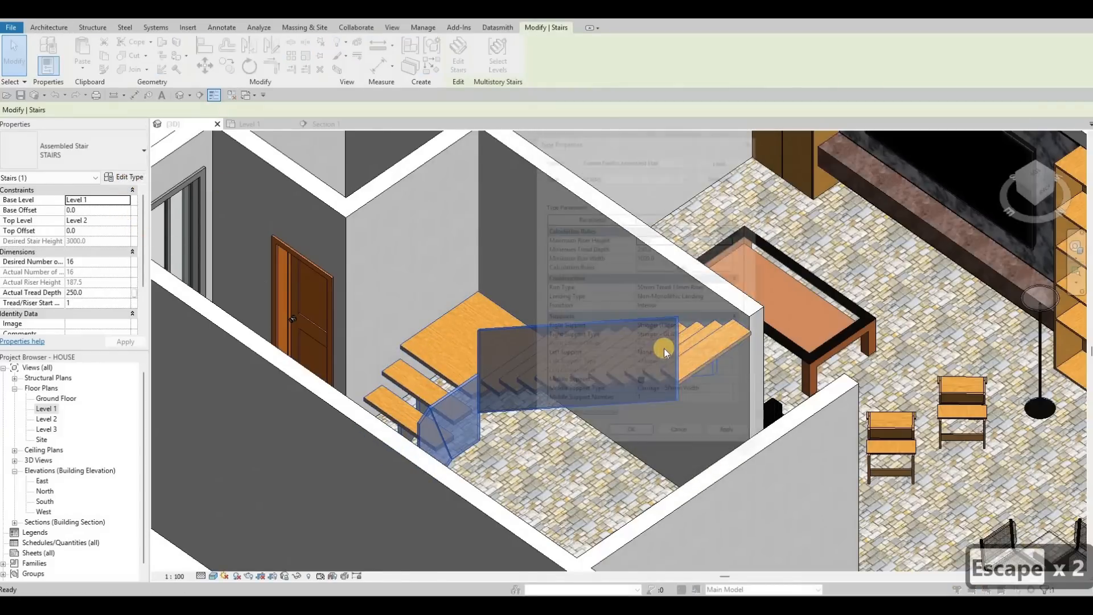
pyautogui.scroll(-2, 686, 354)
pyautogui.scroll(-3, 729, 351)
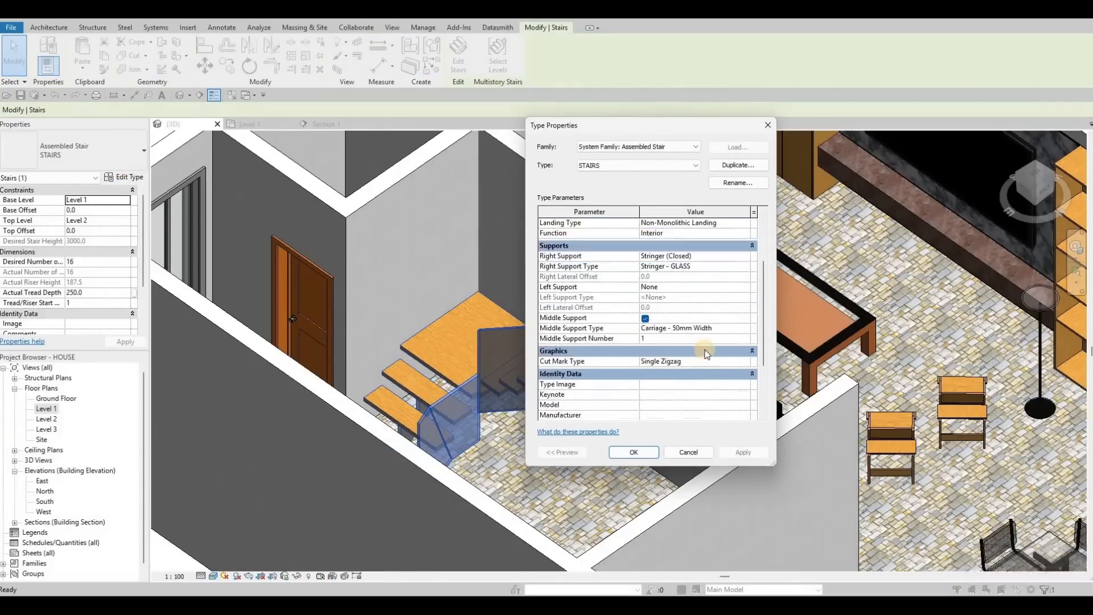
pyautogui.scroll(3, 729, 350)
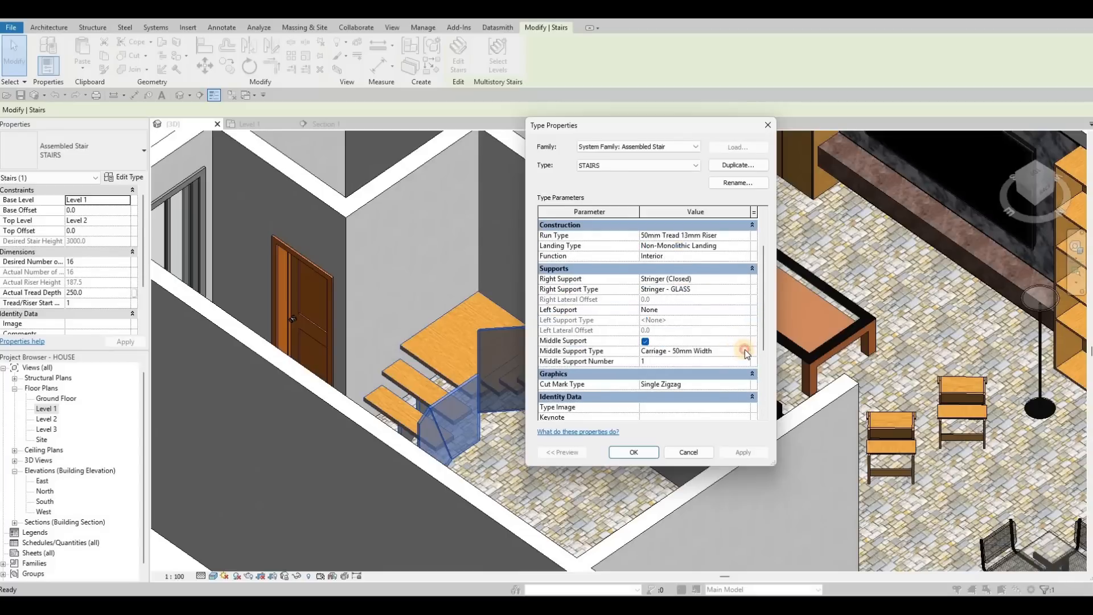
pyautogui.click(744, 350)
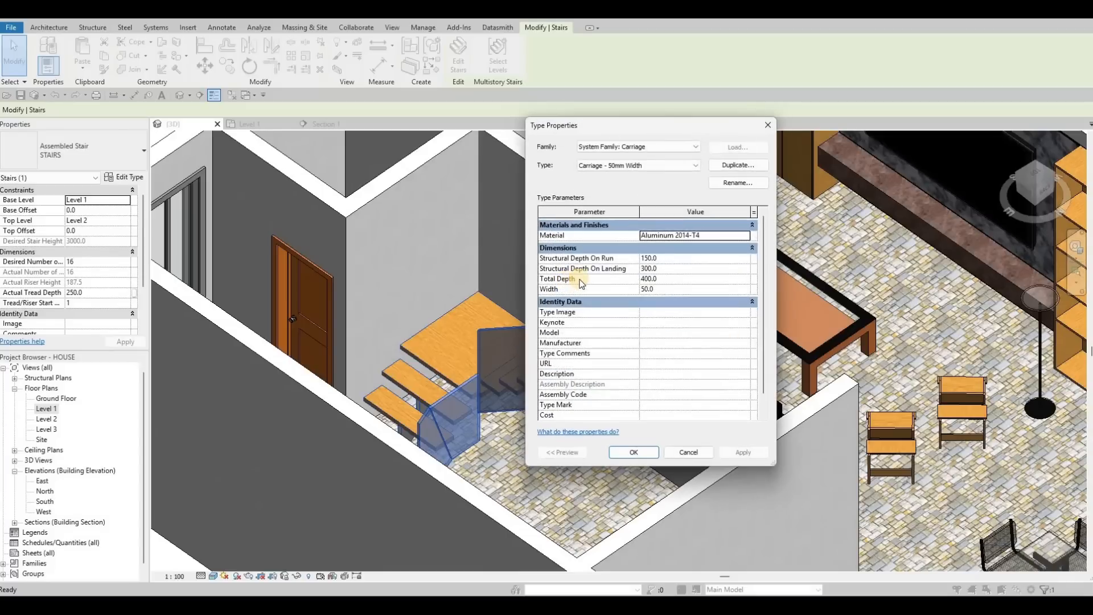
pyautogui.click(672, 269)
pyautogui.click(692, 271)
pyautogui.write('2500')
pyautogui.click(738, 457)
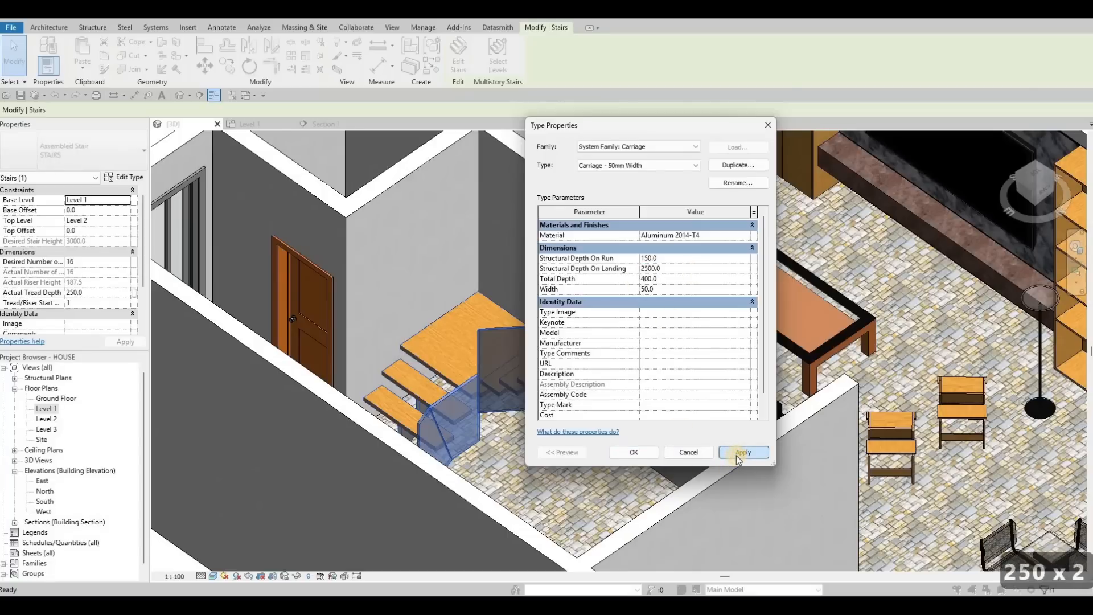
pyautogui.click(649, 452)
pyautogui.click(640, 453)
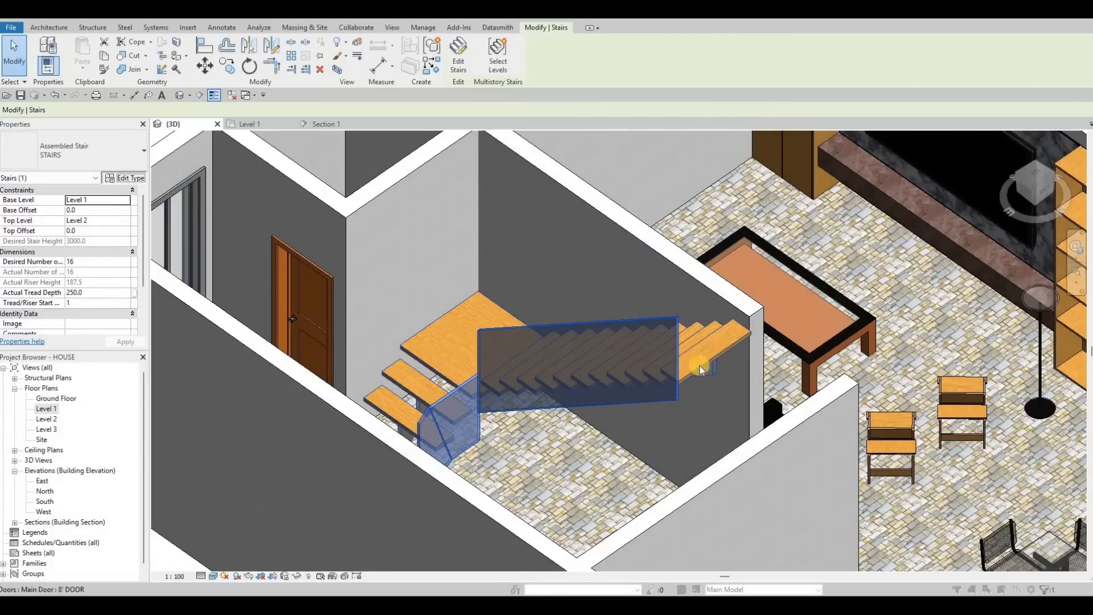
pyautogui.scroll(-4, 726, 297)
pyautogui.scroll(-1, 728, 290)
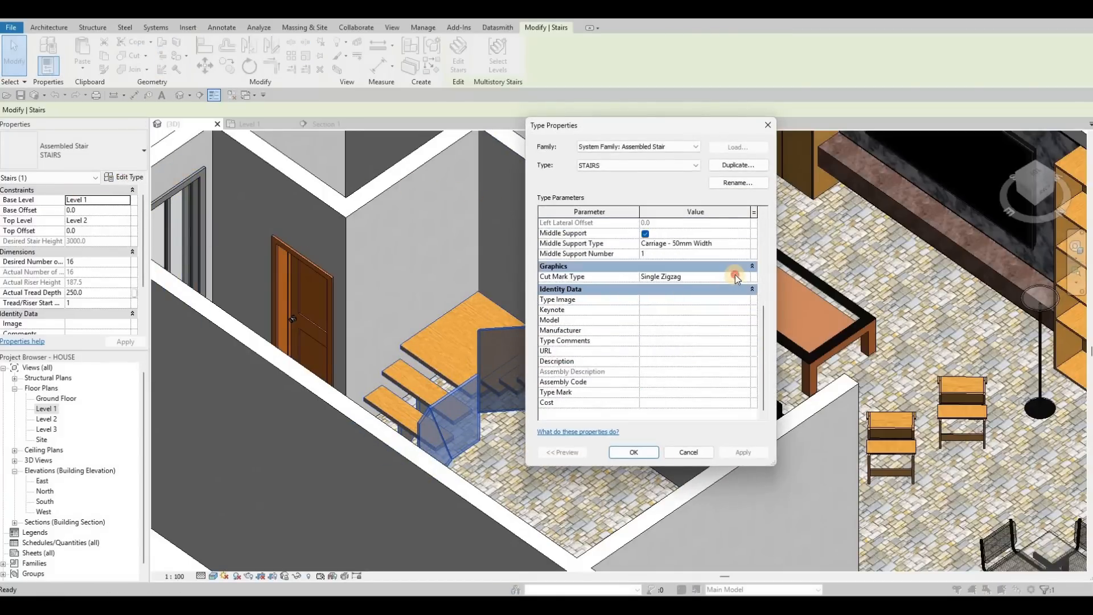
pyautogui.scroll(1, 746, 275)
pyautogui.click(744, 275)
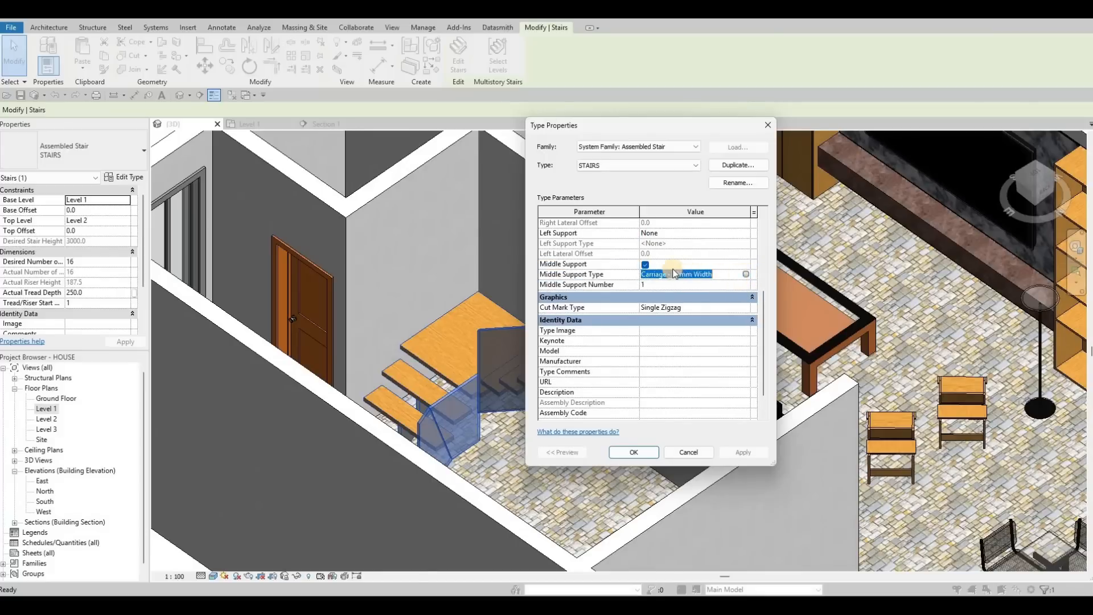
pyautogui.click(743, 274)
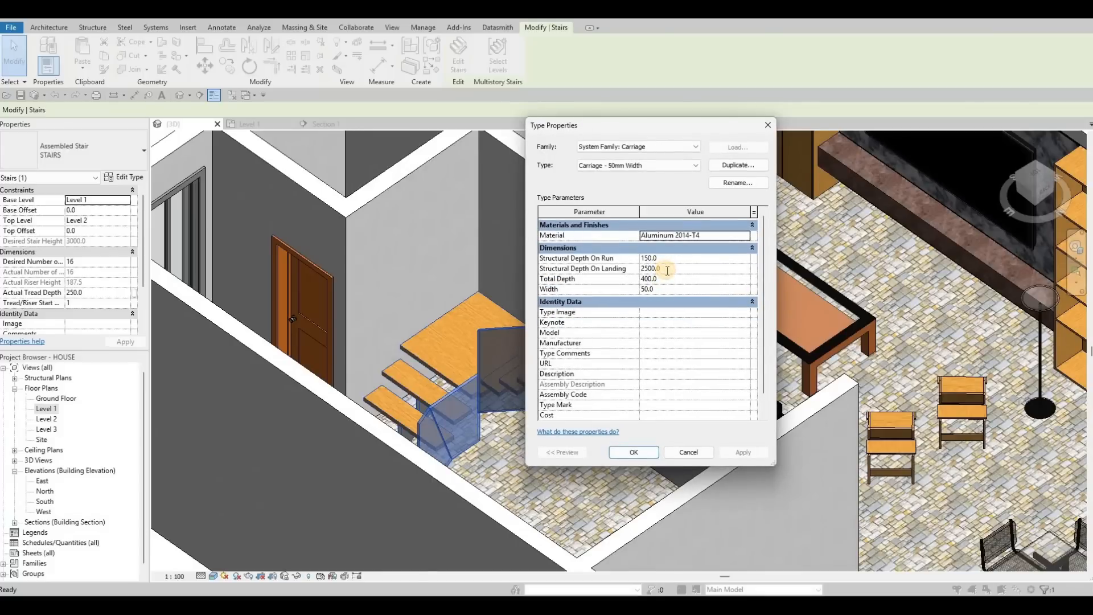
pyautogui.click(667, 270)
pyautogui.press('Escape')
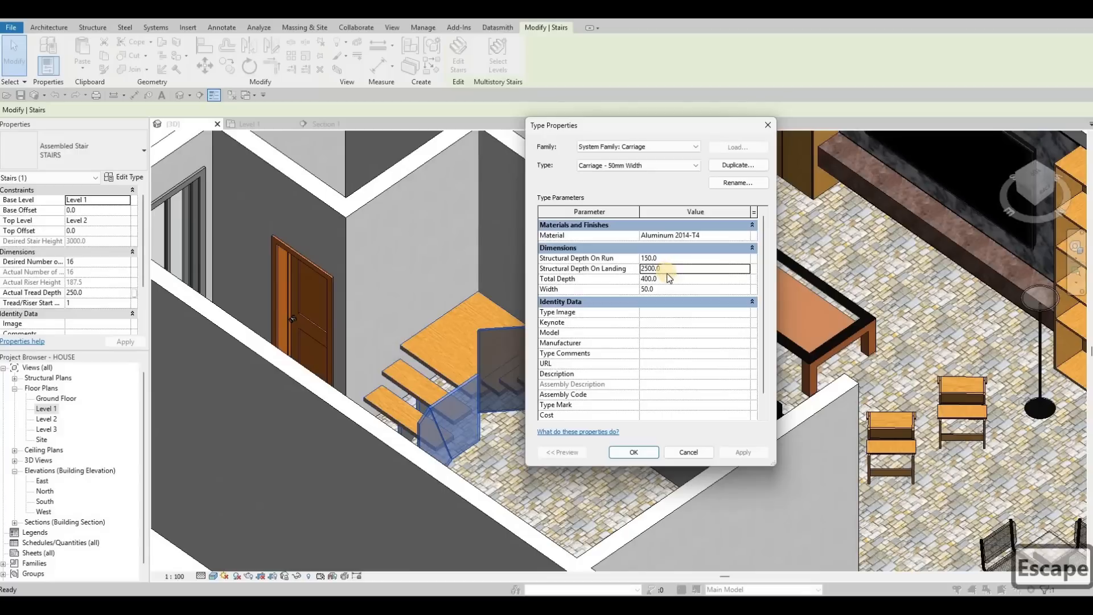
# - Leave the carriage and stair type properties without changes and undo the last edit of the middle support's structural depth on landing
pyautogui.hotkey('ctrl', 'z')
pyautogui.hotkey('ctrl', 'z')
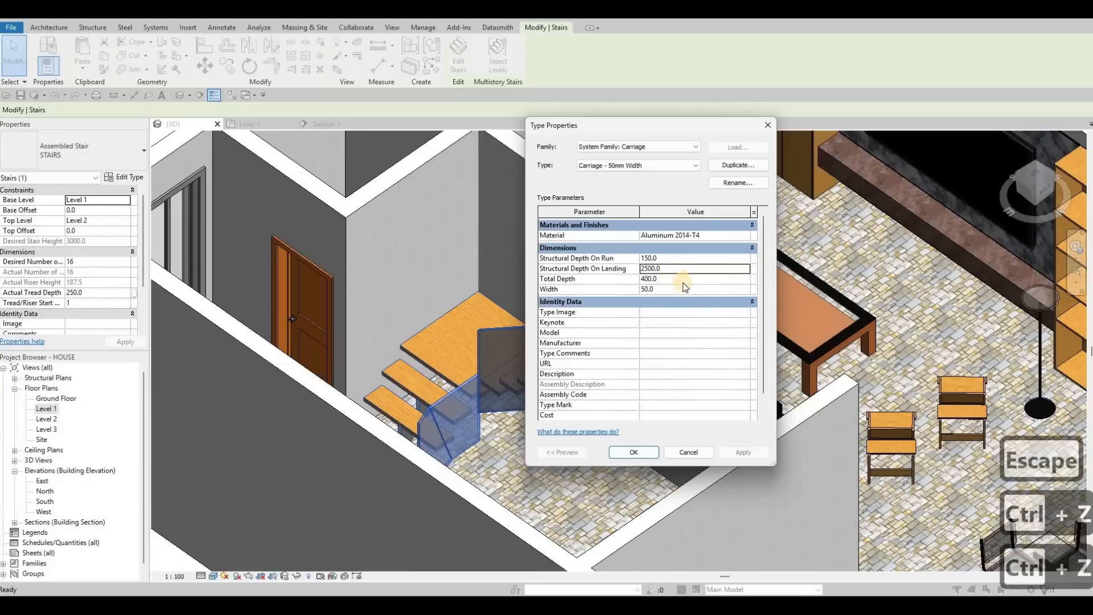
pyautogui.press('Escape')
pyautogui.hotkey('ctrl', 'z')
pyautogui.press('Escape')
pyautogui.press('Escape')
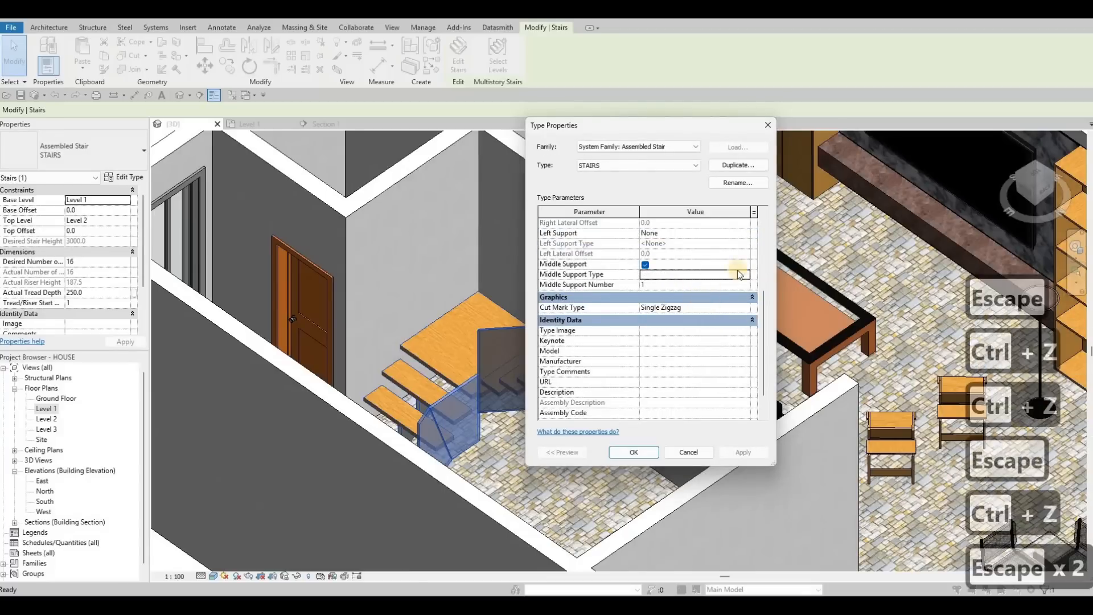
pyautogui.press('Escape')
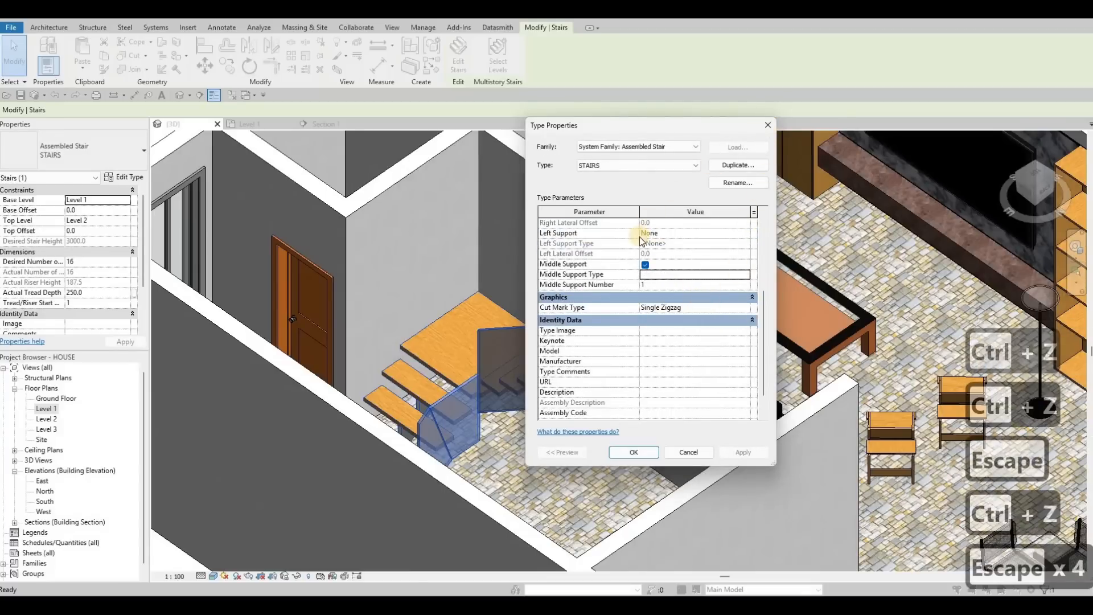
pyautogui.press('Escape')
pyautogui.press('Escape')
pyautogui.hotkey('ctrl', 'z')
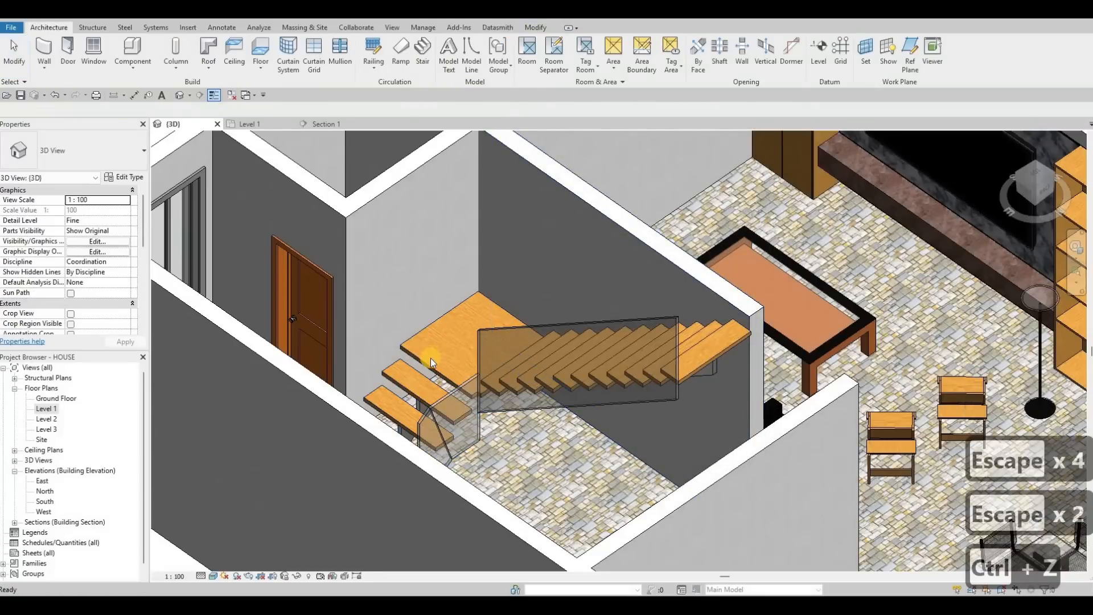
pyautogui.click(441, 353)
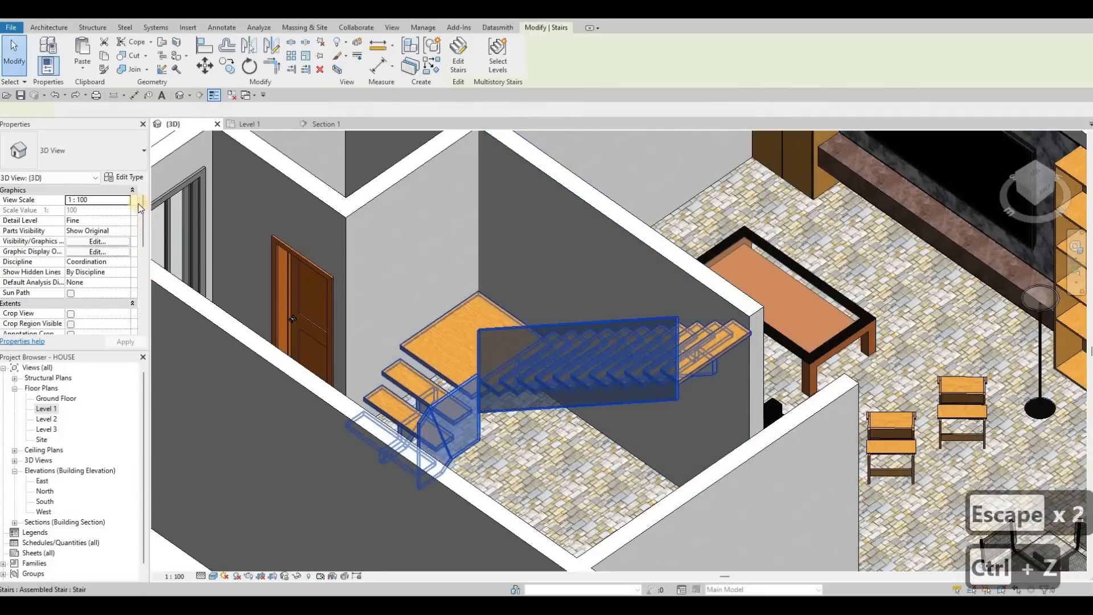
pyautogui.click(132, 178)
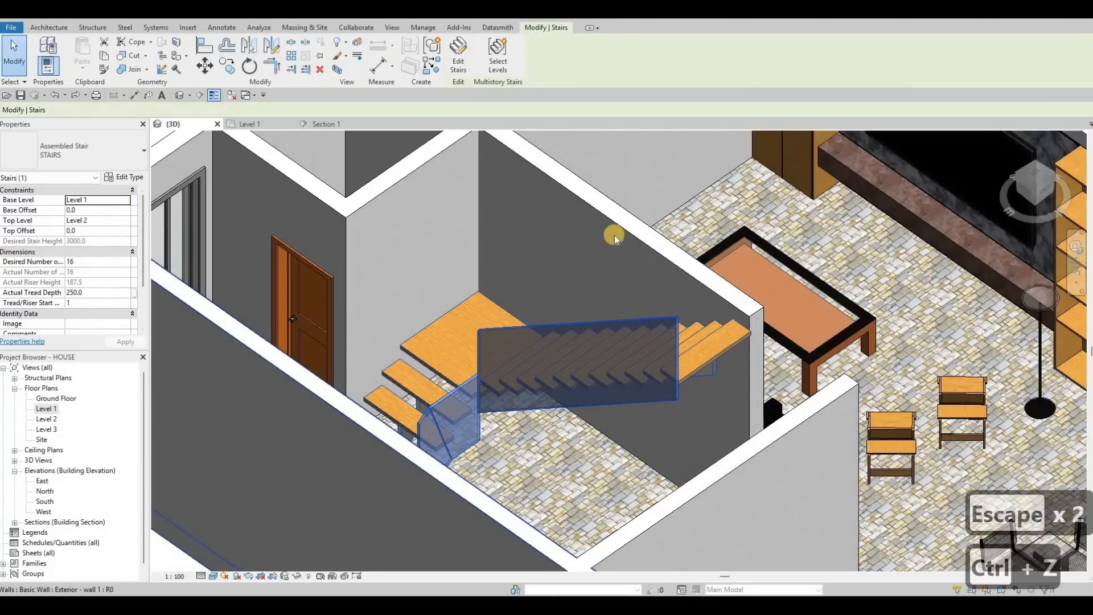
pyautogui.scroll(-3, 743, 311)
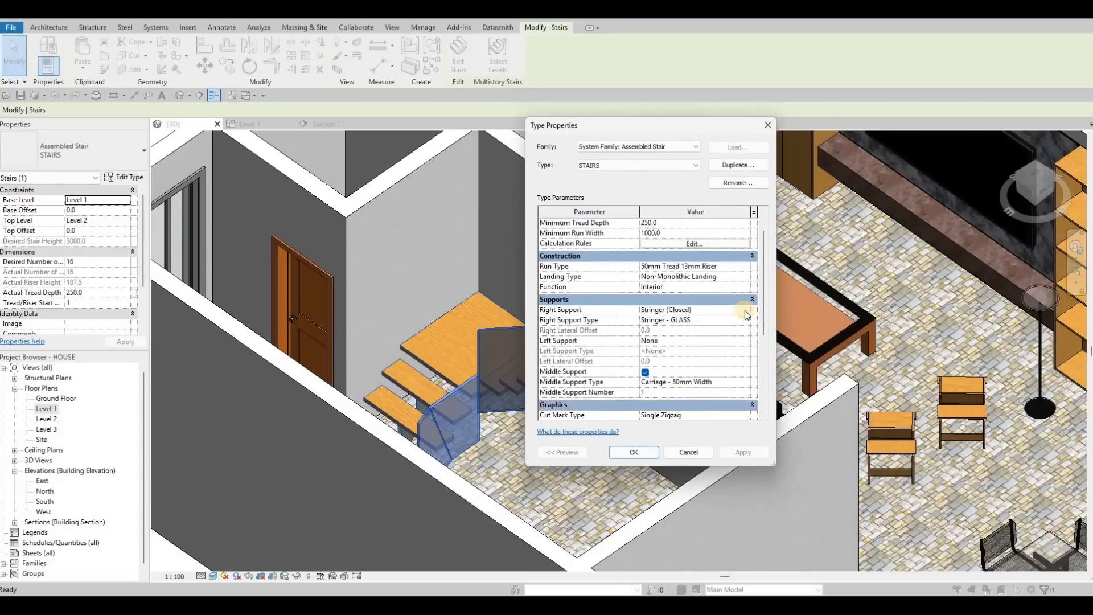
pyautogui.click(746, 306)
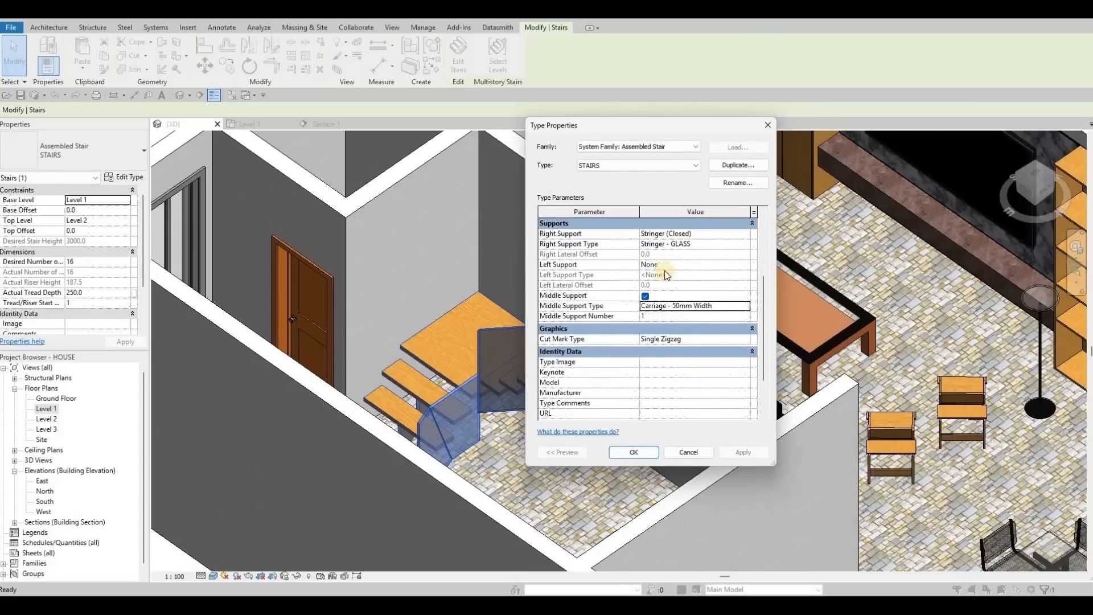
pyautogui.click(745, 306)
pyautogui.click(680, 279)
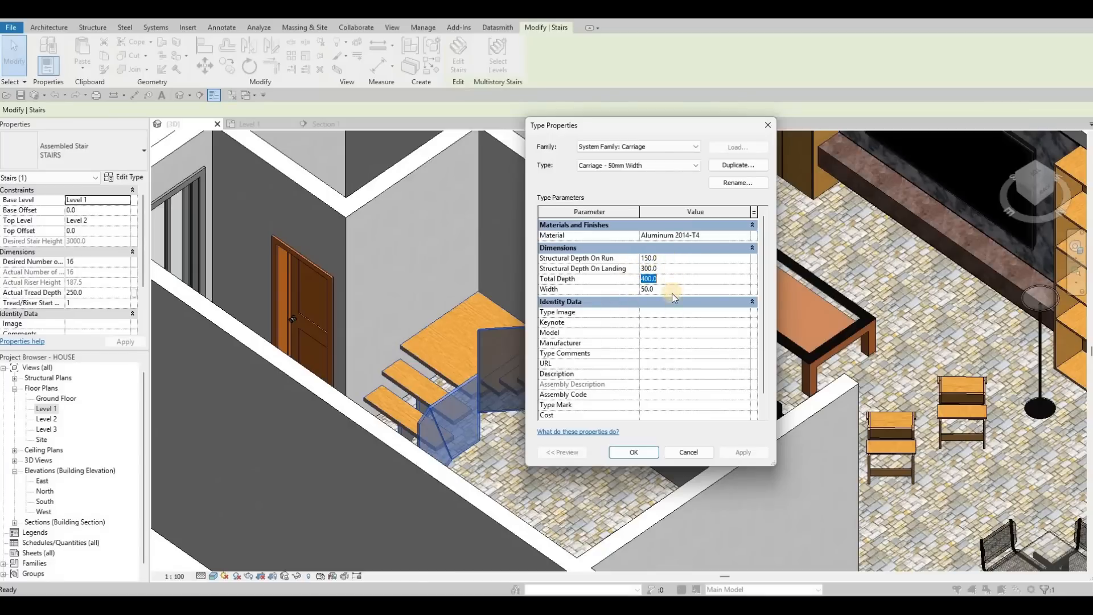
pyautogui.click(691, 343)
pyautogui.press('Escape')
pyautogui.press('Escape')
pyautogui.press('Escape')
pyautogui.press('Escape')
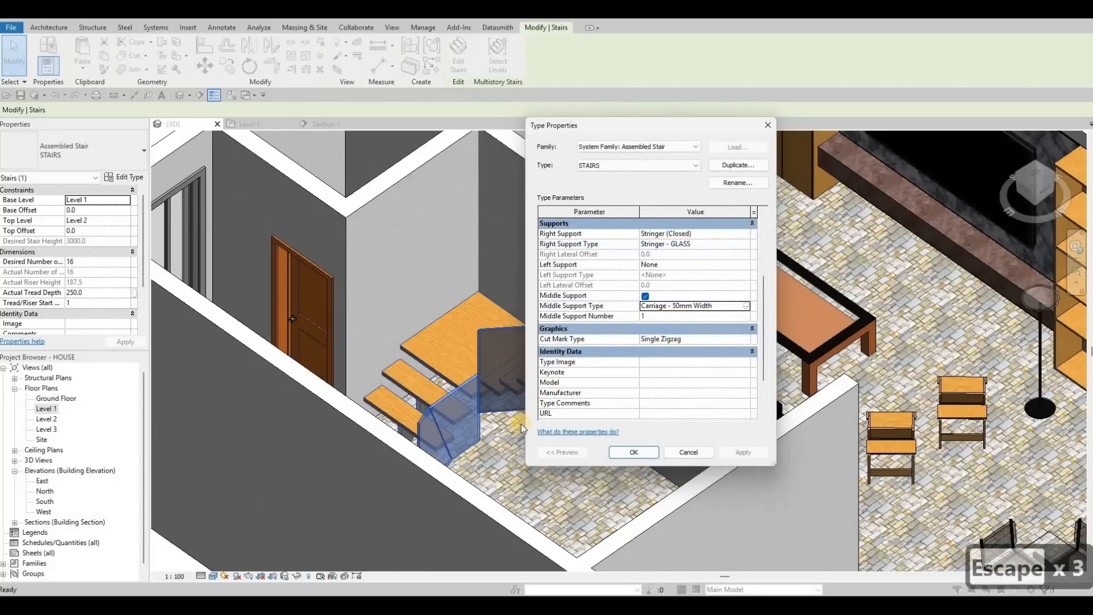
# - Try a total depth of 900 for the stair's middle support type, Carriage - 50mm Width, and undo the change
pyautogui.keyDown('shift'); pyautogui.moveTo(460, 423); pyautogui.dragTo(469, 359, button='middle'); pyautogui.keyUp('shift')
pyautogui.click(469, 360)
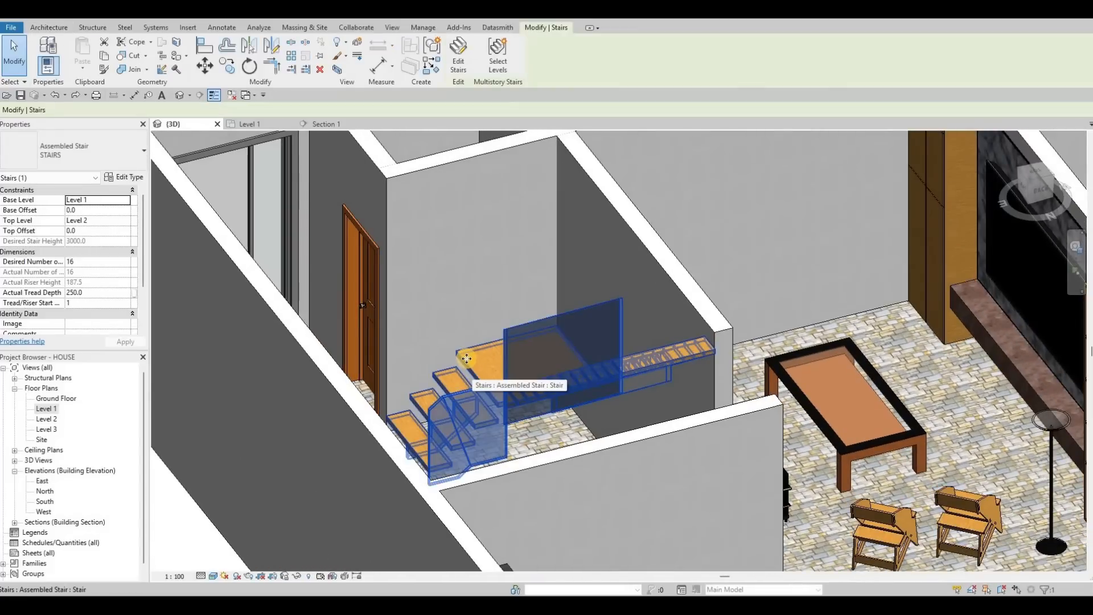
pyautogui.press('Escape')
pyautogui.click(126, 179)
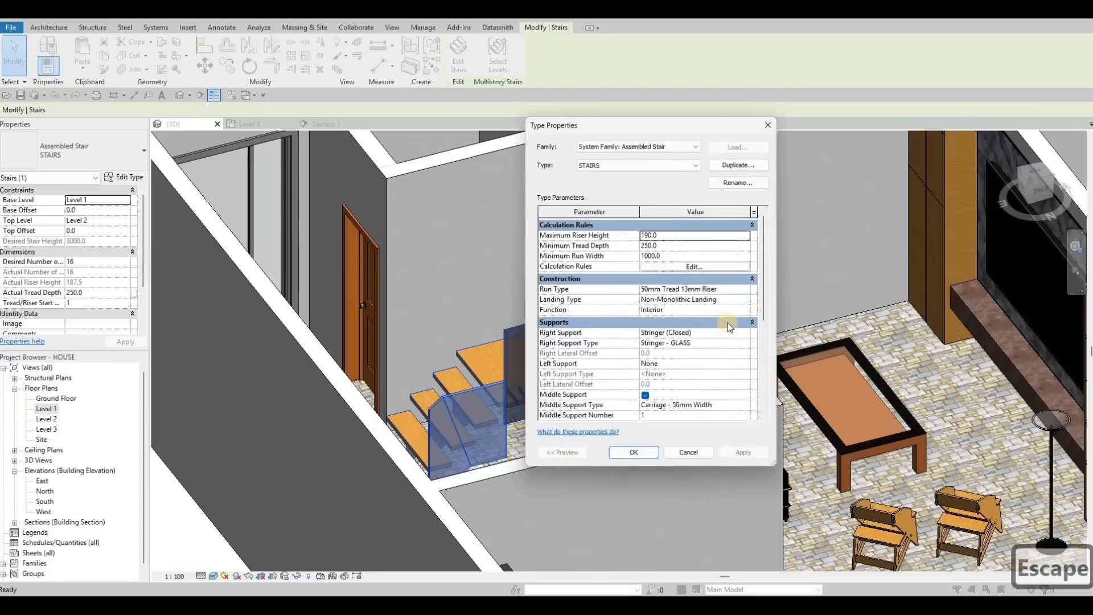
pyautogui.scroll(-3, 727, 325)
pyautogui.click(747, 326)
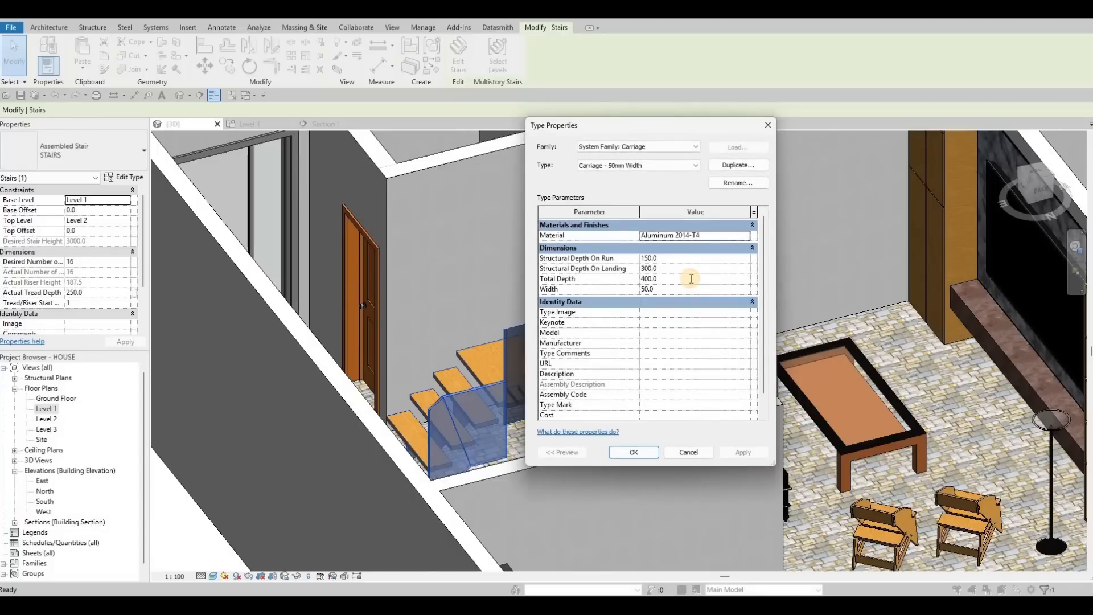
pyautogui.click(691, 278)
pyautogui.write('900')
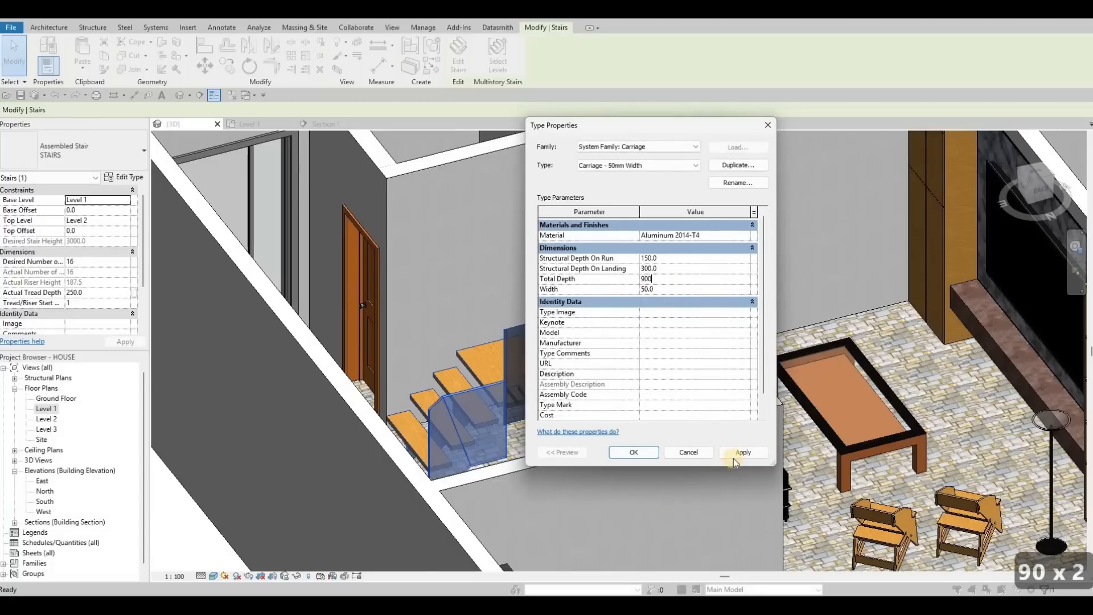
pyautogui.click(736, 452)
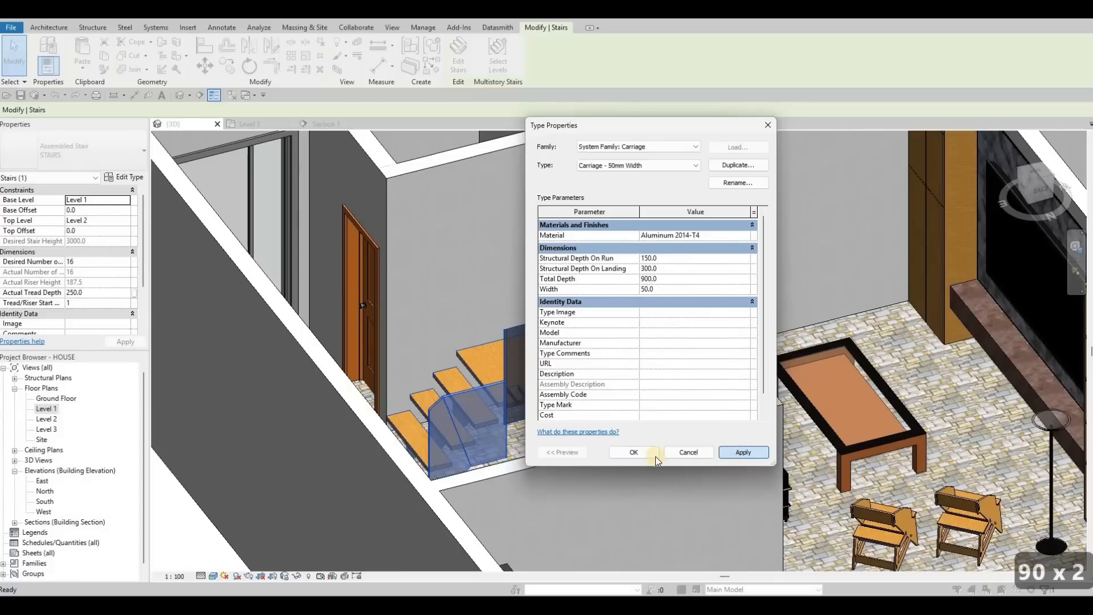
pyautogui.click(648, 453)
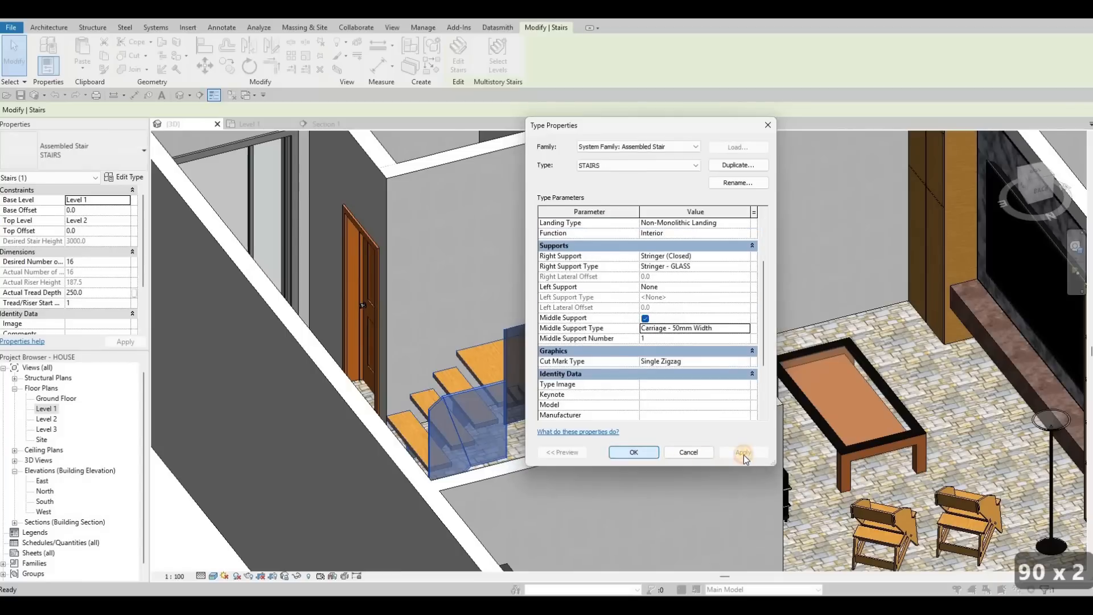
pyautogui.click(636, 451)
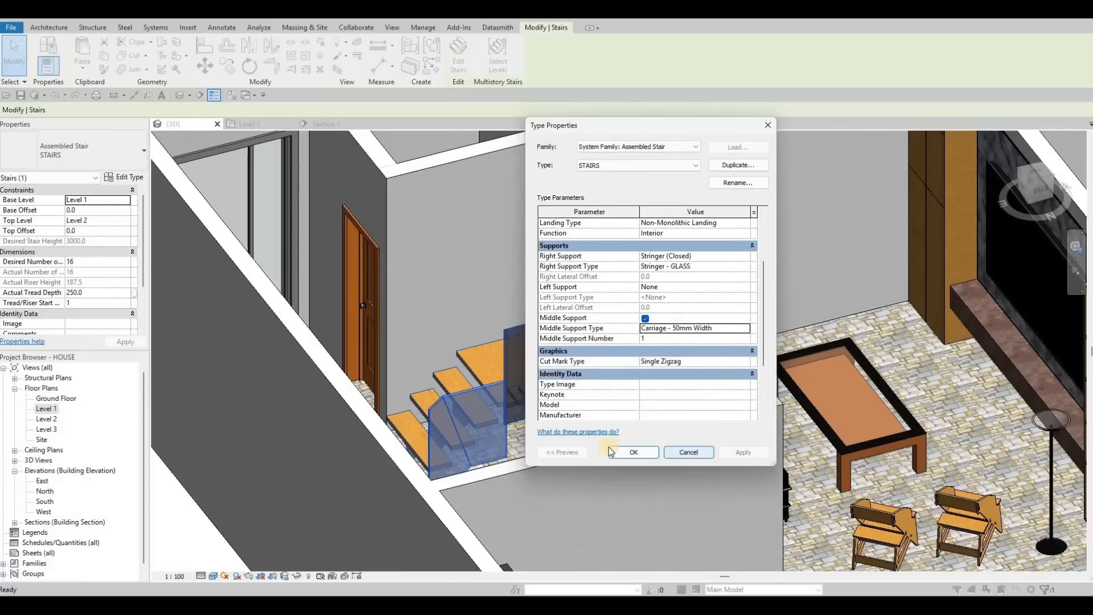
pyautogui.keyDown('shift'); pyautogui.moveTo(530, 446); pyautogui.dragTo(652, 468, button='middle'); pyautogui.keyUp('shift')
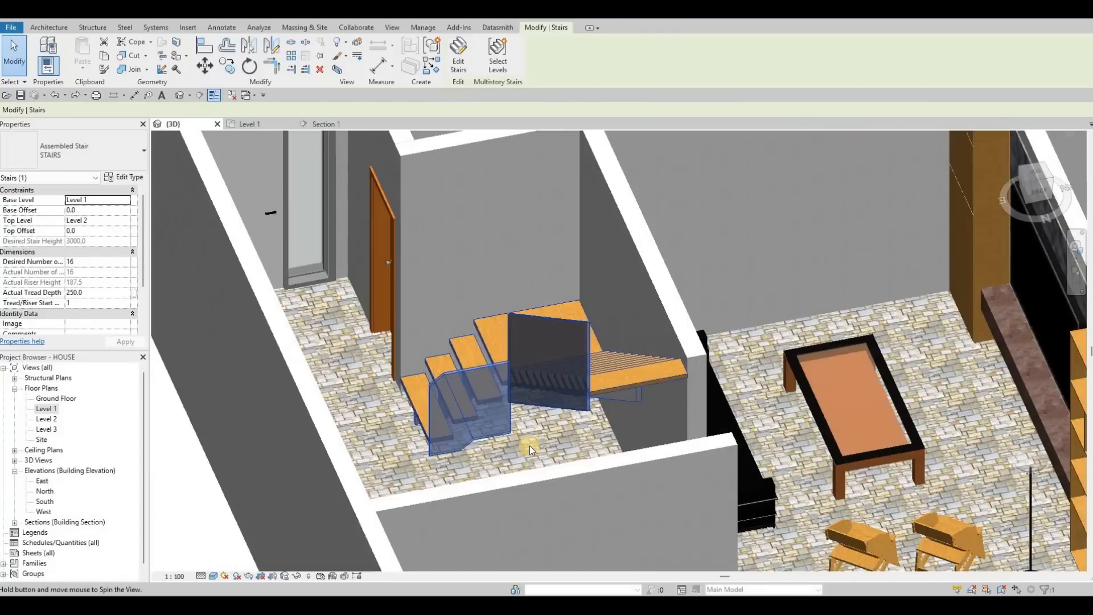
pyautogui.hotkey('ctrl', 'z')
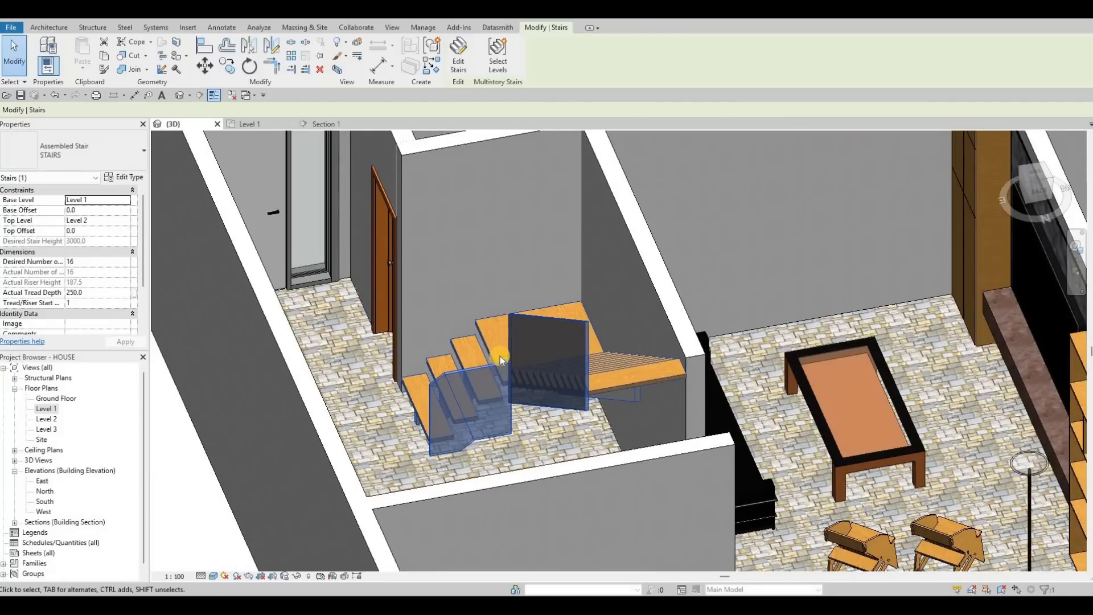
pyautogui.click(500, 356)
pyautogui.click(124, 178)
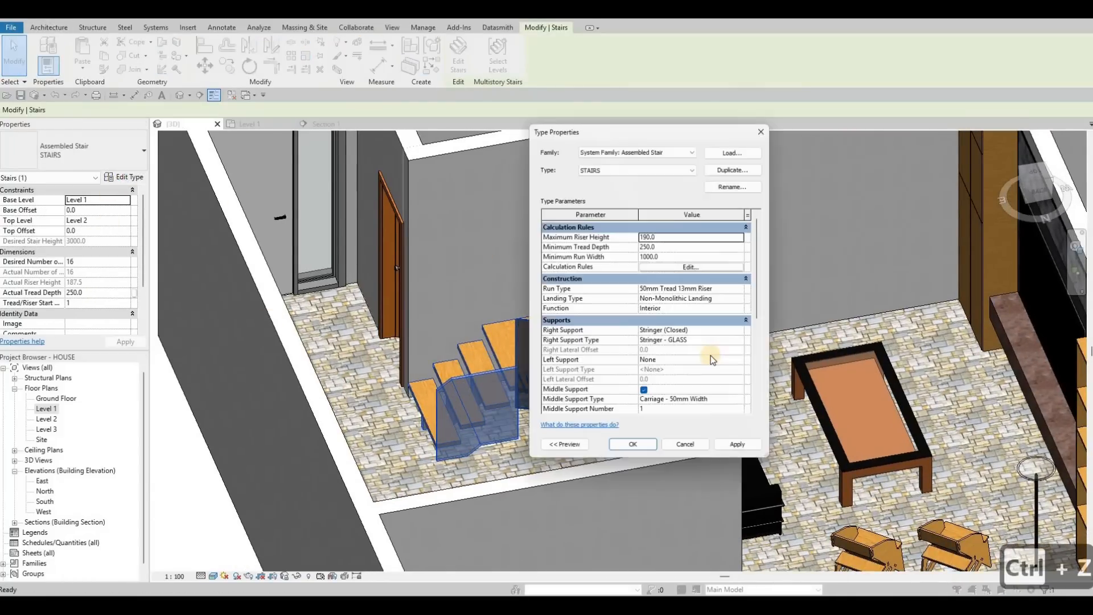
pyautogui.scroll(-3, 742, 253)
pyautogui.click(742, 243)
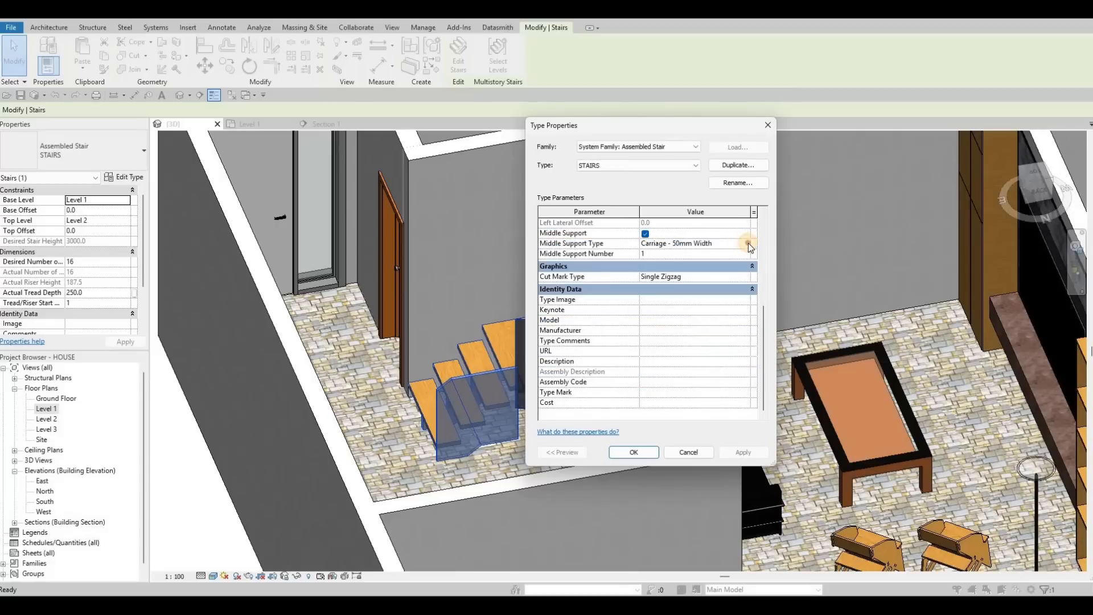
pyautogui.click(745, 243)
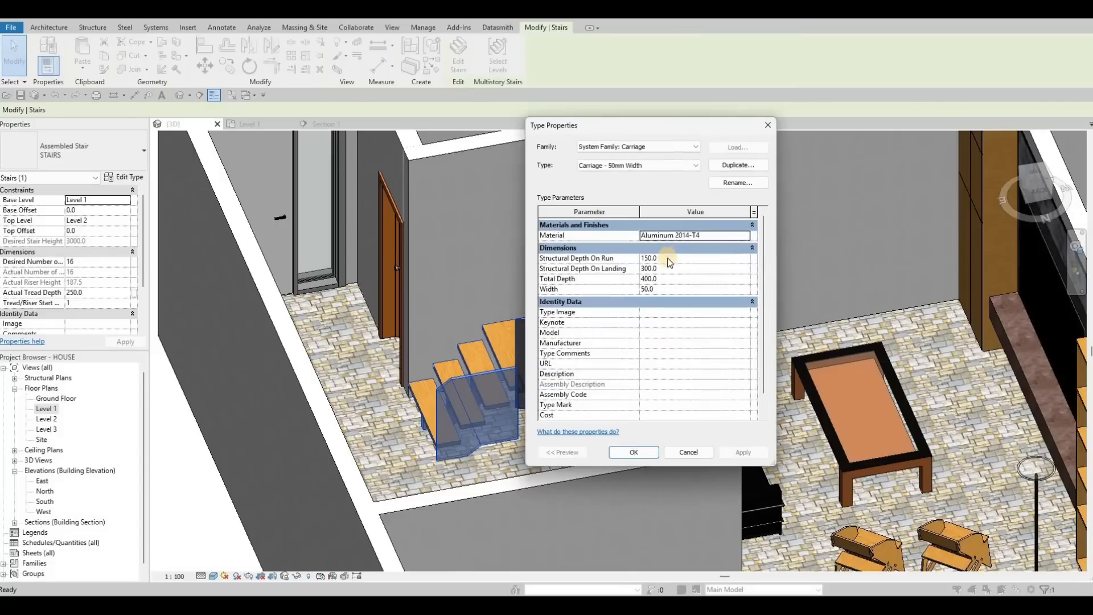
pyautogui.scroll(-1, 669, 278)
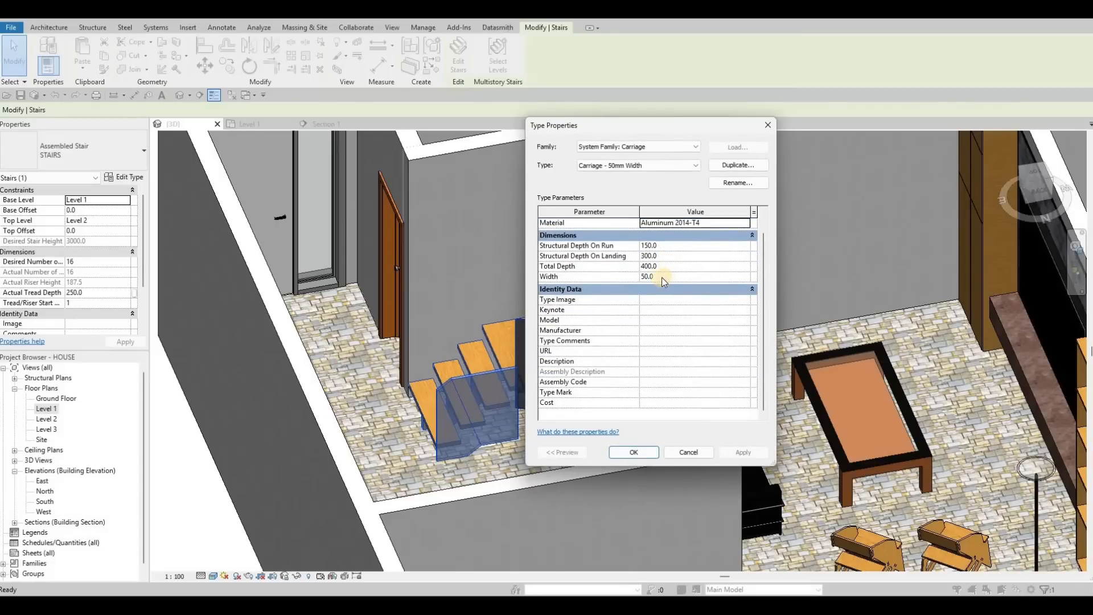
pyautogui.scroll(1, 662, 278)
pyautogui.press('Escape')
pyautogui.press('Escape')
pyautogui.press('Escape')
pyautogui.press('Escape')
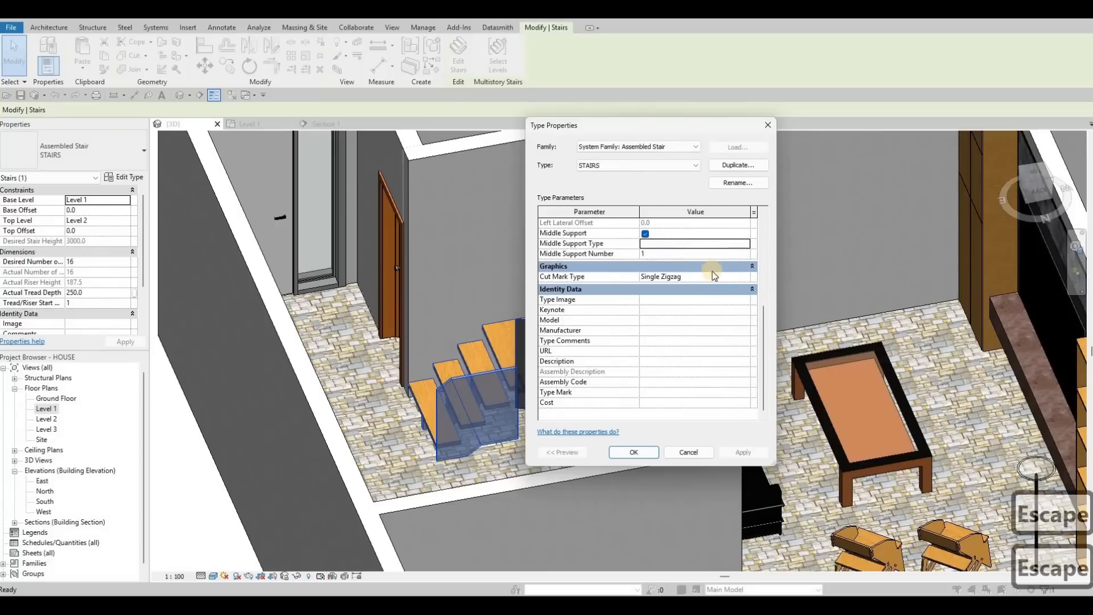
# - Try Stringer - 50mm Width as the stair's middle support type with its width set to 900, and undo the change
pyautogui.scroll(1, 718, 256)
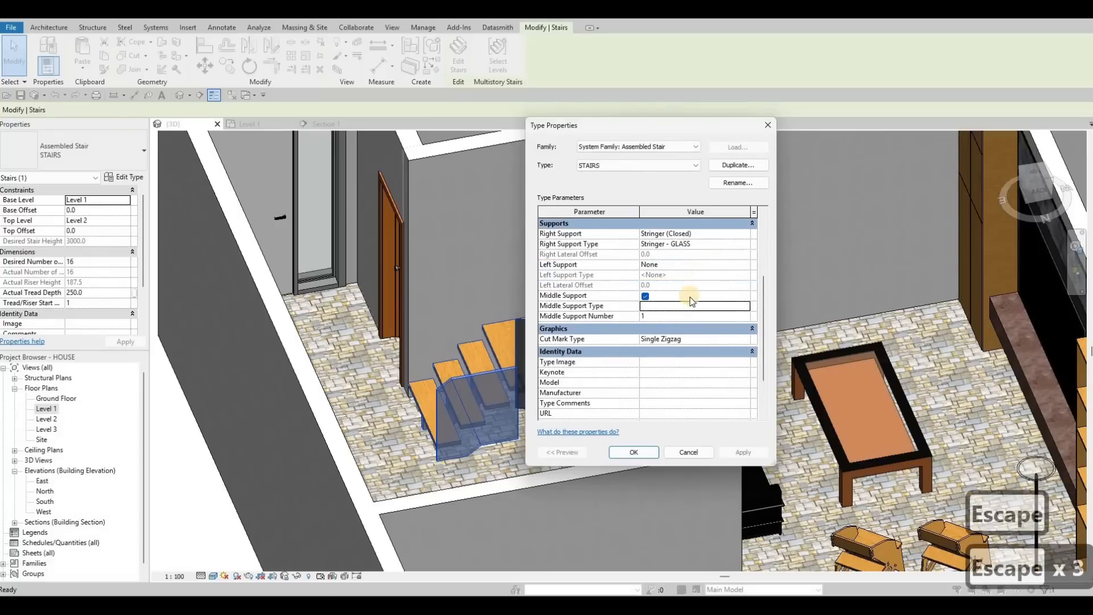
pyautogui.scroll(-1, 711, 280)
pyautogui.scroll(3, 716, 325)
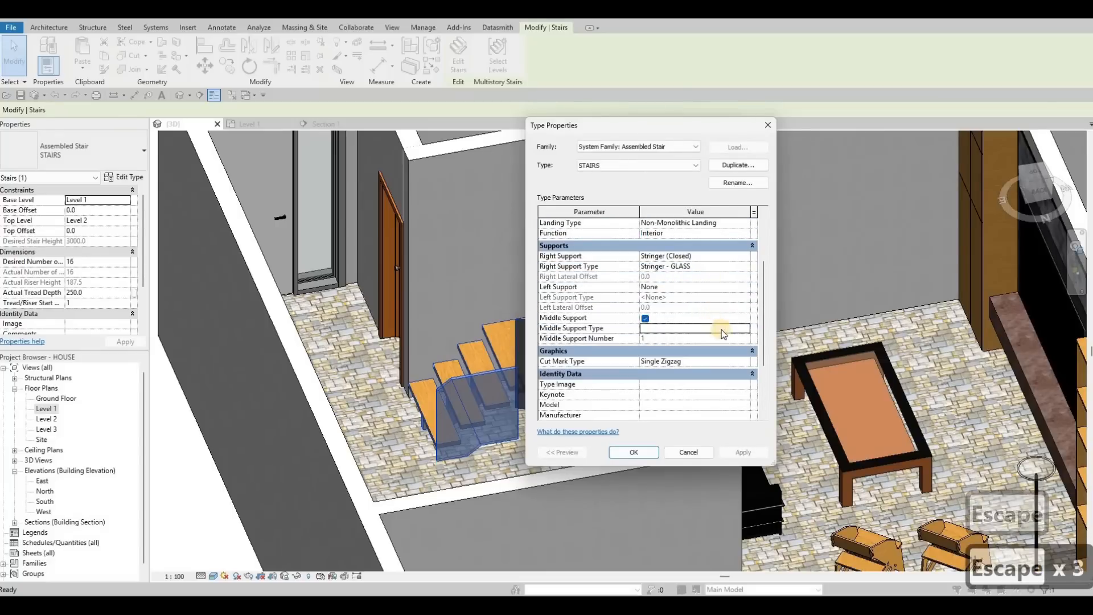
pyautogui.click(745, 329)
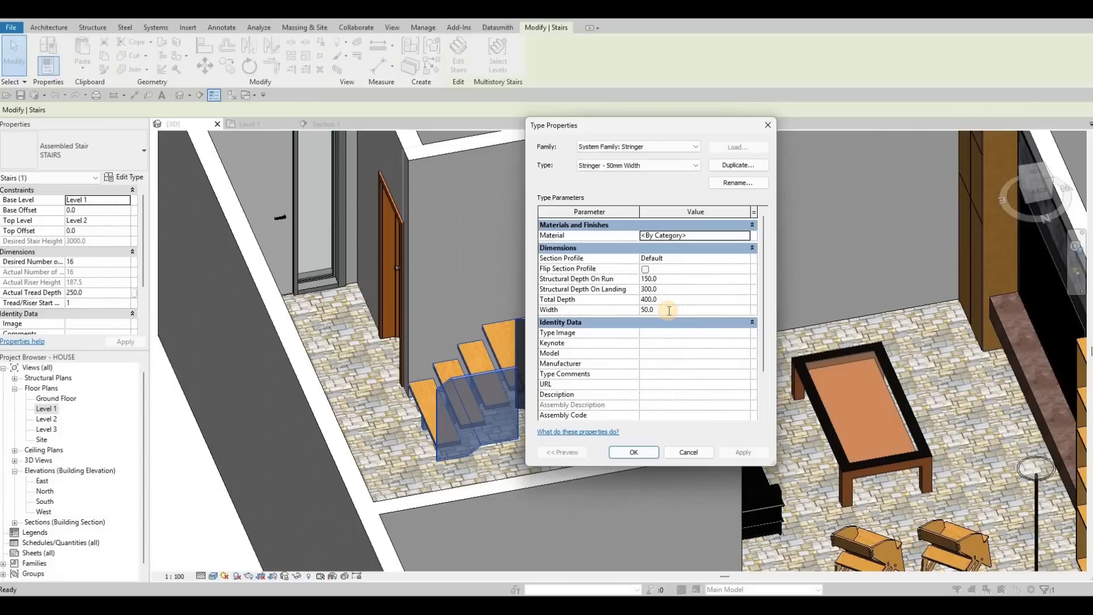
pyautogui.write('900')
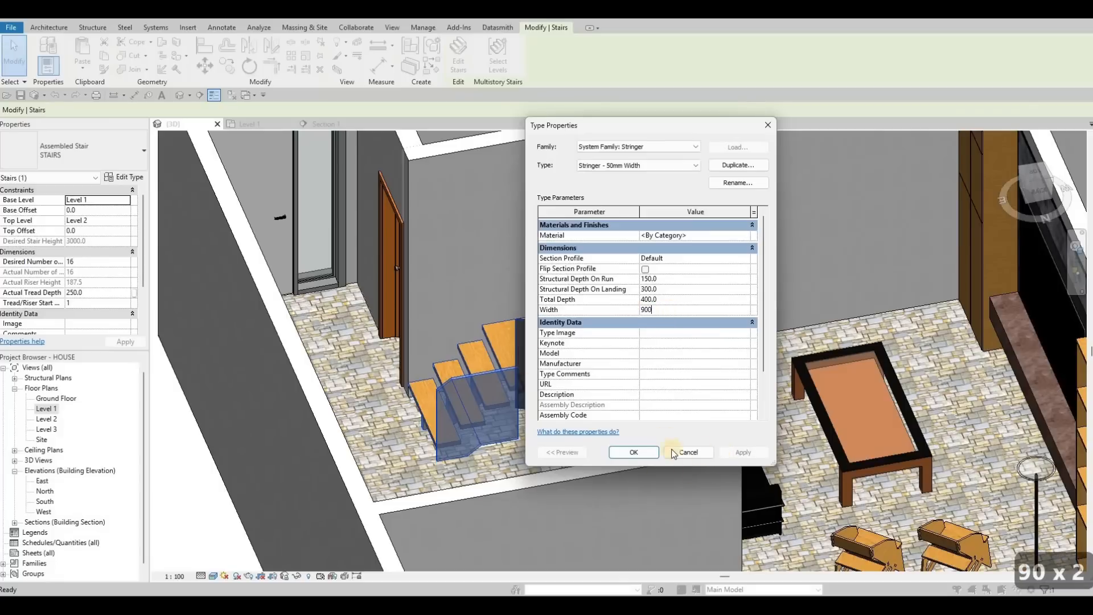
pyautogui.click(640, 450)
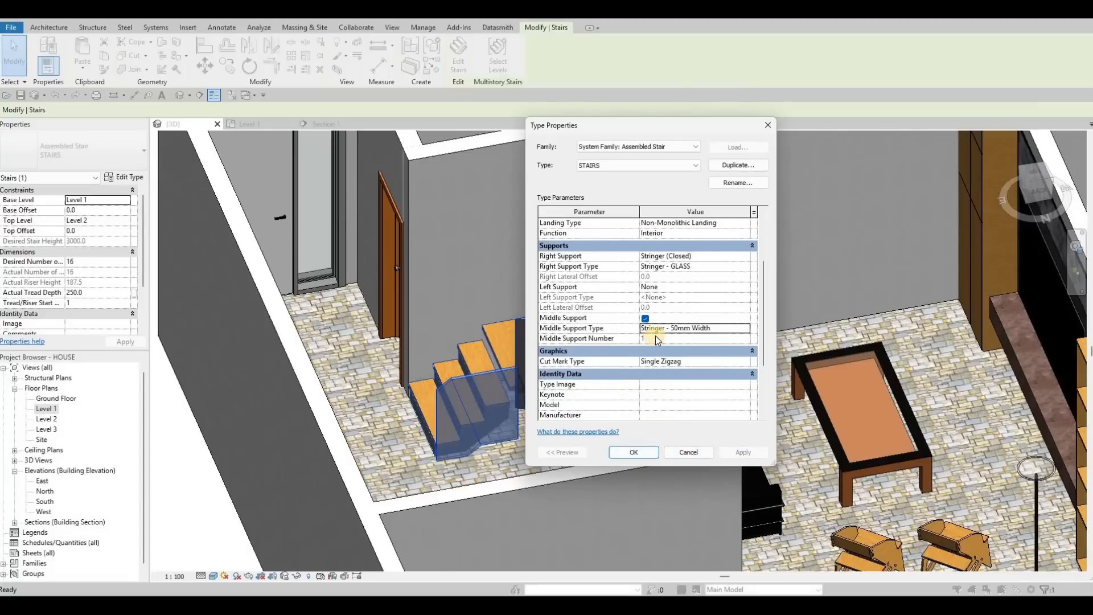
pyautogui.press('Escape')
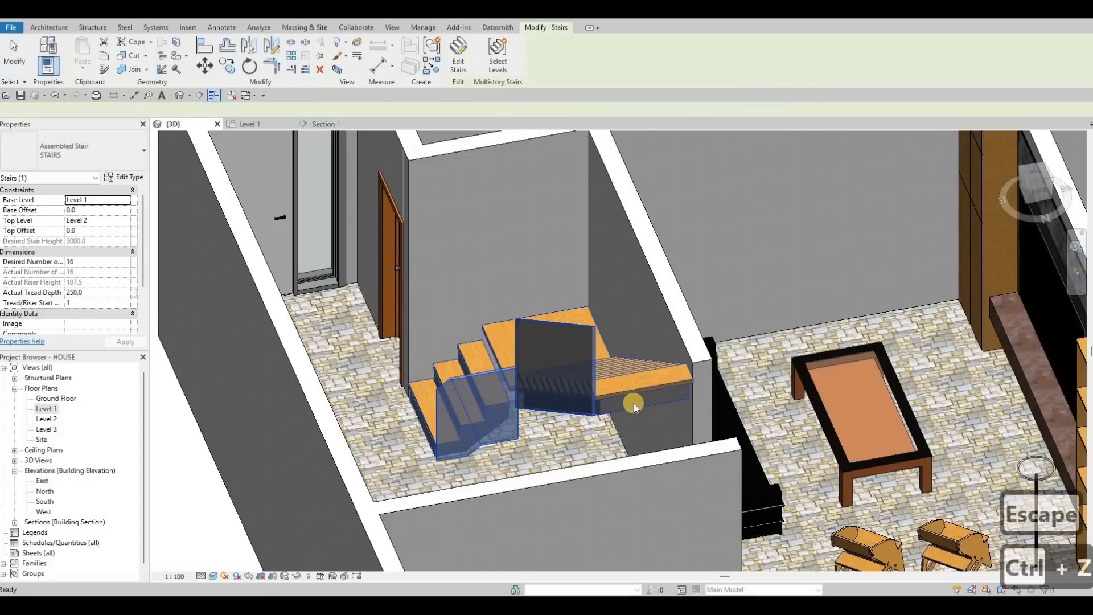
pyautogui.hotkey('ctrl', 'z')
pyautogui.press('Escape')
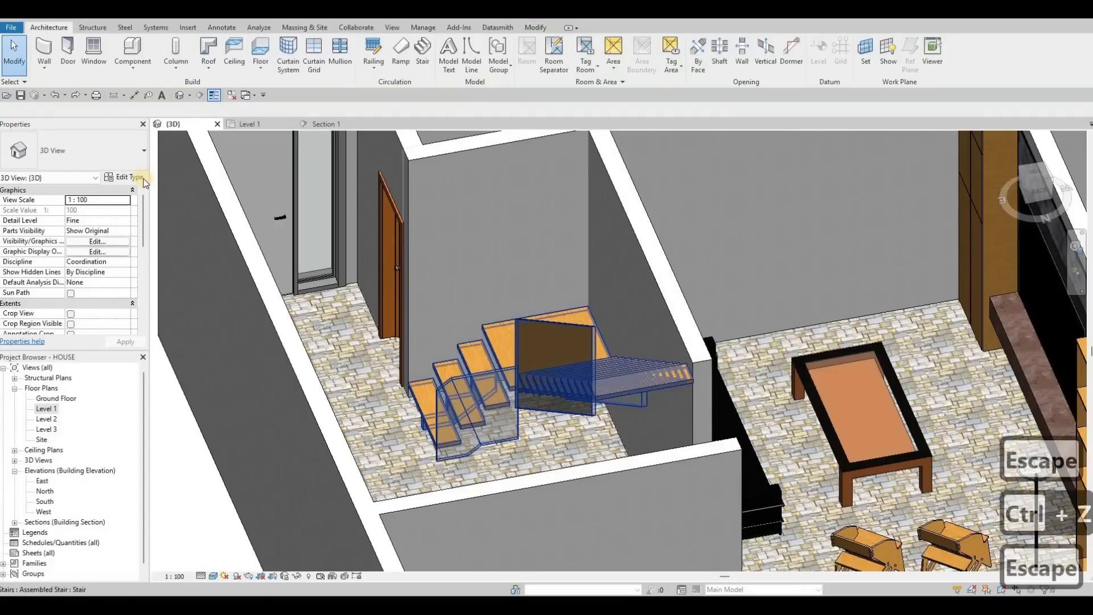
# - Review the landing type and run type settings in the stair's type properties without changing them
pyautogui.click(143, 181)
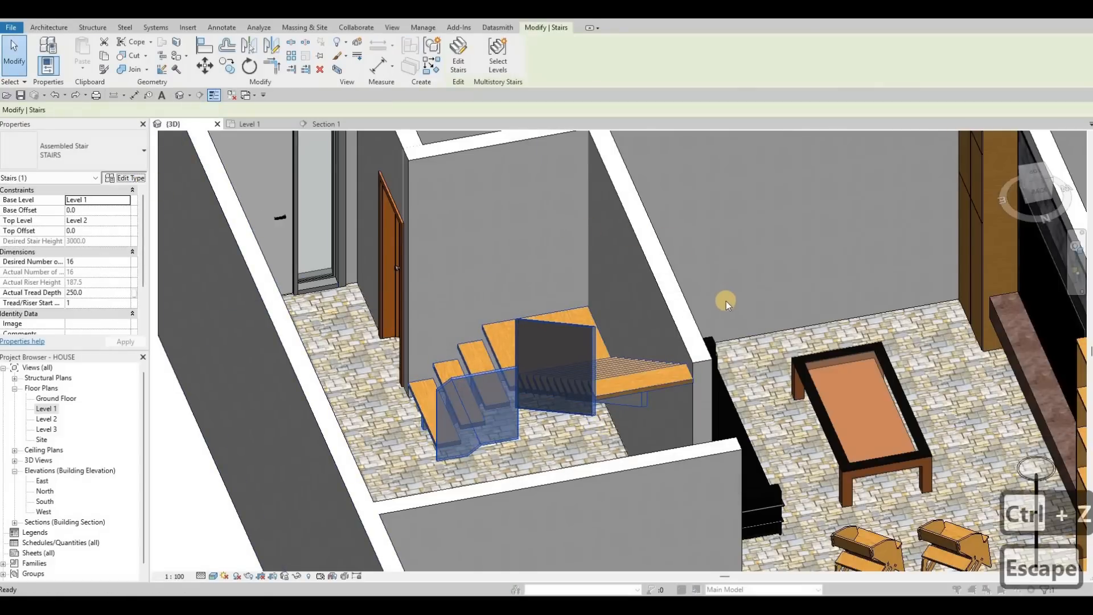
pyautogui.click(749, 302)
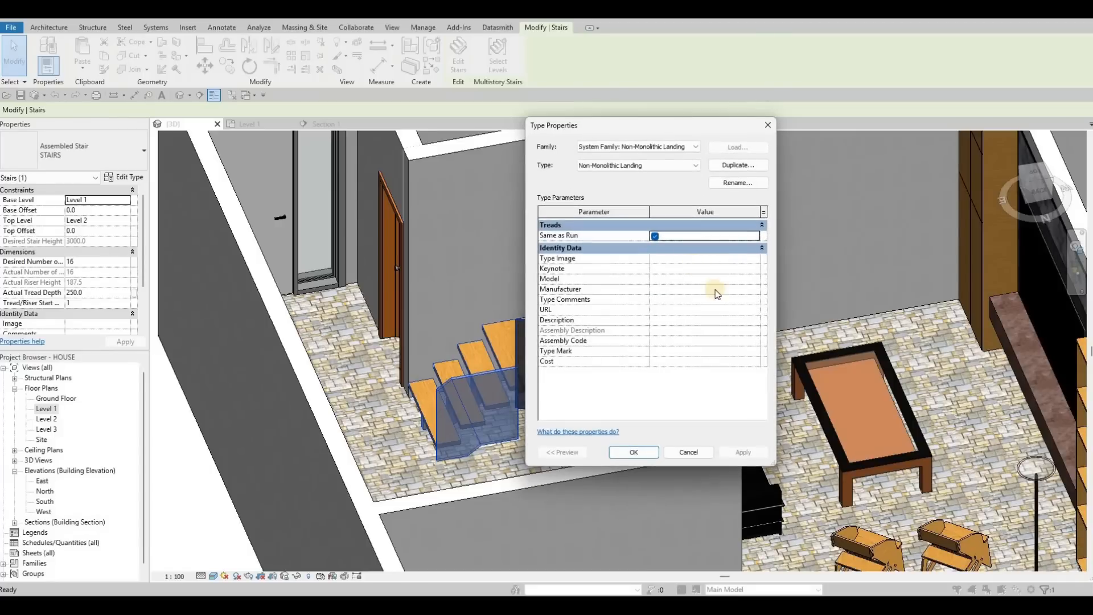
pyautogui.press('Escape')
pyautogui.click(650, 290)
pyautogui.click(649, 288)
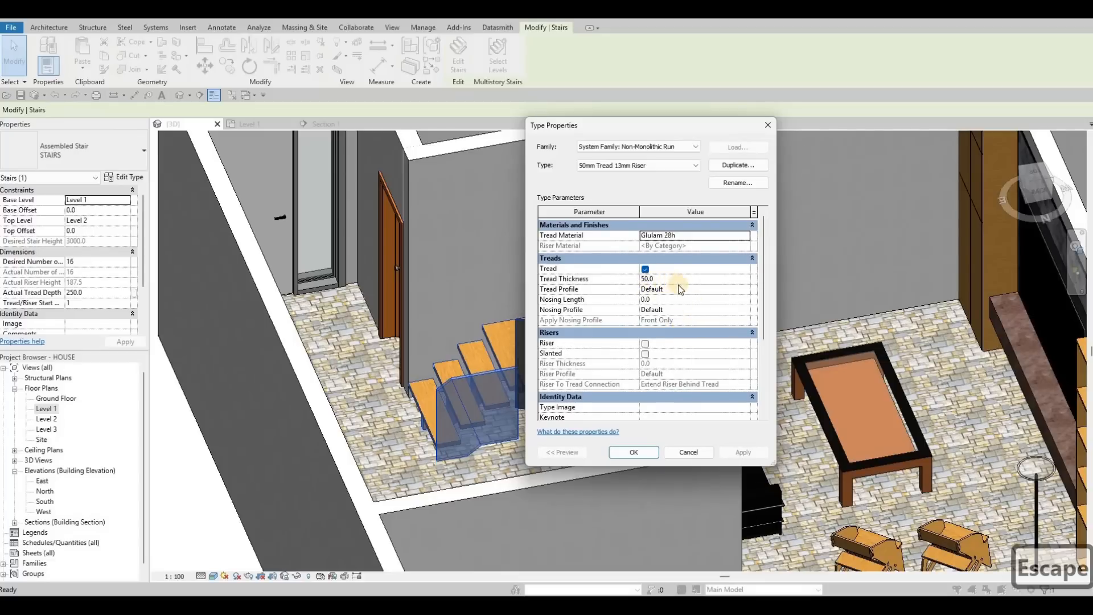
pyautogui.press('Escape')
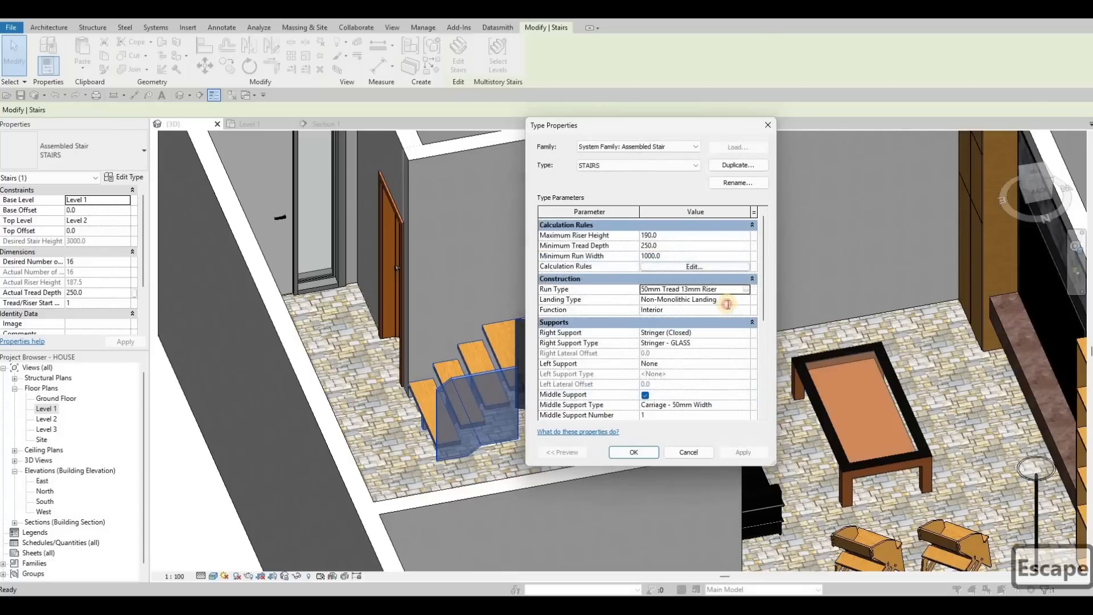
# - Try turning off Same as Run for the stair's Non-Monolithic Landing type and setting its tread thickness to 900
pyautogui.click(749, 299)
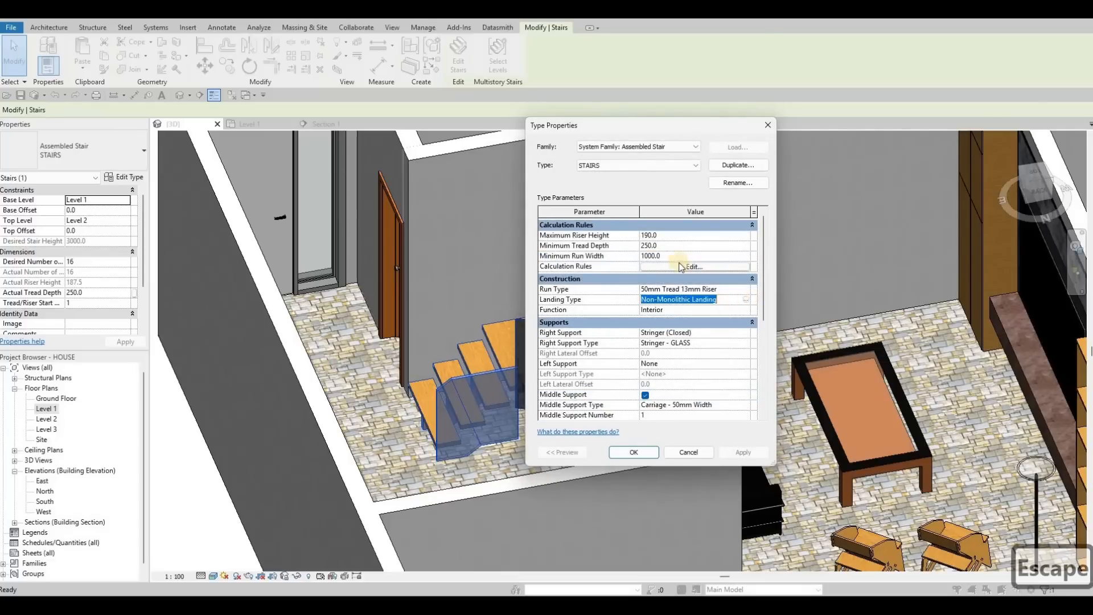
pyautogui.click(658, 237)
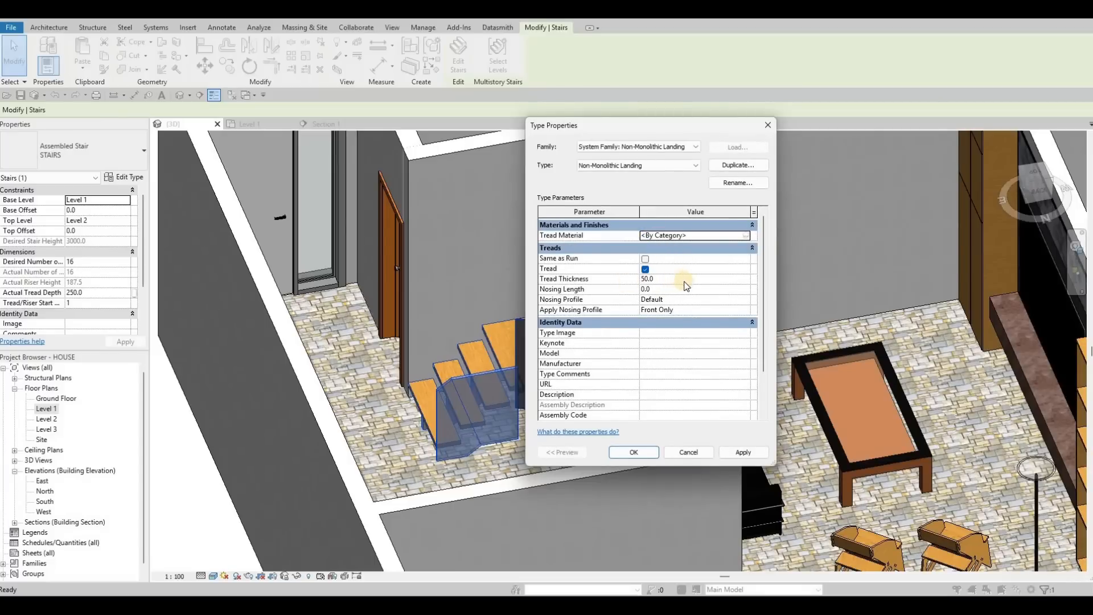
pyautogui.click(745, 235)
pyautogui.press('Escape')
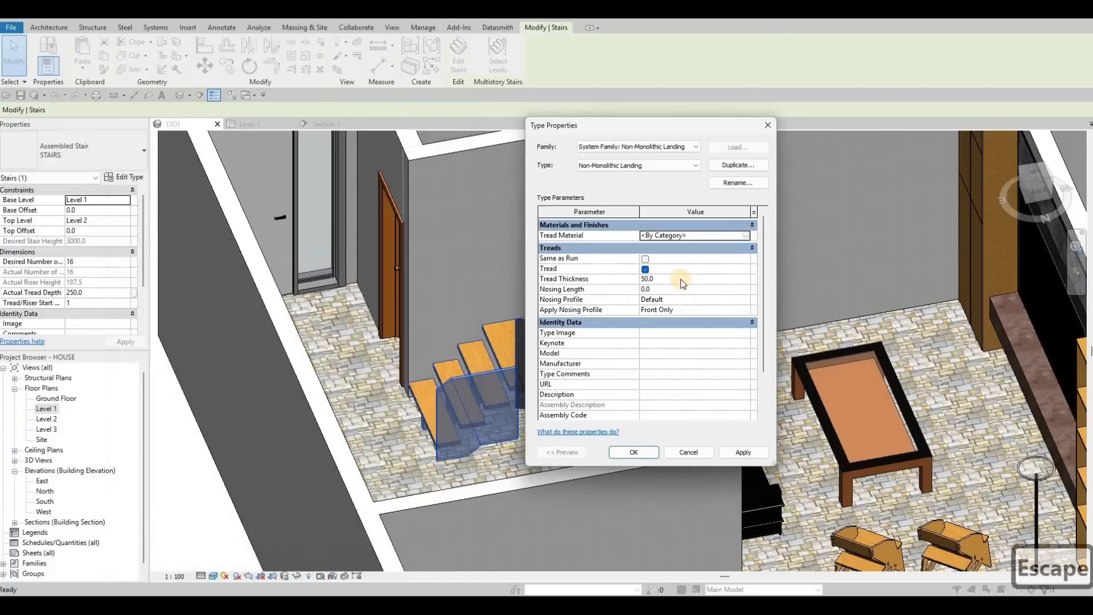
pyautogui.click(682, 280)
pyautogui.write('900')
pyautogui.click(738, 452)
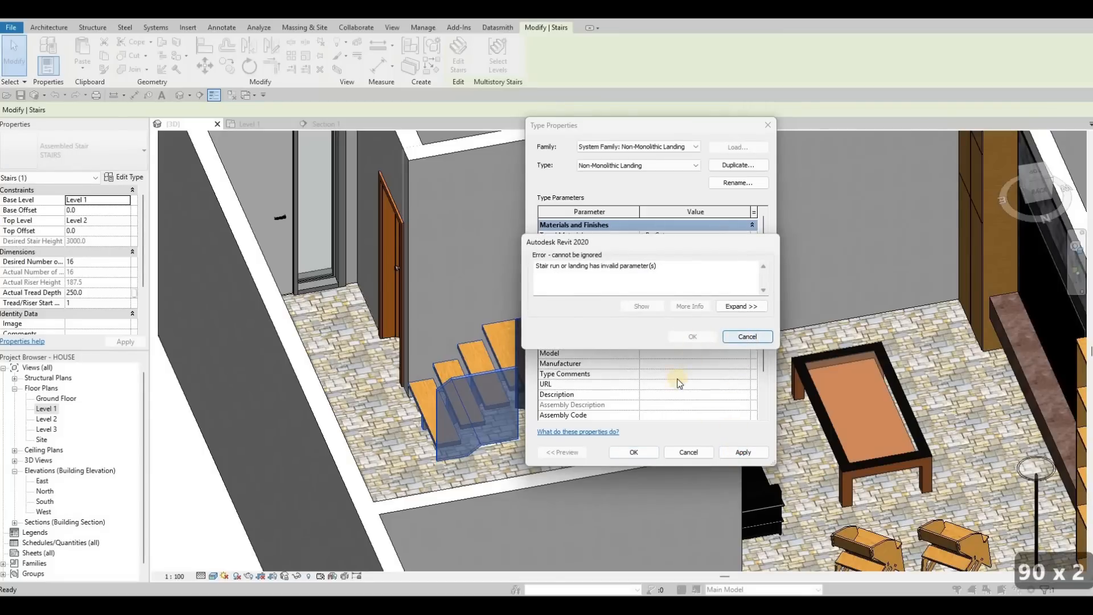
pyautogui.press('Escape')
pyautogui.click(633, 452)
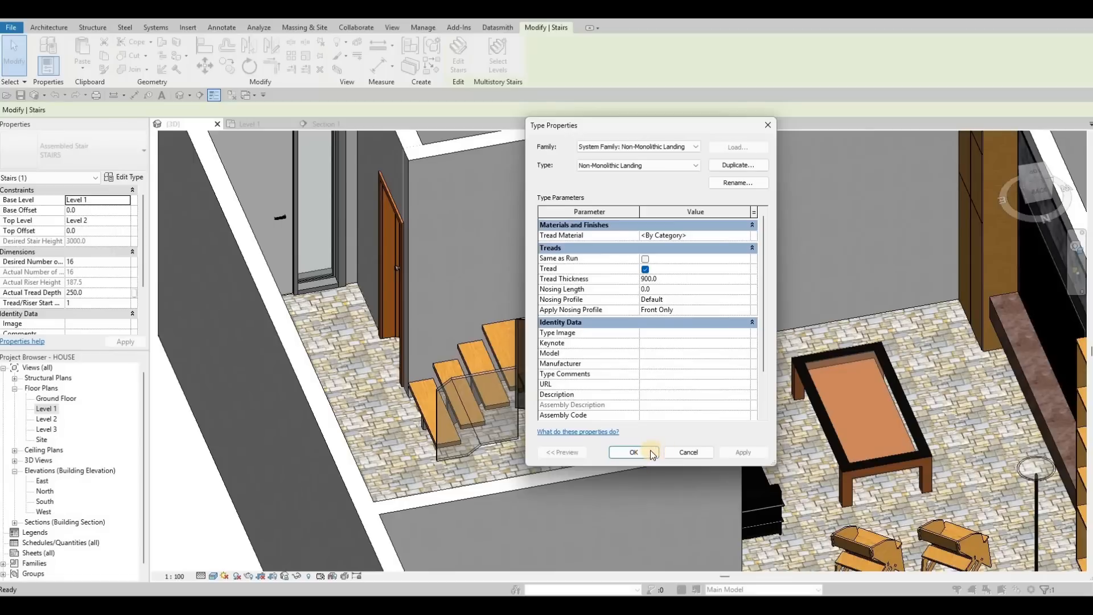
pyautogui.click(650, 451)
pyautogui.press('Return')
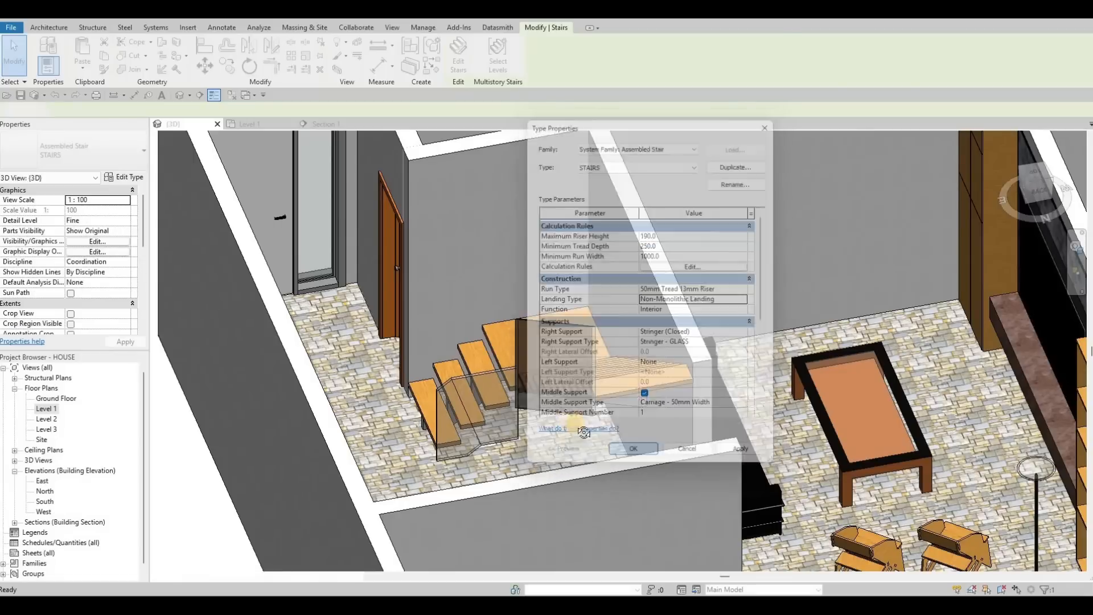
# - Try a tread thickness of 600 with Same as Run off for the stair's Non-Monolithic Landing type, and cancel the change
pyautogui.scroll(3, 480, 384)
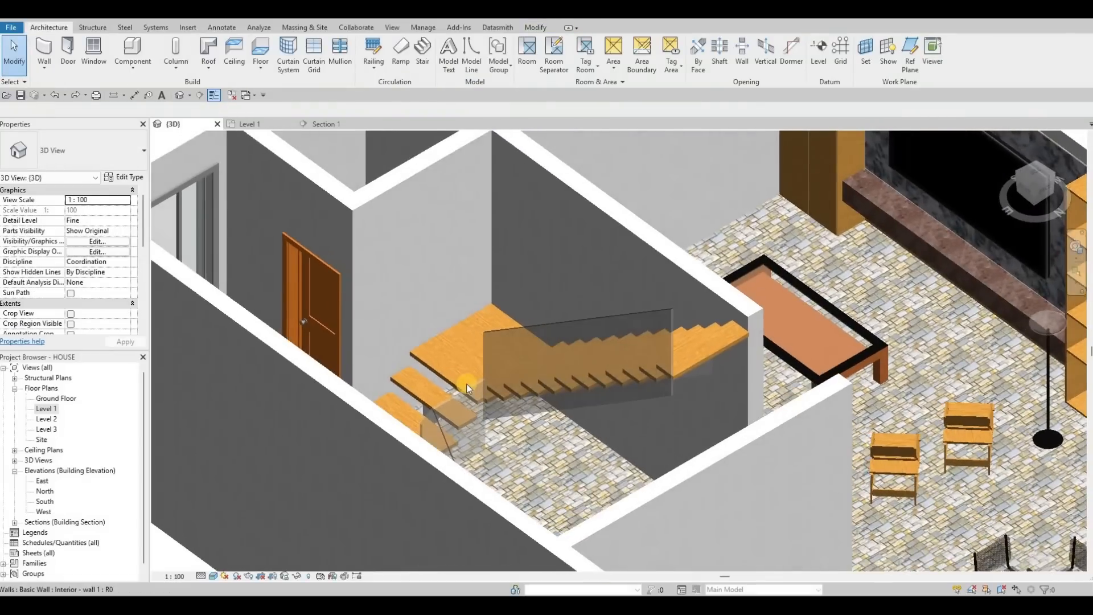
pyautogui.click(468, 387)
pyautogui.click(465, 390)
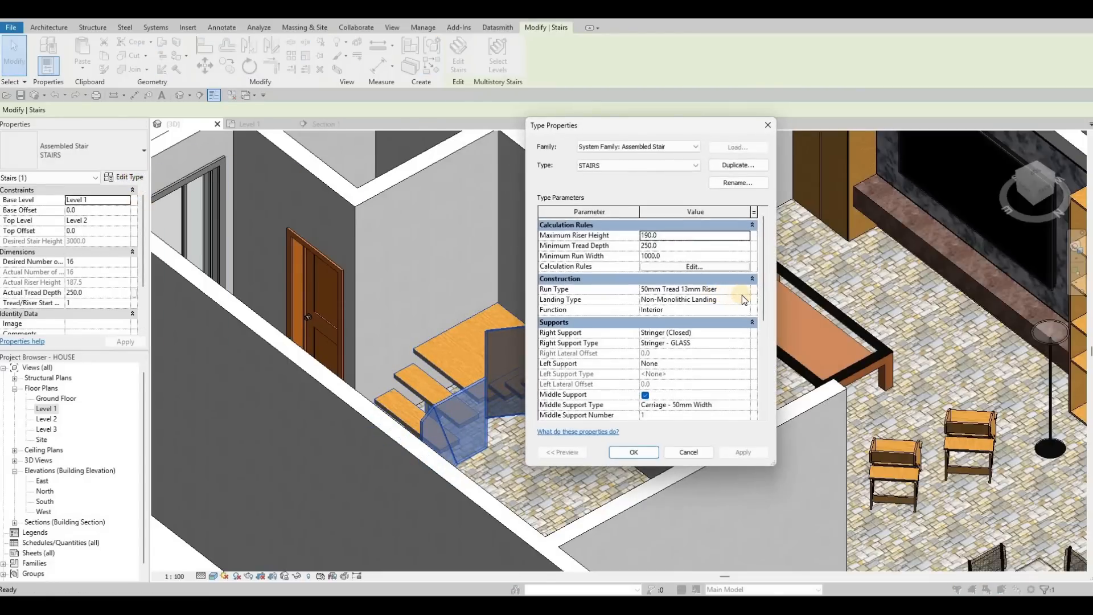
pyautogui.click(743, 300)
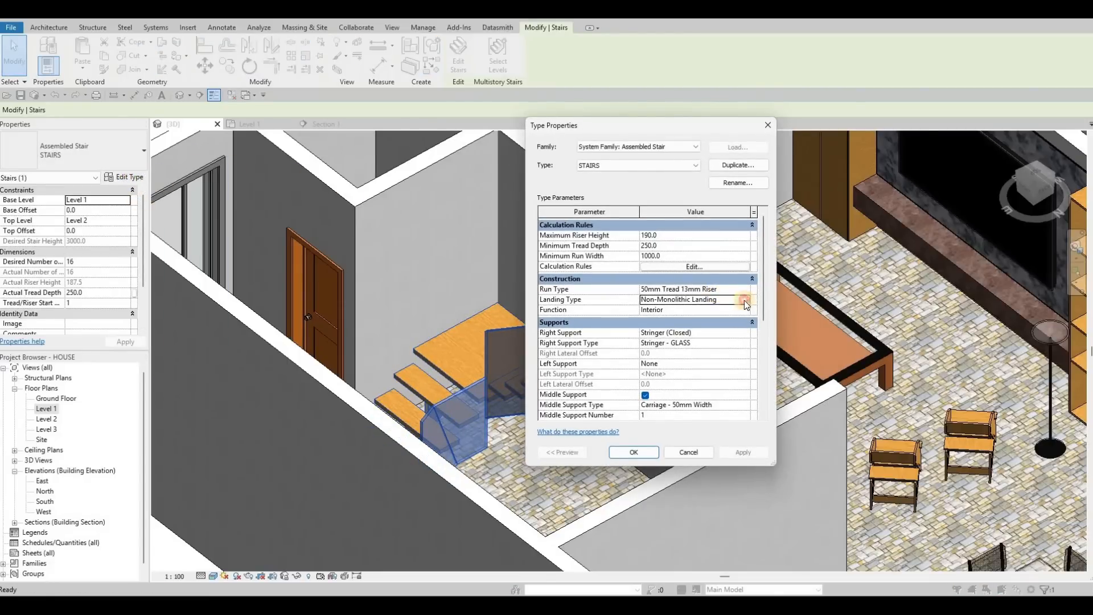
pyautogui.click(745, 299)
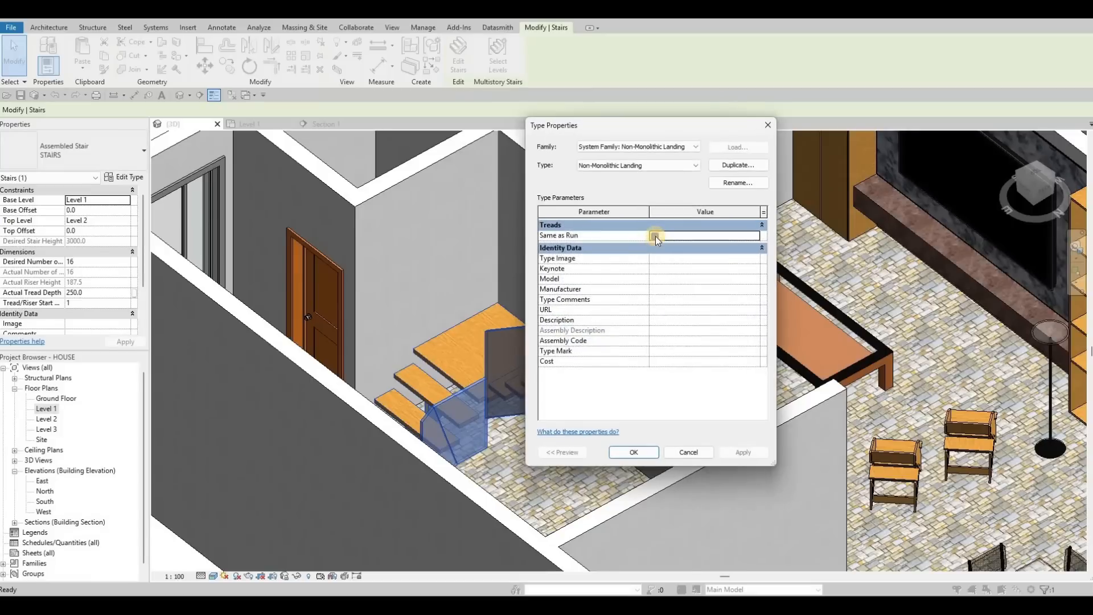
pyautogui.click(655, 236)
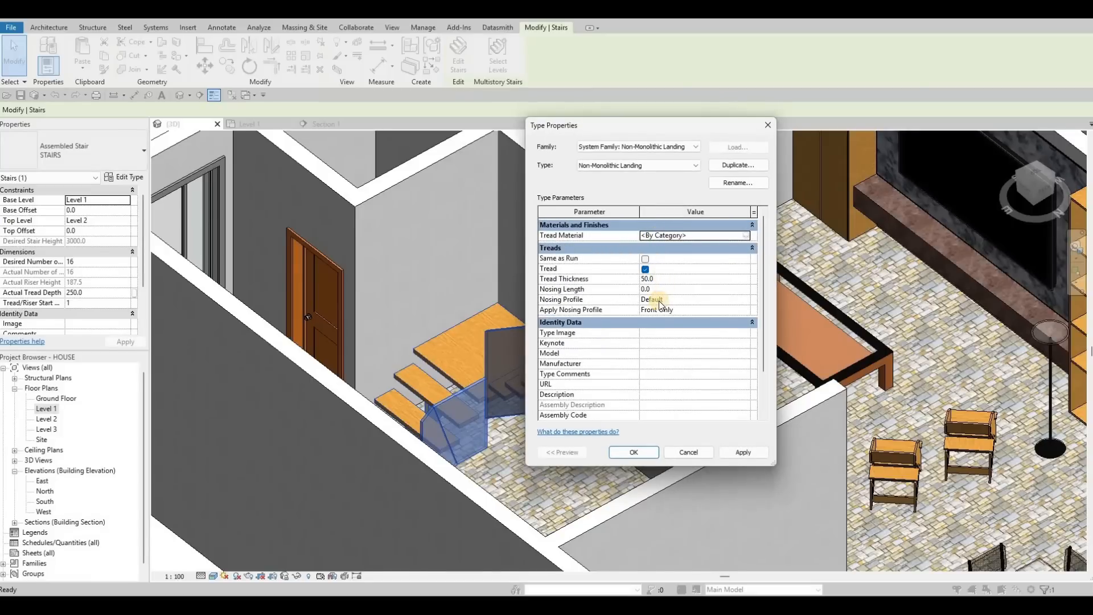
pyautogui.write('600')
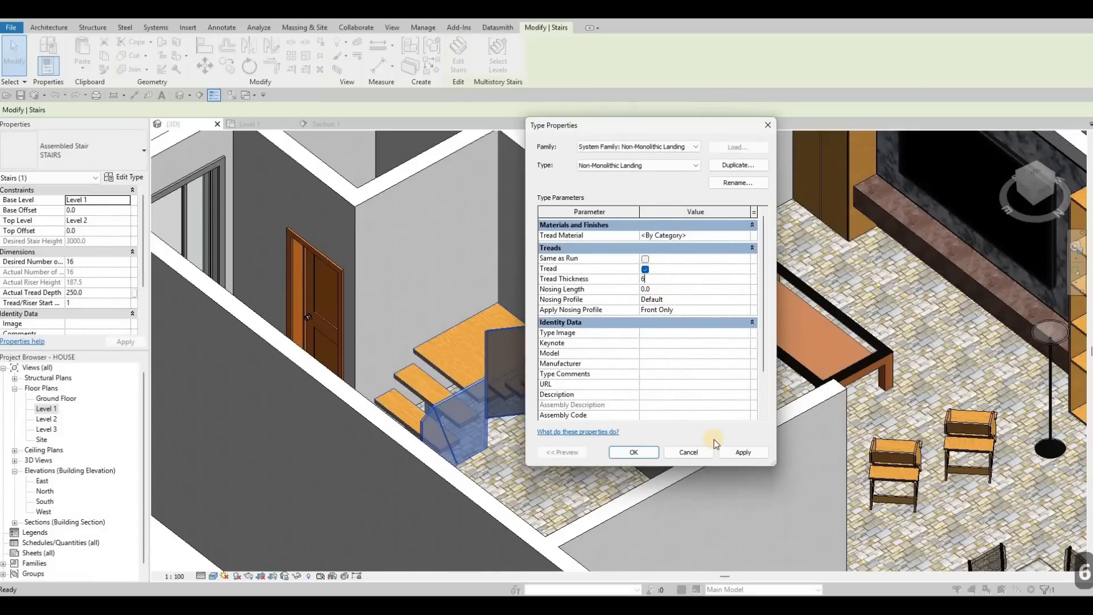
pyautogui.click(734, 453)
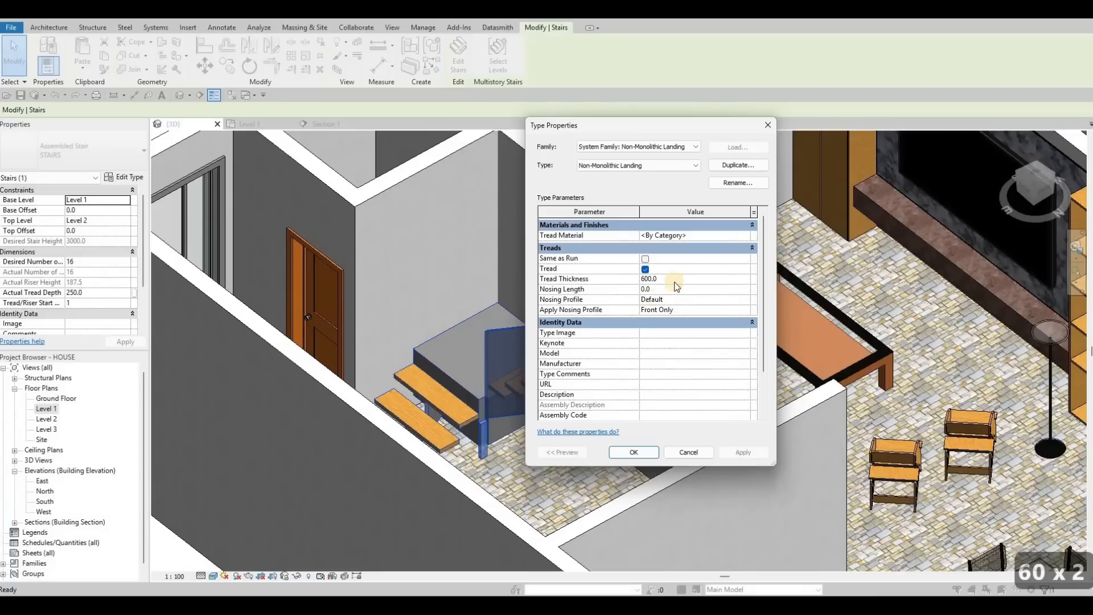
pyautogui.click(646, 264)
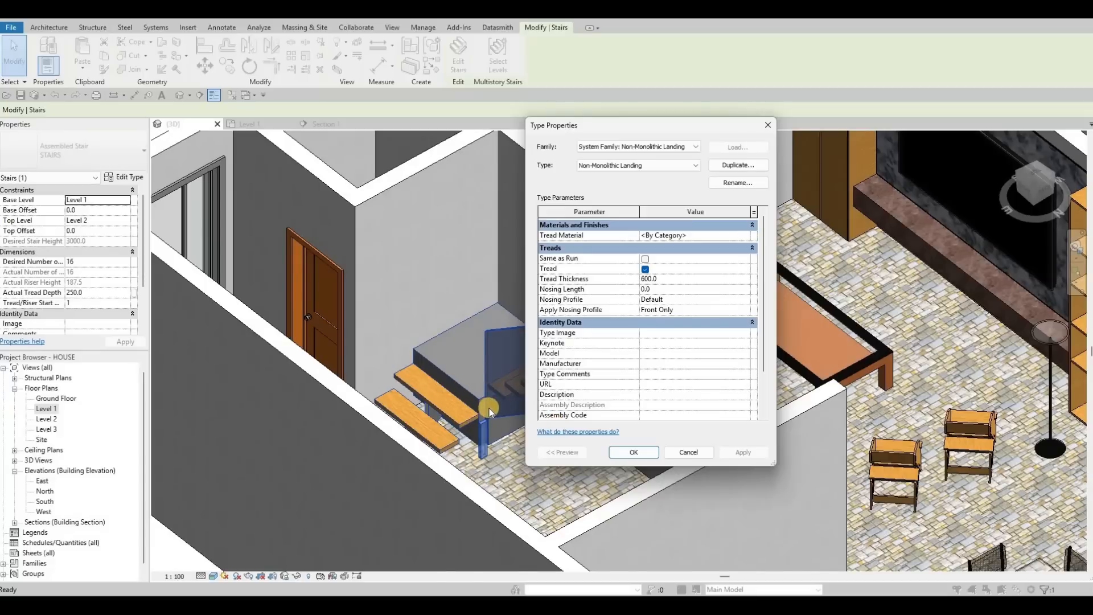
pyautogui.press('Escape')
pyautogui.press('Escape')
pyautogui.press('Escape')
pyautogui.press('Escape')
pyautogui.press('Escape')
pyautogui.press('Escape')
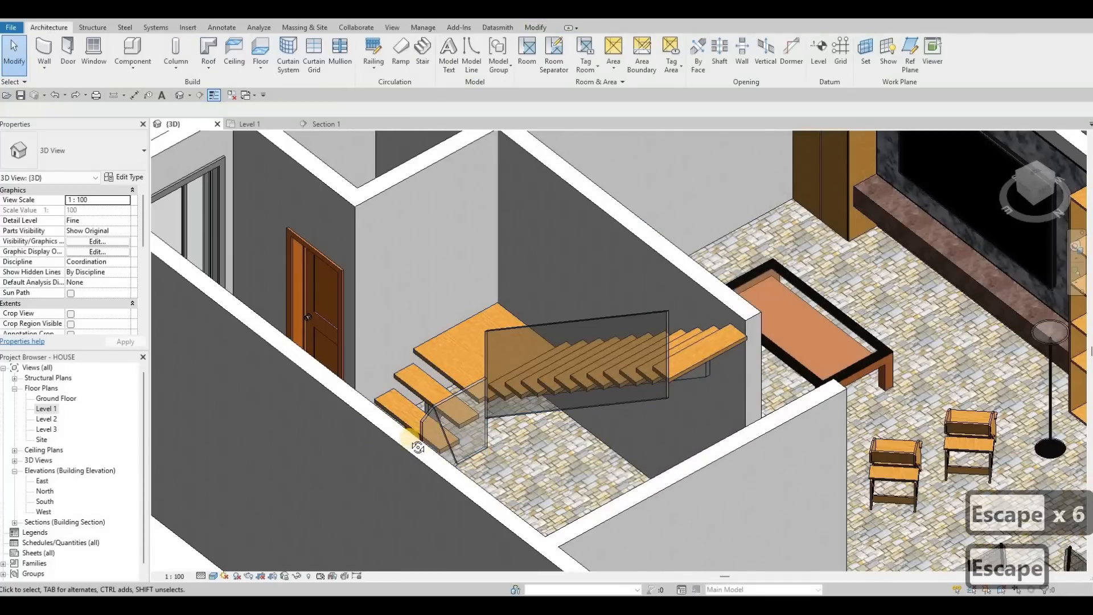
# - Open the Level 1 floor plan at the kitchen, dining and sitting area
pyautogui.keyDown('shift'); pyautogui.moveTo(446, 505); pyautogui.dragTo(666, 400, button='middle'); pyautogui.keyUp('shift')
pyautogui.scroll(-3, 666, 400)
pyautogui.moveTo(339, 419); pyautogui.dragTo(331, 420, button='middle')
pyautogui.moveTo(638, 319); pyautogui.dragTo(602, 382, button='middle')
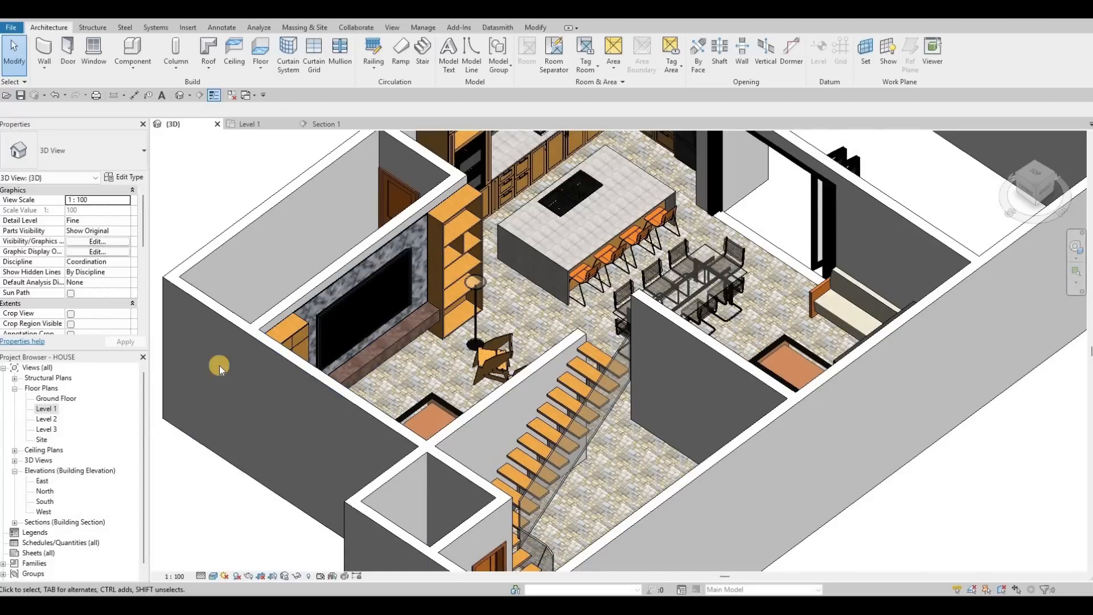
pyautogui.click(46, 408)
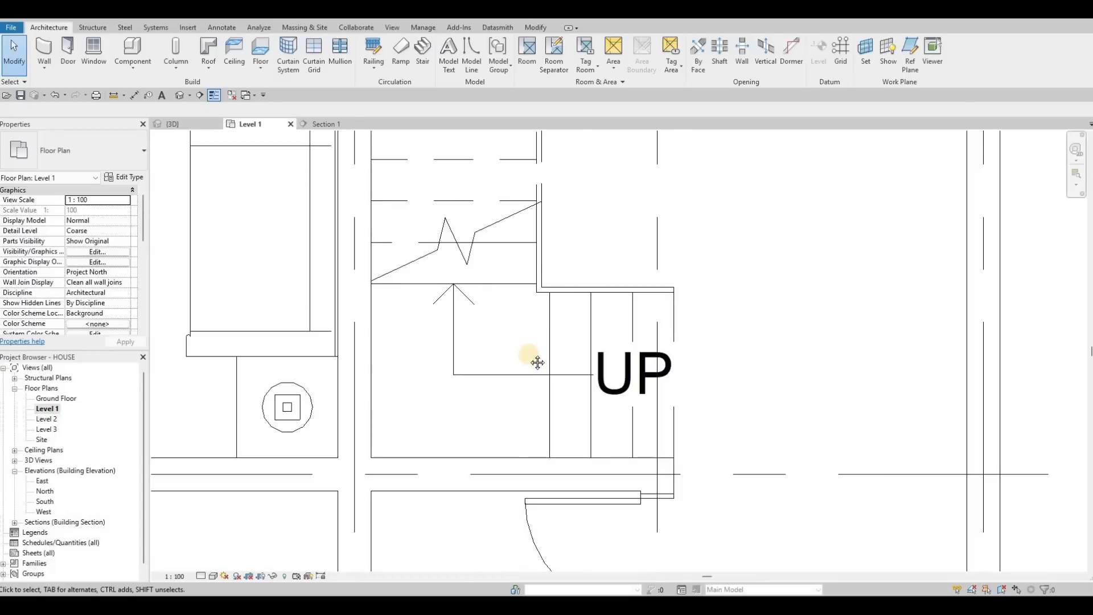
pyautogui.scroll(-5, 592, 272)
pyautogui.moveTo(583, 323); pyautogui.dragTo(578, 401, button='middle')
pyautogui.scroll(-1, 549, 375)
pyautogui.moveTo(551, 365); pyautogui.dragTo(558, 380, button='middle')
pyautogui.moveTo(520, 248); pyautogui.dragTo(570, 399, button='middle')
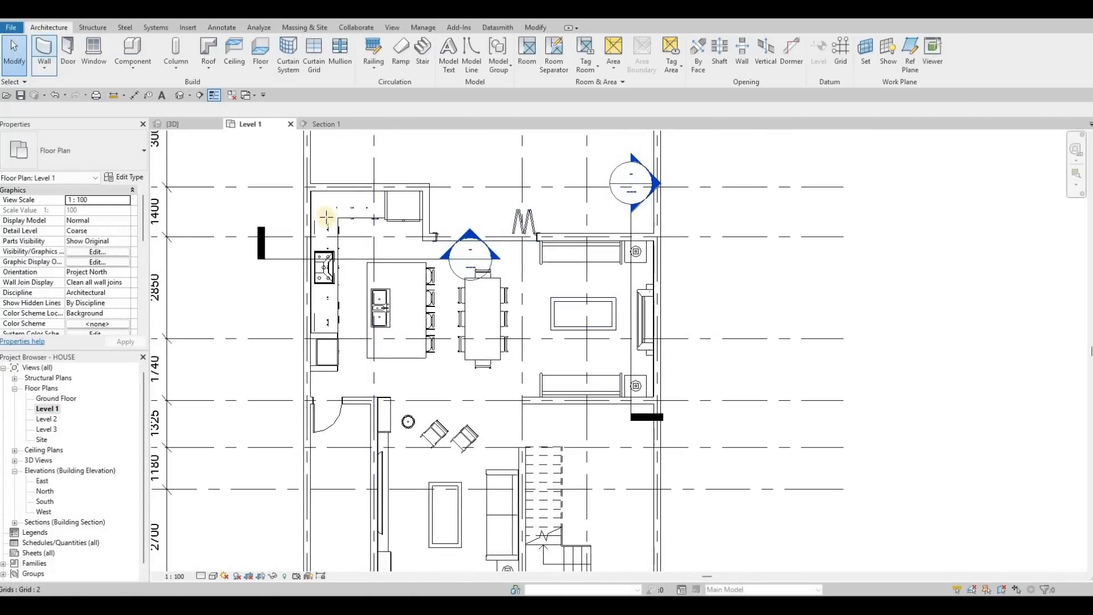
# - Draw a 2140 mm long curtain wall up to Level 2 within the exterior wall behind the sofa, beside the folding door
pyautogui.press('w')
pyautogui.press('a')
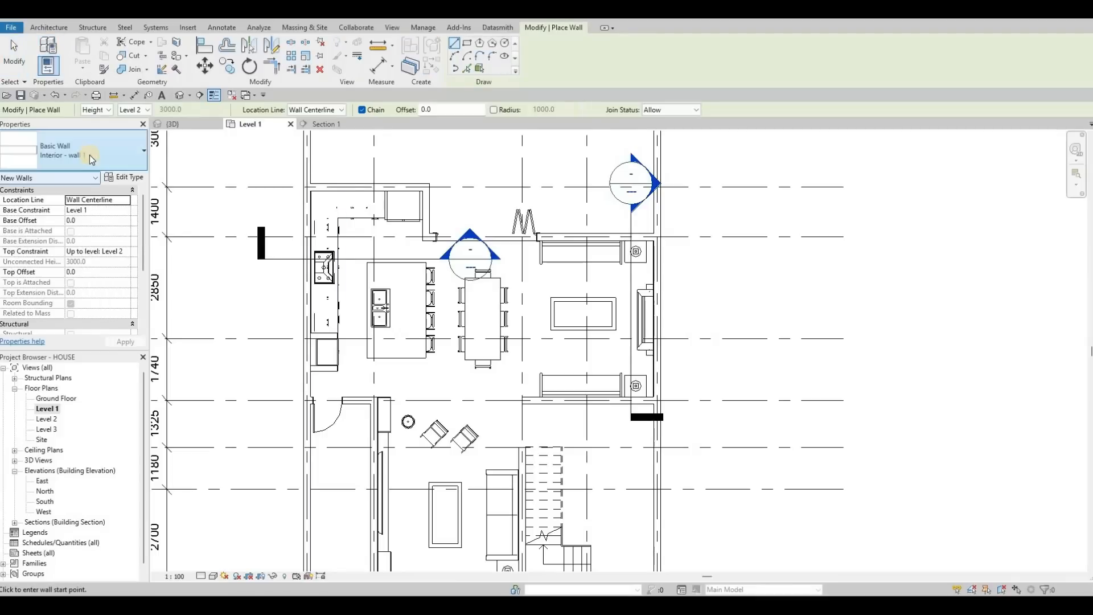
pyautogui.click(48, 335)
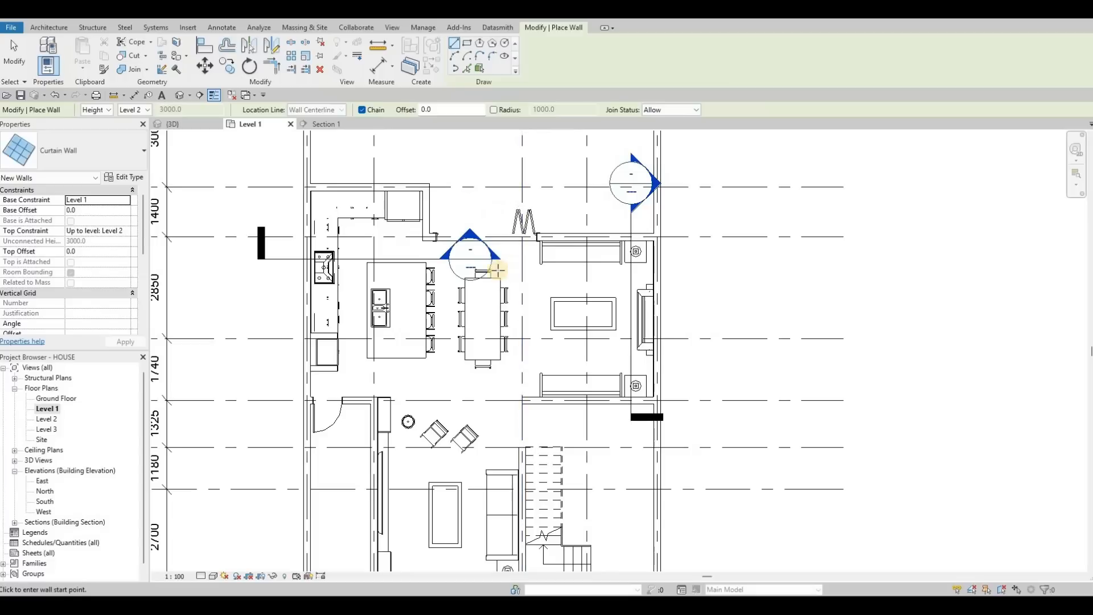
pyautogui.scroll(2, 489, 271)
pyautogui.click(474, 269)
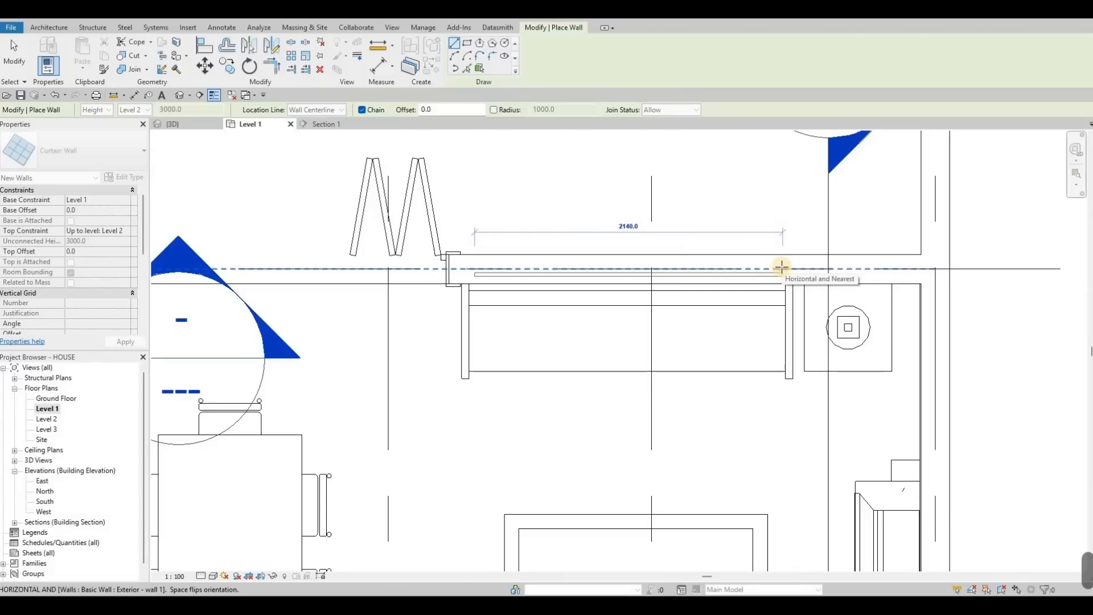
pyautogui.click(781, 267)
pyautogui.press('Escape')
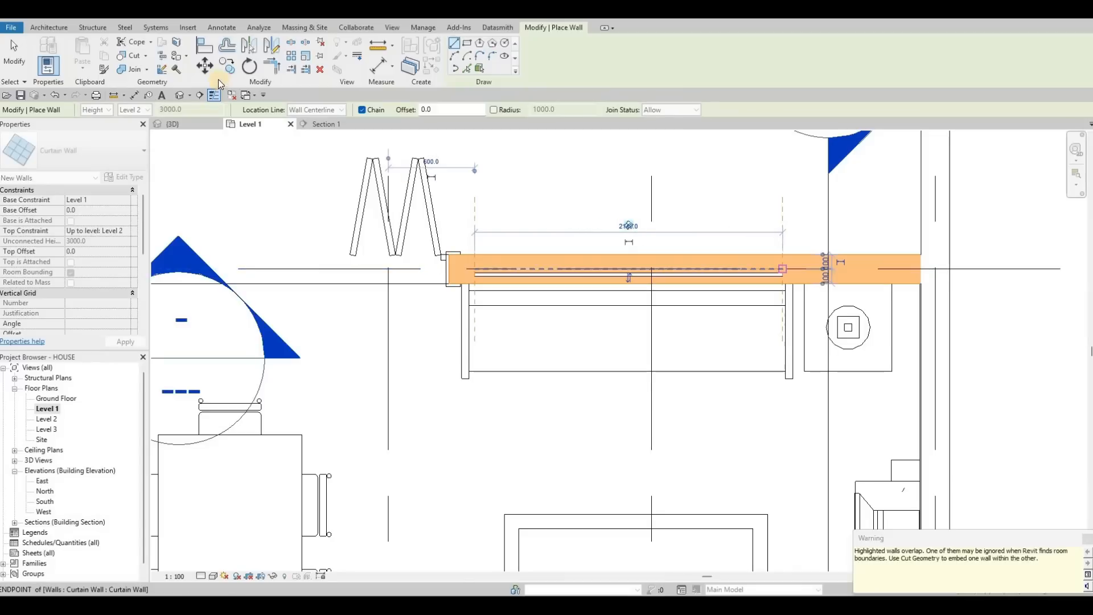
pyautogui.press('Escape')
pyautogui.press('Escape')
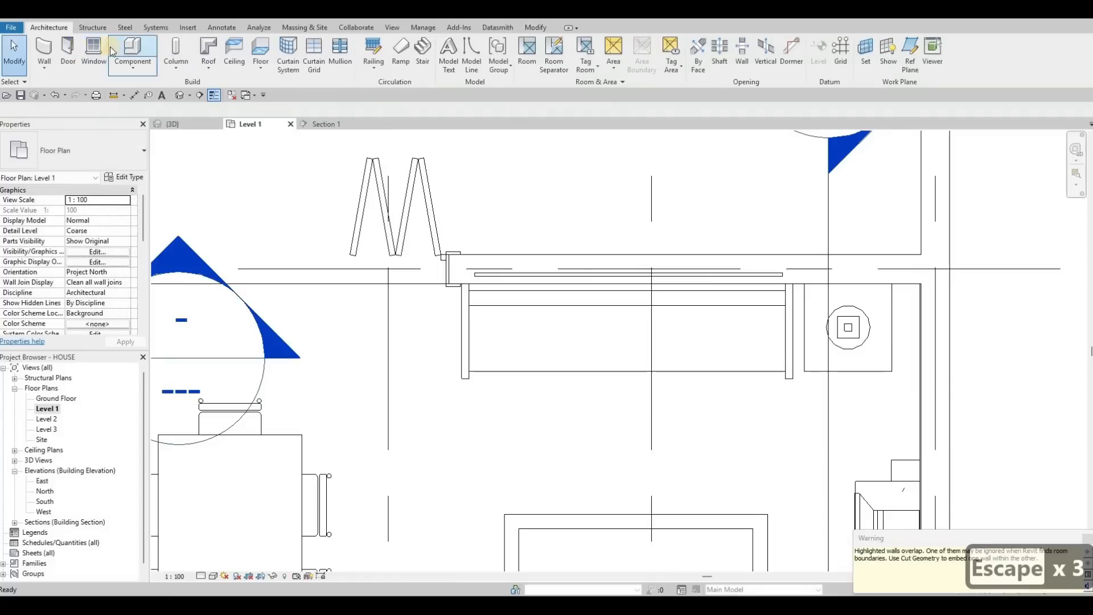
# - Cut the exterior wall with the overlapping curtain wall to embed it
pyautogui.click(544, 29)
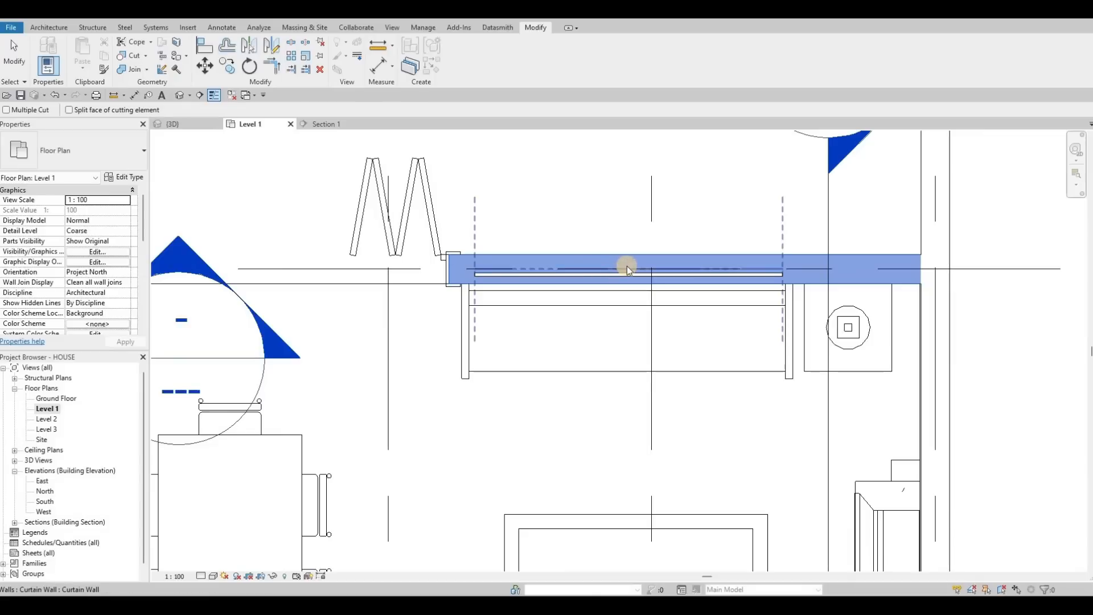
pyautogui.press('Escape')
pyautogui.press('Escape')
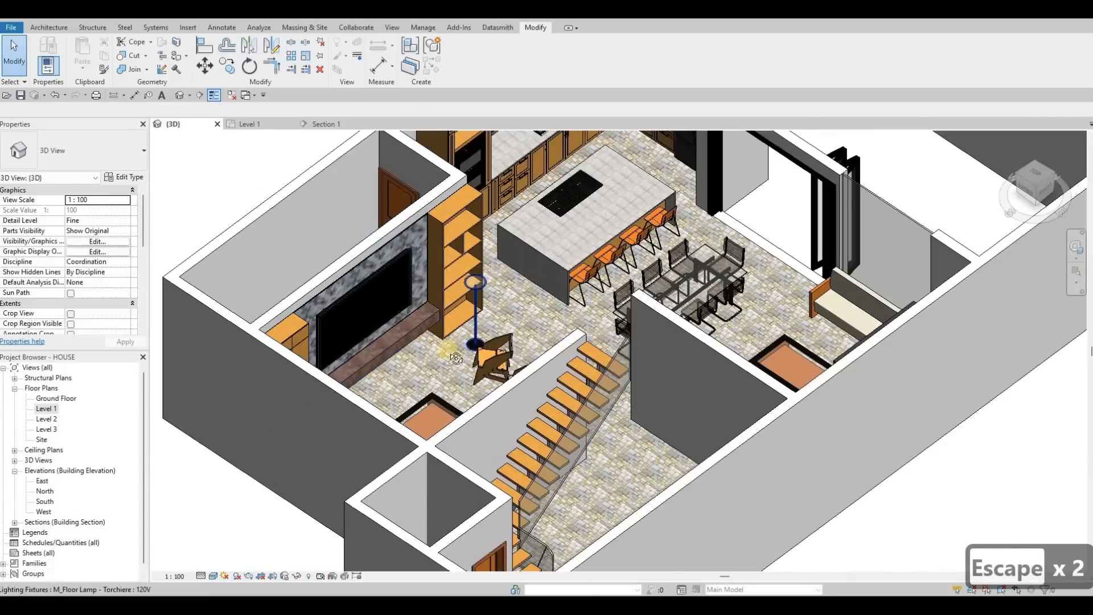
# - Shorten the curtain wall in 3D to a top offset of about -547 mm and a base offset of about 953 mm
pyautogui.moveTo(494, 407)
pyautogui.mouseDown(button='middle')
pyautogui.moveTo(442, 75)
pyautogui.moveTo(513, 240)
pyautogui.moveTo(563, 424)
pyautogui.moveTo(551, 357)
pyautogui.mouseUp(button='middle')
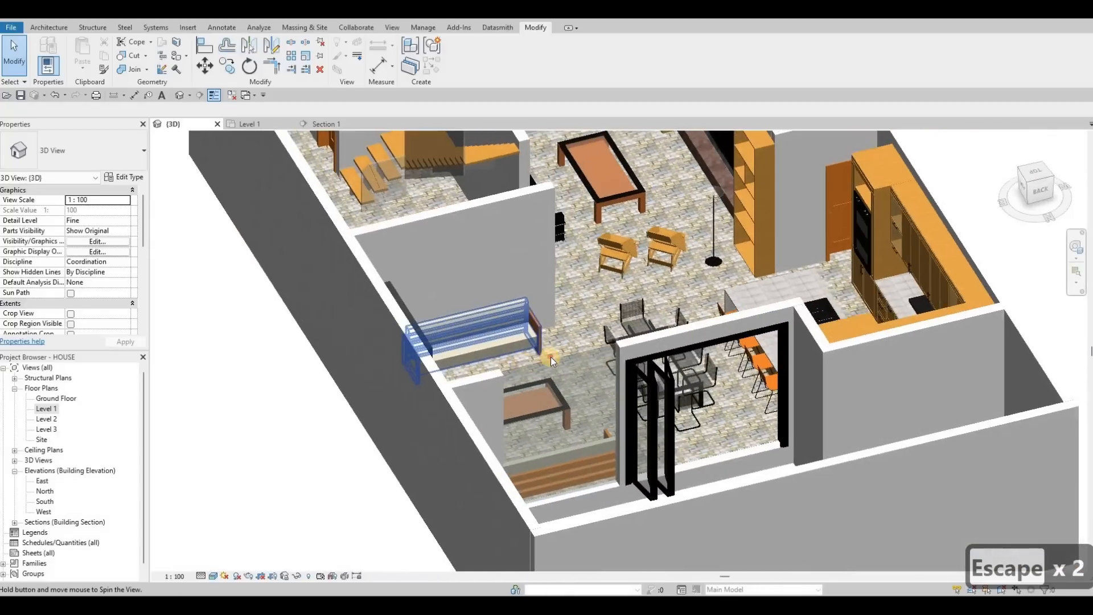
pyautogui.click(555, 379)
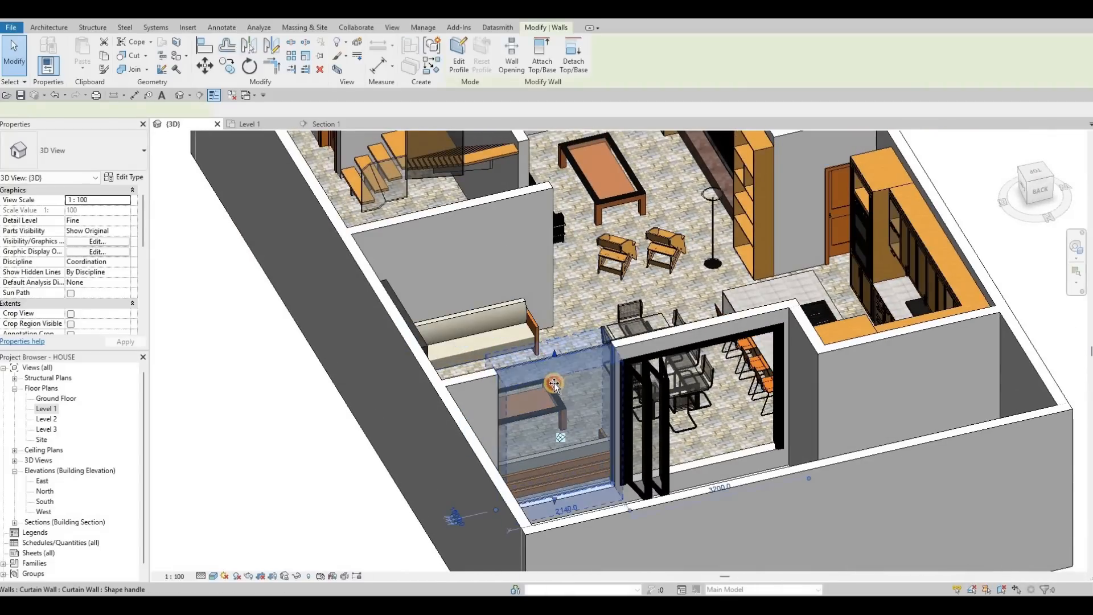
pyautogui.moveTo(554, 385); pyautogui.dragTo(504, 452)
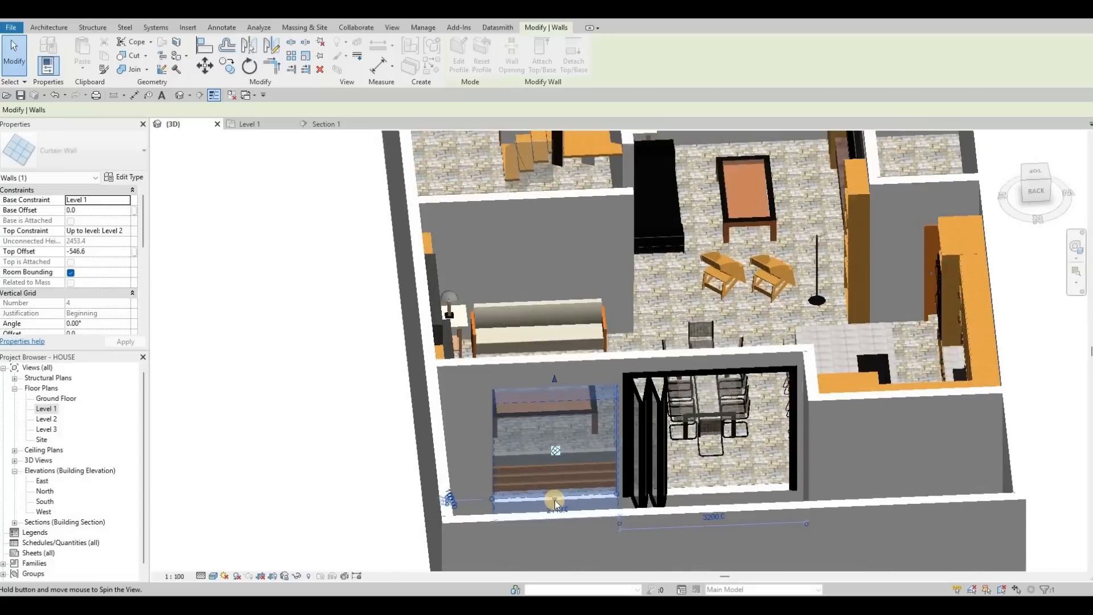
pyautogui.keyDown('shift'); pyautogui.moveTo(554, 500); pyautogui.dragTo(549, 458, button='middle'); pyautogui.keyUp('shift')
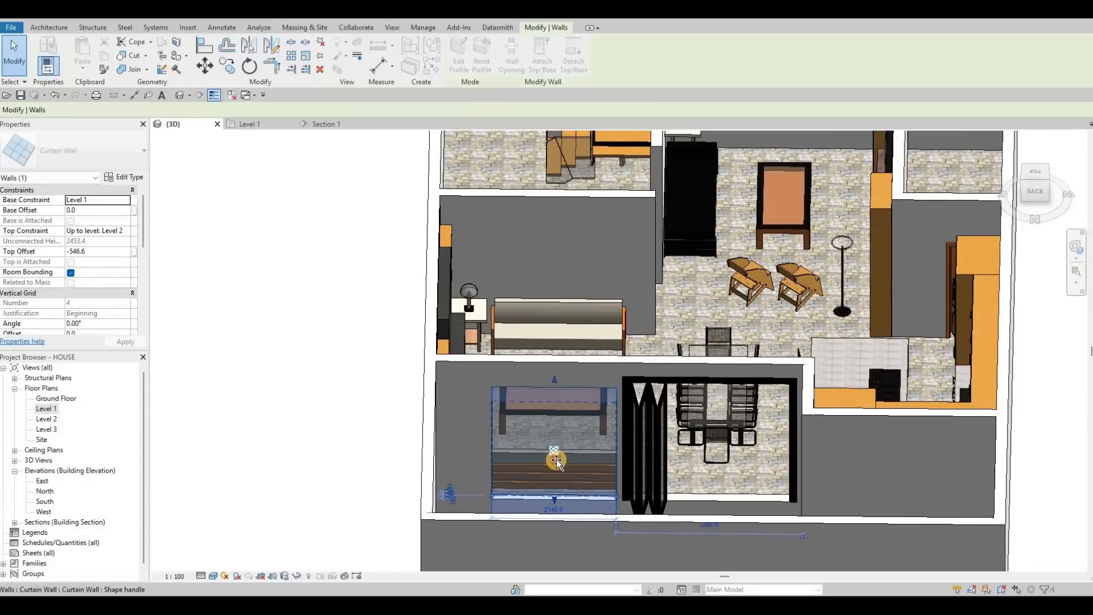
pyautogui.moveTo(556, 457); pyautogui.dragTo(569, 456)
pyautogui.press('Escape')
pyautogui.keyDown('shift'); pyautogui.moveTo(342, 454); pyautogui.dragTo(553, 397, button='middle'); pyautogui.keyUp('shift')
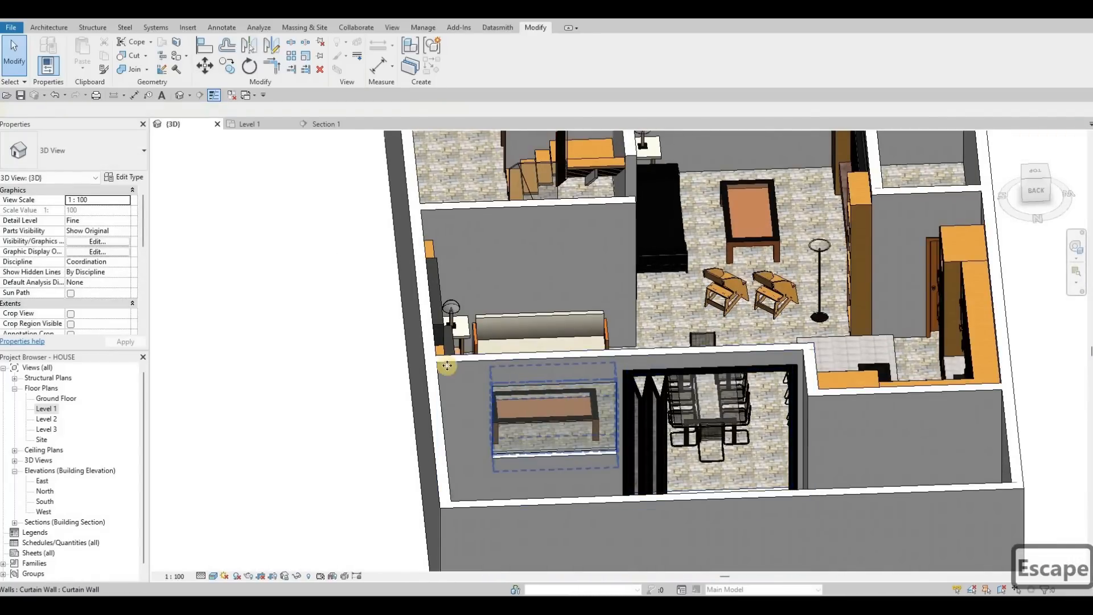
# - Set the top offset of the curtain wall beside the folding door to -550 mm
pyautogui.click(555, 419)
pyautogui.click(109, 251)
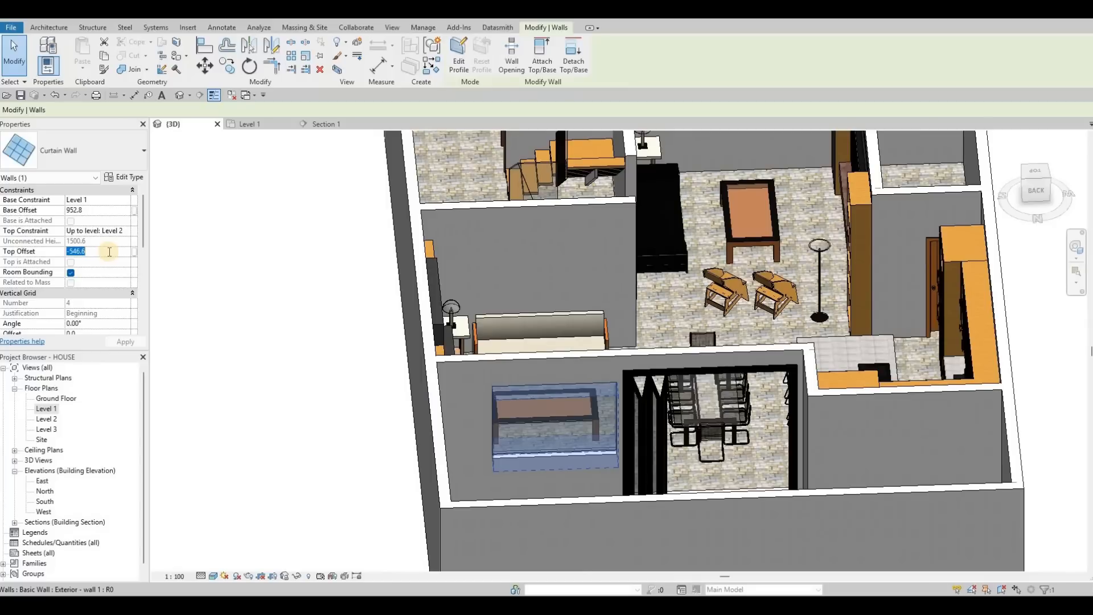
pyautogui.write('-550')
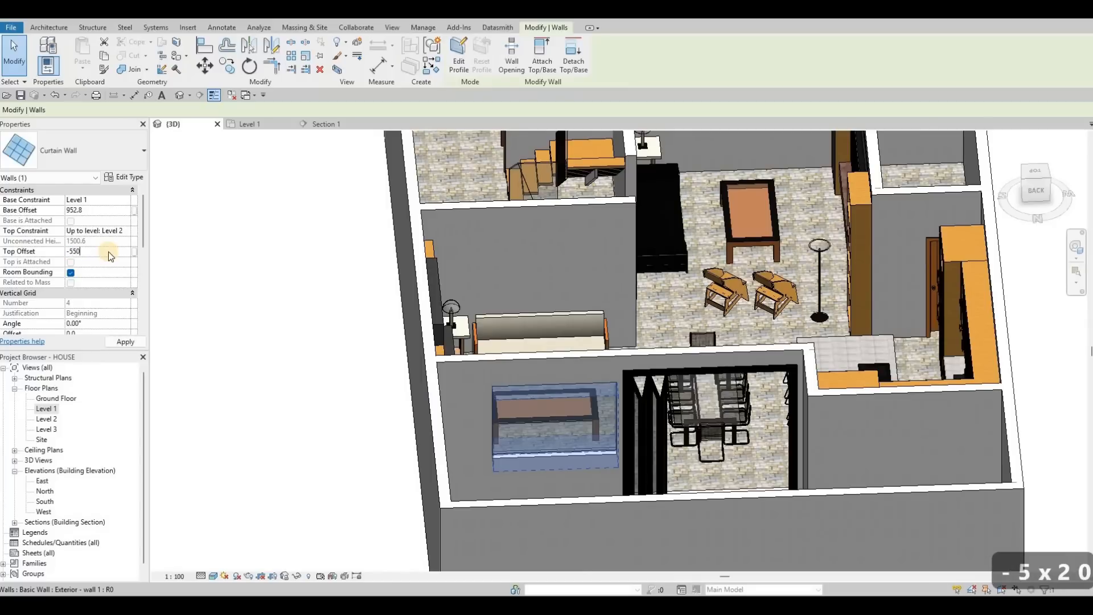
pyautogui.press('Return')
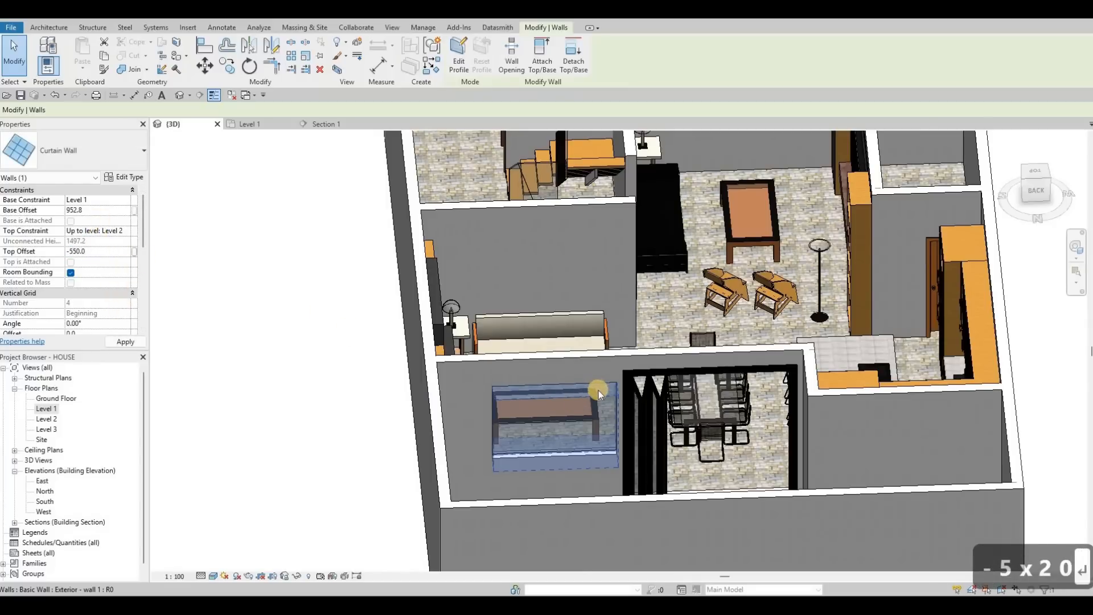
pyautogui.press('Escape')
pyautogui.press('Escape')
pyautogui.press('Escape')
# - In the Level 1 plan, draw a similar curtain wall in the sitting area's opposite exterior wall, between the storage unit and the side table
pyautogui.keyDown('shift'); pyautogui.moveTo(541, 404); pyautogui.dragTo(262, 127, button='middle'); pyautogui.keyUp('shift')
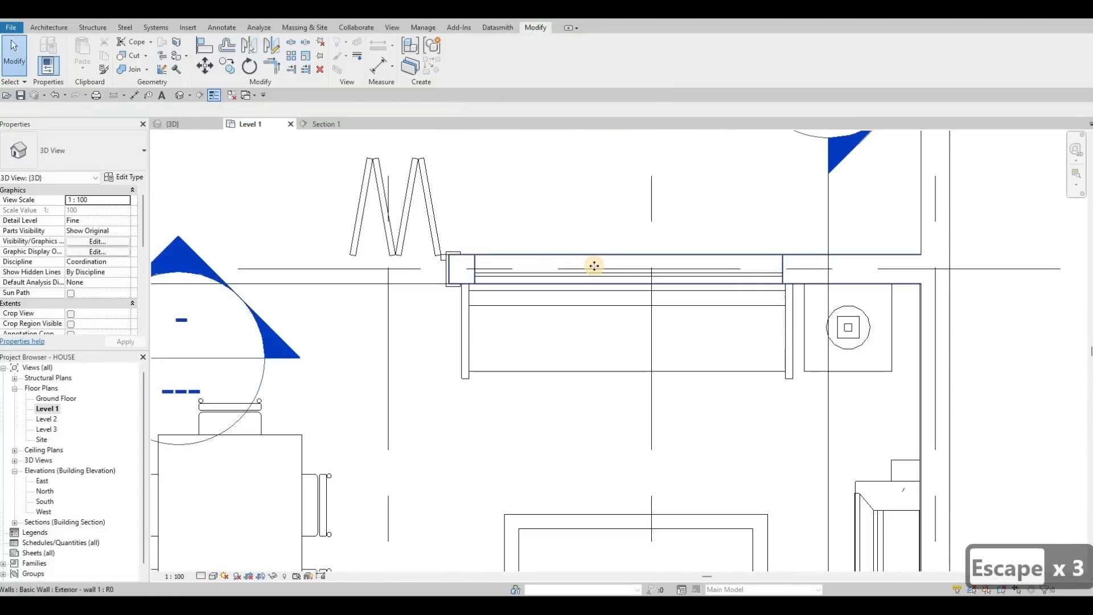
pyautogui.press('Escape')
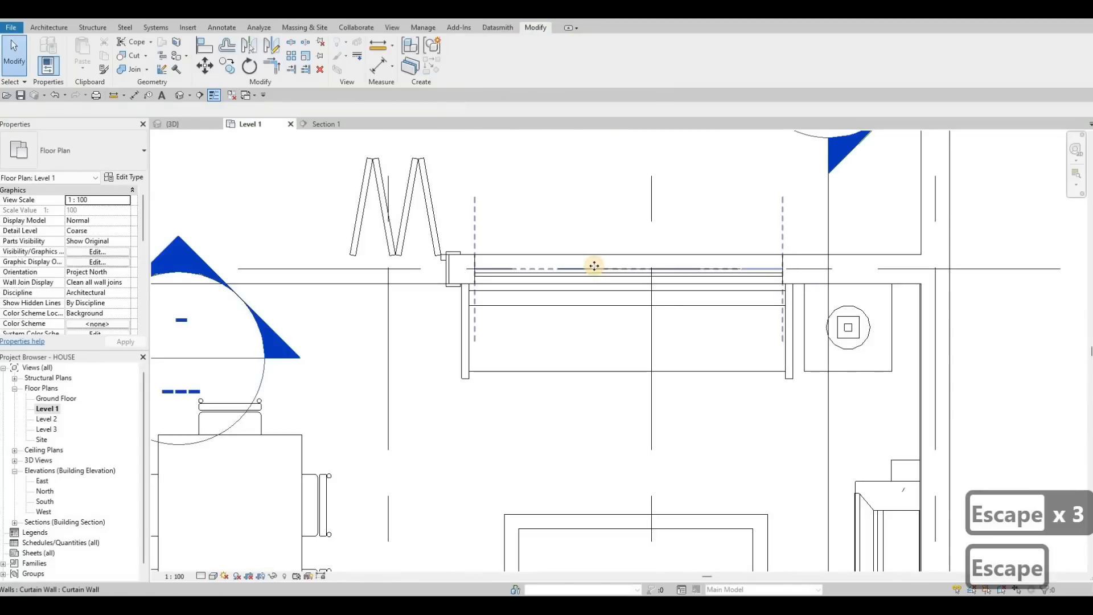
pyautogui.click(593, 266)
pyautogui.press('c')
pyautogui.press('s')
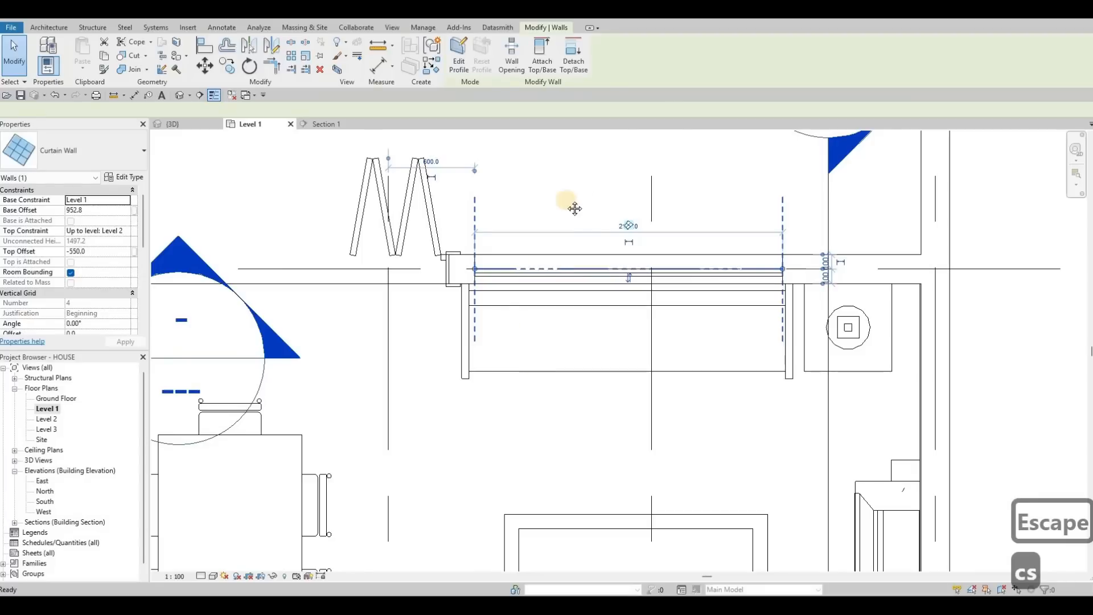
pyautogui.scroll(-4, 594, 268)
pyautogui.moveTo(488, 514); pyautogui.dragTo(536, 343, button='middle')
pyautogui.moveTo(563, 552); pyautogui.dragTo(577, 341, button='middle')
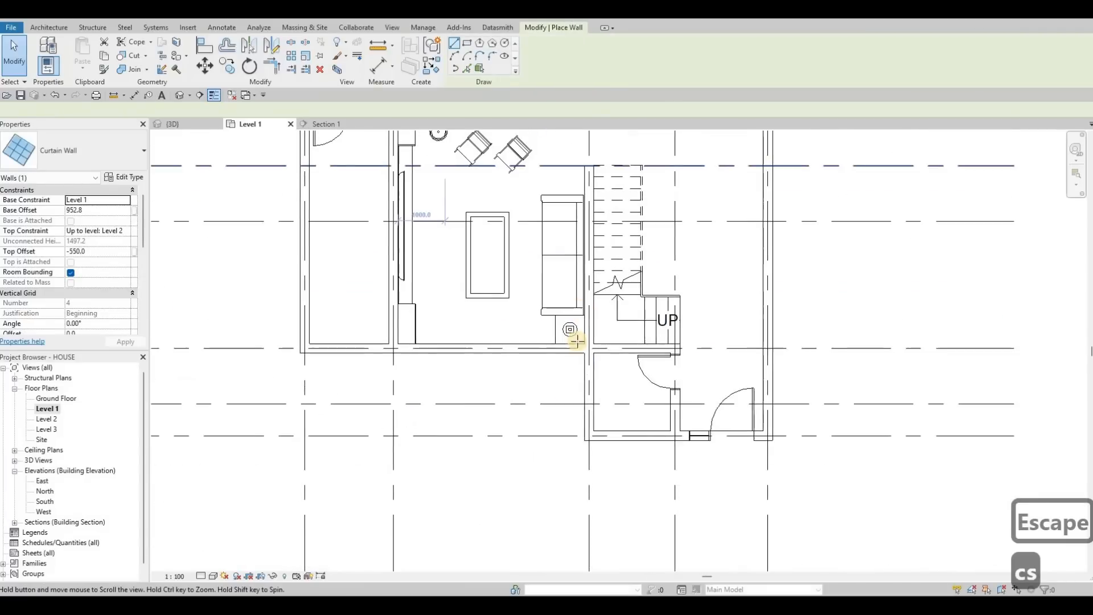
pyautogui.scroll(4, 592, 339)
pyautogui.click(594, 340)
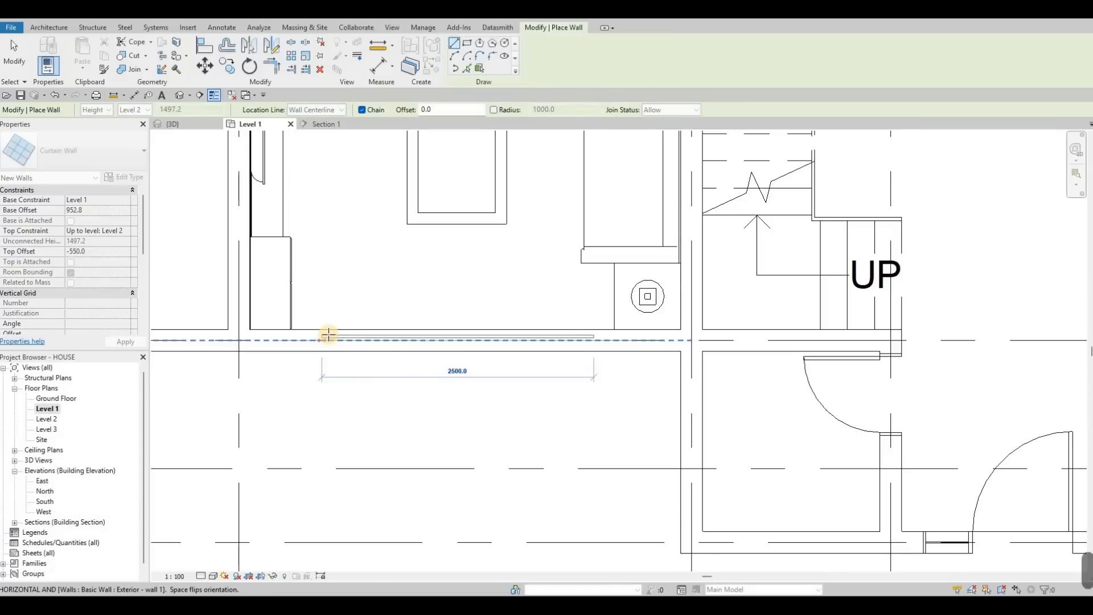
pyautogui.click(351, 323)
pyautogui.press('Escape')
pyautogui.press('Escape')
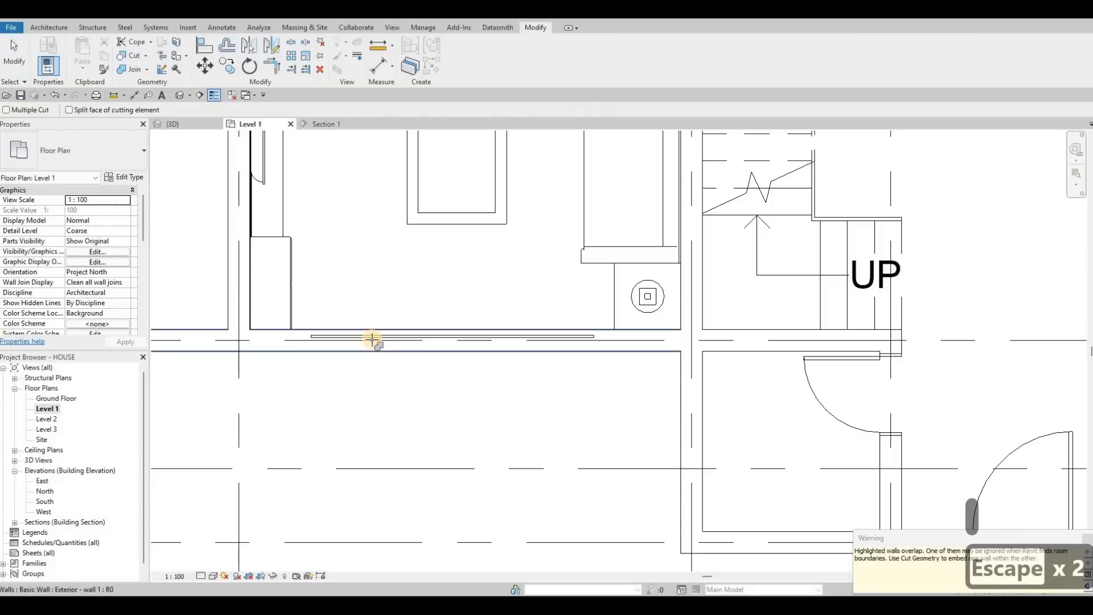
# - Cut the exterior wall with the new overlapping curtain wall to embed it
pyautogui.click(351, 307)
pyautogui.click(177, 97)
pyautogui.press('Escape')
pyautogui.press('Escape')
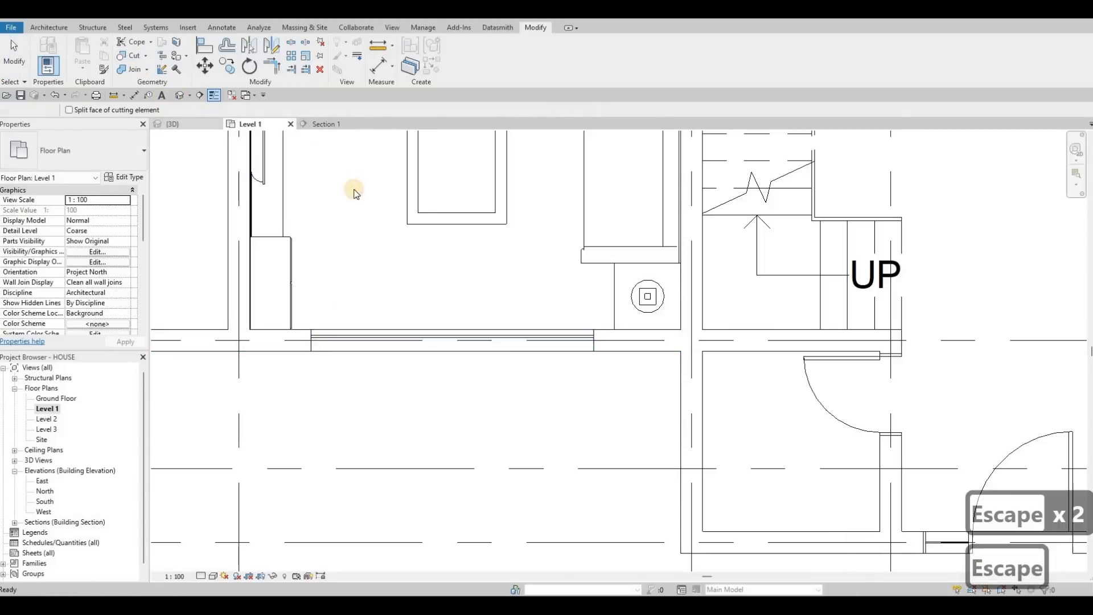
pyautogui.keyDown('shift'); pyautogui.moveTo(205, 318); pyautogui.dragTo(215, 340, button='middle'); pyautogui.keyUp('shift')
pyautogui.scroll(4, 501, 348)
pyautogui.scroll(-3, 135, 296)
pyautogui.doubleClick(47, 410)
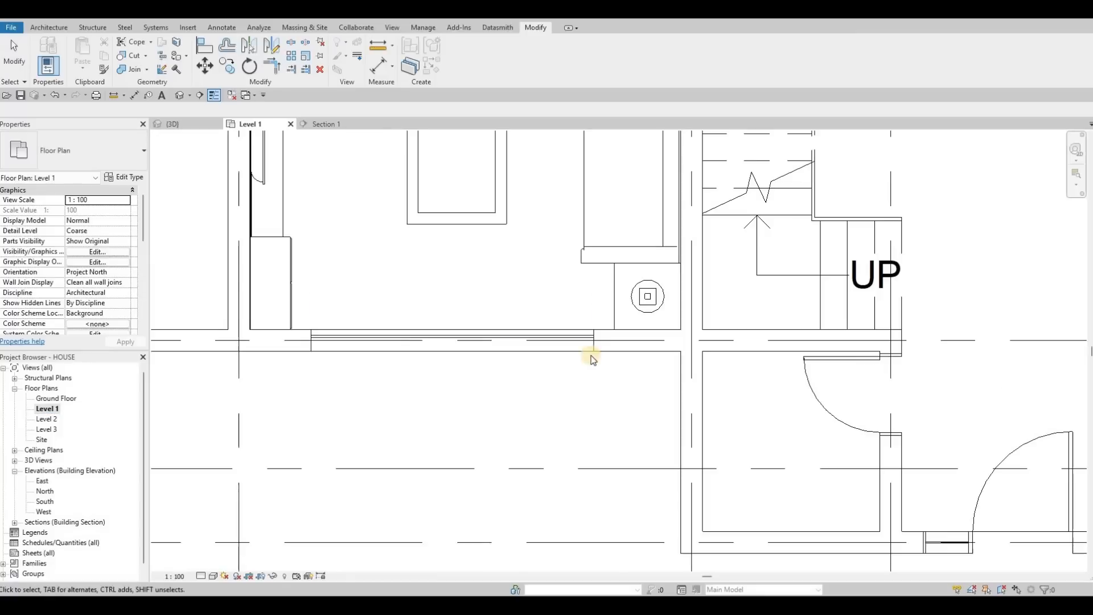
# - Start loading a family and browse the US Imperial library to Plumbing, Architectural, Fixtures
pyautogui.scroll(-3, 591, 358)
pyautogui.moveTo(613, 410); pyautogui.dragTo(578, 373, button='middle')
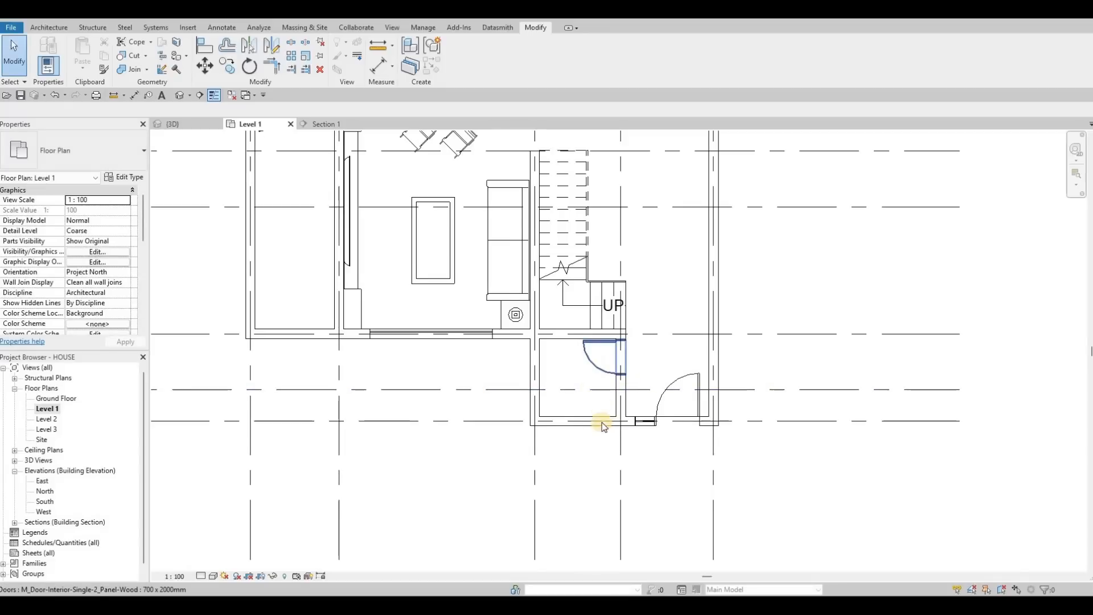
pyautogui.moveTo(603, 425); pyautogui.dragTo(599, 456, button='middle')
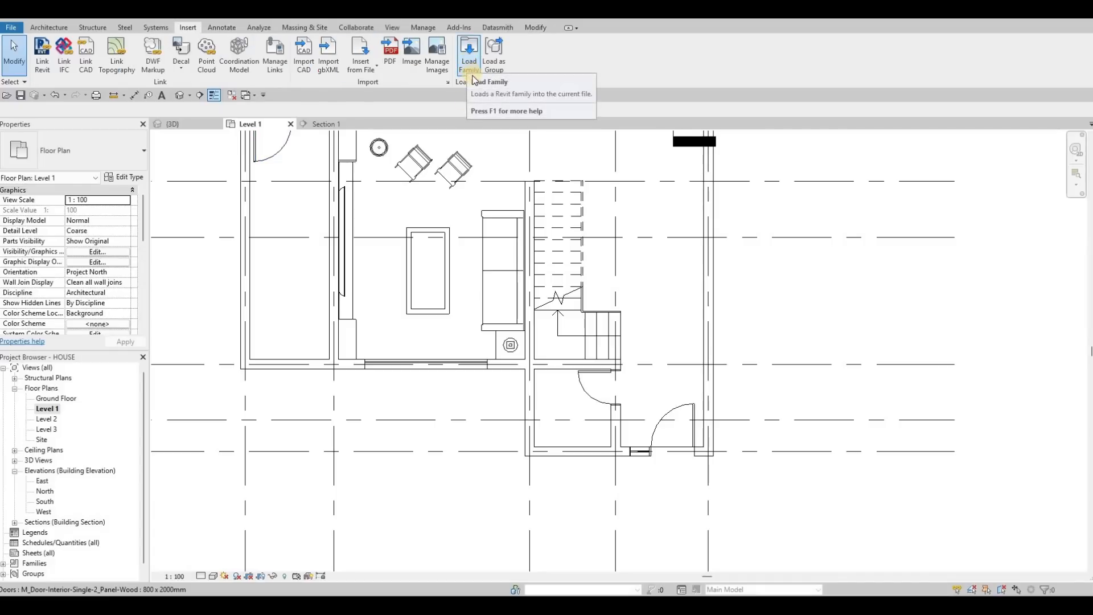
pyautogui.click(468, 63)
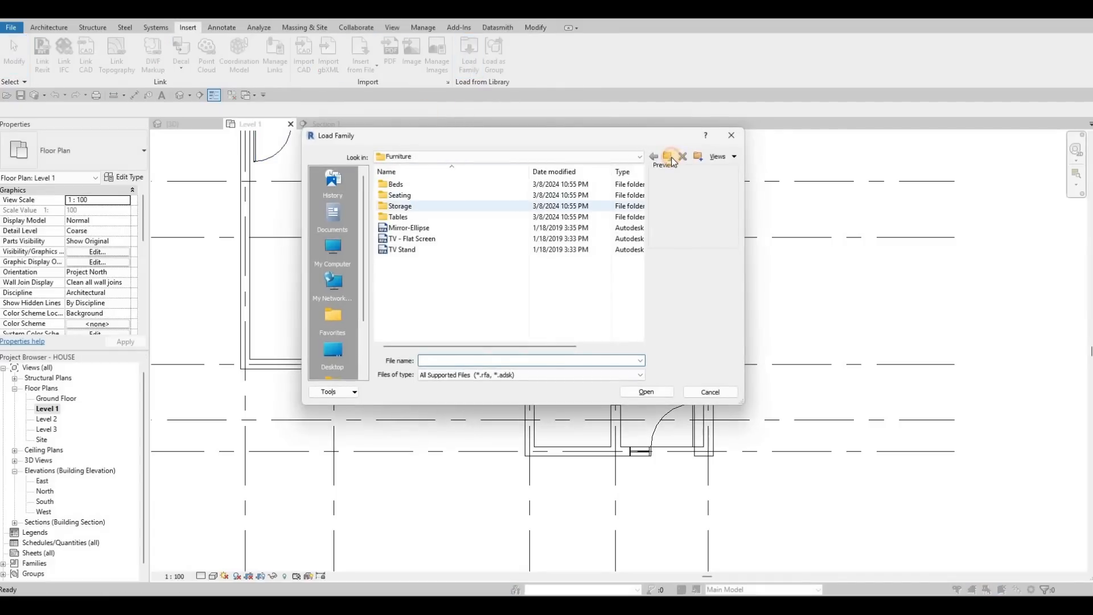
pyautogui.click(668, 156)
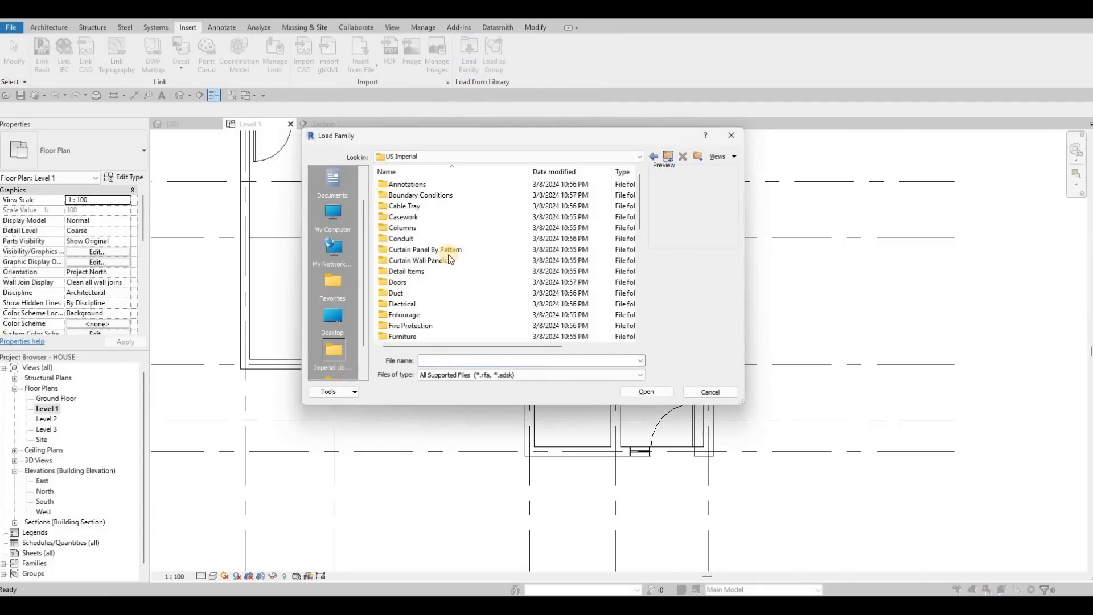
pyautogui.scroll(-1, 428, 292)
pyautogui.scroll(-2, 431, 296)
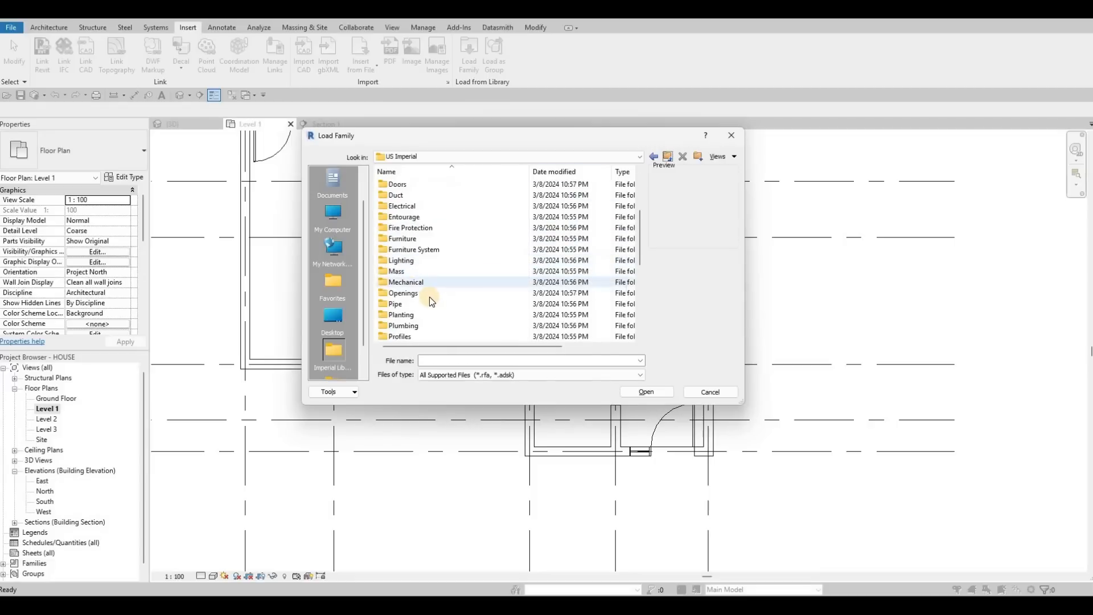
pyautogui.doubleClick(421, 292)
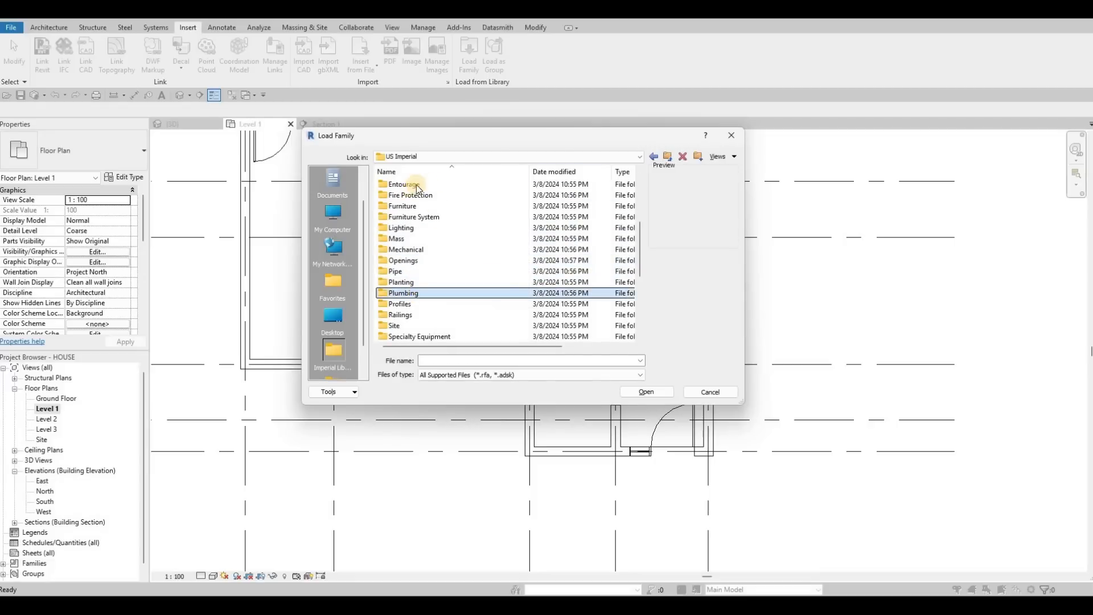
pyautogui.doubleClick(417, 185)
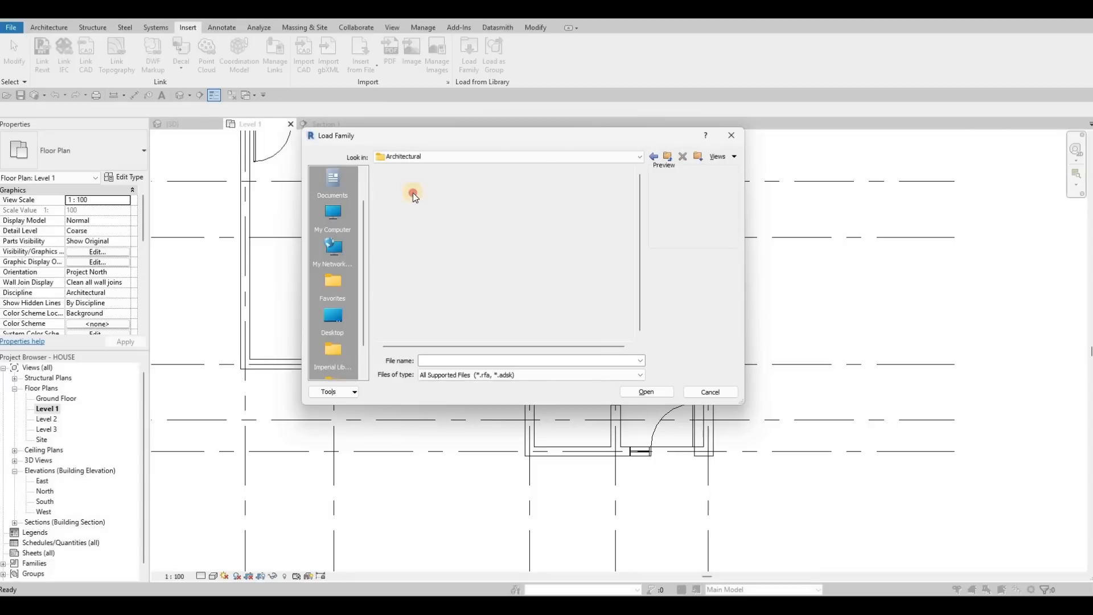
pyautogui.press('Return')
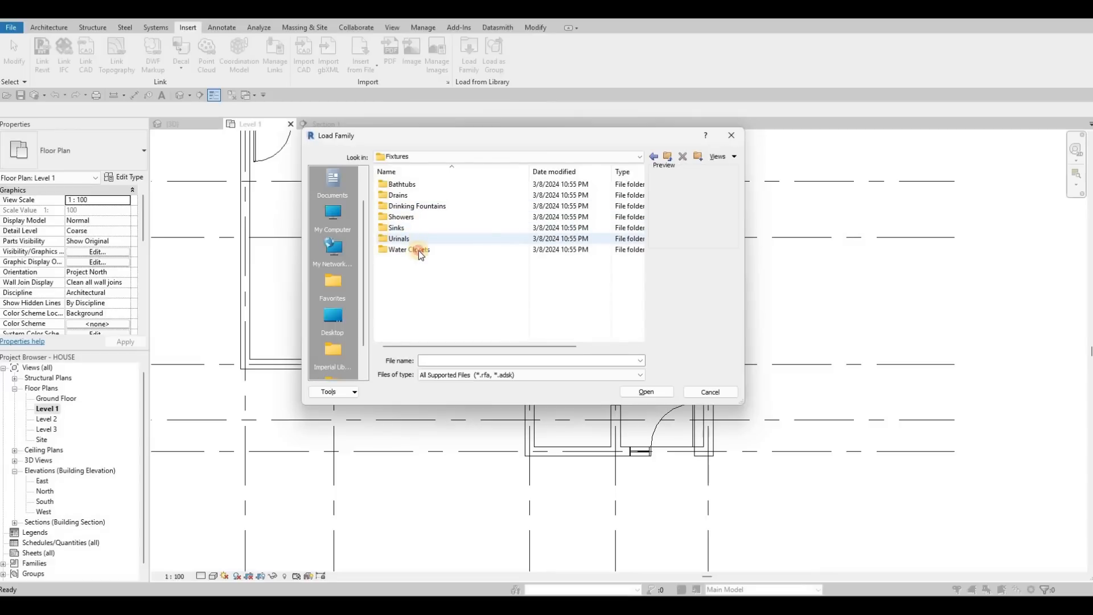
# - Load the Toilet-Domestic-3D family from the Water Closets folder
pyautogui.click(429, 249)
pyautogui.press('Return')
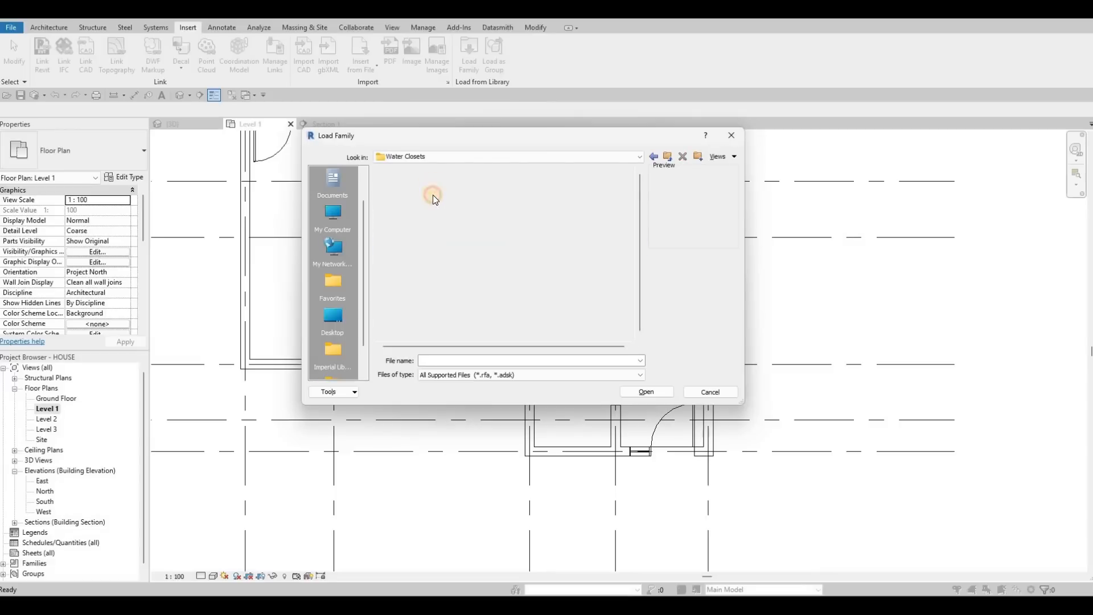
pyautogui.click(429, 210)
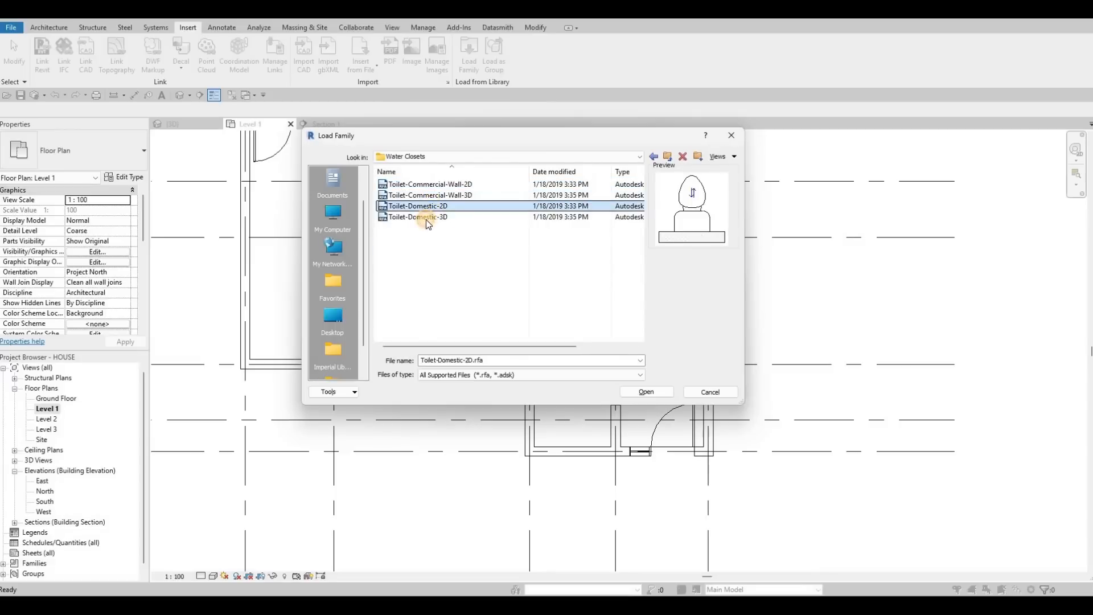
pyautogui.click(428, 218)
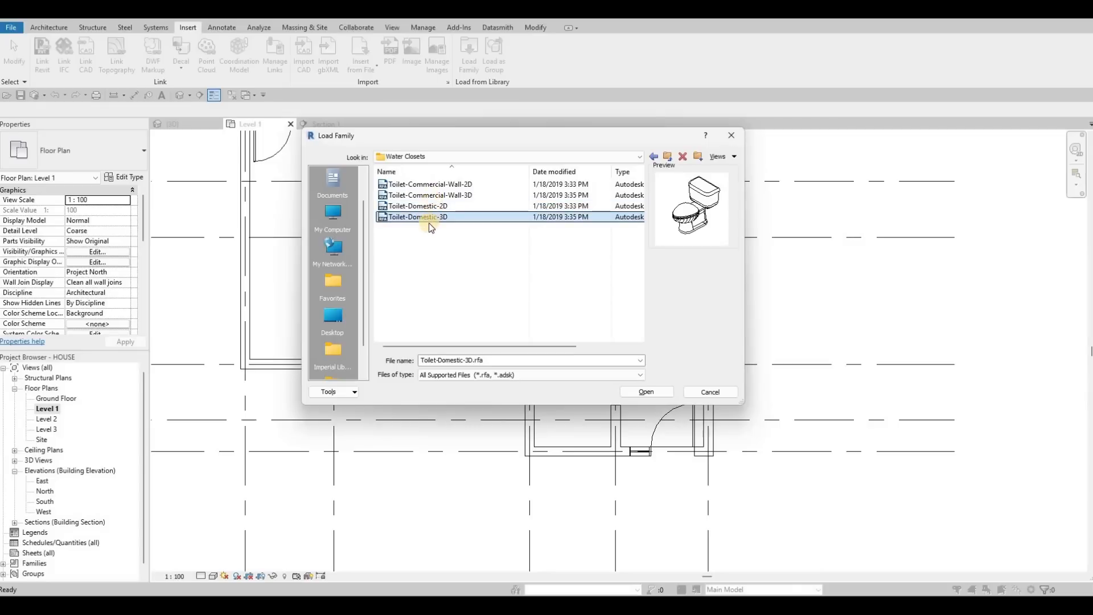
pyautogui.click(429, 195)
pyautogui.click(645, 392)
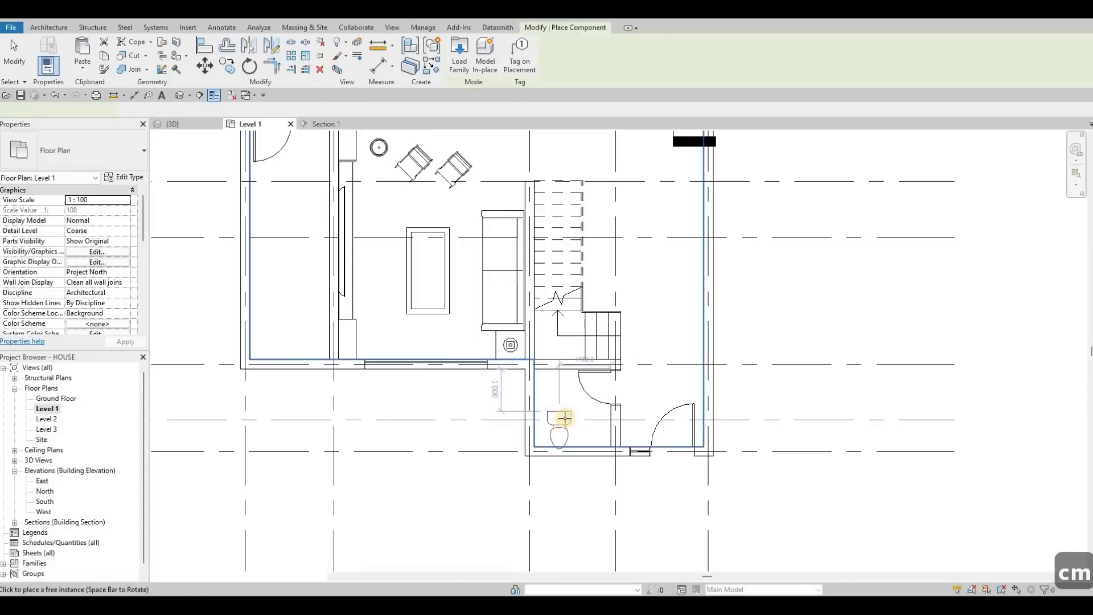
# - Place the toilet in the small room beside the entrance, rotated so its tank backs onto the exterior wall
pyautogui.press('space')
pyautogui.press('space')
pyautogui.scroll(4, 560, 417)
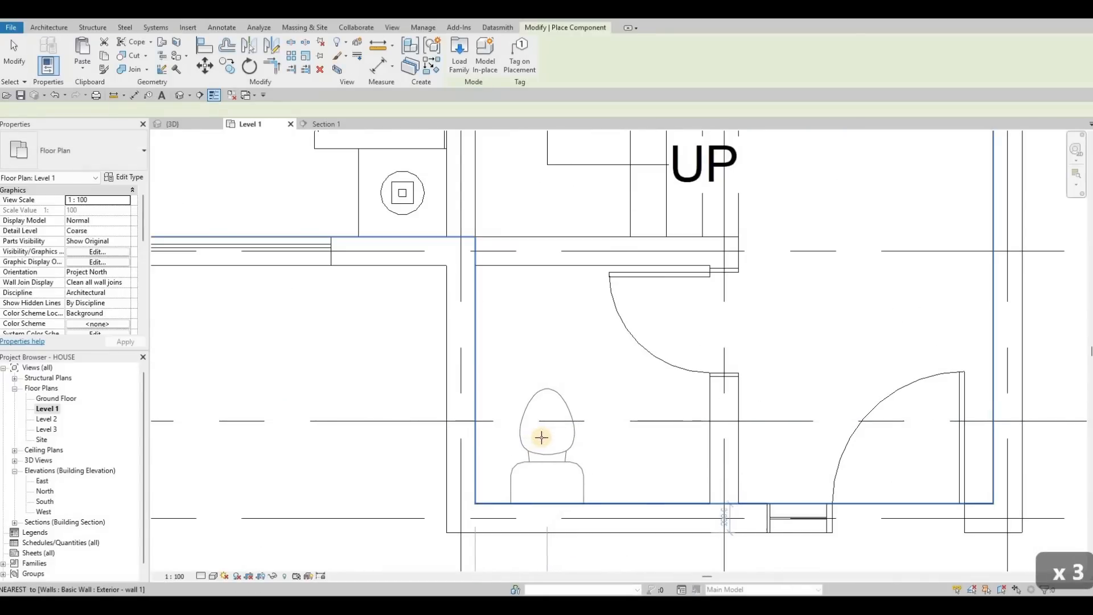
pyautogui.click(541, 437)
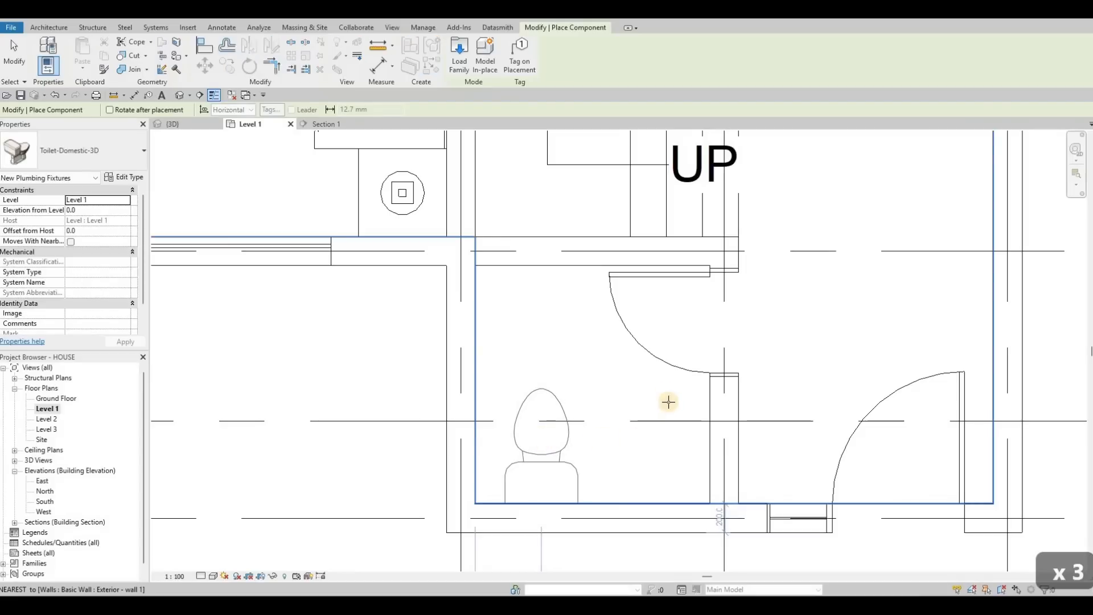
pyautogui.press('Escape')
pyautogui.press('Escape')
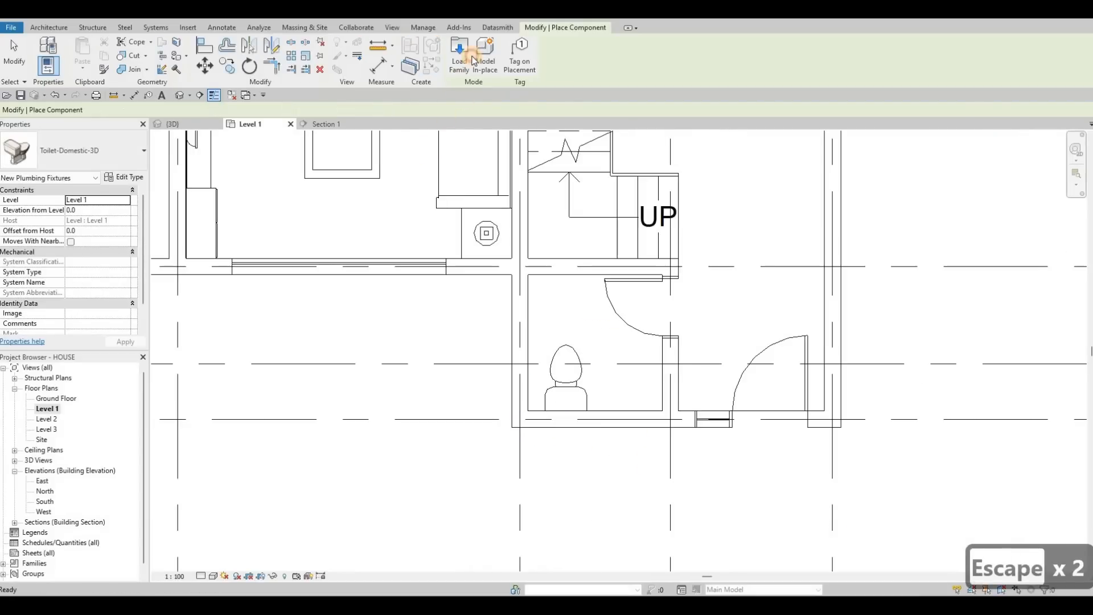
# - Load the Sink Vanity-Square family from the Sinks folder of the plumbing fixtures library
pyautogui.click(188, 27)
pyautogui.click(470, 58)
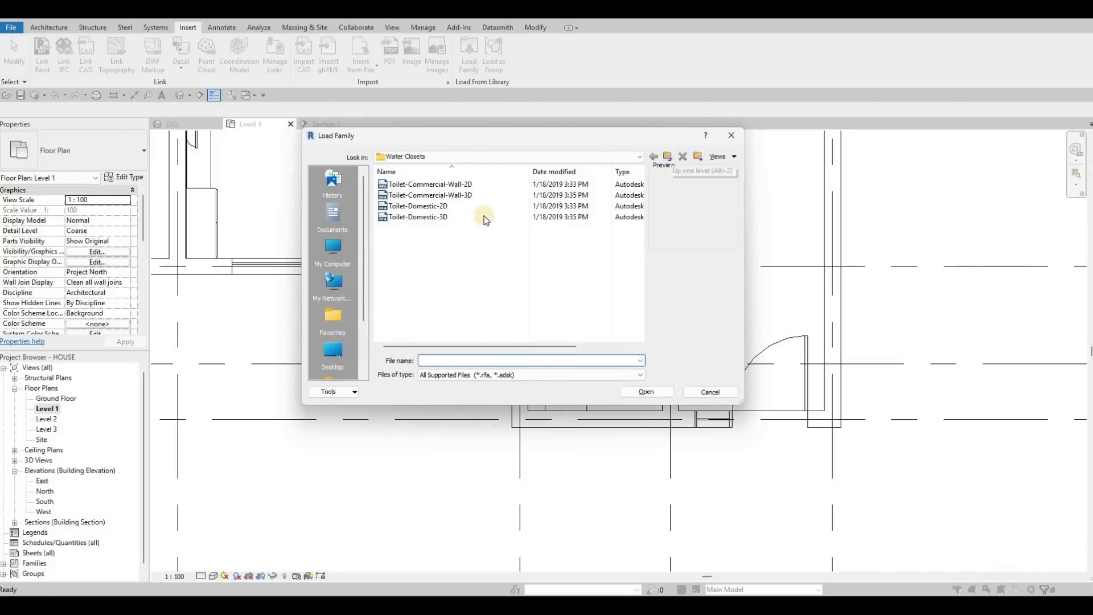
pyautogui.press('BackSpace')
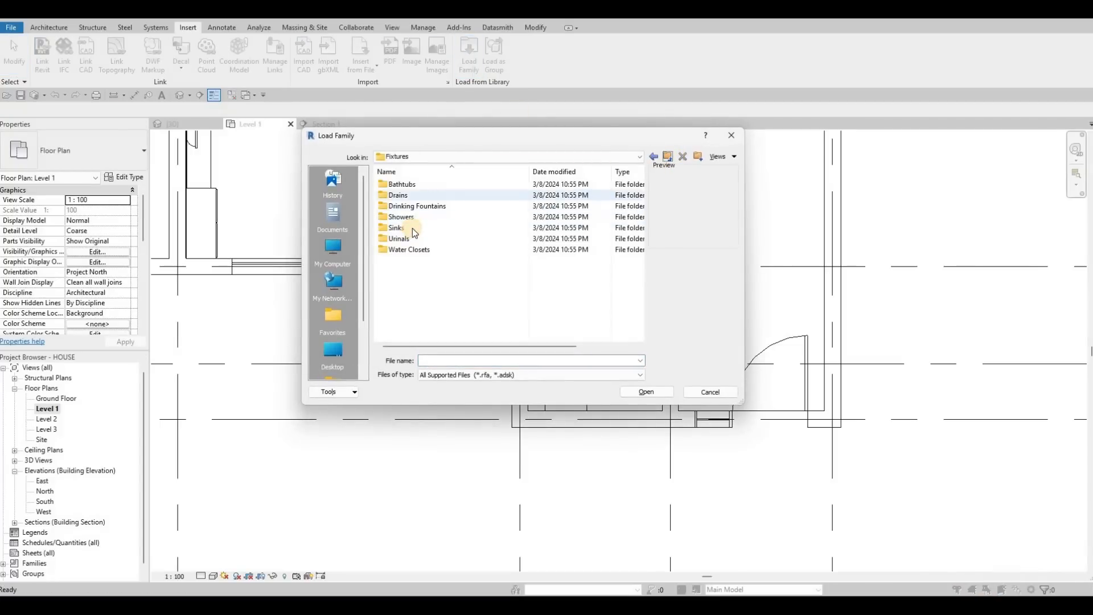
pyautogui.press('Return')
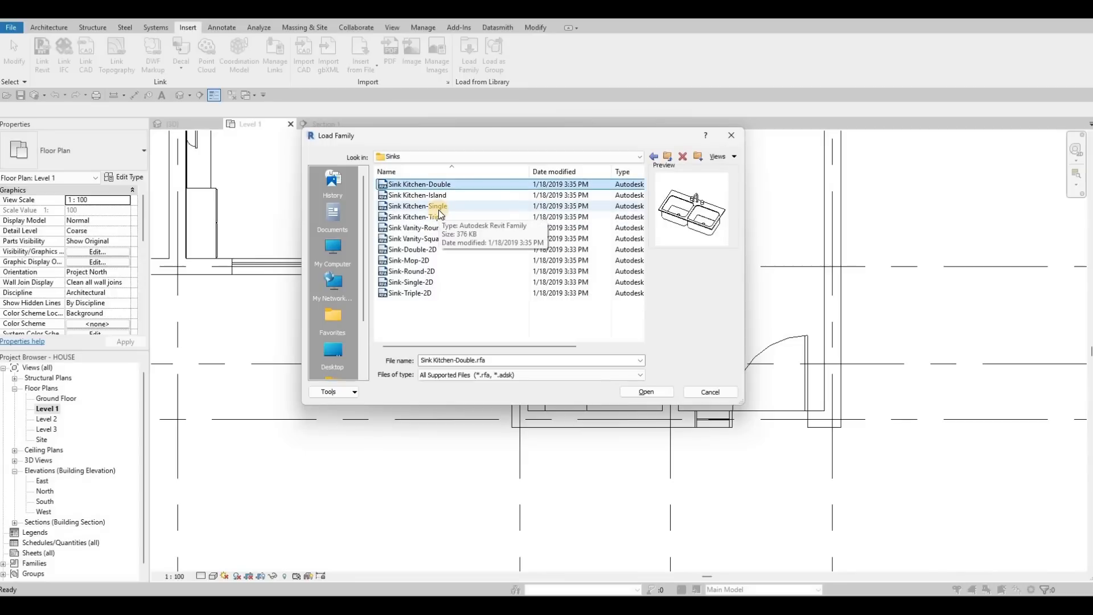
pyautogui.press('Down')
pyautogui.press('Down')
pyautogui.press('Up')
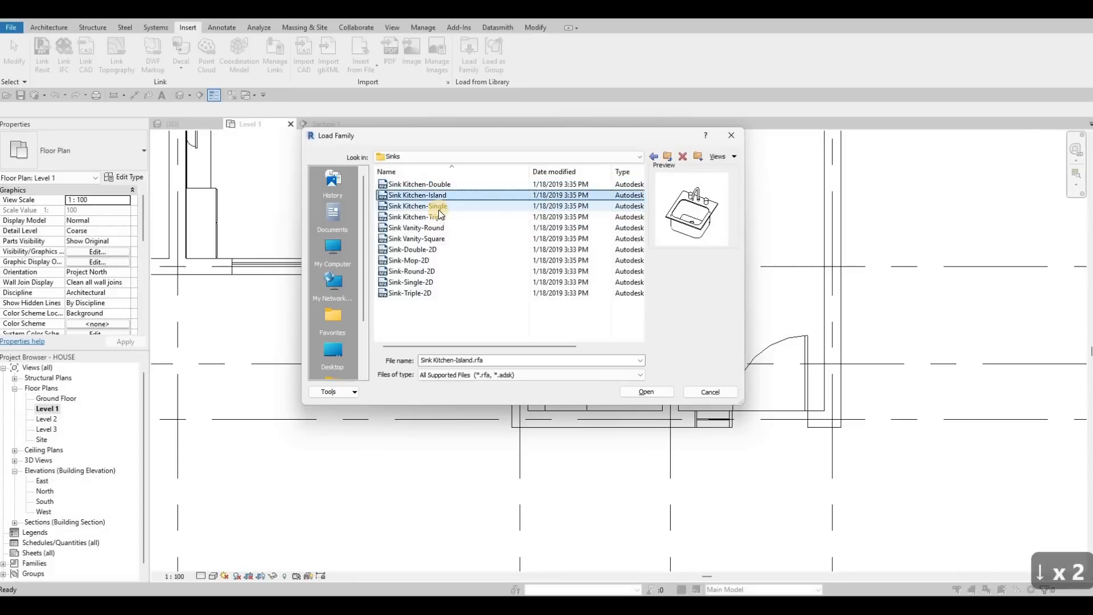
pyautogui.press('Down')
pyautogui.press('Down')
pyautogui.press('Down')
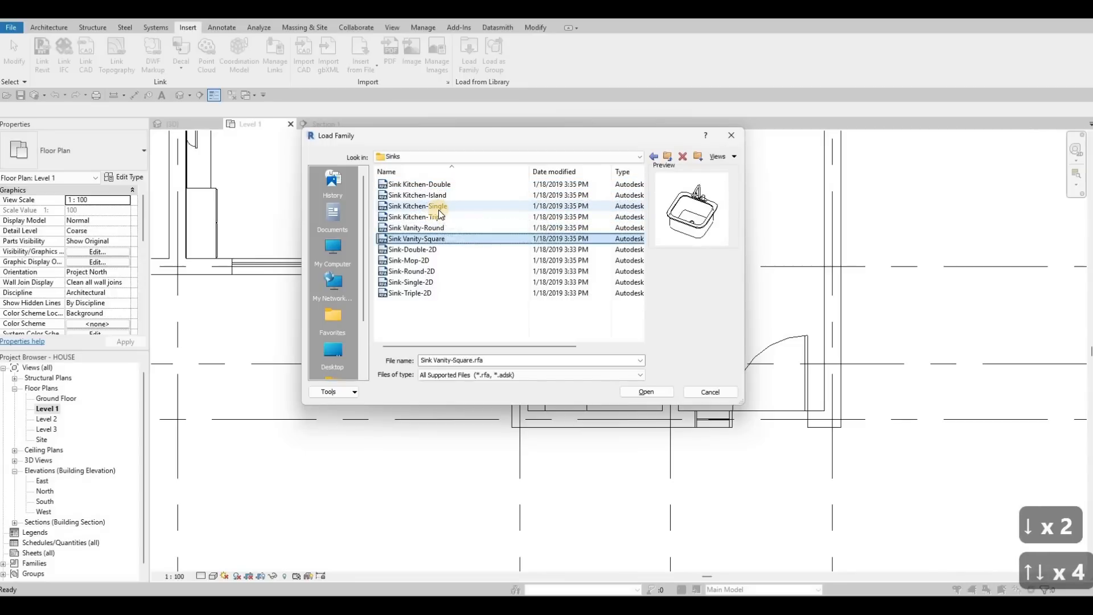
pyautogui.click(460, 240)
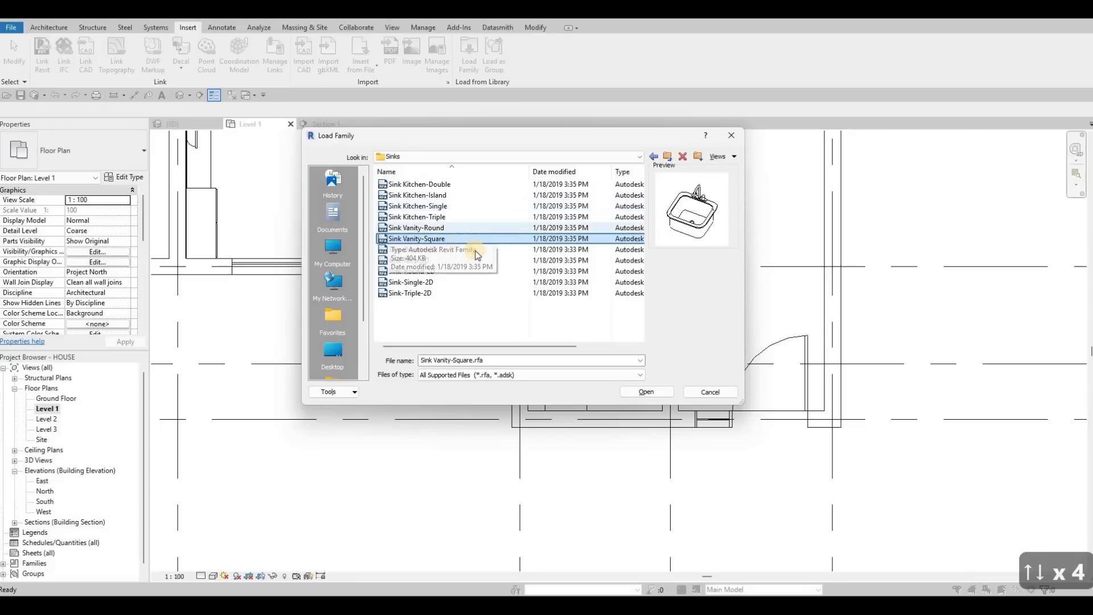
pyautogui.click(647, 392)
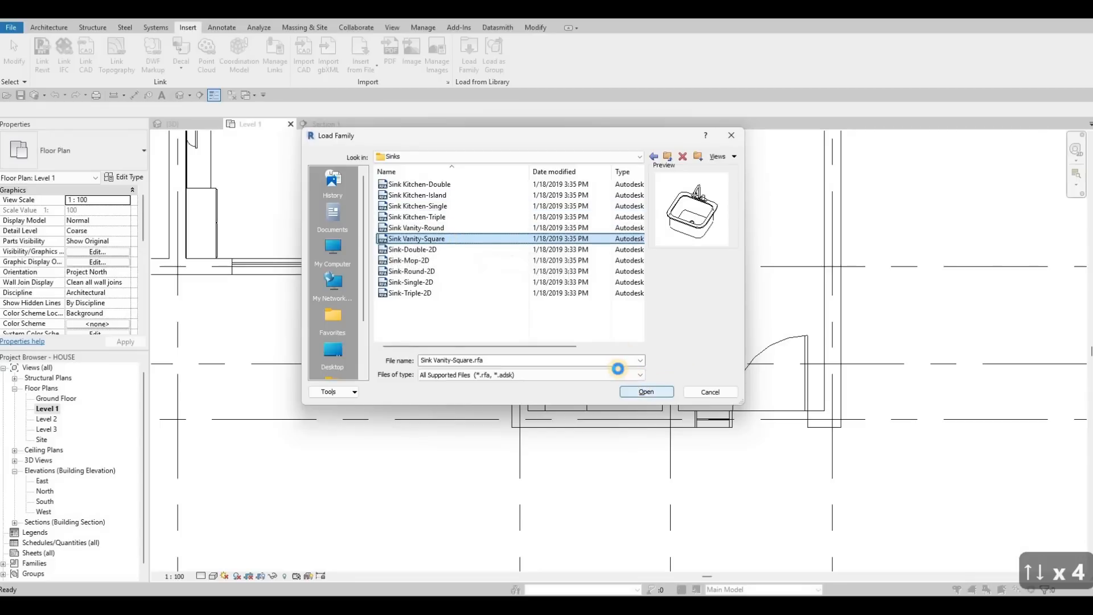
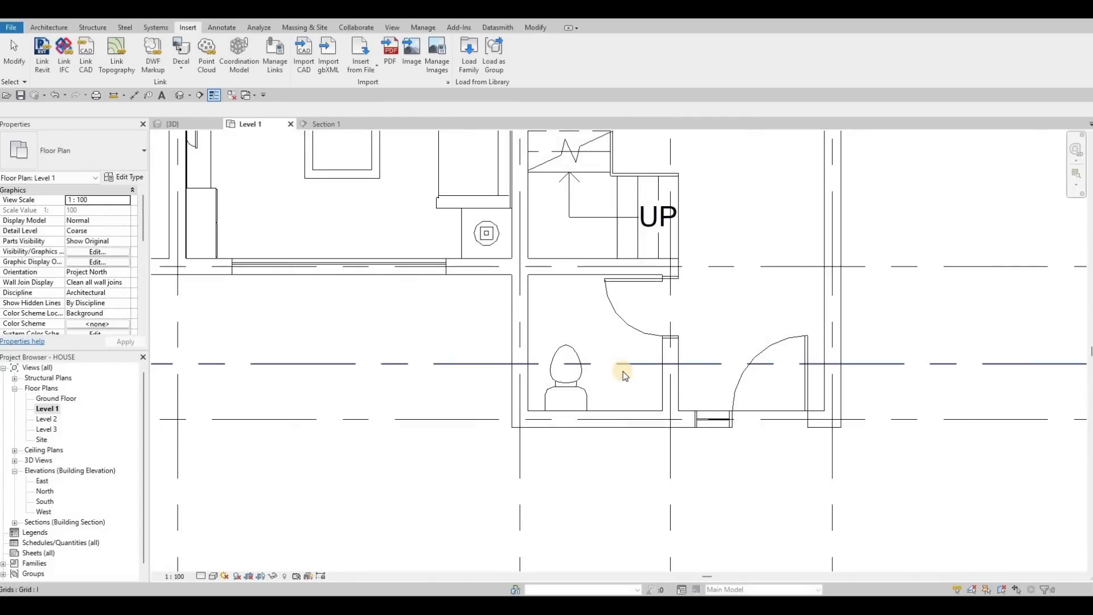
# - Place the Sink Vanity-Square 20" x 18" beside the toilet, rotated so its faucet backs onto the interior wall
pyautogui.press('c')
pyautogui.press('m')
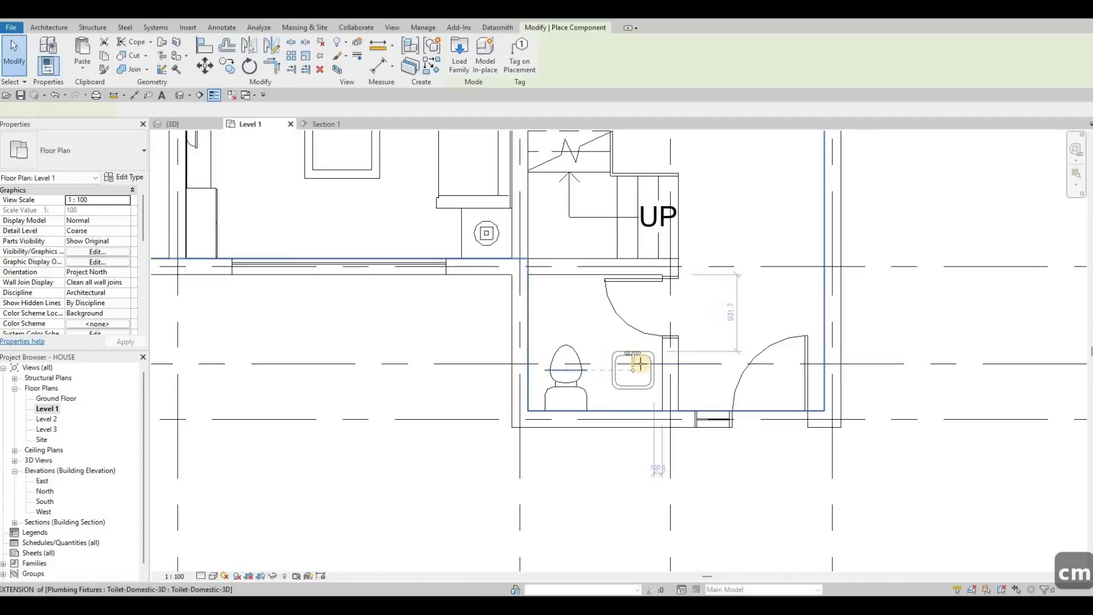
pyautogui.press('space')
pyautogui.press('space')
pyautogui.press('space')
pyautogui.press('space')
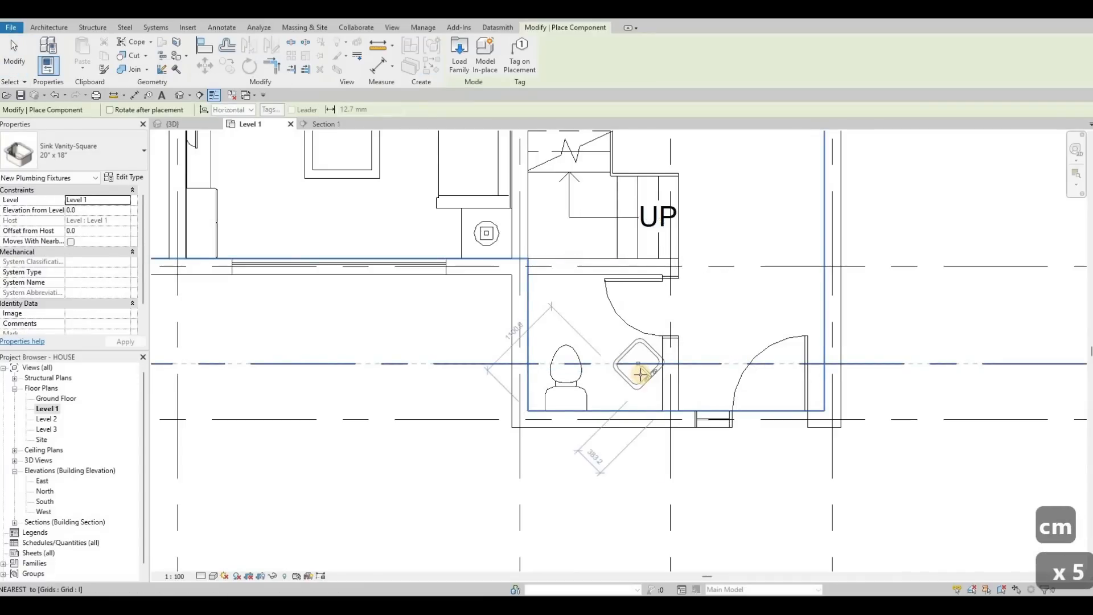
pyautogui.click(640, 374)
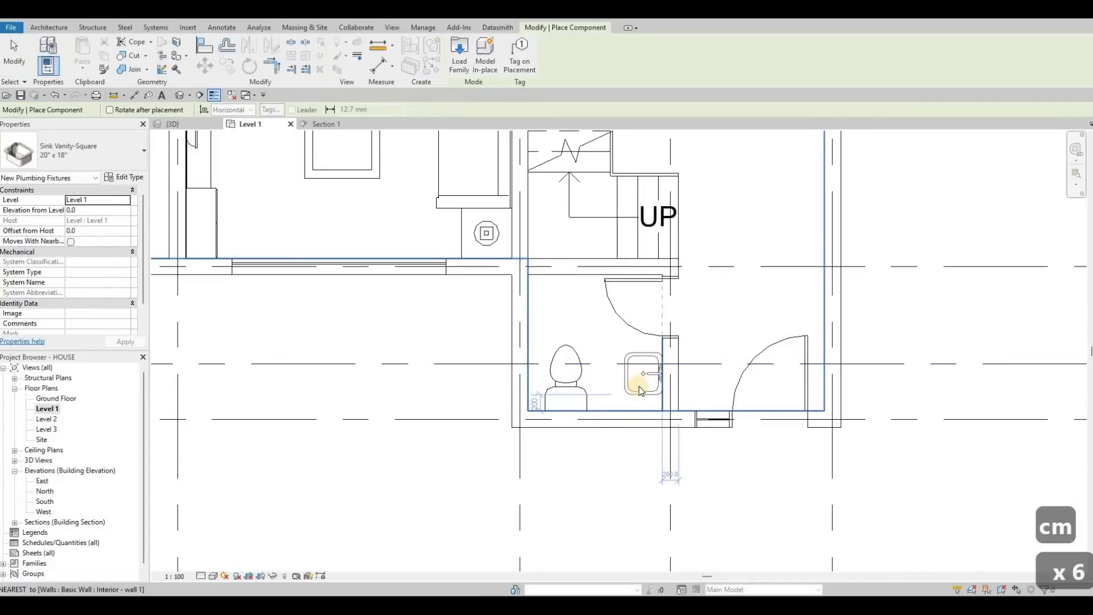
pyautogui.press('Escape')
pyautogui.press('Escape')
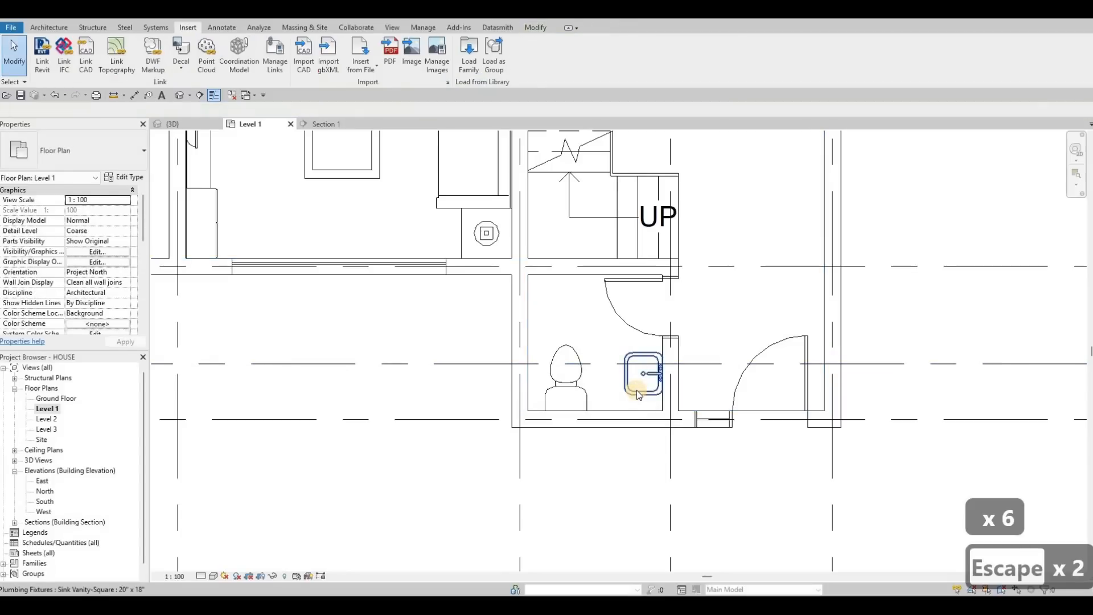
# - Nudge the sink closer to the interior wall and slightly towards the exterior wall
pyautogui.click(638, 393)
pyautogui.press('Left')
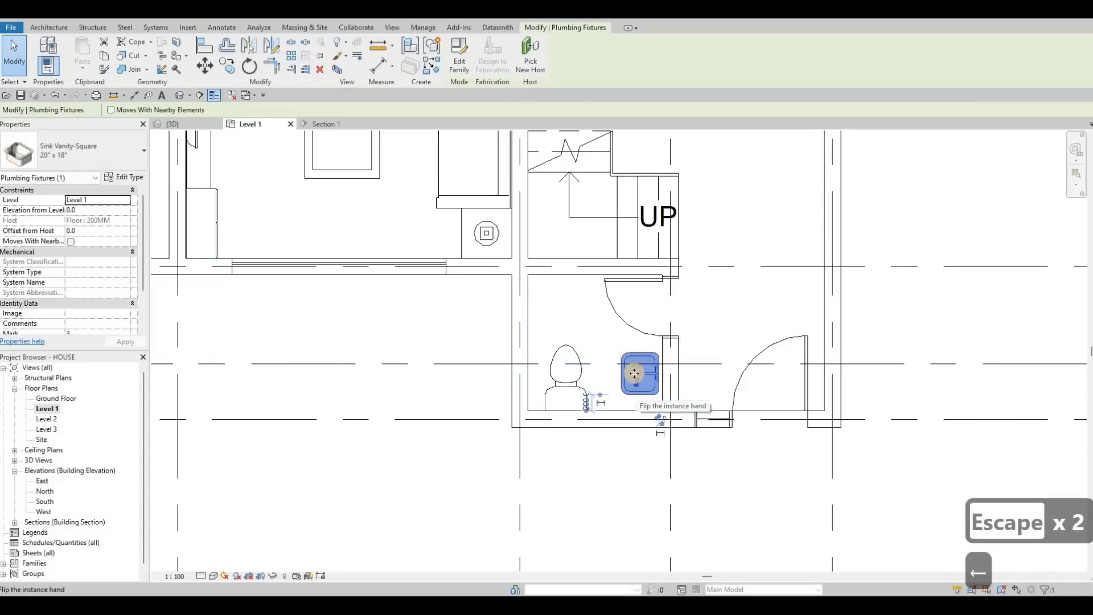
pyautogui.scroll(4, 635, 373)
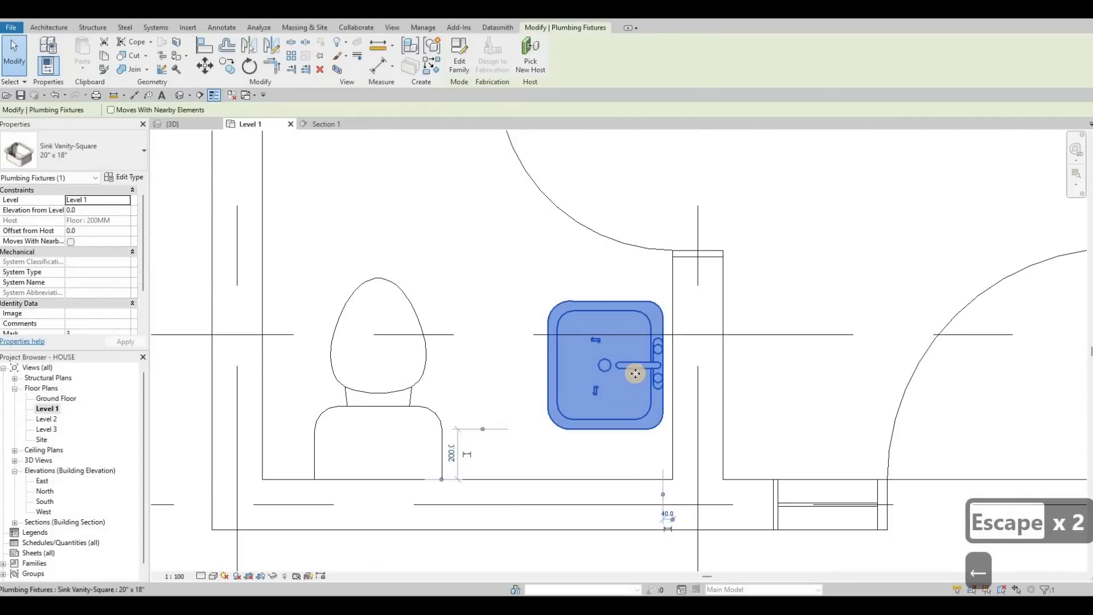
pyautogui.press('Right')
pyautogui.press('Right')
pyautogui.press('Down')
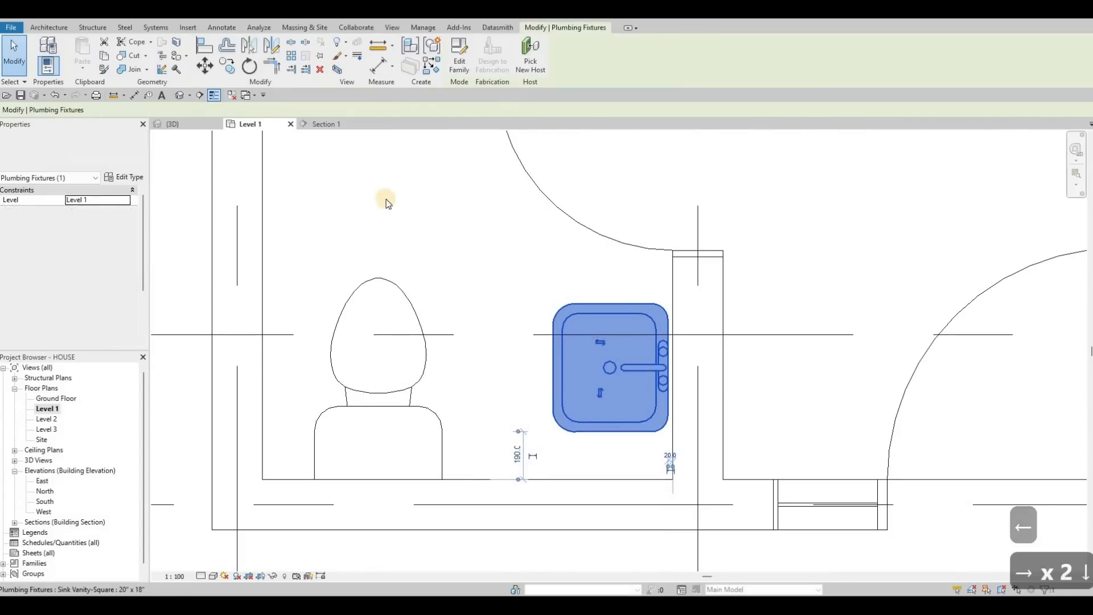
pyautogui.press('Escape')
pyautogui.press('Escape')
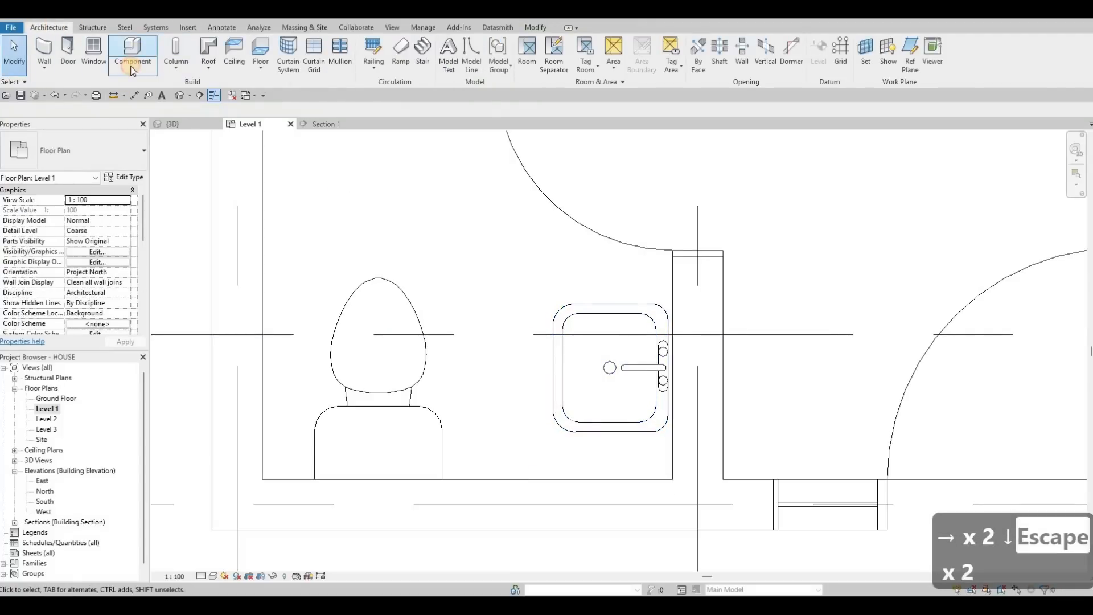
# - Create an in-place model in the Generic Models category with the suggested name and start an extrusion
pyautogui.click(132, 67)
pyautogui.press('Down')
pyautogui.press('Down')
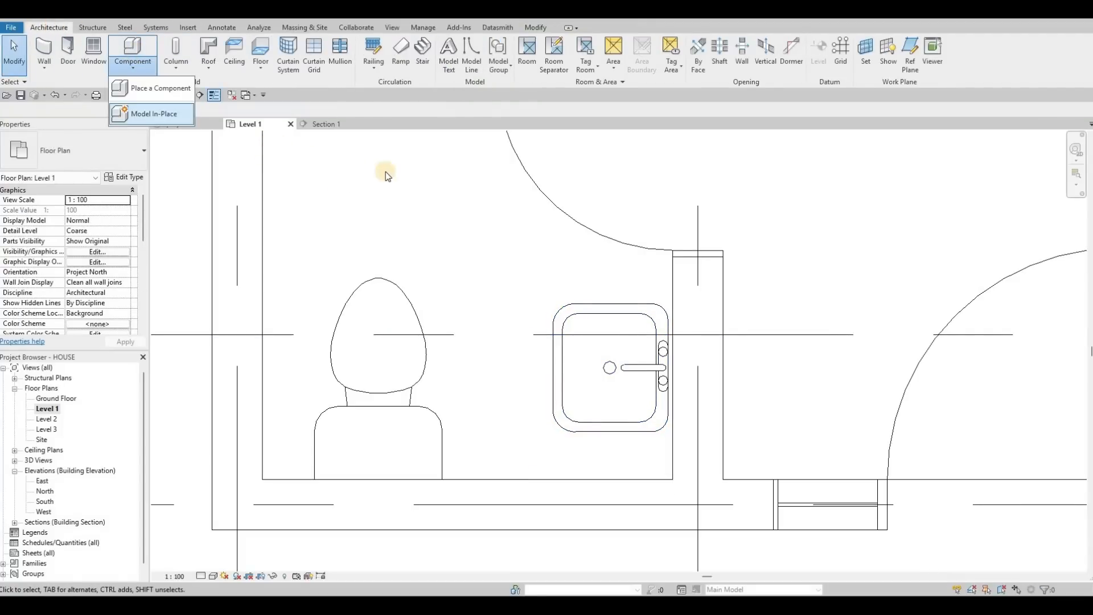
pyautogui.press('Return')
pyautogui.scroll(-3, 502, 296)
pyautogui.click(501, 295)
pyautogui.click(558, 431)
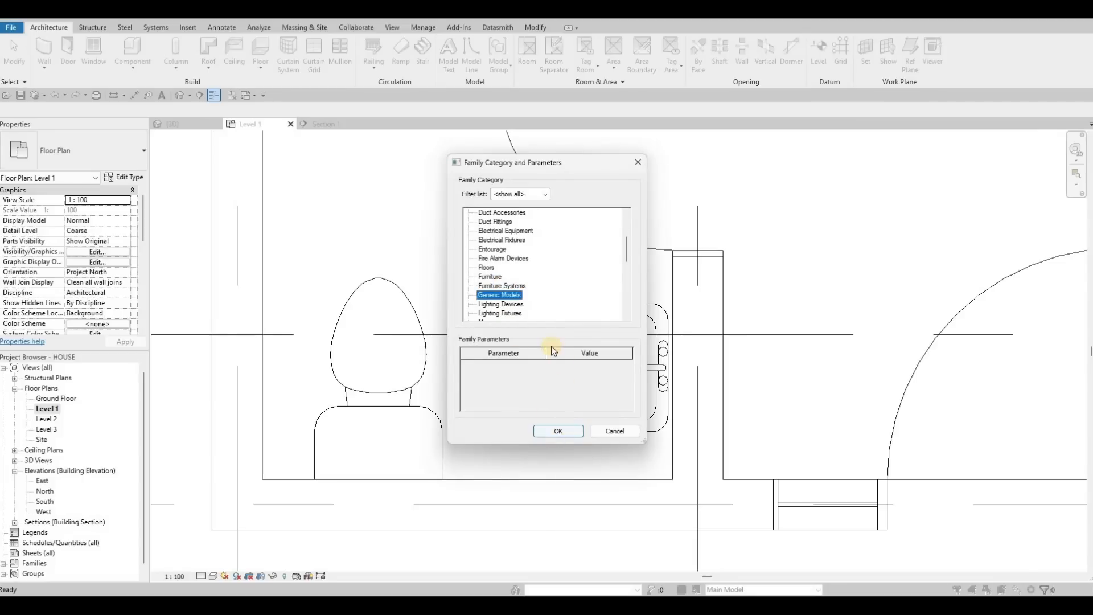
pyautogui.press('Return')
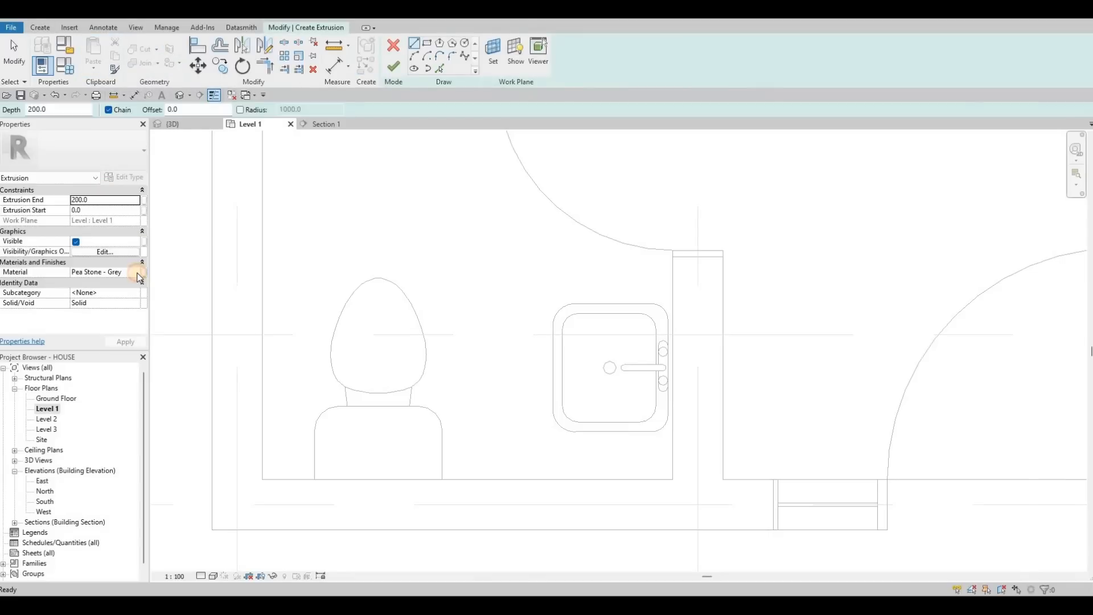
# - Assign the Glulam 32h wood material from the material library to the extrusion
pyautogui.click(137, 274)
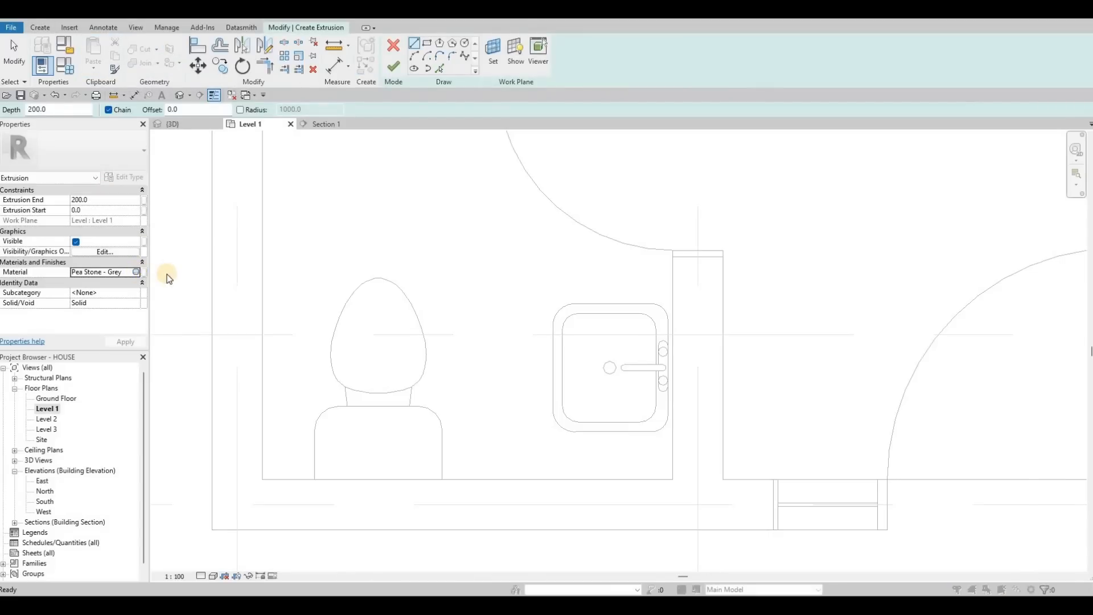
pyautogui.click(135, 272)
pyautogui.scroll(-5, 184, 296)
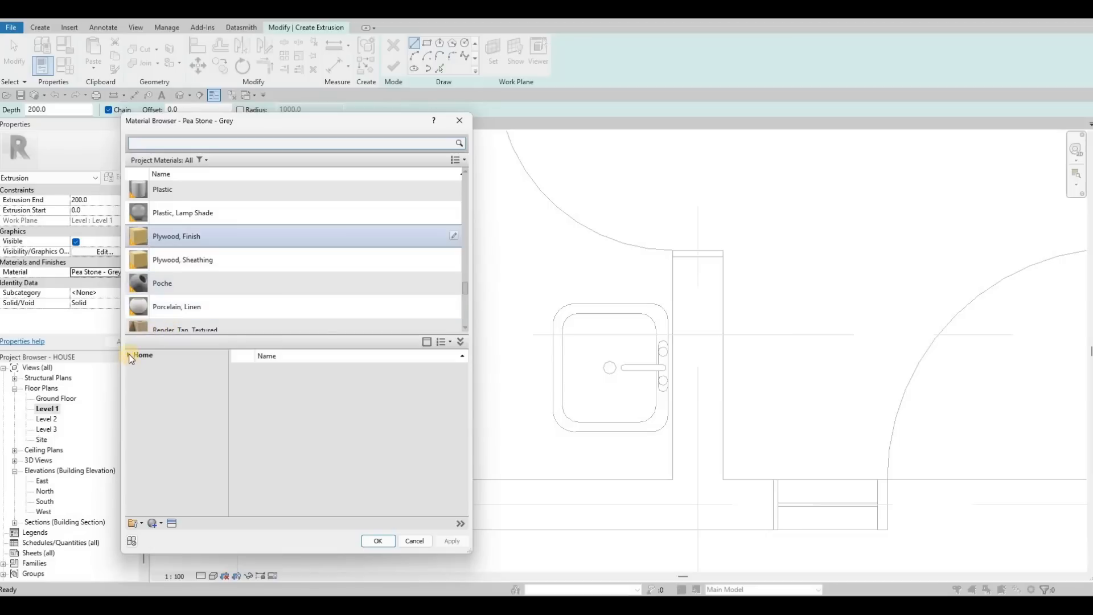
pyautogui.click(132, 376)
pyautogui.click(162, 485)
pyautogui.scroll(-2, 160, 490)
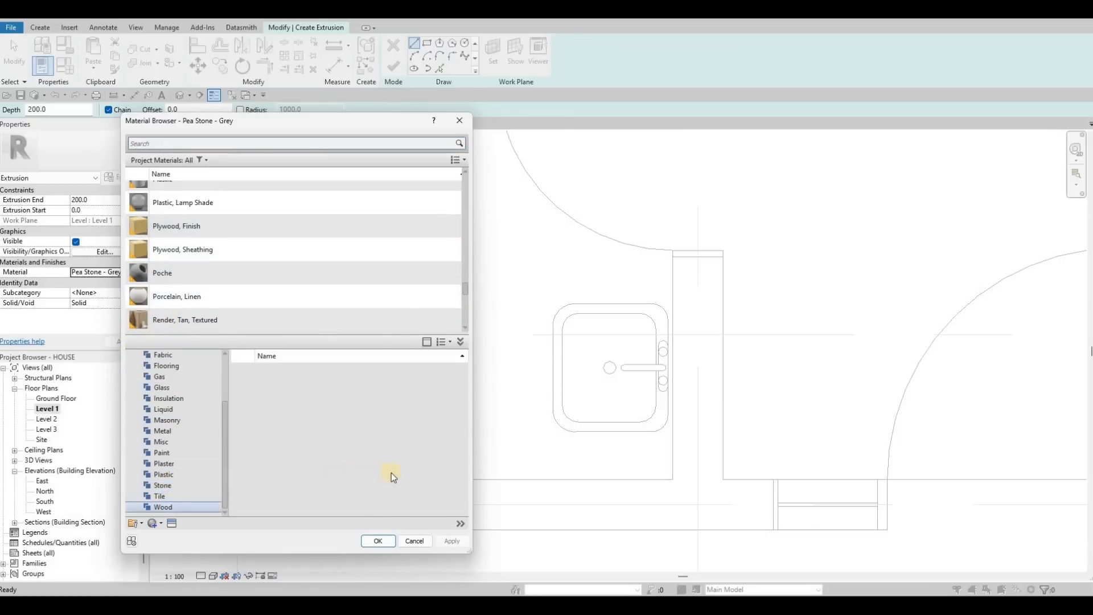
pyautogui.scroll(-5, 433, 461)
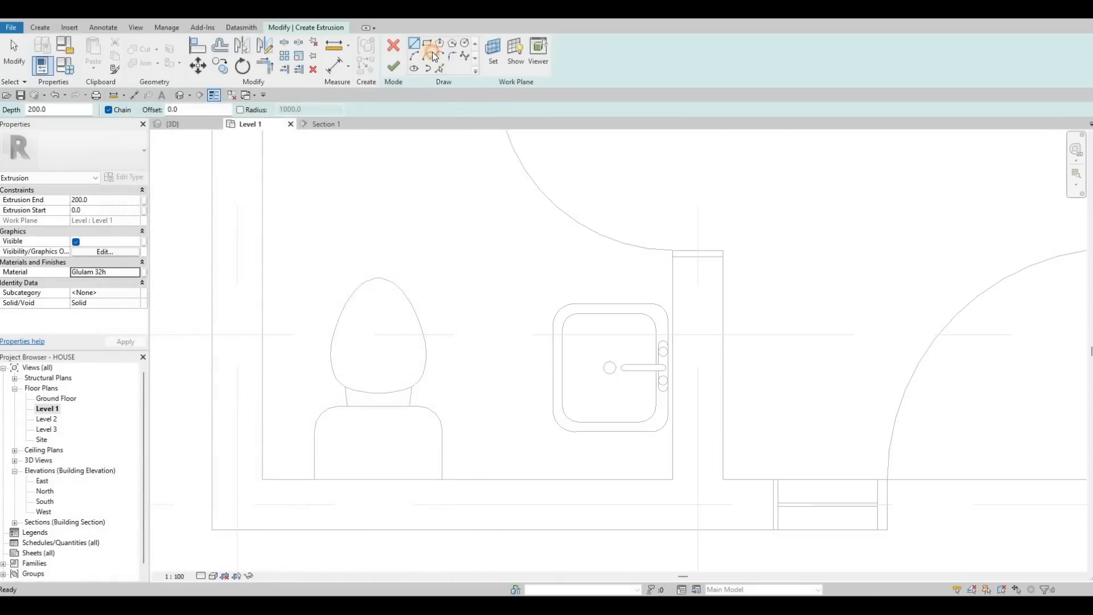
# - Sketch a rectangle about 885 mm long around the sink from door jamb to exterior wall, and finish the 200 mm extrusion and in-place model
pyautogui.click(672, 257)
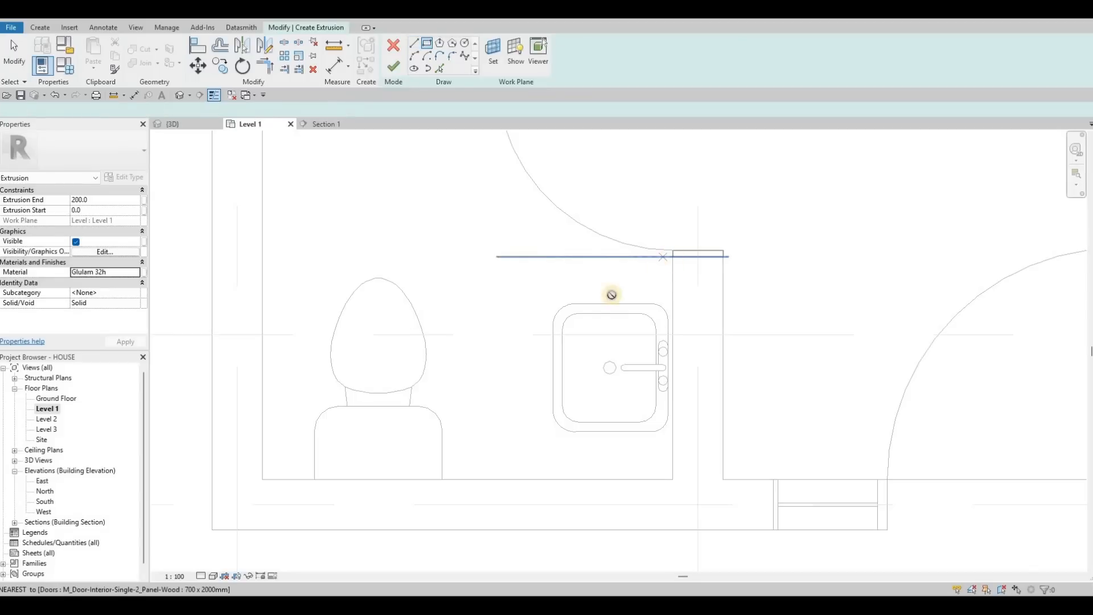
pyautogui.click(541, 480)
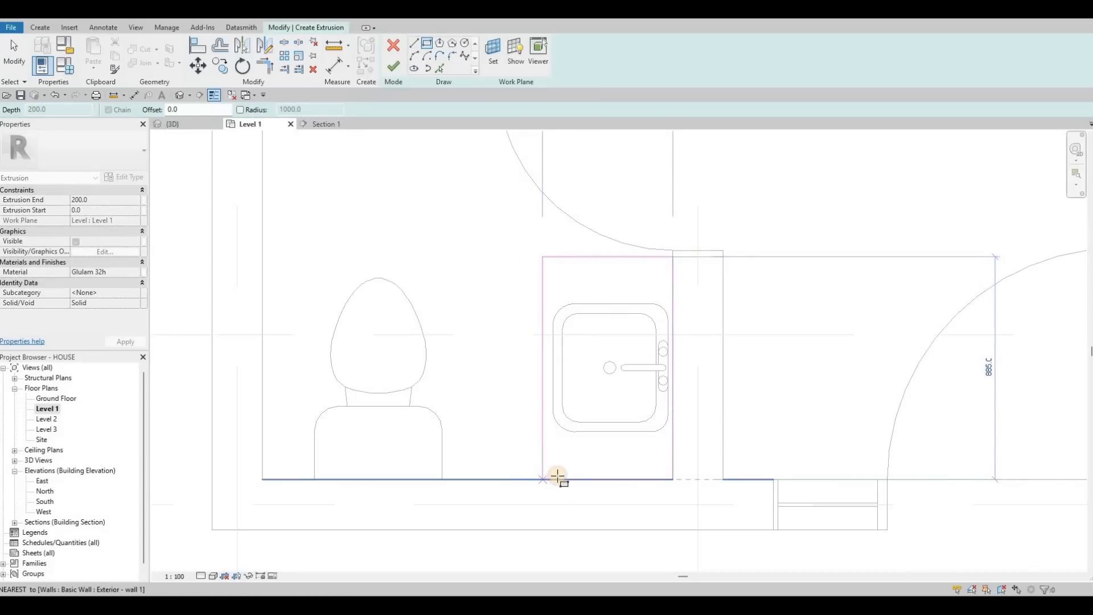
pyautogui.press('Escape')
pyautogui.press('Escape')
pyautogui.press('Escape')
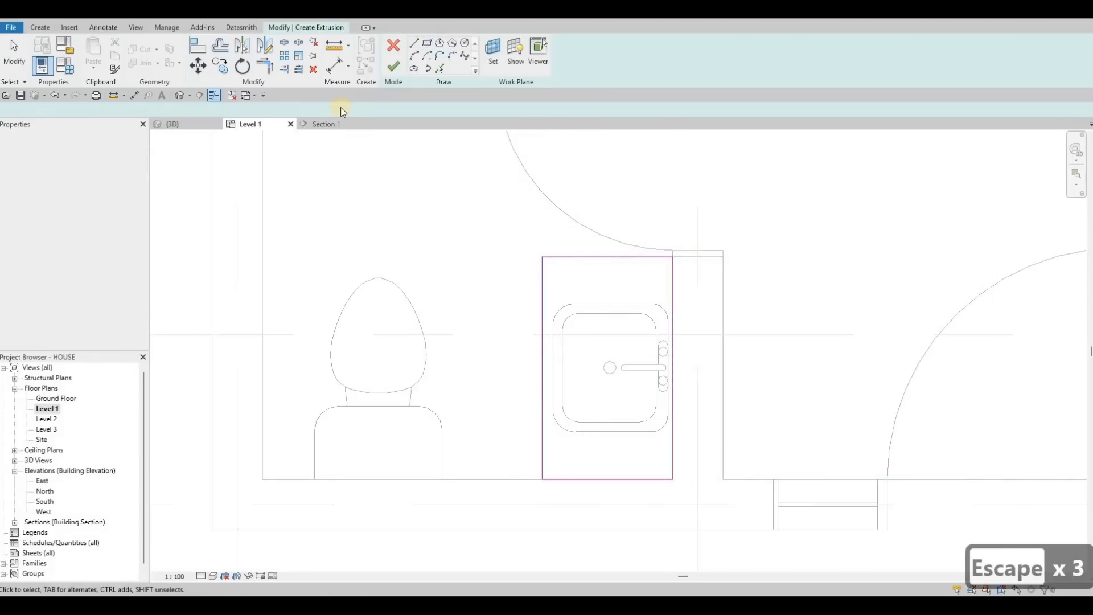
pyautogui.click(394, 69)
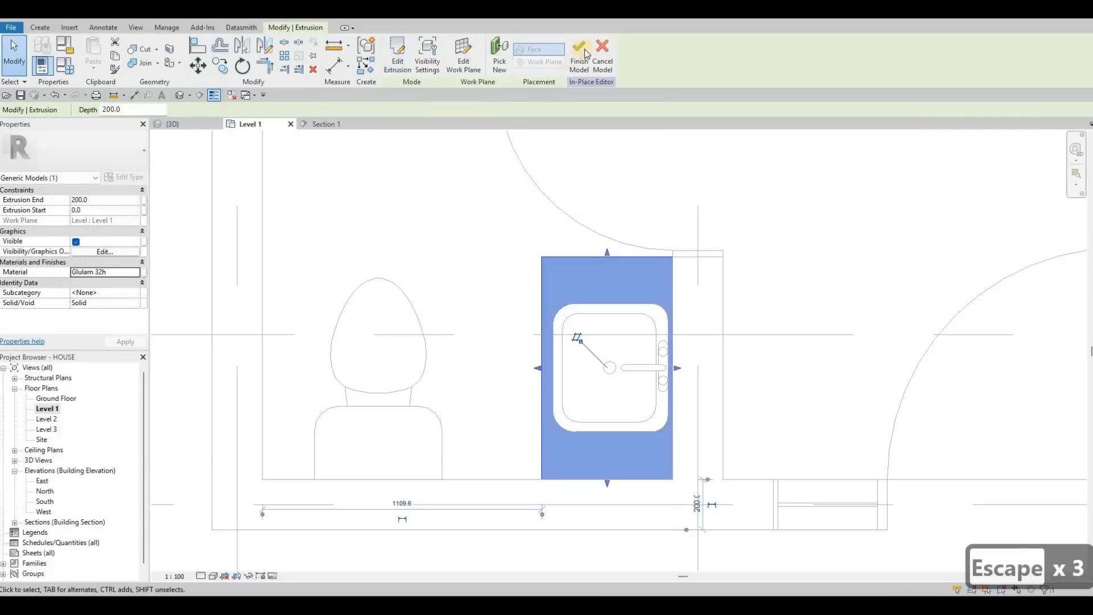
# - Move the Section 1 line from the living area to the bathroom, facing the sink, and open its section view
pyautogui.scroll(-4, 559, 84)
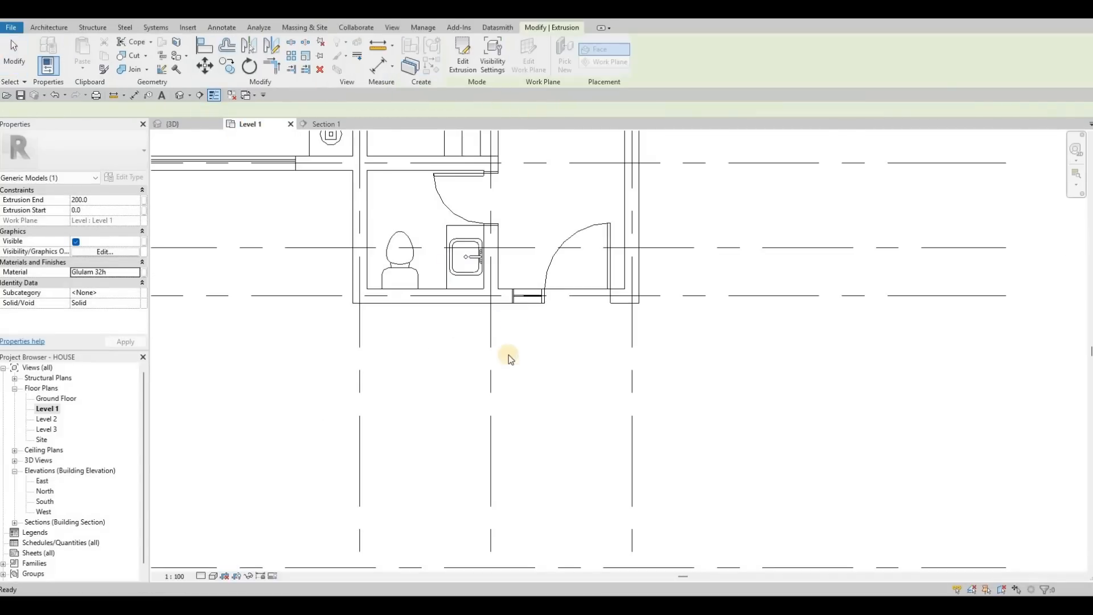
pyautogui.moveTo(524, 155); pyautogui.dragTo(524, 319, button='middle')
pyautogui.scroll(-4, 517, 337)
pyautogui.moveTo(530, 240); pyautogui.dragTo(529, 369, button='middle')
pyautogui.scroll(-1, 529, 368)
pyautogui.scroll(-1, 539, 246)
pyautogui.press('Escape')
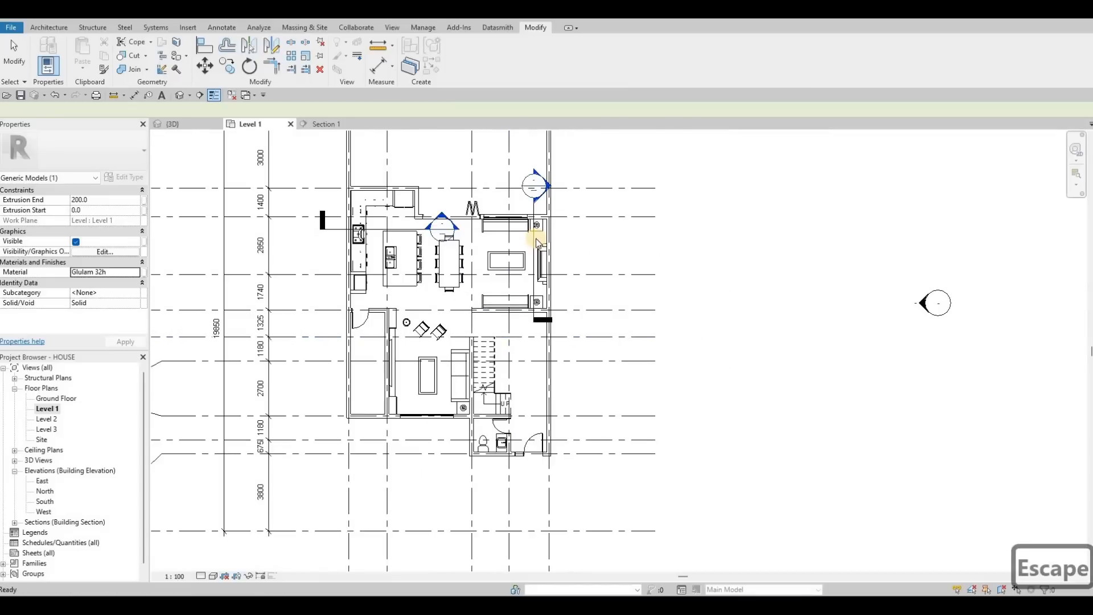
pyautogui.click(535, 242)
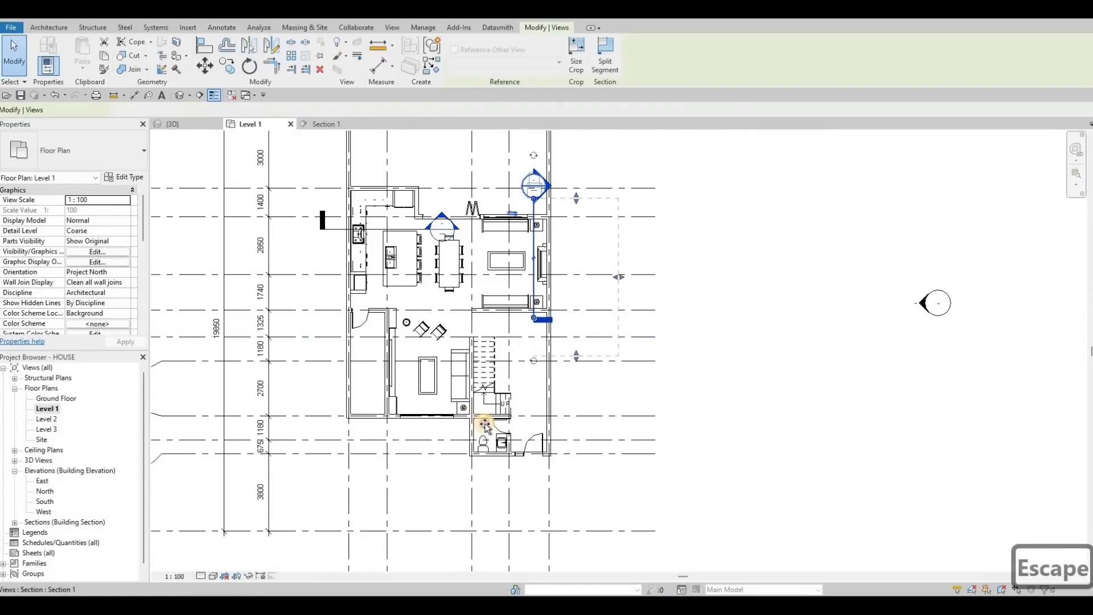
pyautogui.moveTo(489, 428); pyautogui.dragTo(507, 371)
pyautogui.press('Escape')
pyautogui.doubleClick(506, 371)
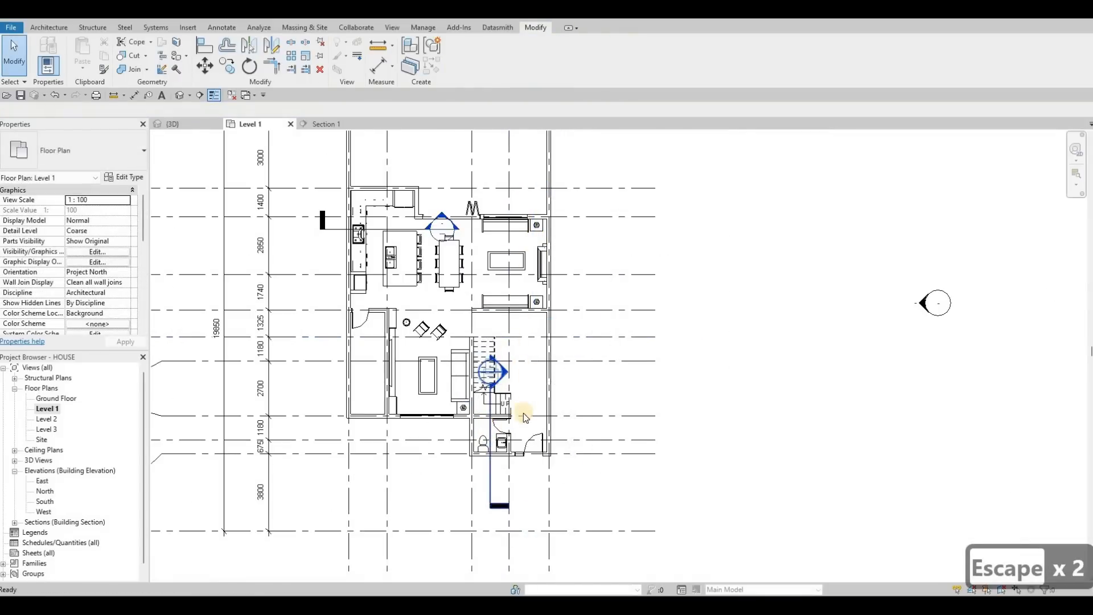
pyautogui.scroll(4, 515, 422)
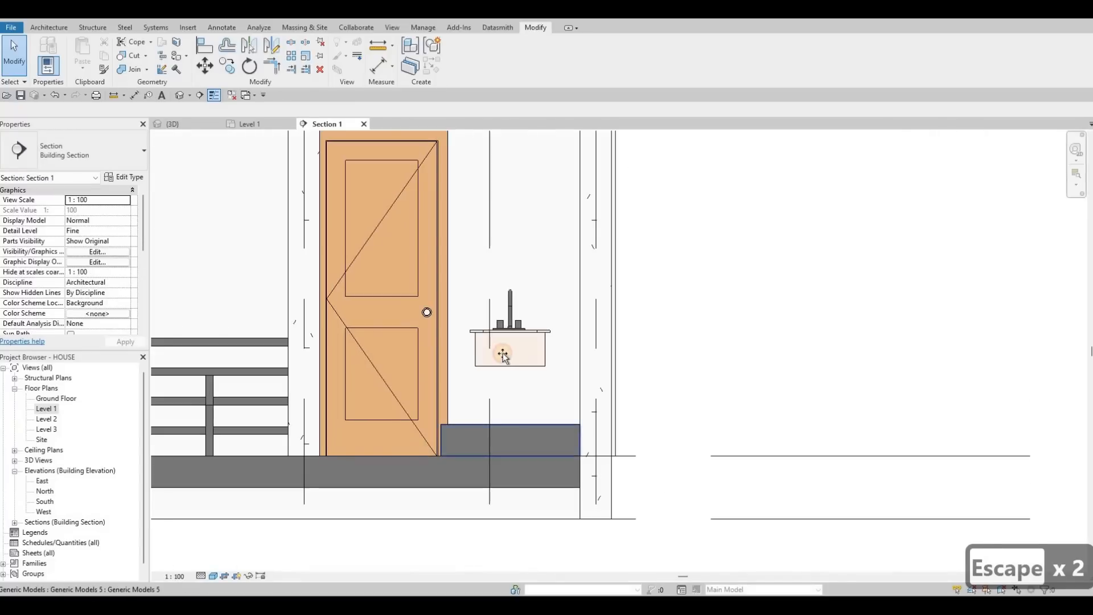
# - Stretch the counter's top up to the sink rim and raise its underside to just below the basin
pyautogui.click(511, 340)
pyautogui.moveTo(510, 340); pyautogui.dragTo(511, 336)
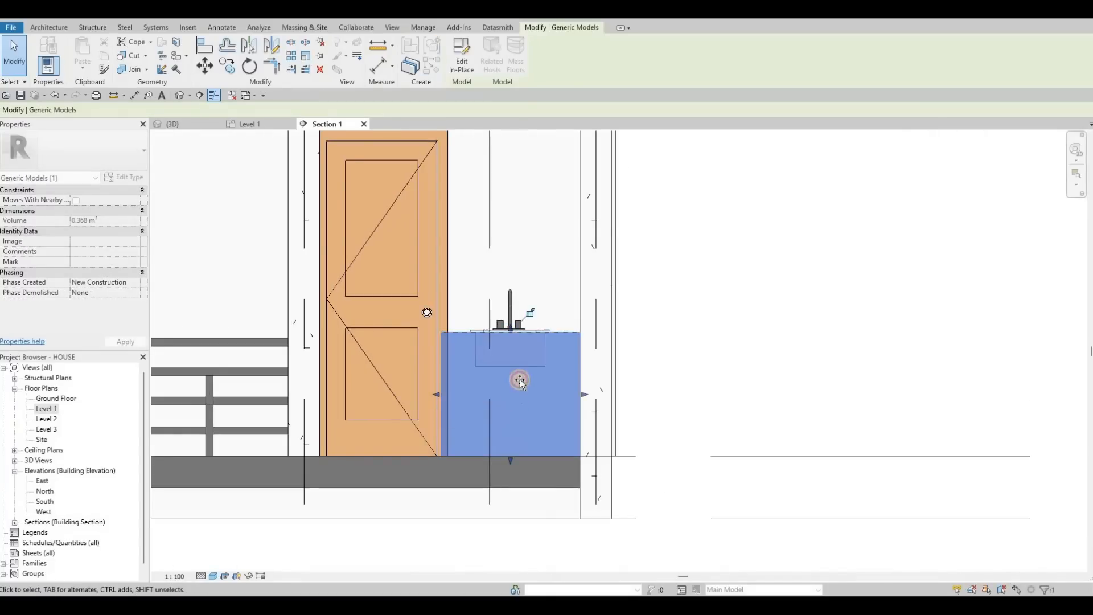
pyautogui.moveTo(519, 376); pyautogui.dragTo(514, 391)
pyautogui.press('Escape')
pyautogui.press('Escape')
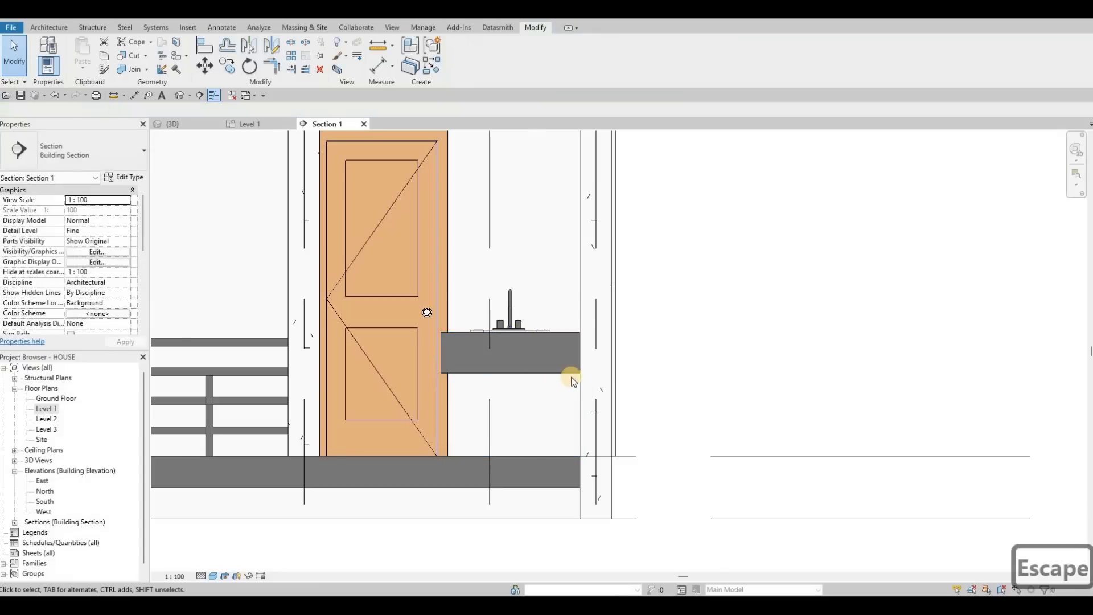
pyautogui.scroll(3, 551, 351)
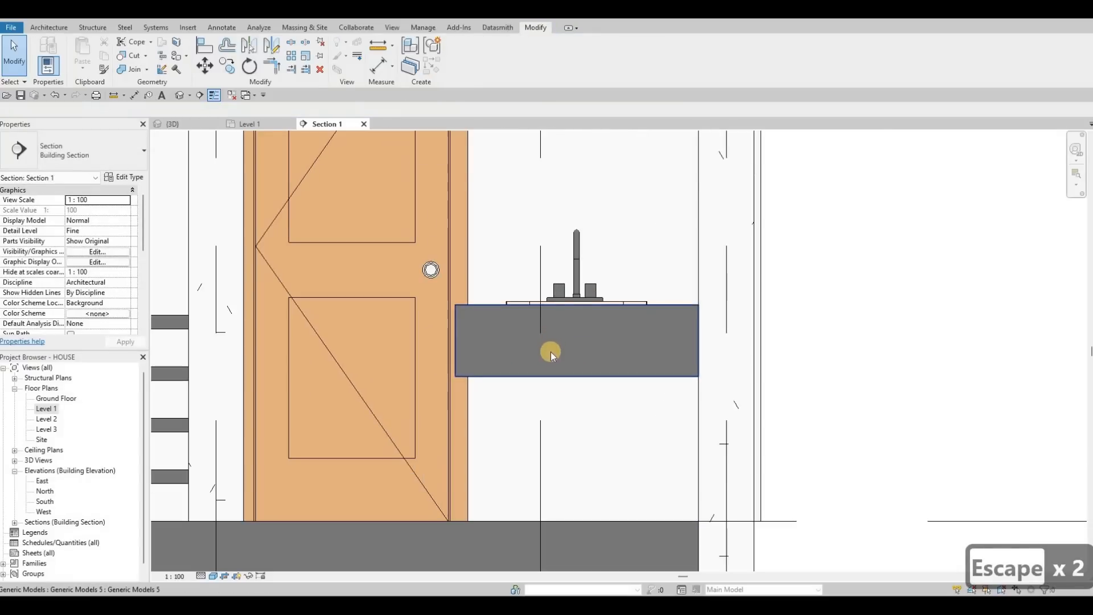
pyautogui.scroll(-3, 541, 362)
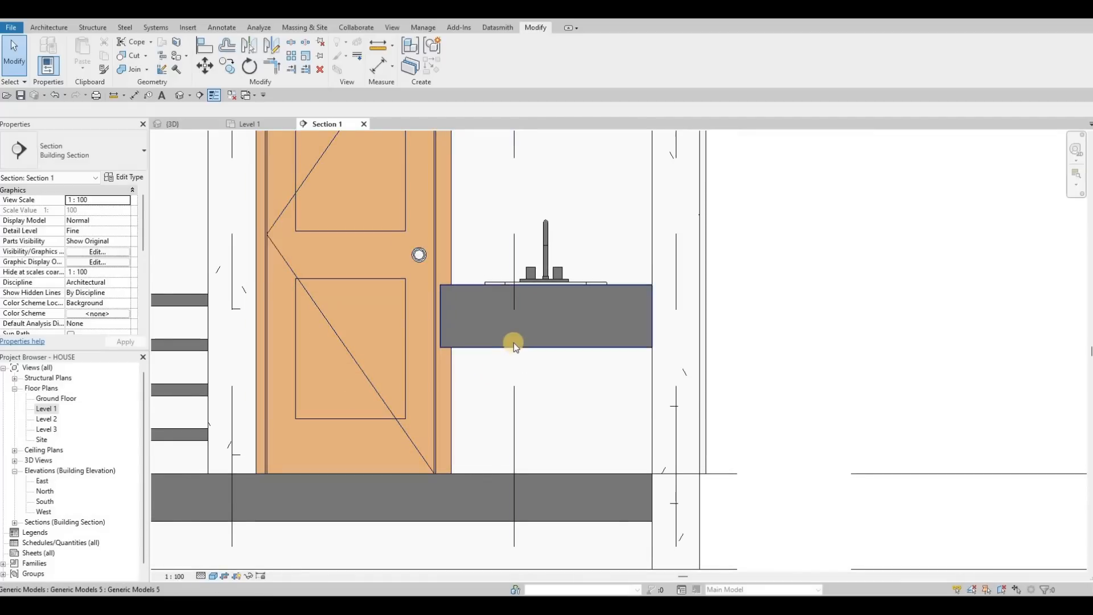
pyautogui.press('Return')
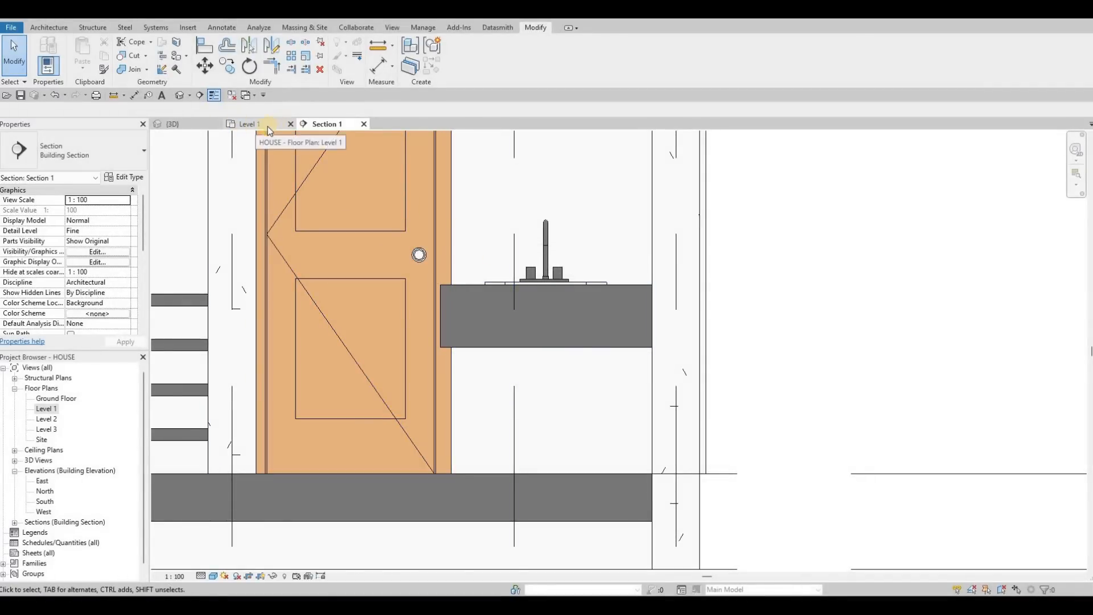
pyautogui.click(548, 343)
pyautogui.press('c')
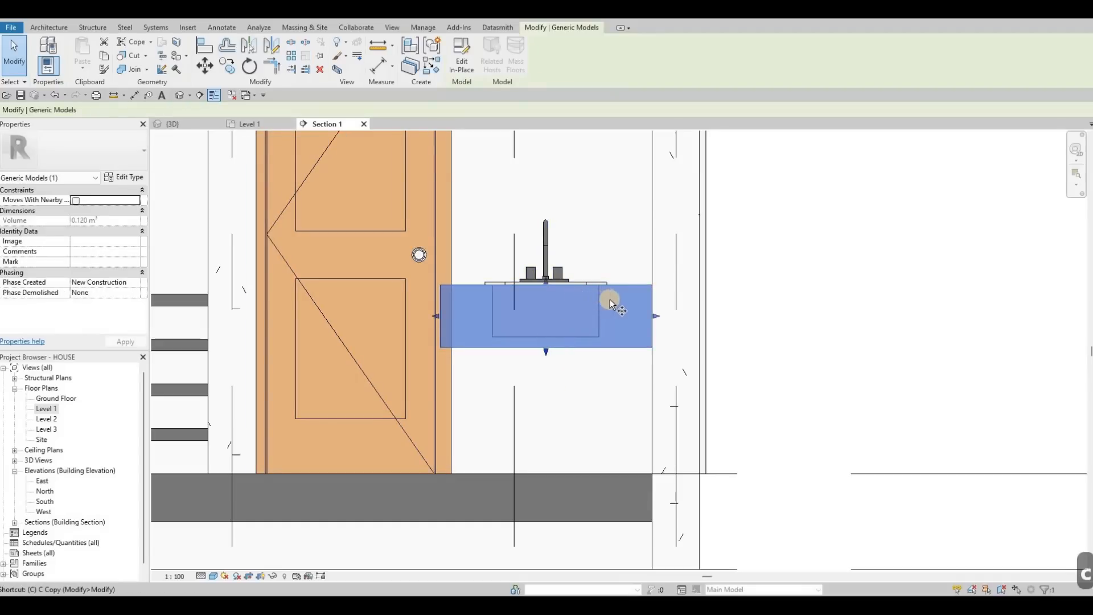
pyautogui.press('o')
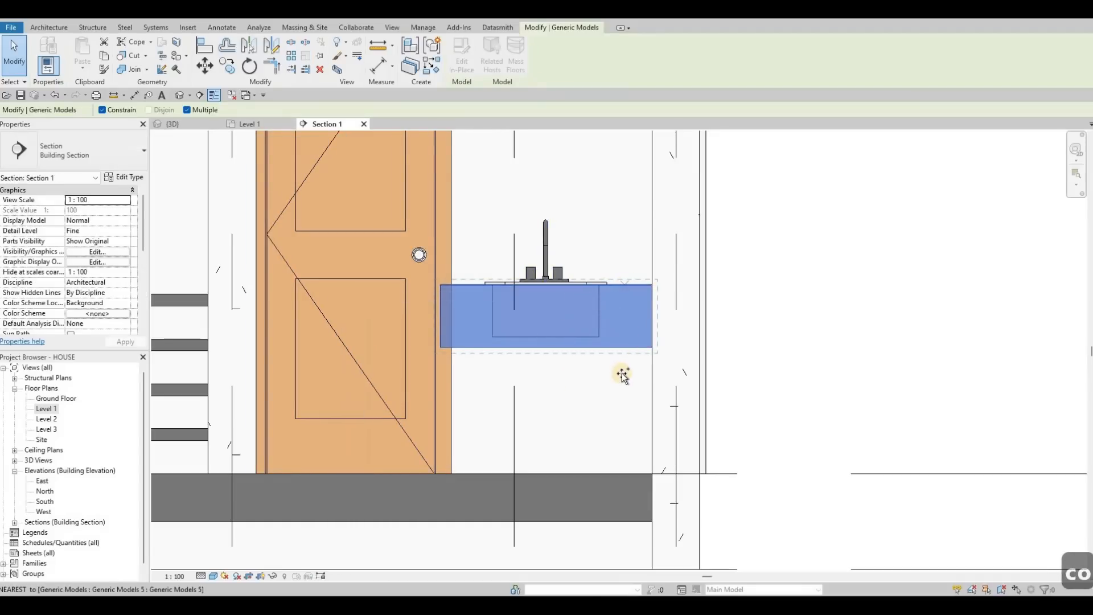
pyautogui.click(608, 345)
pyautogui.press('Escape')
pyautogui.press('Escape')
pyautogui.press('Escape')
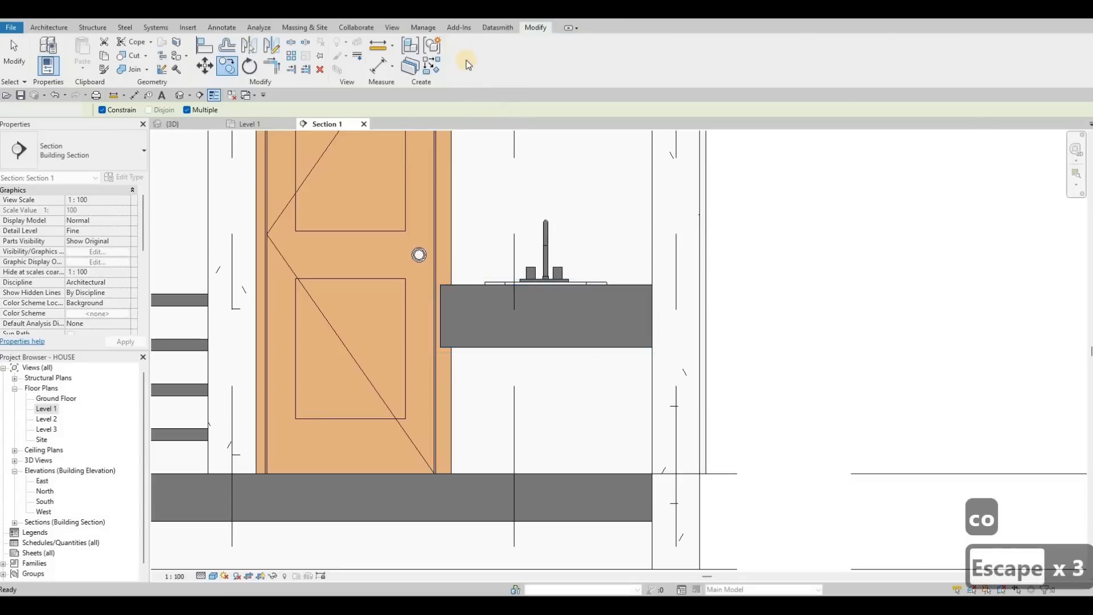
# - Open the sink counter's in-place model for editing and try to copy its extrusion
pyautogui.click(625, 291)
pyautogui.doubleClick(625, 285)
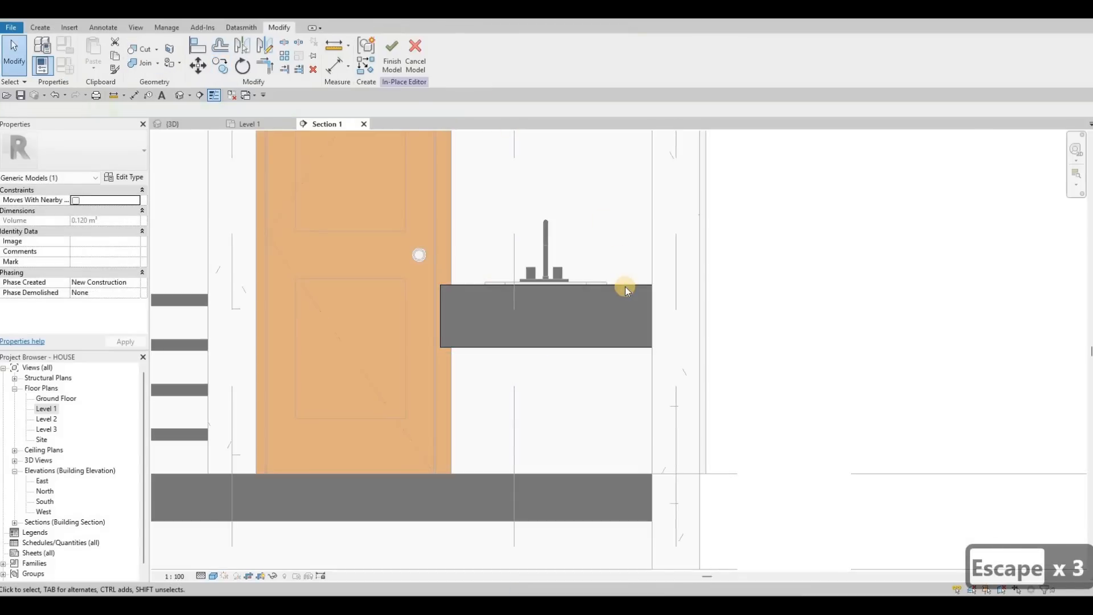
pyautogui.click(625, 285)
pyautogui.press('c')
pyautogui.press('o')
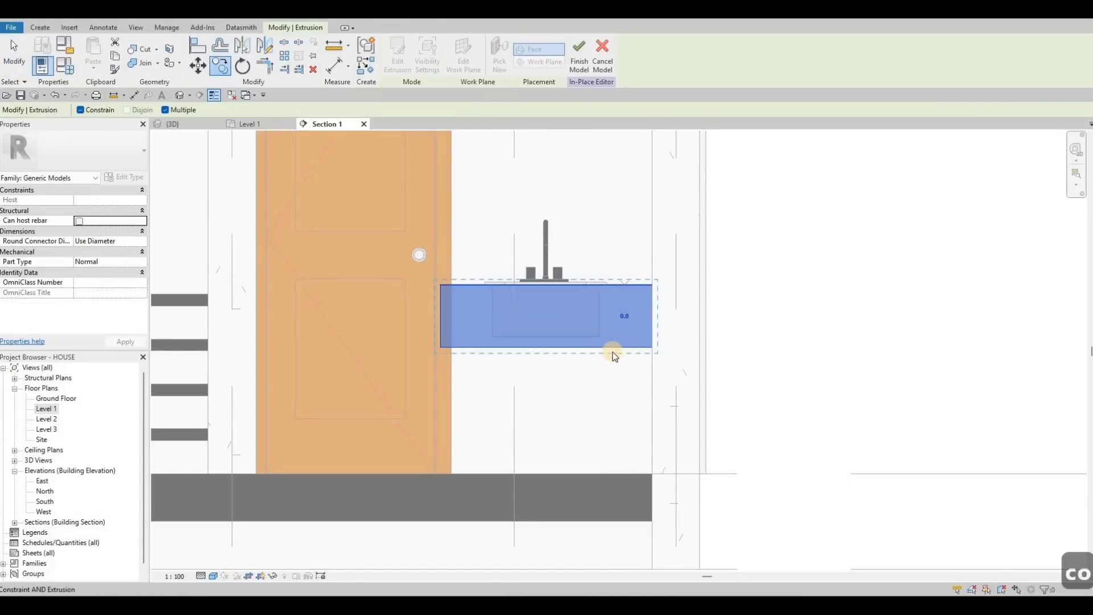
pyautogui.press('Escape')
pyautogui.press('Escape')
pyautogui.press('Escape')
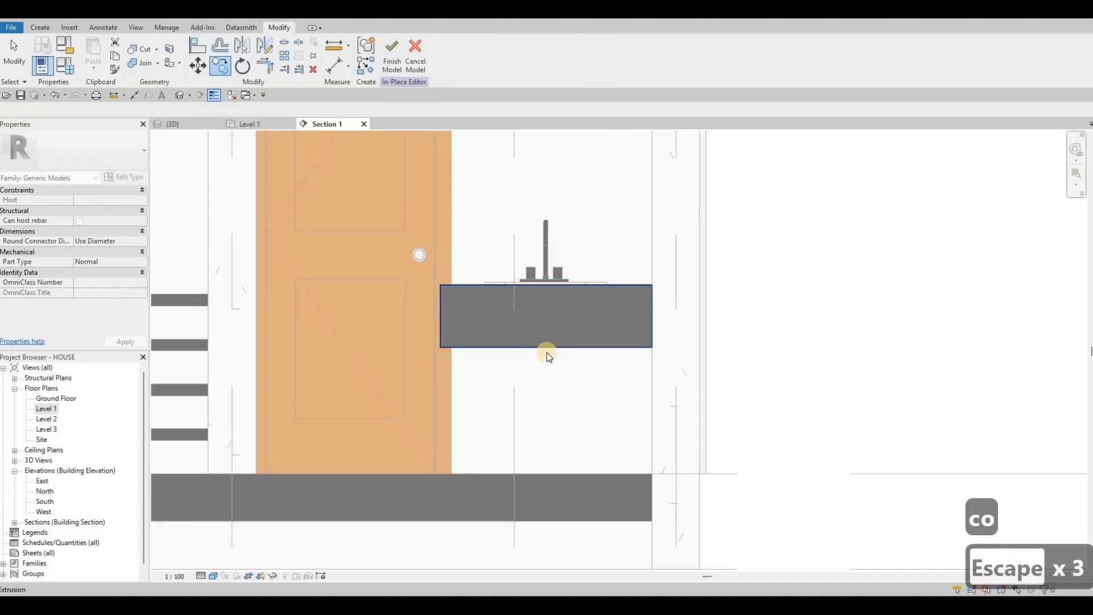
# - In the Level 1 plan, create a similar 200 mm extrusion from a rectangle tracing the sink counter's outline and finish its sketch
pyautogui.click(548, 349)
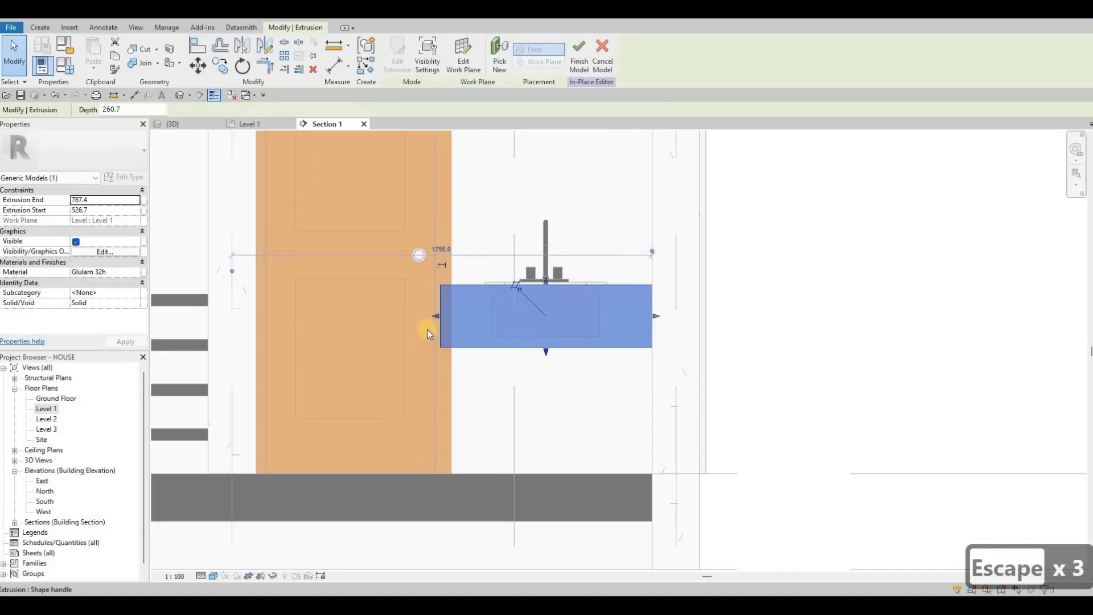
pyautogui.click(249, 127)
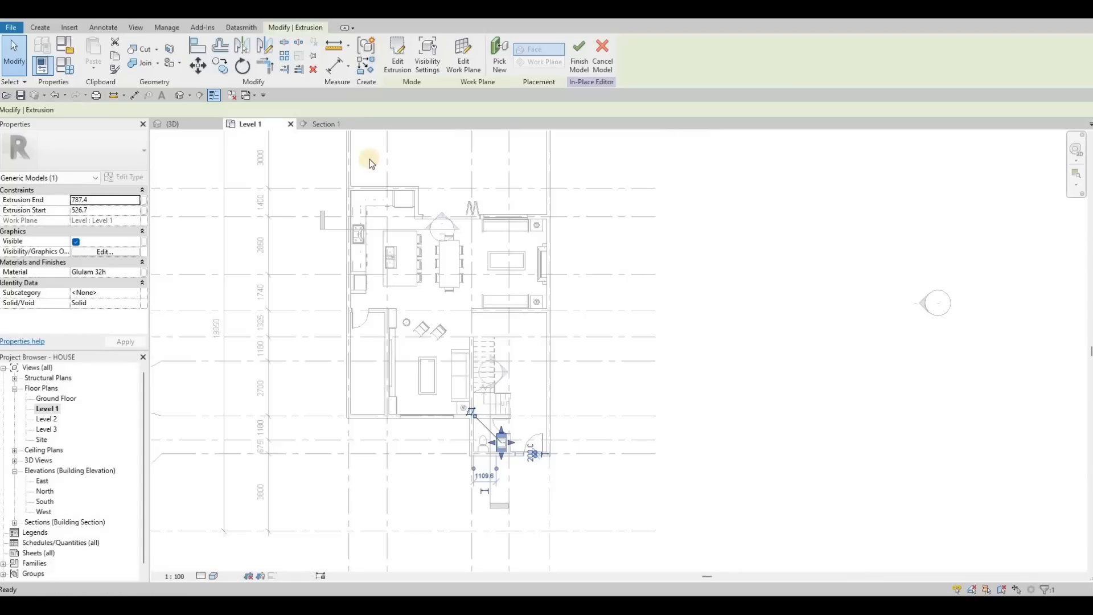
pyautogui.click(493, 440)
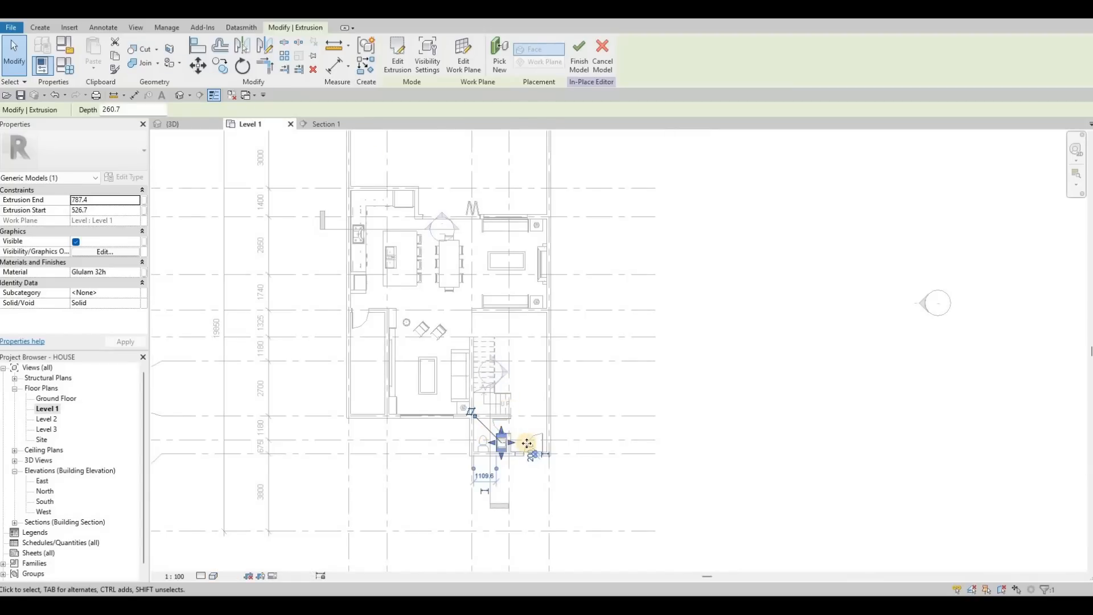
pyautogui.scroll(5, 500, 443)
pyautogui.press('c')
pyautogui.press('s')
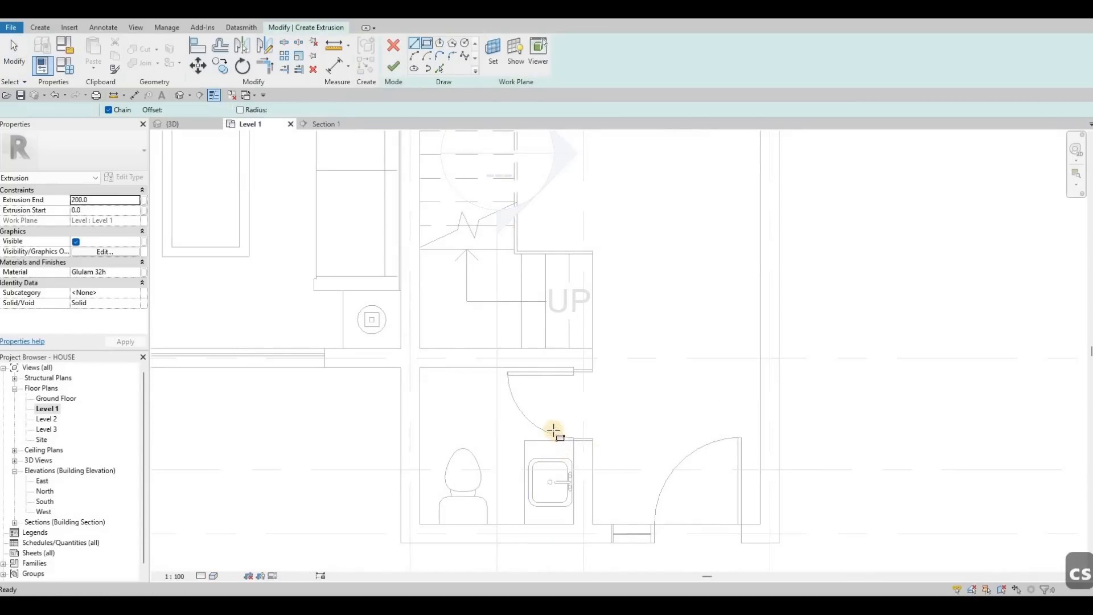
pyautogui.scroll(5, 546, 421)
pyautogui.click(542, 415)
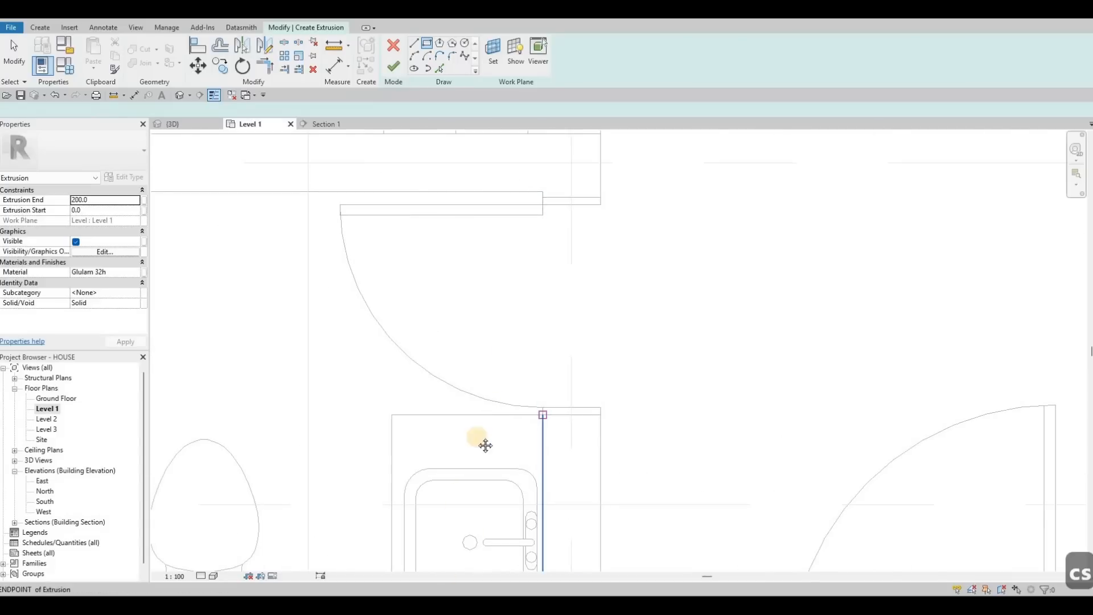
pyautogui.moveTo(446, 525); pyautogui.dragTo(449, 478, button='middle')
pyautogui.click(446, 488)
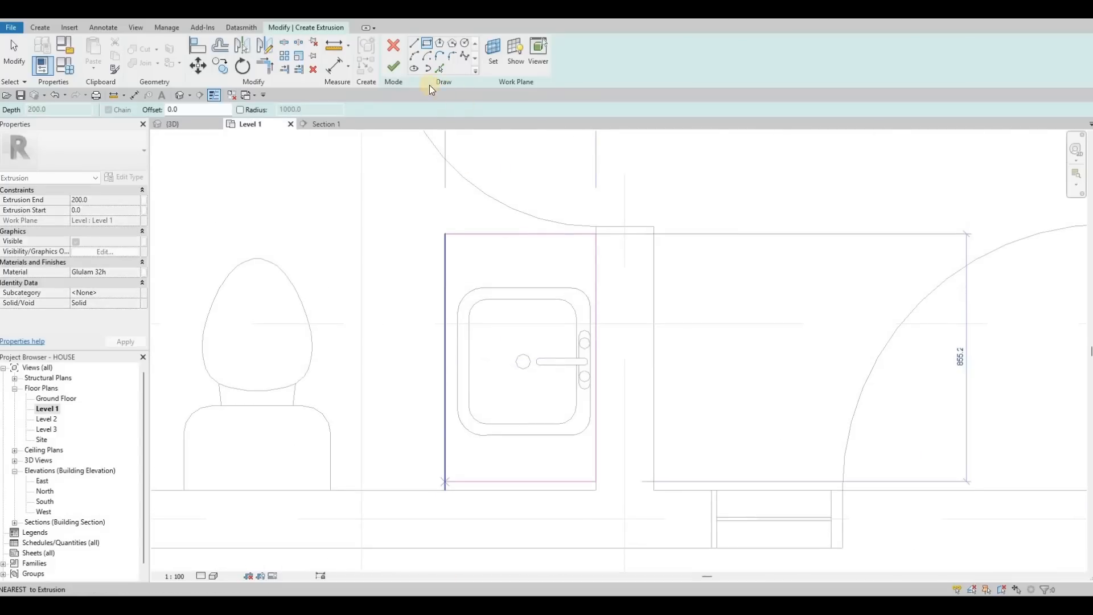
pyautogui.press('Escape')
pyautogui.click(393, 66)
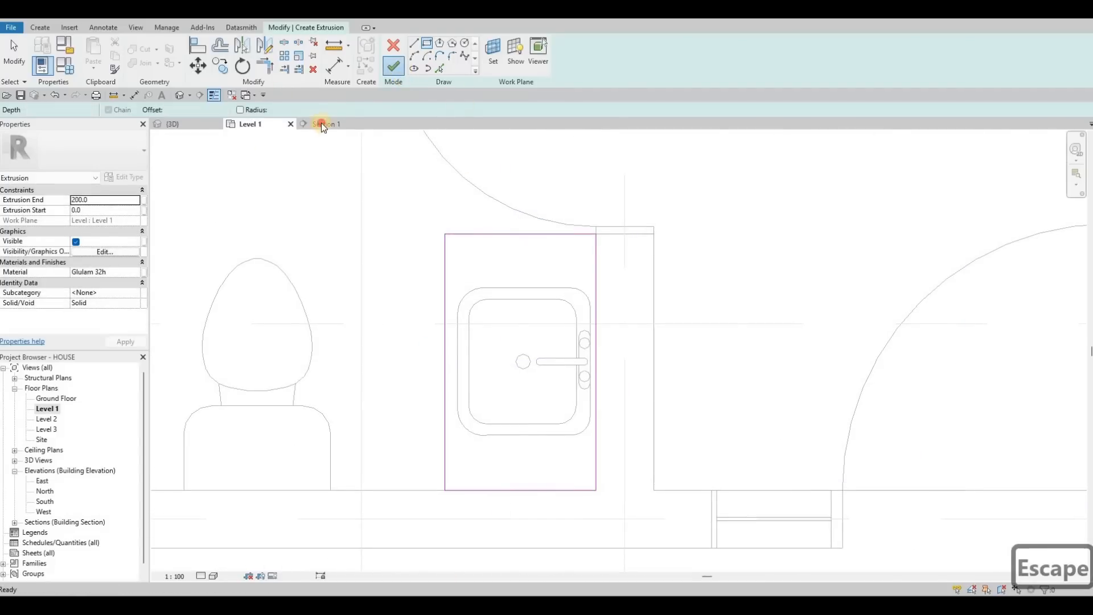
# - In Section 1, reshape the new extrusion into a thin shelf below the counter, starting at 325 mm and ending at 375 mm
pyautogui.hotkey('ctrl', 'Tab')
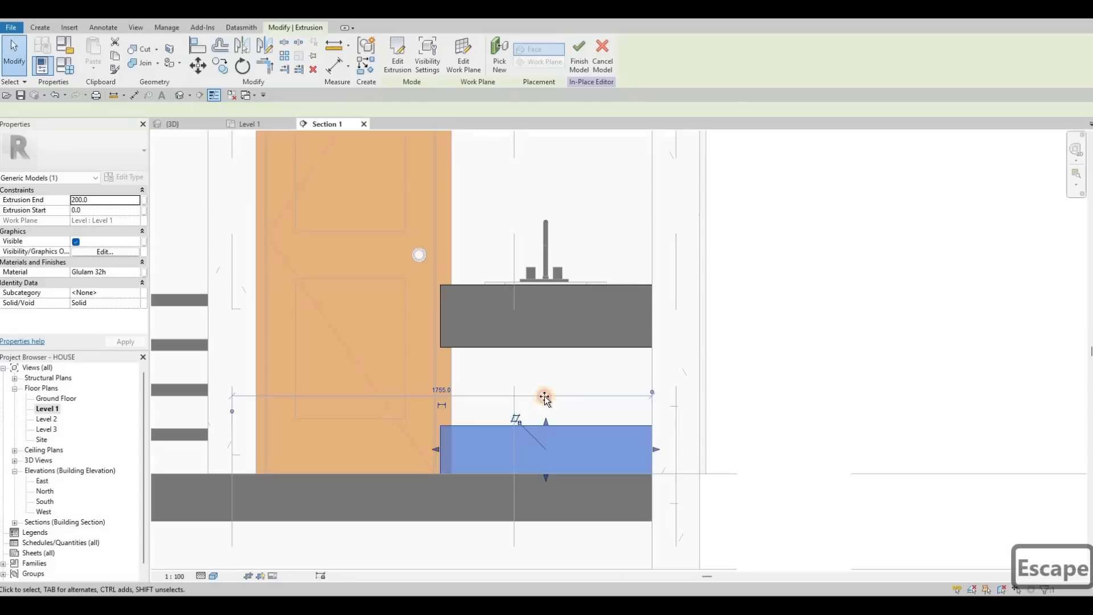
pyautogui.moveTo(551, 383); pyautogui.dragTo(549, 384)
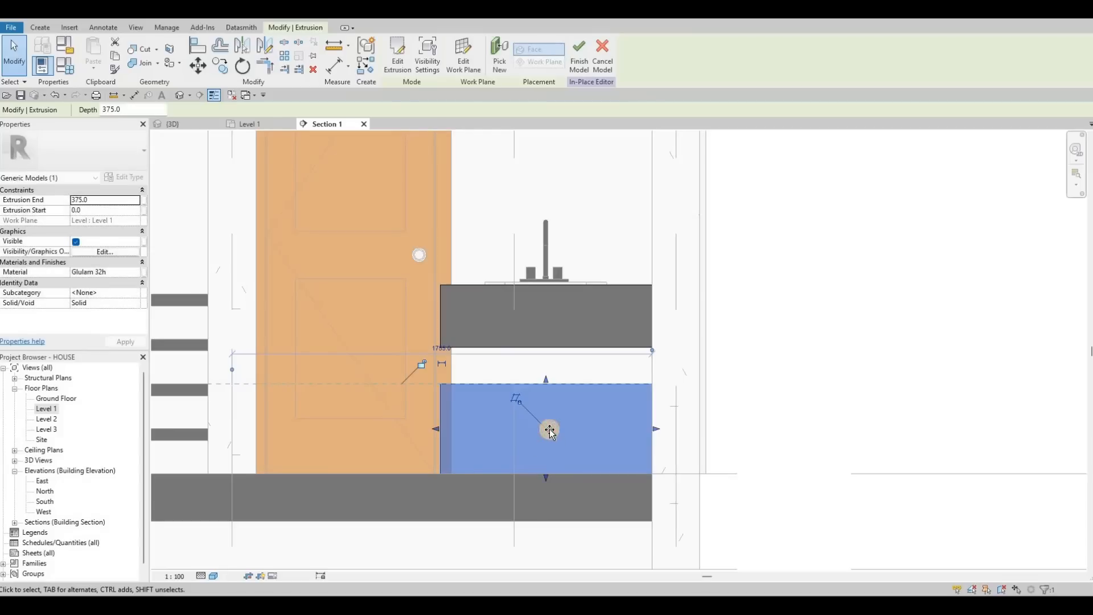
pyautogui.moveTo(551, 411); pyautogui.dragTo(429, 395)
pyautogui.scroll(4, 453, 395)
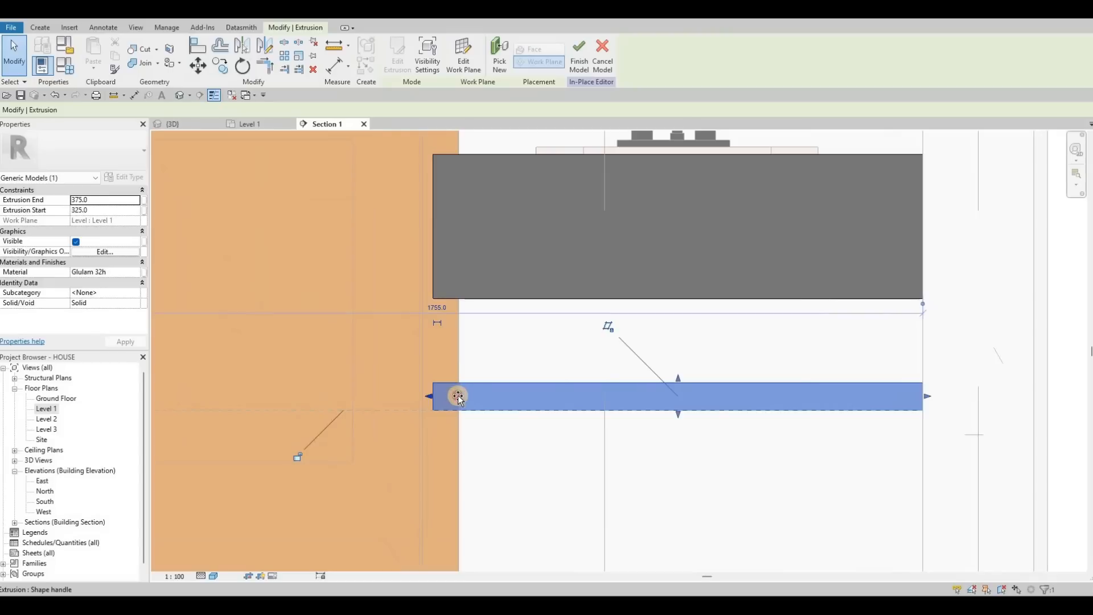
# - Pull the door-side ends of both the counter and the shelf back to the outer edge of the door frame
pyautogui.click(449, 225)
pyautogui.moveTo(452, 225); pyautogui.dragTo(510, 268)
pyautogui.scroll(-2, 594, 285)
pyautogui.moveTo(596, 275); pyautogui.dragTo(599, 322, button='middle')
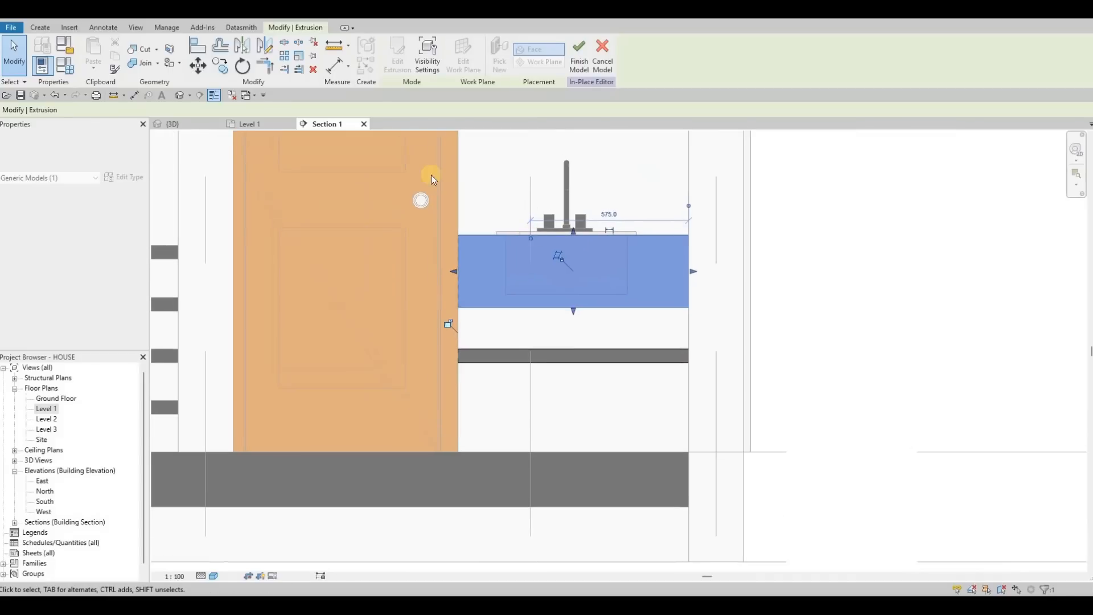
pyautogui.press('Escape')
pyautogui.press('Escape')
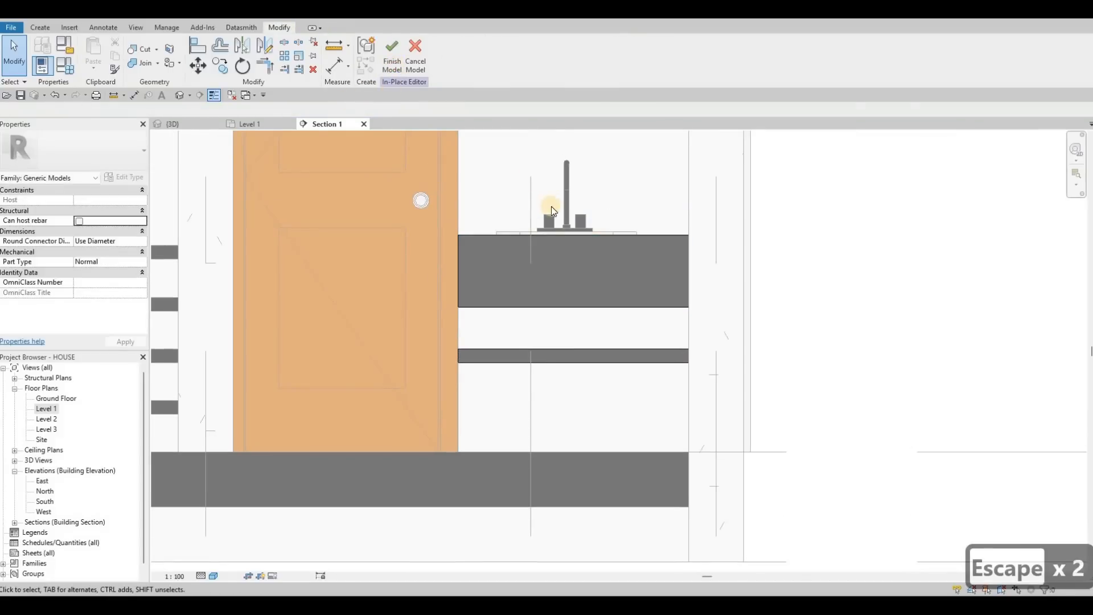
# - Finish the in-place model and nudge the vanity sink three increments toward the exterior wall to centre it on the counter
pyautogui.click(575, 210)
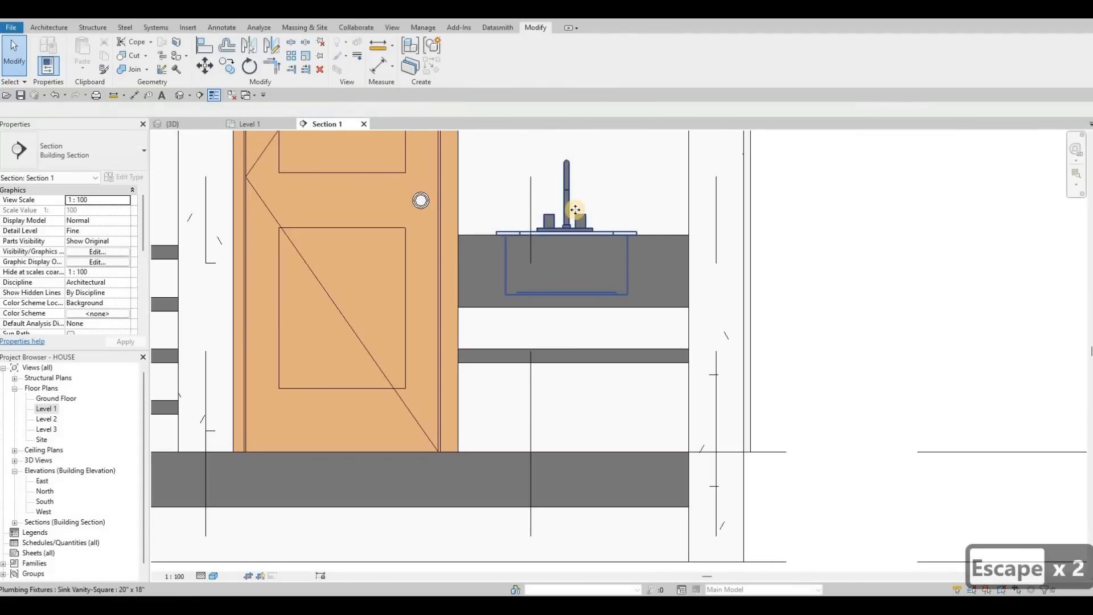
pyautogui.press('Right')
pyautogui.press('Right')
pyautogui.press('Right')
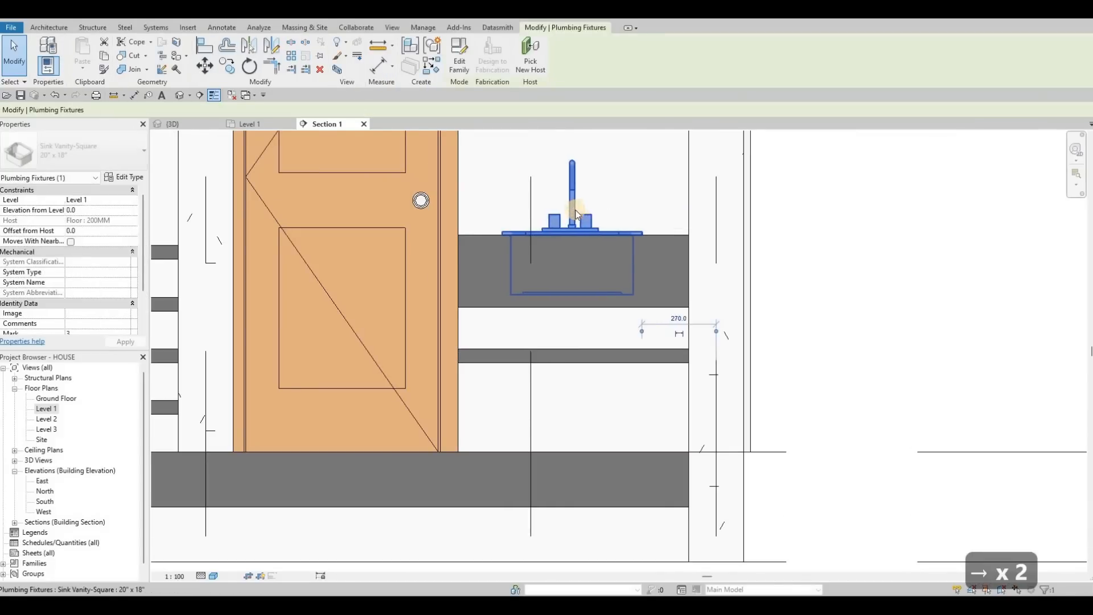
pyautogui.press('Escape')
pyautogui.press('Escape')
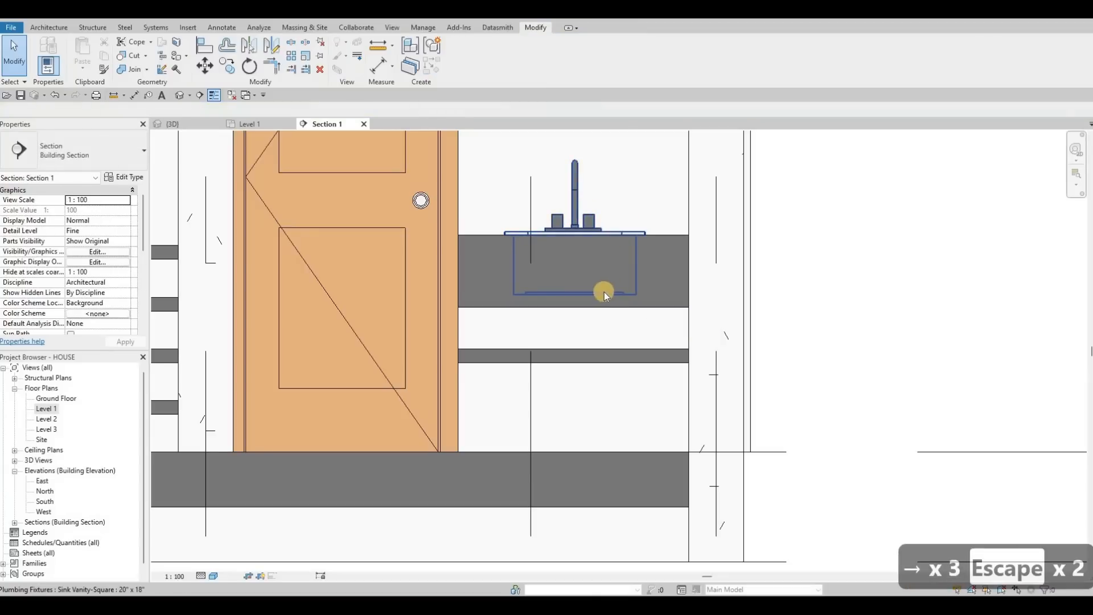
# - Stretch the underside of the lower shelf downward to make the shelf thicker
pyautogui.click(577, 373)
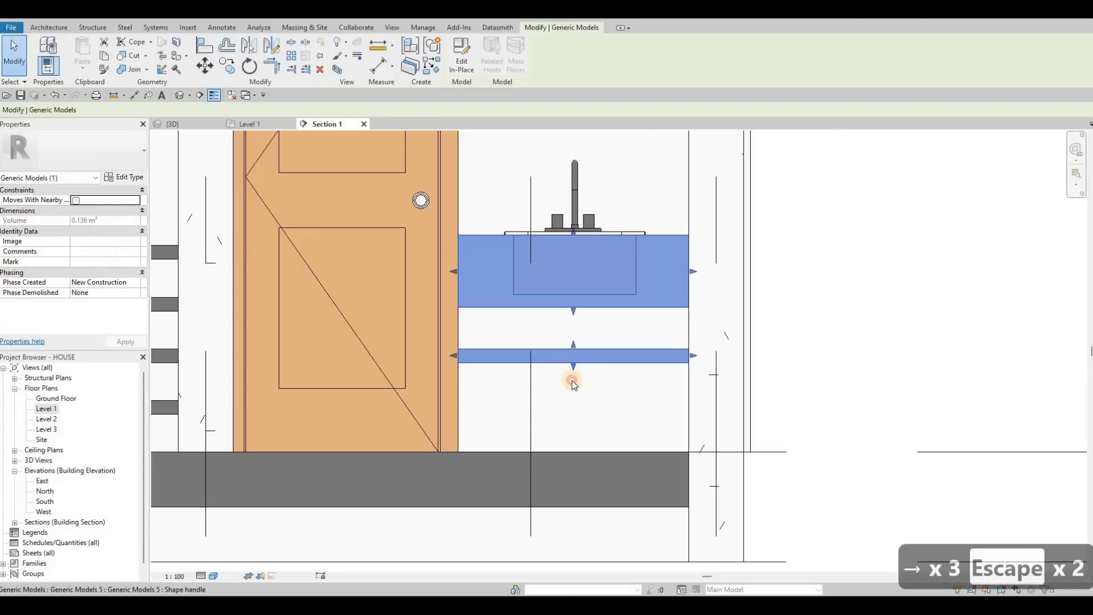
pyautogui.moveTo(576, 386); pyautogui.dragTo(576, 395)
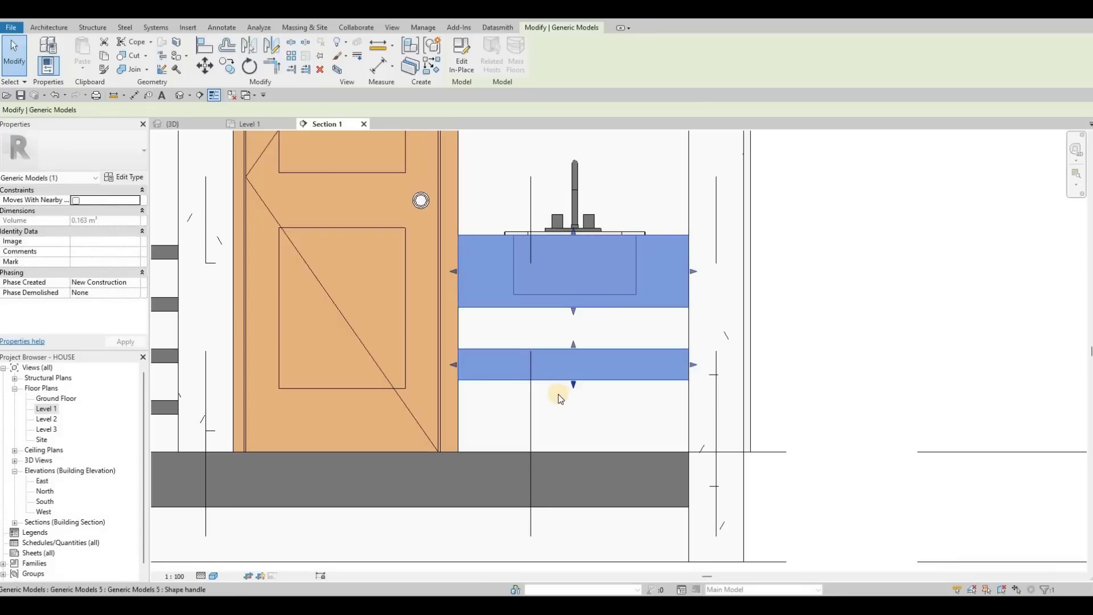
pyautogui.press('Escape')
pyautogui.press('Escape')
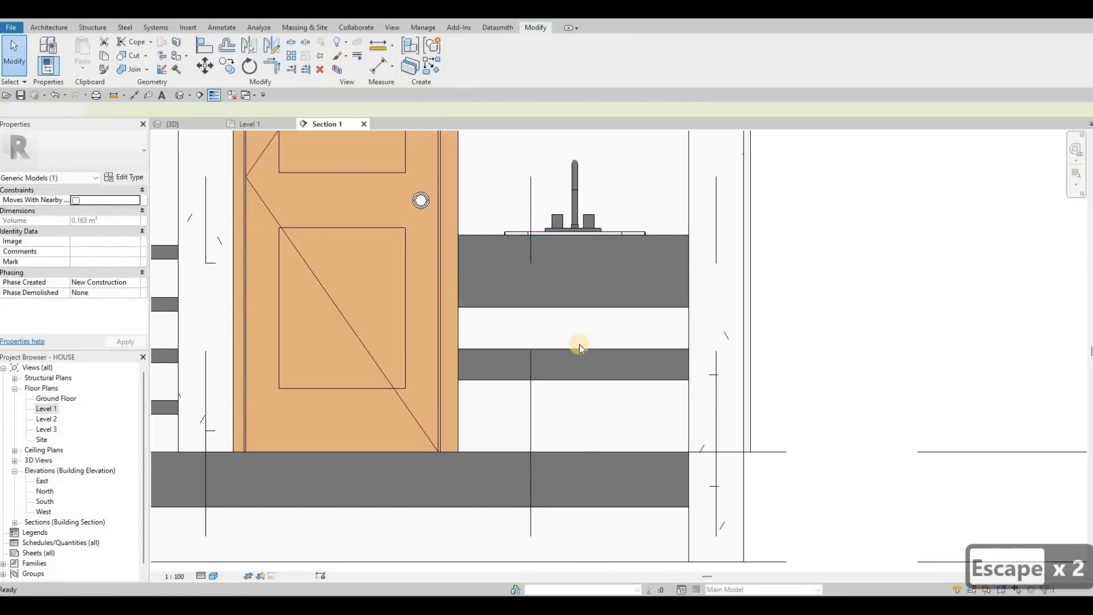
# - Examine the proportions of the sink, counter and lower shelf beside the bathroom door in Section 1
pyautogui.scroll(-3, 547, 415)
pyautogui.scroll(-2, 540, 404)
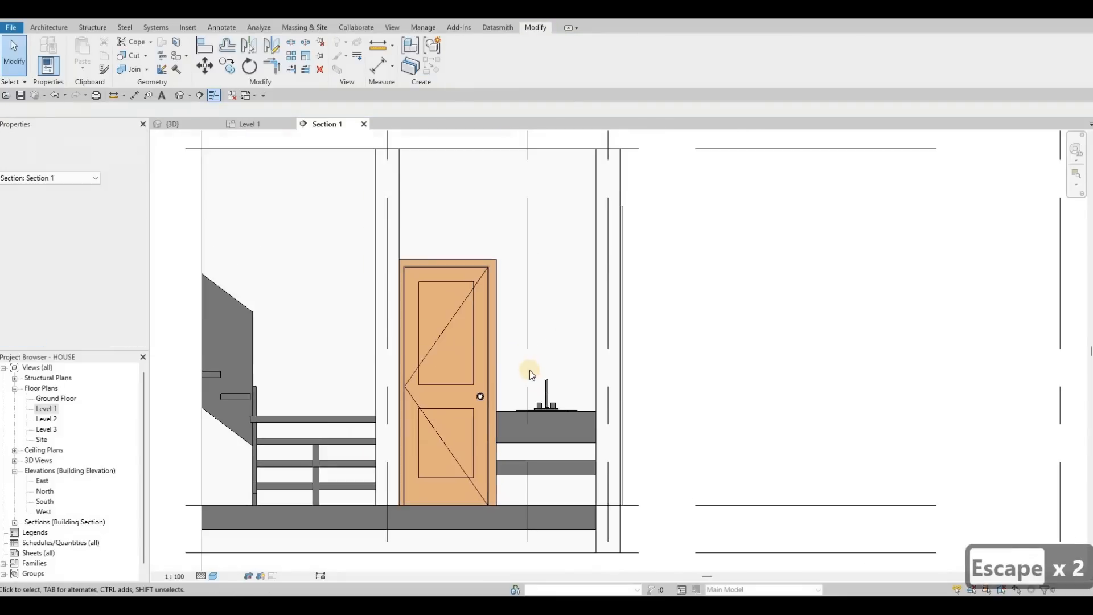
pyautogui.moveTo(522, 331); pyautogui.dragTo(522, 313, button='middle')
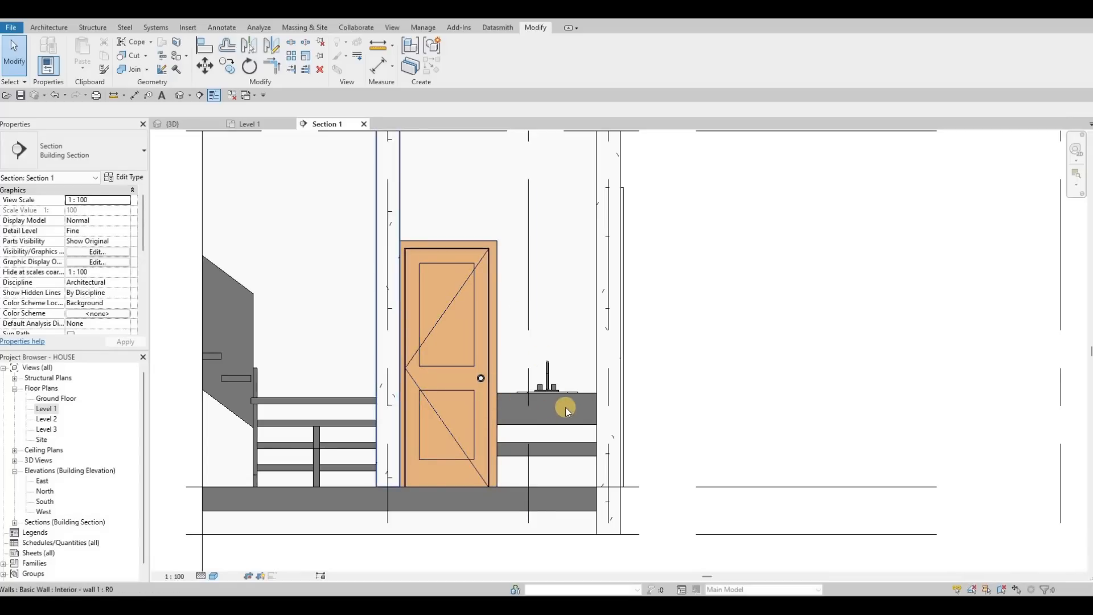
pyautogui.scroll(2, 540, 456)
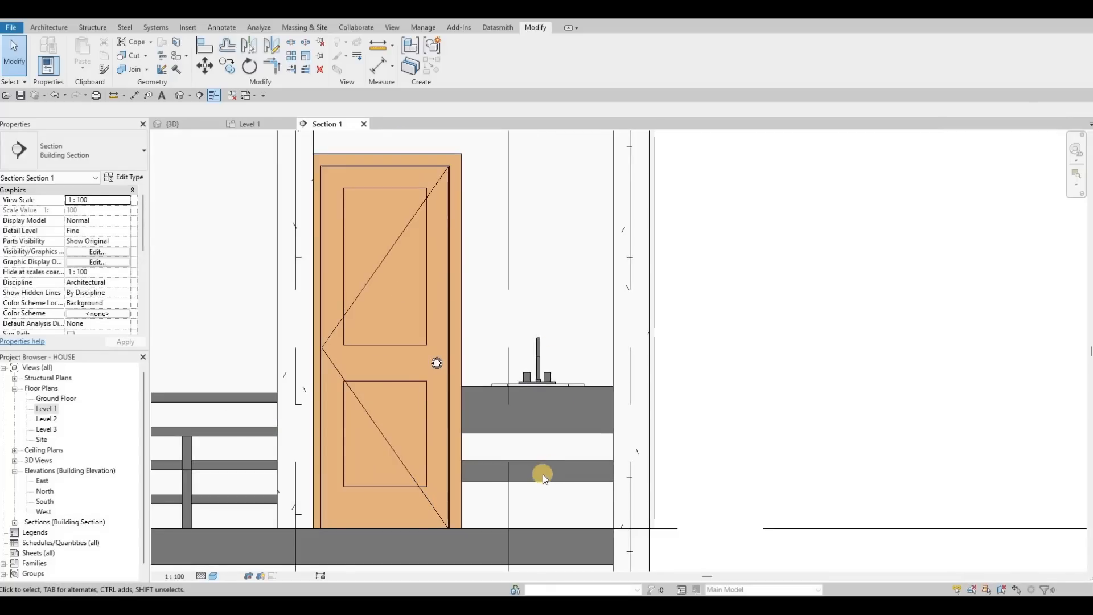
pyautogui.moveTo(552, 434); pyautogui.dragTo(532, 383, button='middle')
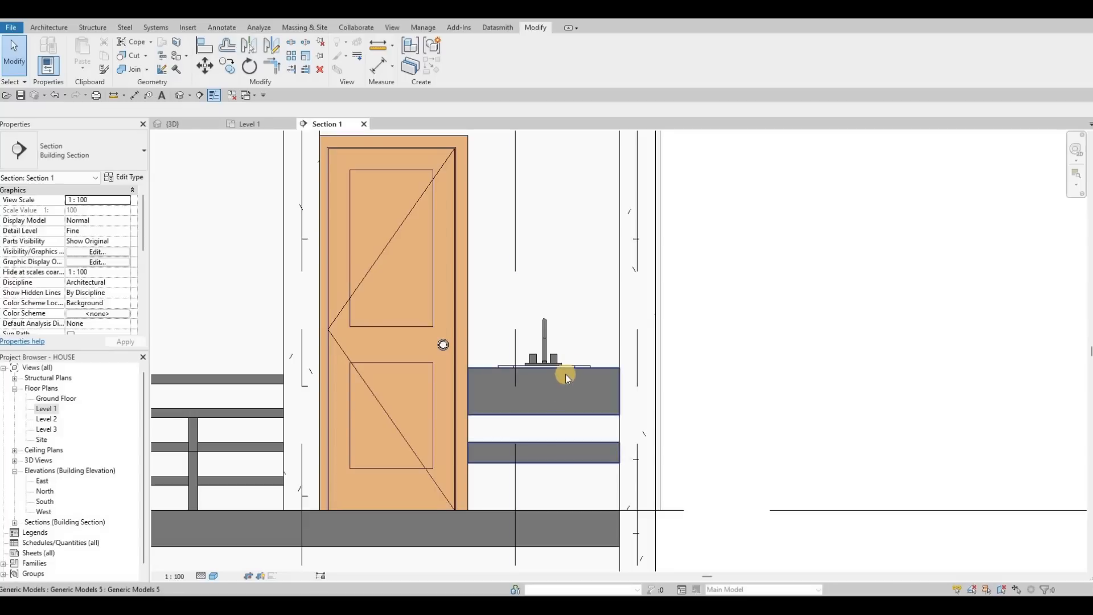
pyautogui.scroll(-2, 535, 285)
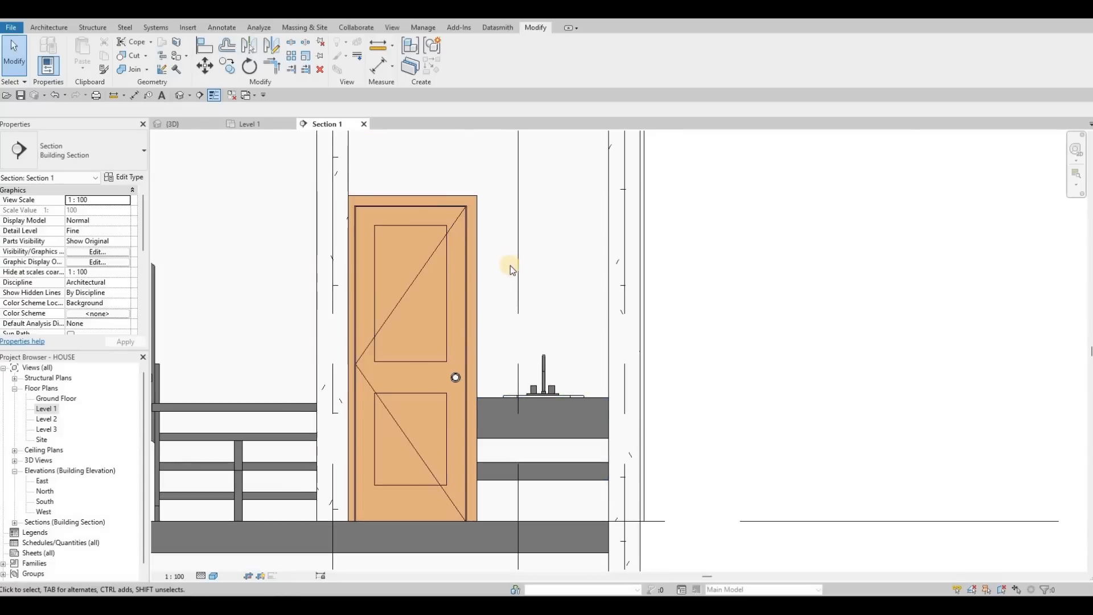
pyautogui.moveTo(549, 348); pyautogui.dragTo(545, 420, button='middle')
pyautogui.scroll(-1, 546, 420)
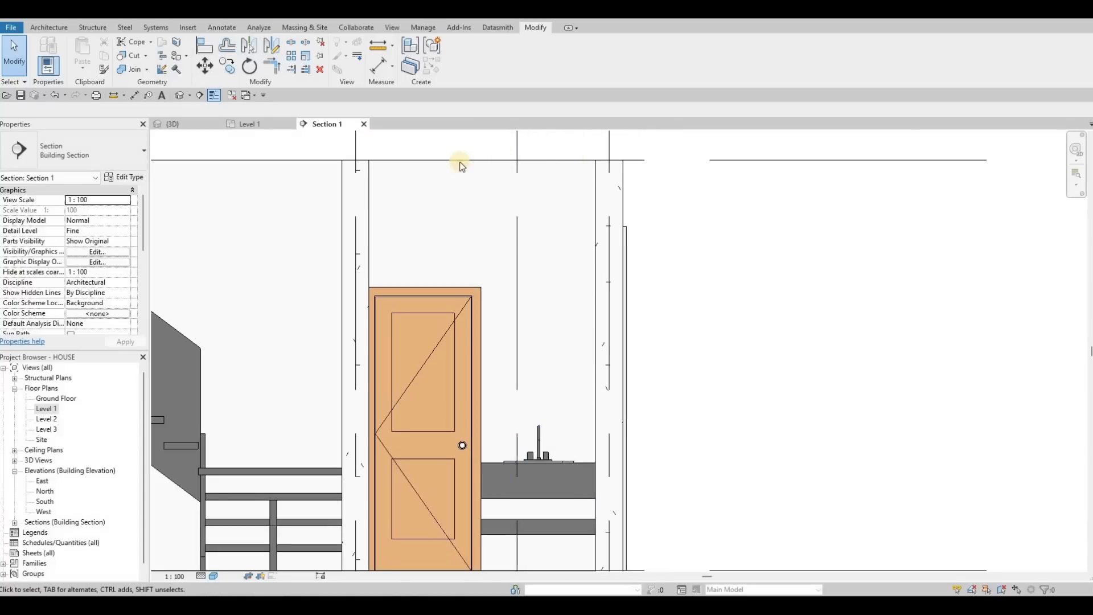
pyautogui.moveTo(583, 503); pyautogui.dragTo(600, 389, button='middle')
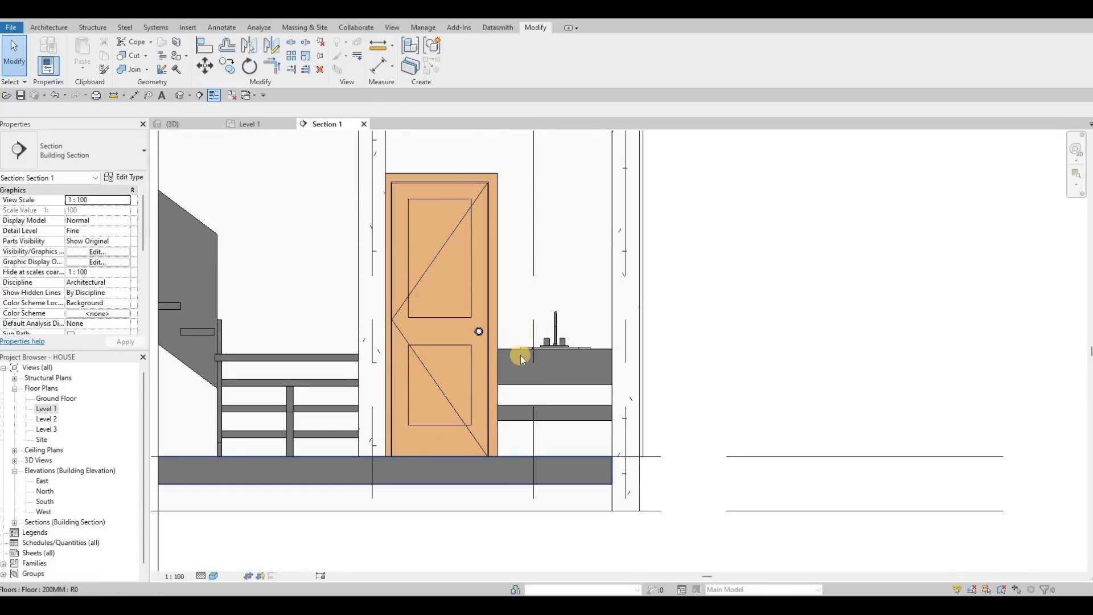
pyautogui.moveTo(524, 292); pyautogui.dragTo(518, 341, button='middle')
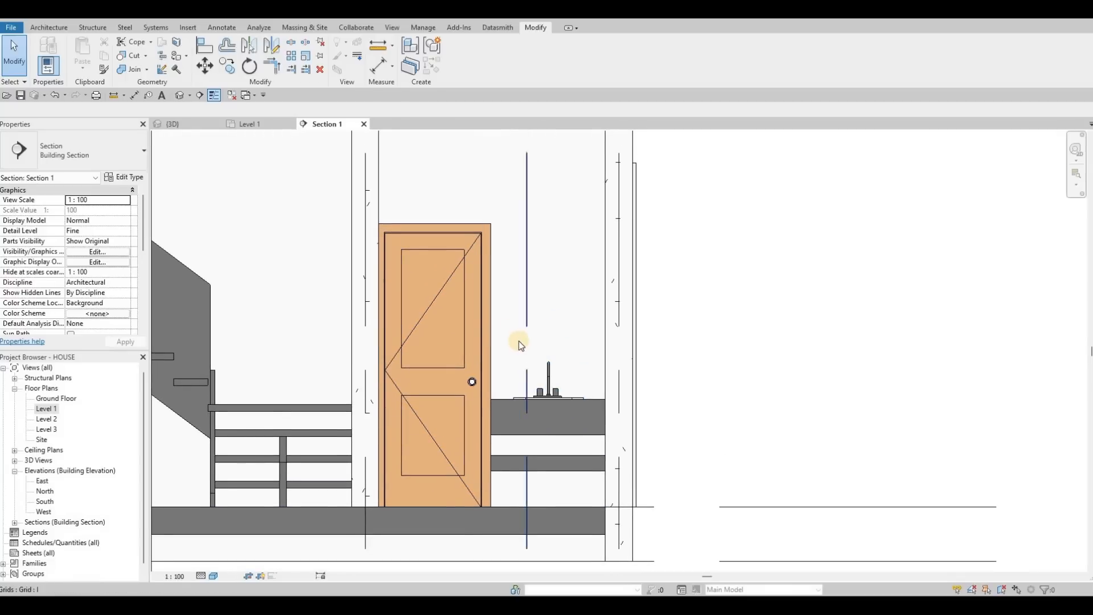
pyautogui.scroll(-2, 518, 341)
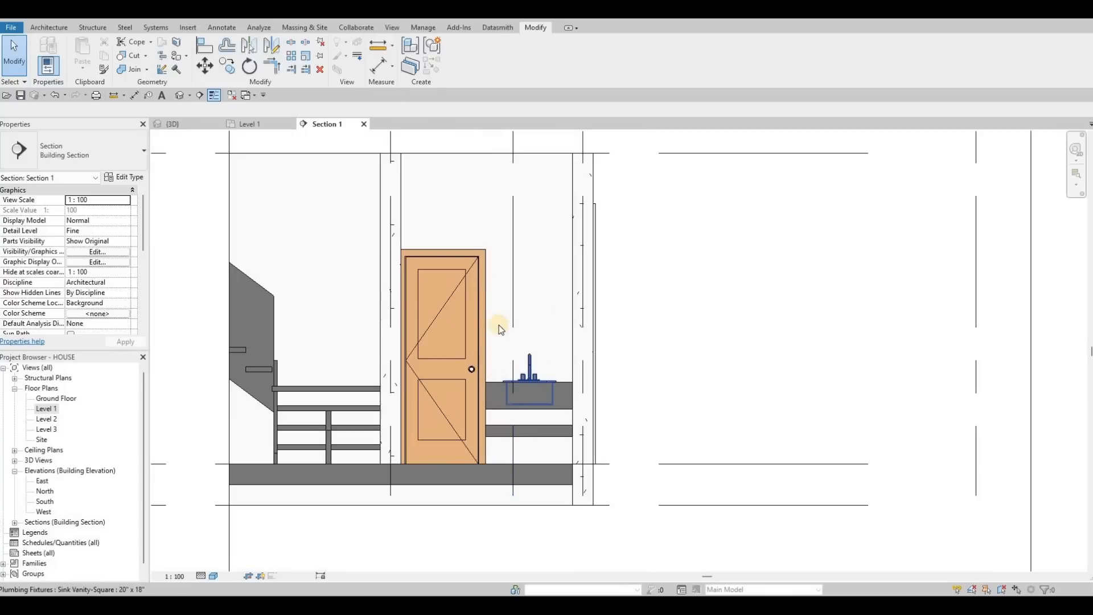
pyautogui.scroll(2, 519, 379)
pyautogui.scroll(-2, 515, 268)
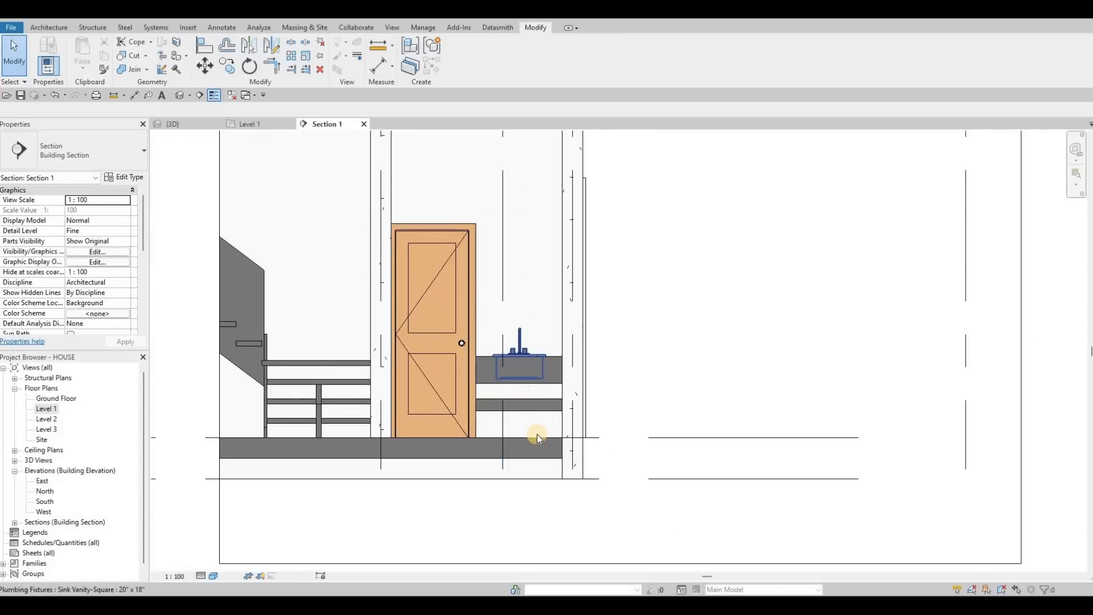
pyautogui.scroll(3, 537, 434)
pyautogui.moveTo(548, 439); pyautogui.dragTo(556, 470, button='middle')
pyautogui.press('Escape')
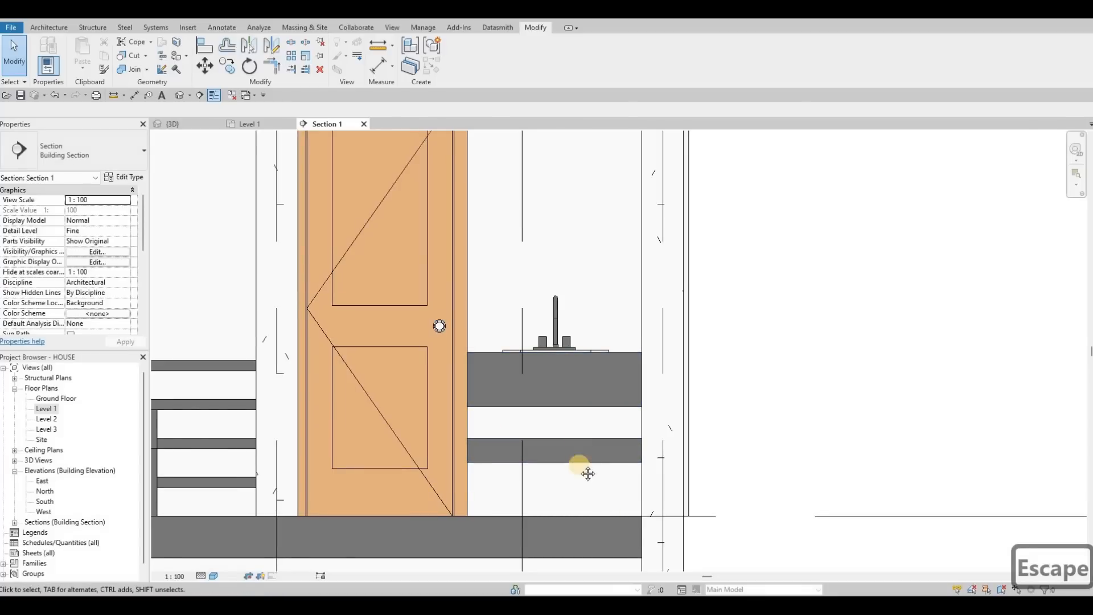
pyautogui.scroll(-2, 583, 455)
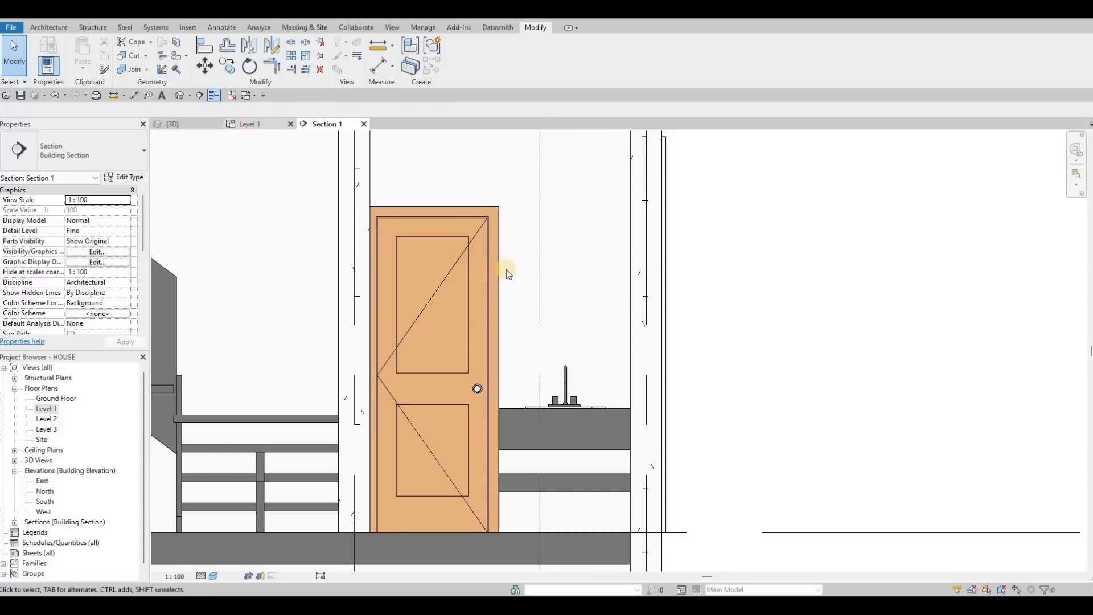
pyautogui.moveTo(502, 254); pyautogui.dragTo(501, 250, button='middle')
pyautogui.scroll(-1, 502, 251)
pyautogui.press('Escape')
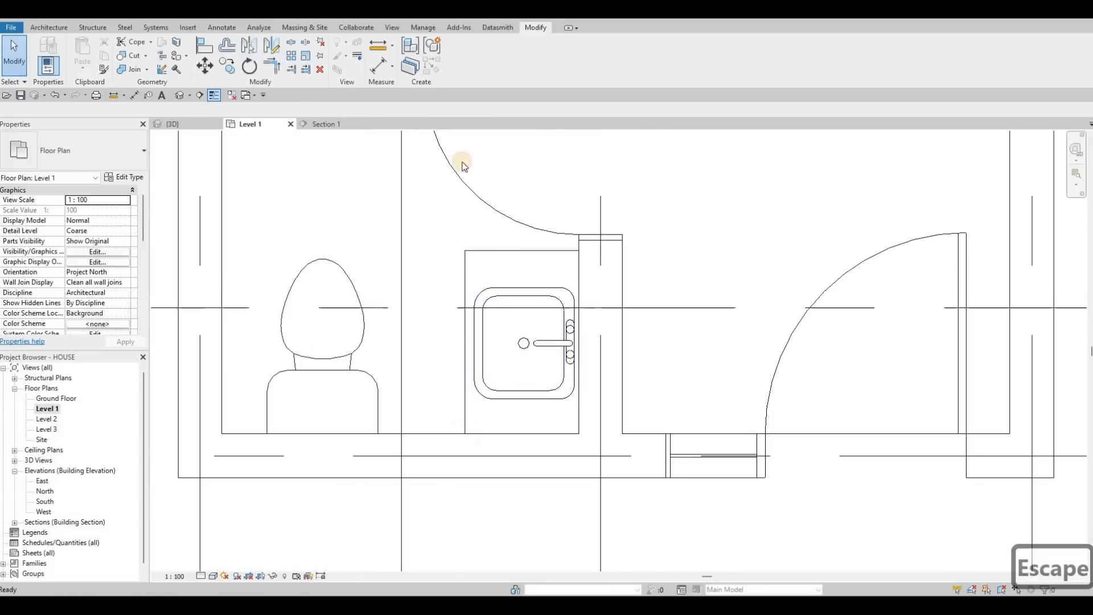
# - Edit the in-place counter and create a void extrusion from a rectangle sketched around the sink basin on Level 1
pyautogui.click(456, 48)
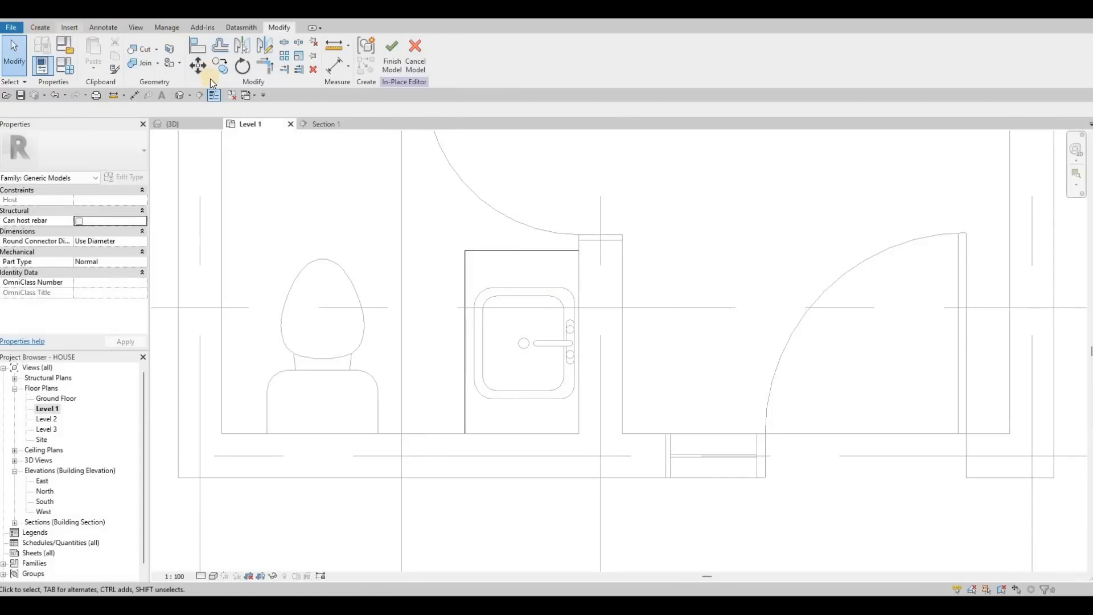
pyautogui.click(219, 57)
pyautogui.click(239, 91)
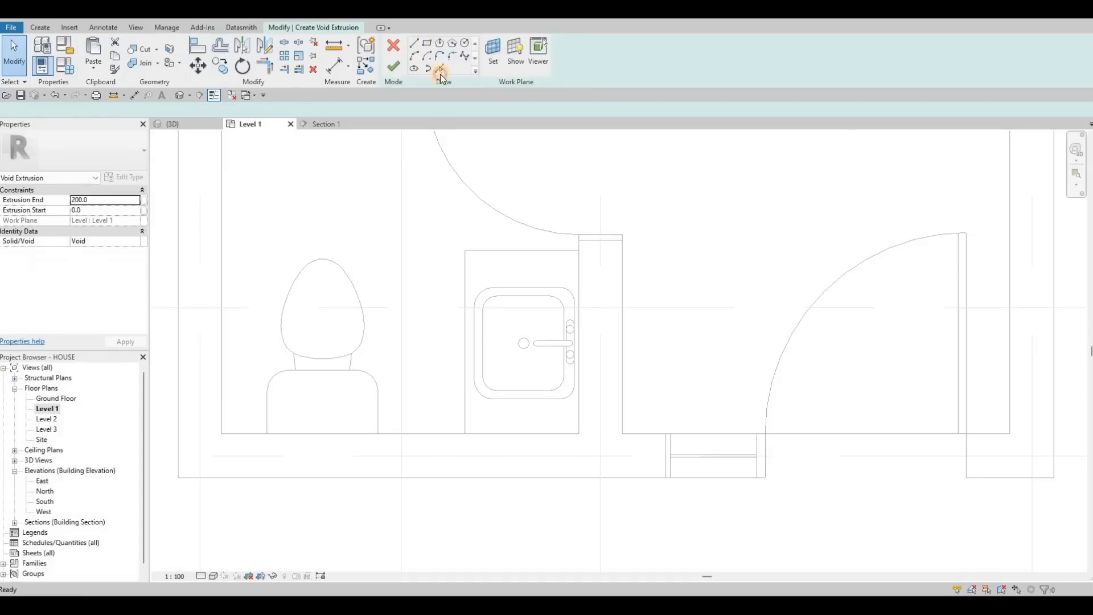
pyautogui.scroll(5, 476, 239)
pyautogui.scroll(-1, 470, 237)
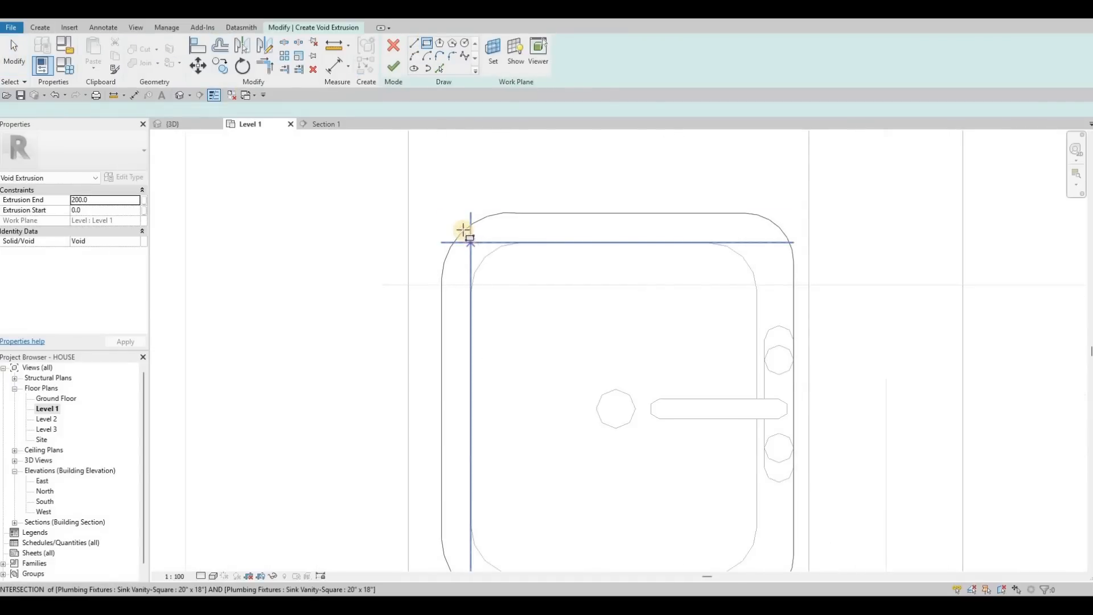
pyautogui.scroll(3, 468, 236)
pyautogui.click(466, 231)
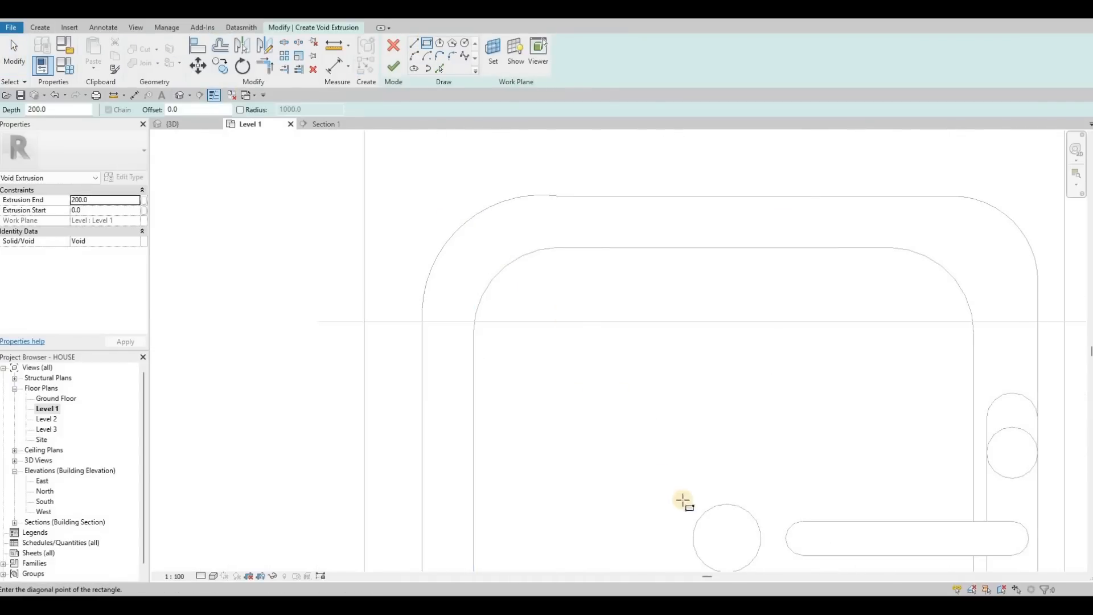
pyautogui.scroll(-2, 747, 550)
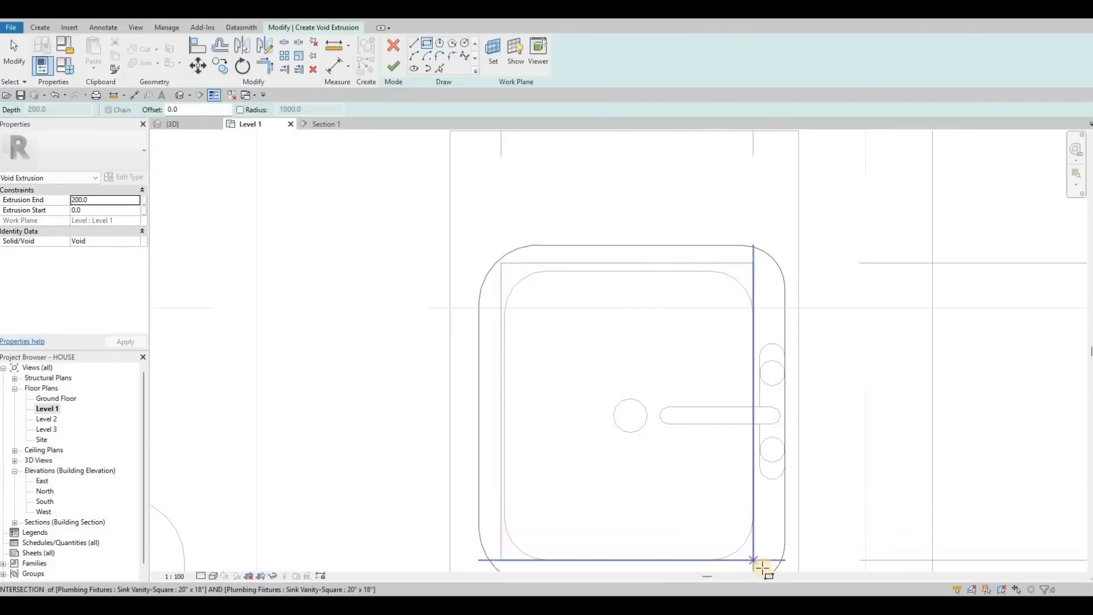
pyautogui.click(763, 568)
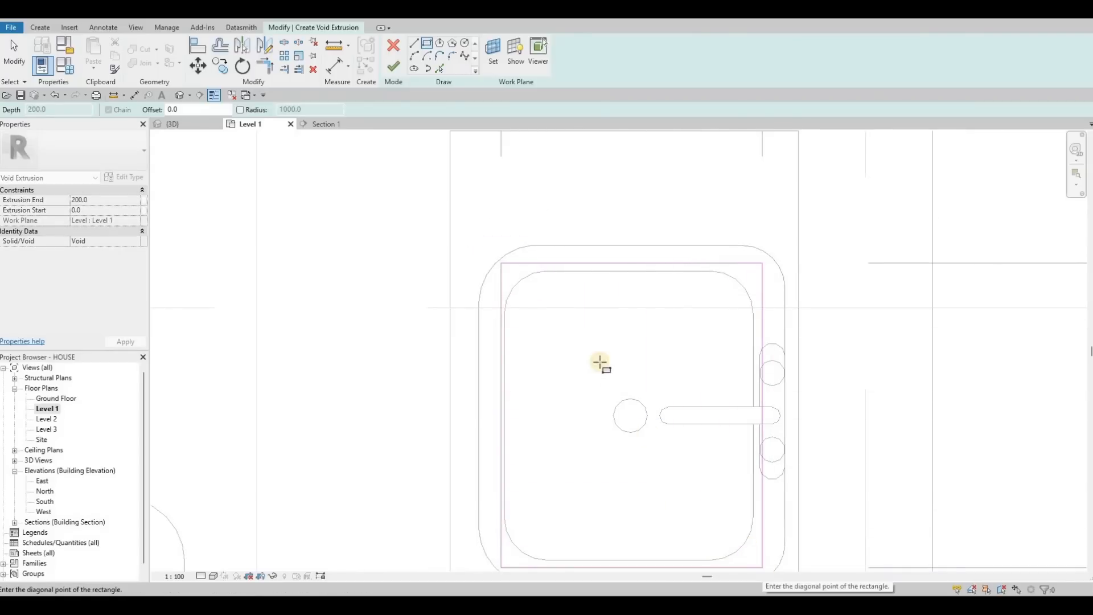
pyautogui.press('Escape')
pyautogui.click(391, 64)
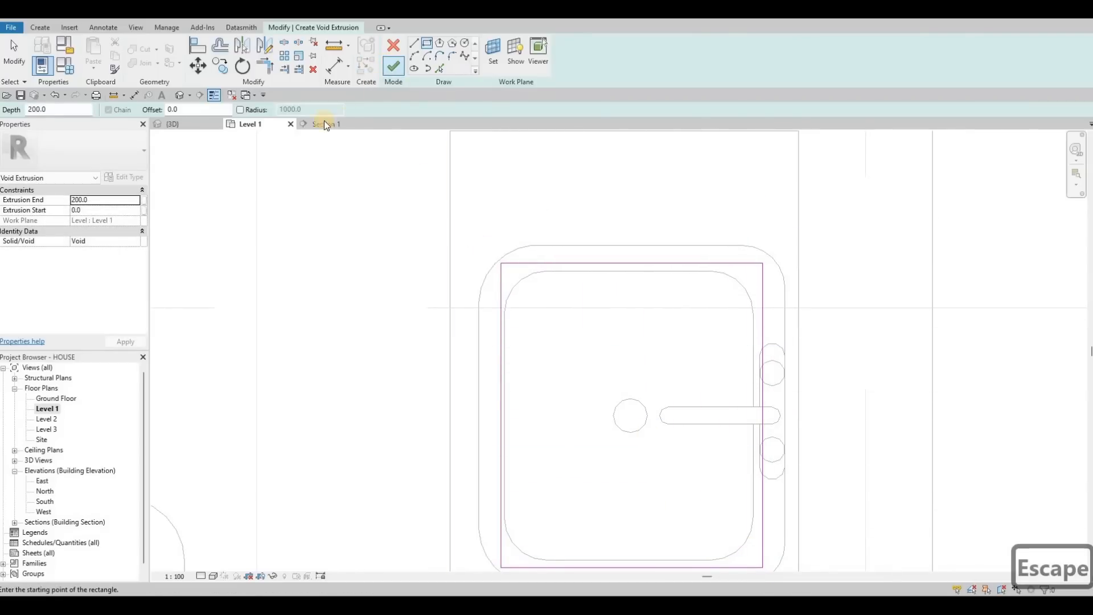
# - Stretch the void in Section 1 so it spans 571.5 to 787.4 mm inside the counter, and try to finish the in-place model
pyautogui.click(327, 124)
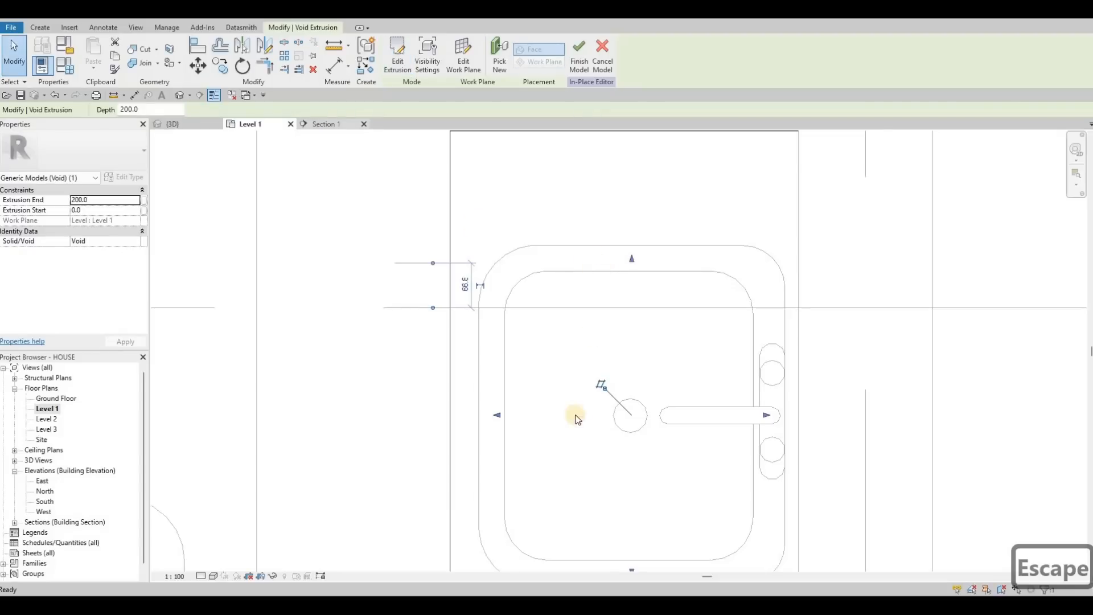
pyautogui.scroll(3, 559, 517)
pyautogui.moveTo(559, 516); pyautogui.dragTo(553, 340)
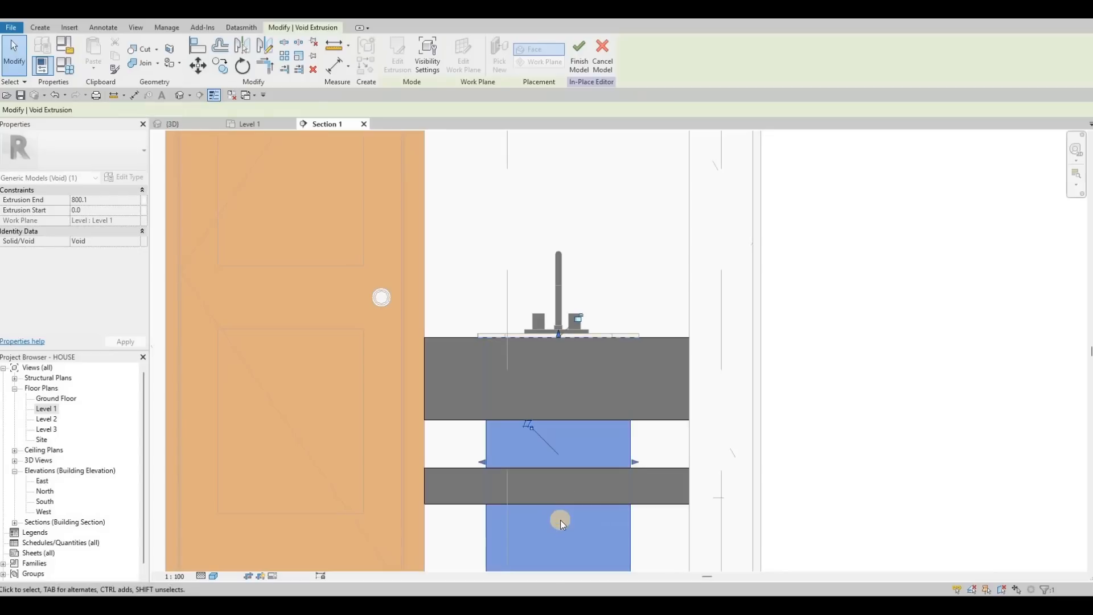
pyautogui.moveTo(563, 450); pyautogui.dragTo(566, 381, button='middle')
pyautogui.click(576, 336)
pyautogui.moveTo(575, 336); pyautogui.dragTo(574, 340)
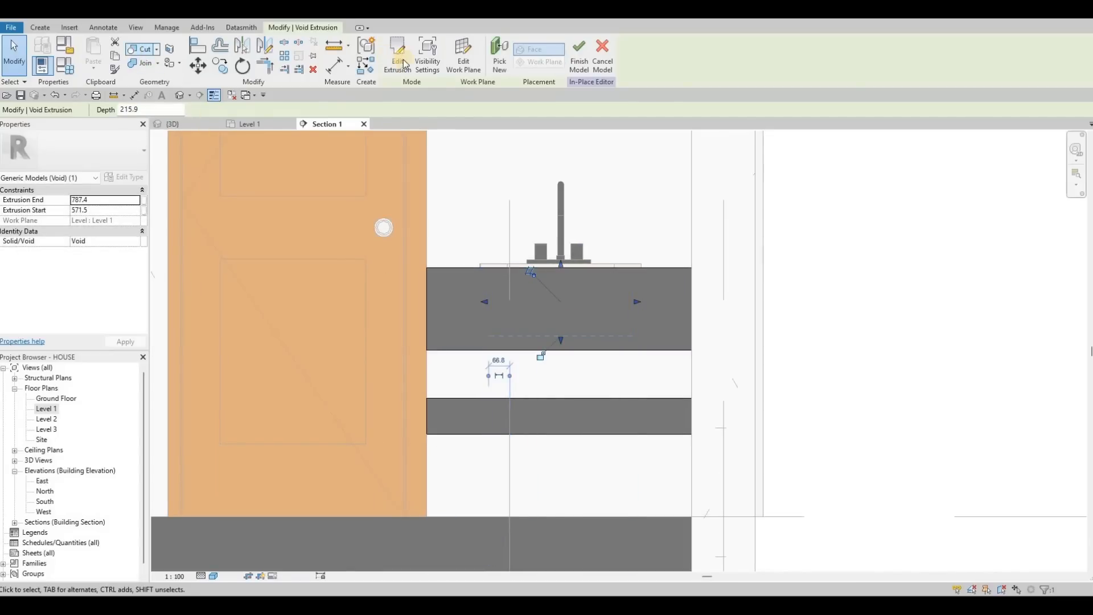
pyautogui.press('Escape')
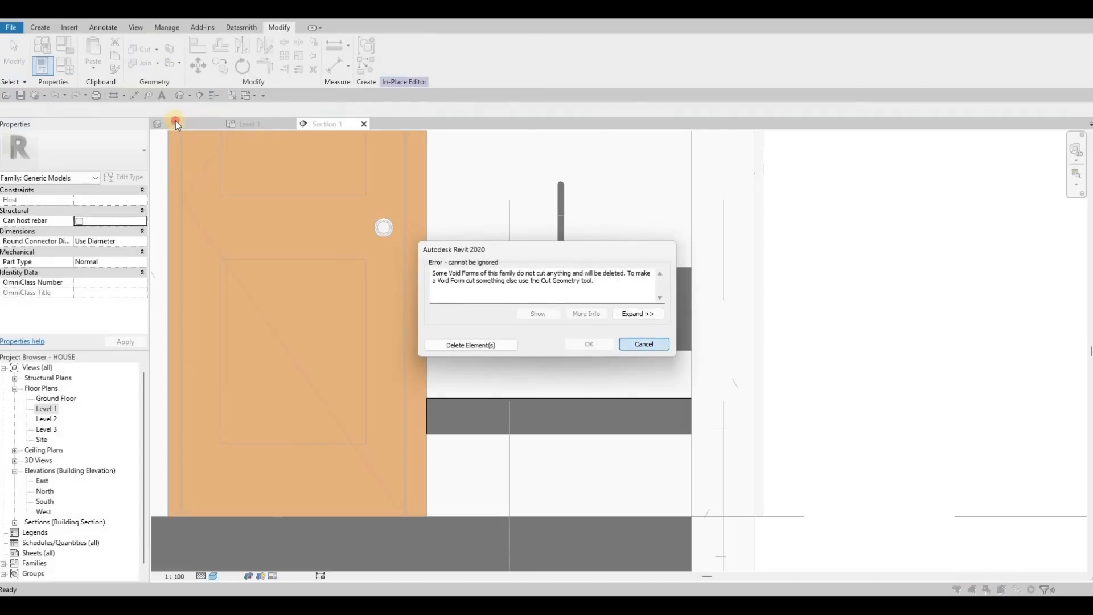
# - Try to cut the counter with the void beneath the sink in the 3D view
pyautogui.press('Escape')
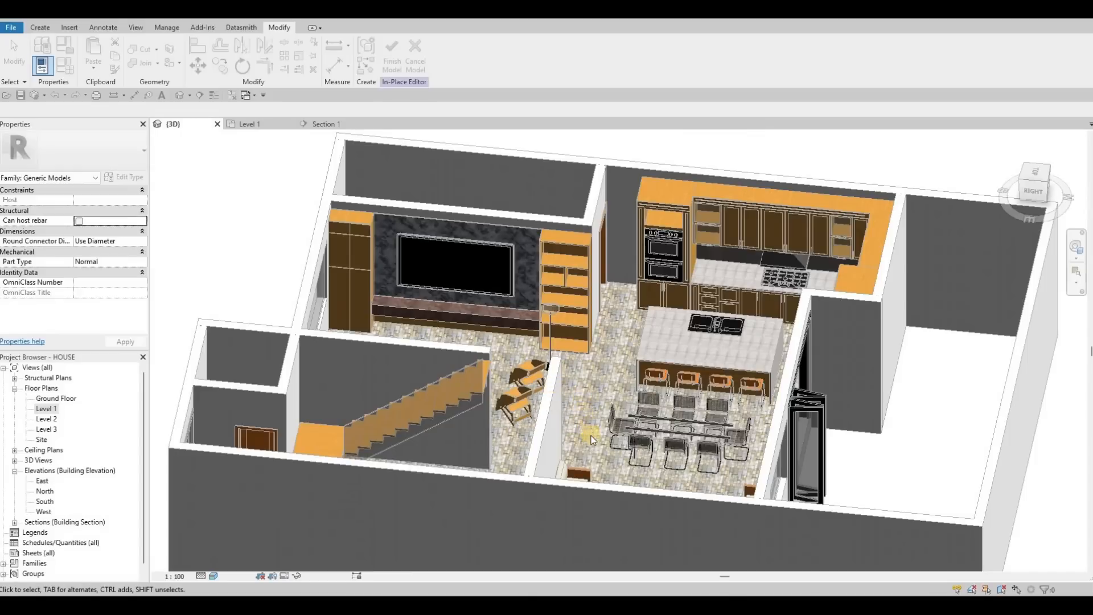
pyautogui.keyDown('shift'); pyautogui.moveTo(592, 439); pyautogui.dragTo(693, 400, button='middle'); pyautogui.keyUp('shift')
pyautogui.scroll(7, 617, 329)
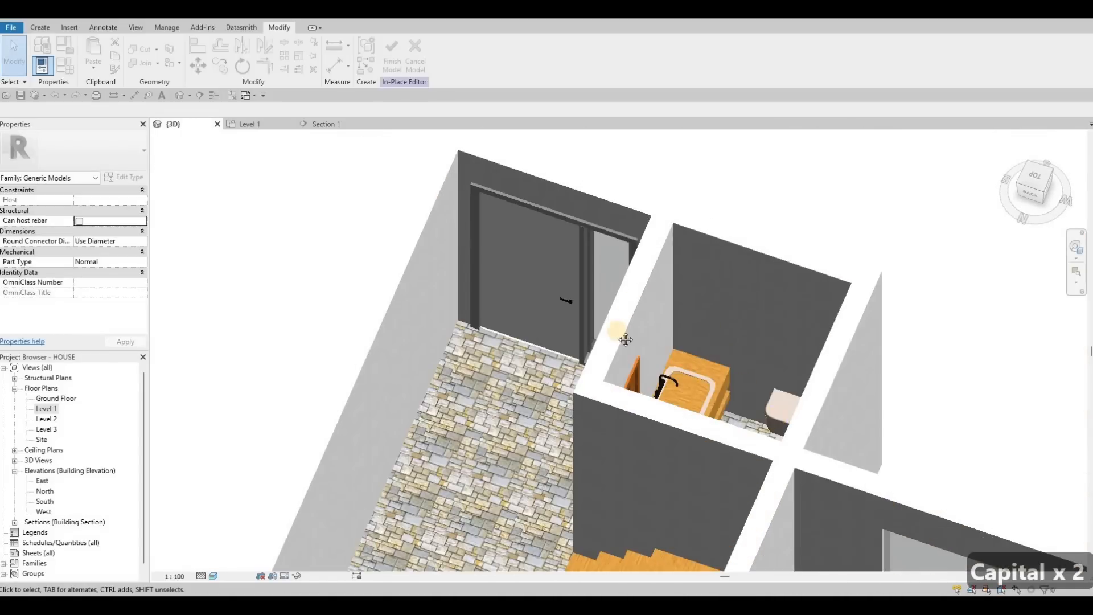
pyautogui.moveTo(749, 340); pyautogui.dragTo(764, 336, button='middle')
pyautogui.scroll(-2, 764, 336)
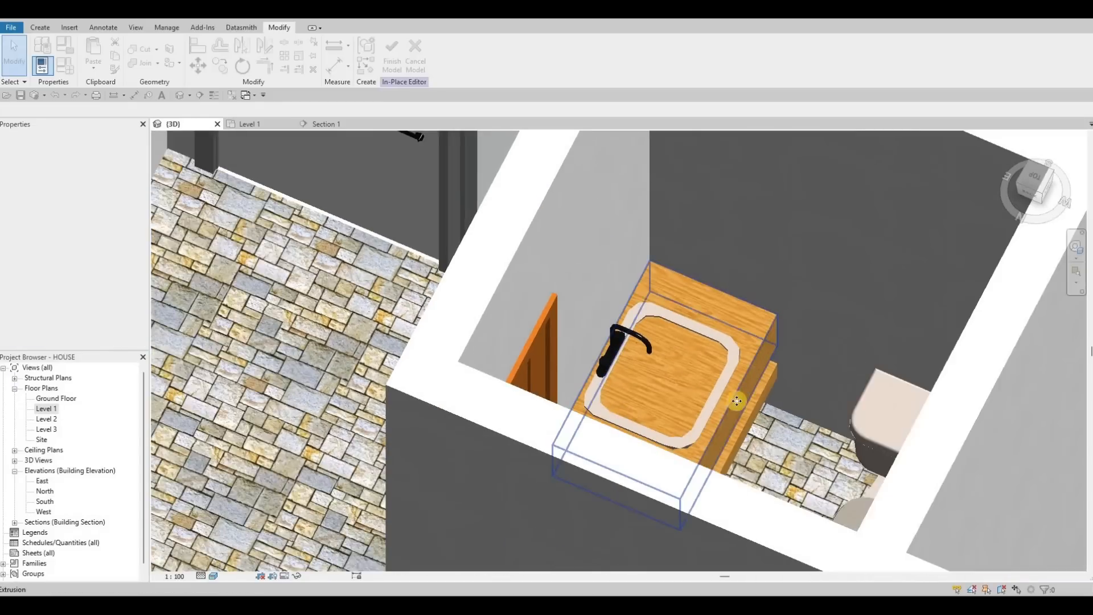
pyautogui.click(752, 342)
pyautogui.press('Escape')
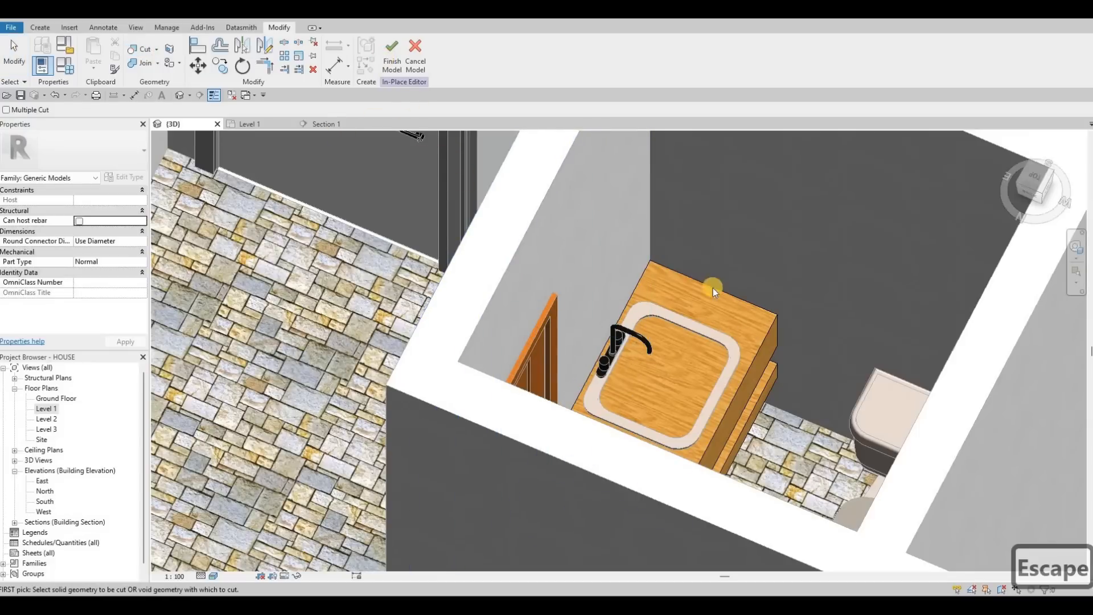
# - Finish the in-place counter model and delete the void form that cuts nothing
pyautogui.click(392, 55)
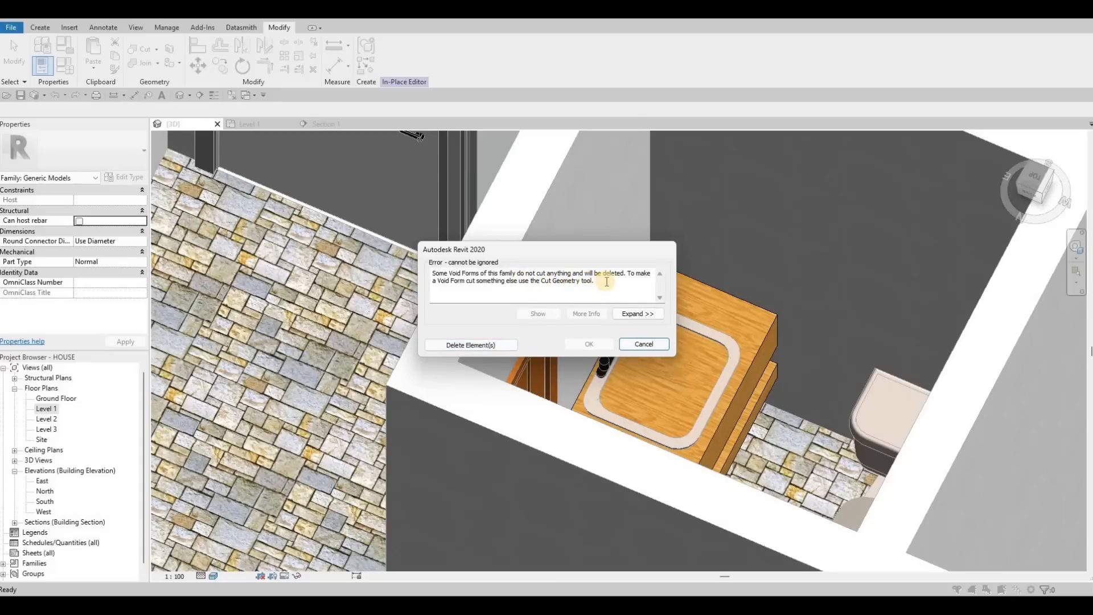
pyautogui.click(495, 345)
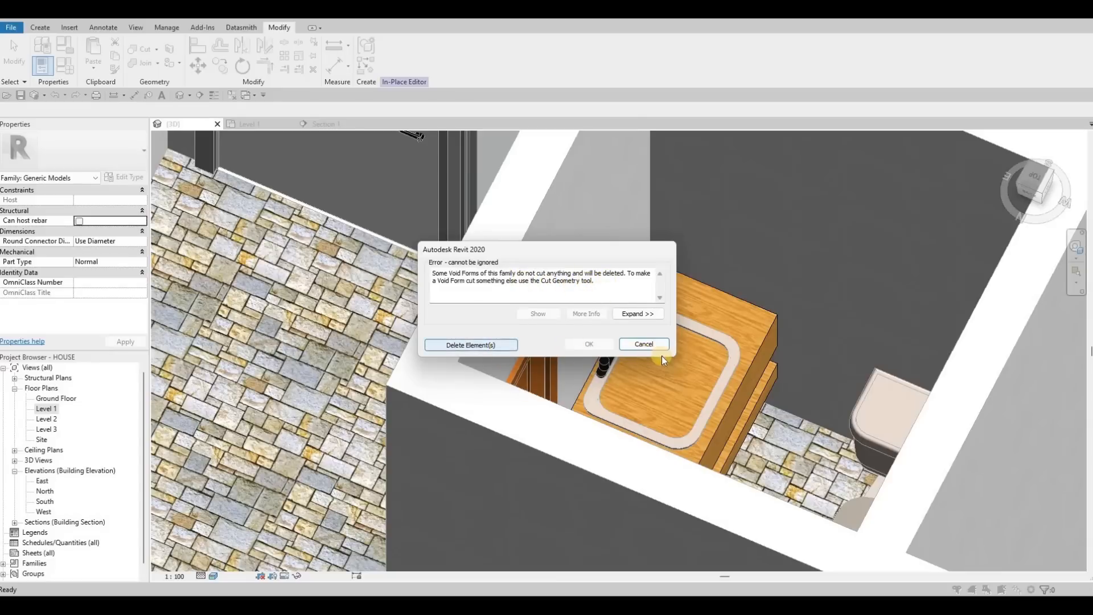
pyautogui.press('Escape')
# - Reopen the in-place counter for editing and start a void extrusion on Level 1 with the counter's top face as its work plane
pyautogui.click(768, 329)
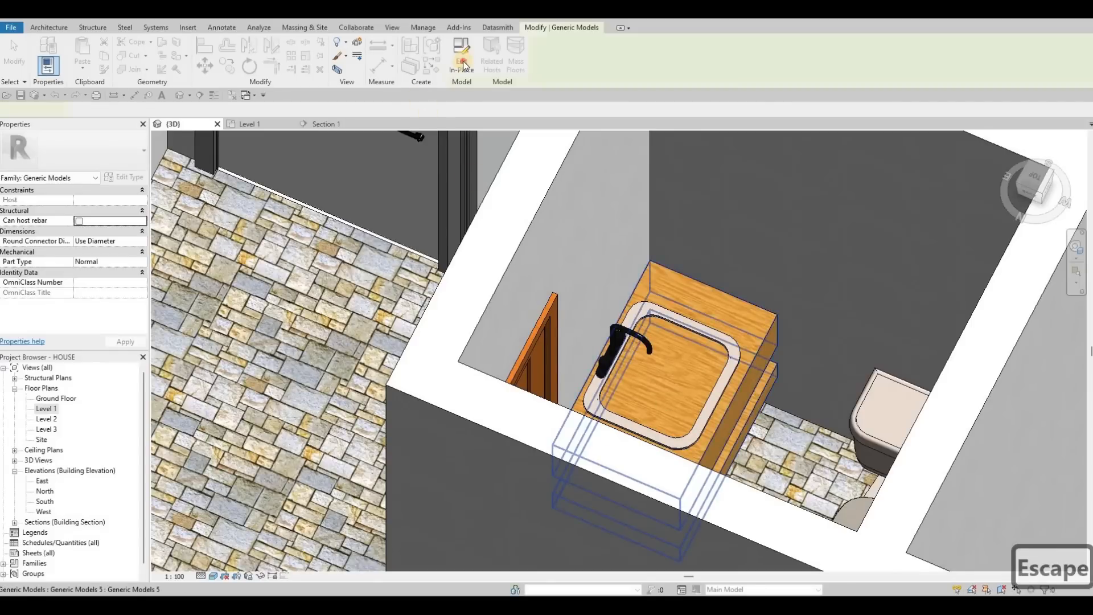
pyautogui.click(462, 63)
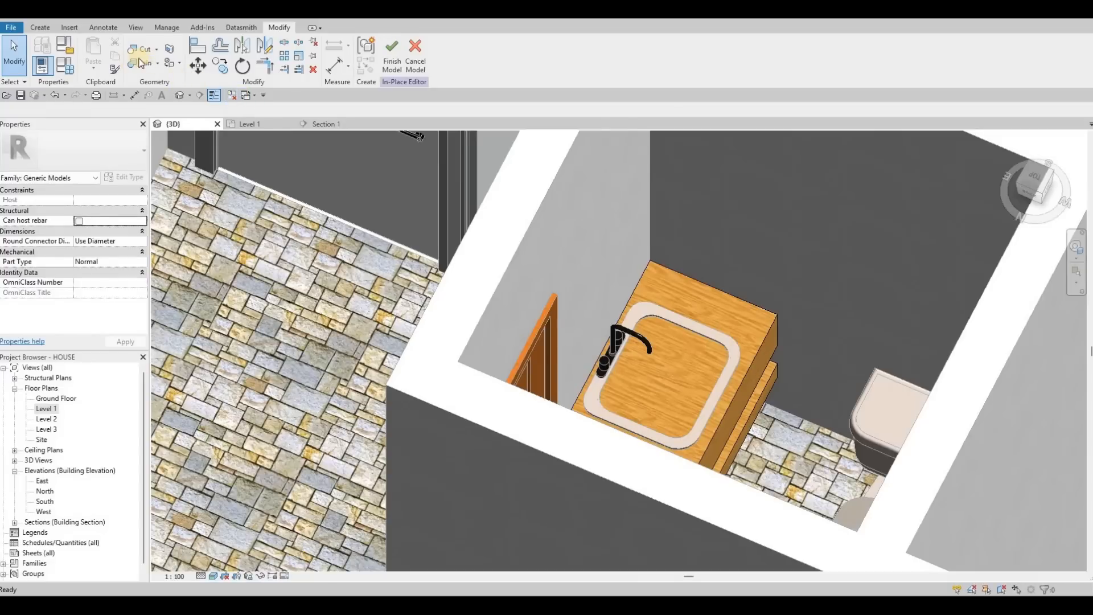
pyautogui.click(259, 126)
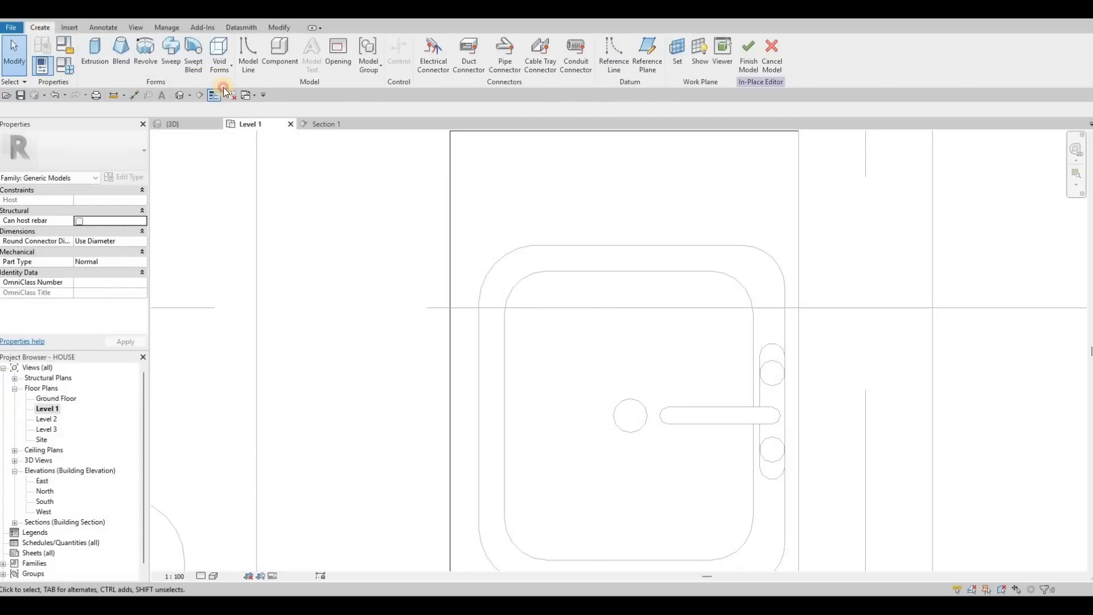
pyautogui.click(219, 72)
pyautogui.click(233, 88)
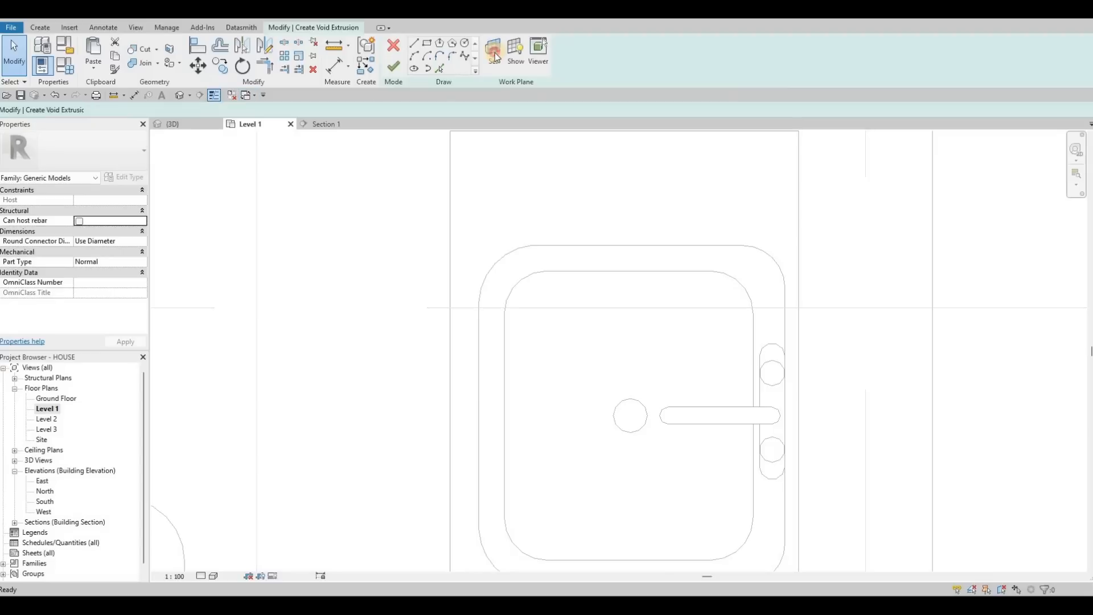
pyautogui.click(493, 51)
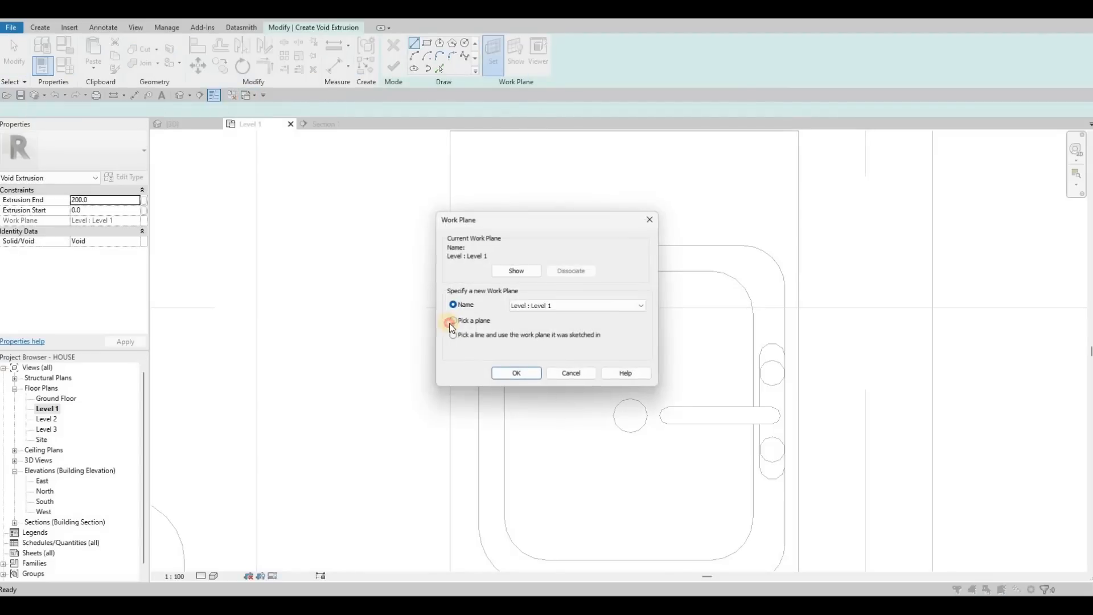
pyautogui.click(453, 320)
pyautogui.click(511, 375)
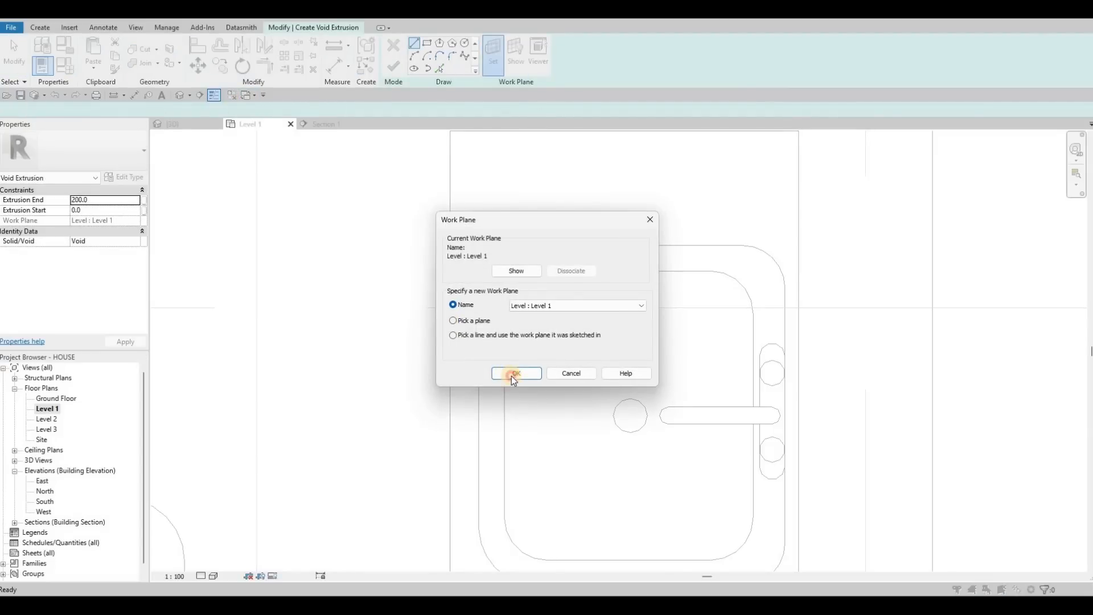
pyautogui.click(451, 250)
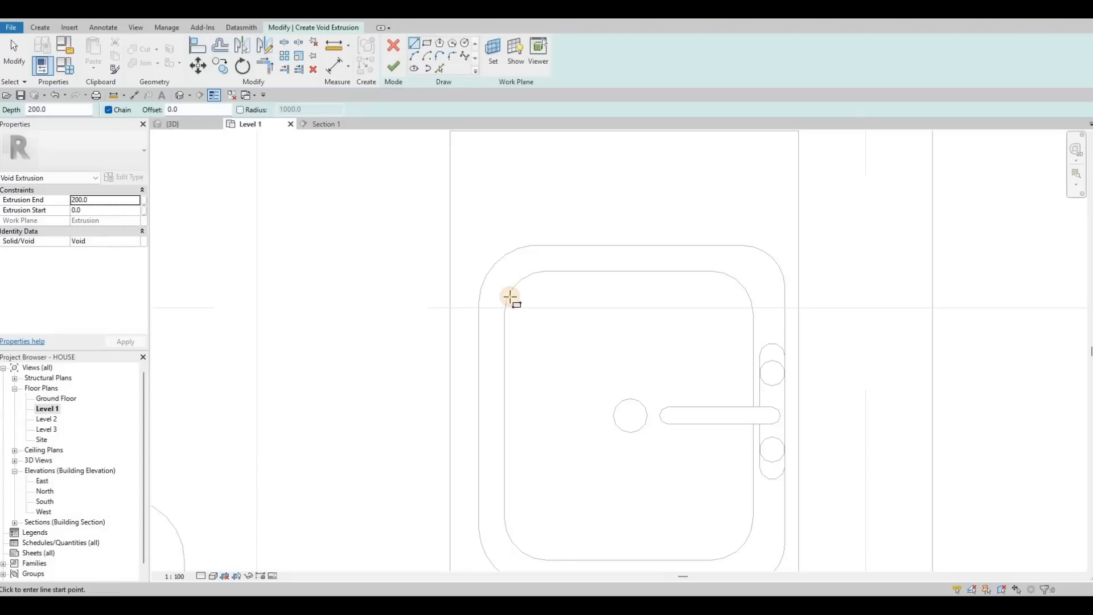
# - Sketch a rectangular void profile about 376 by 446 mm around the inner edge of the sink basin
pyautogui.scroll(3, 495, 256)
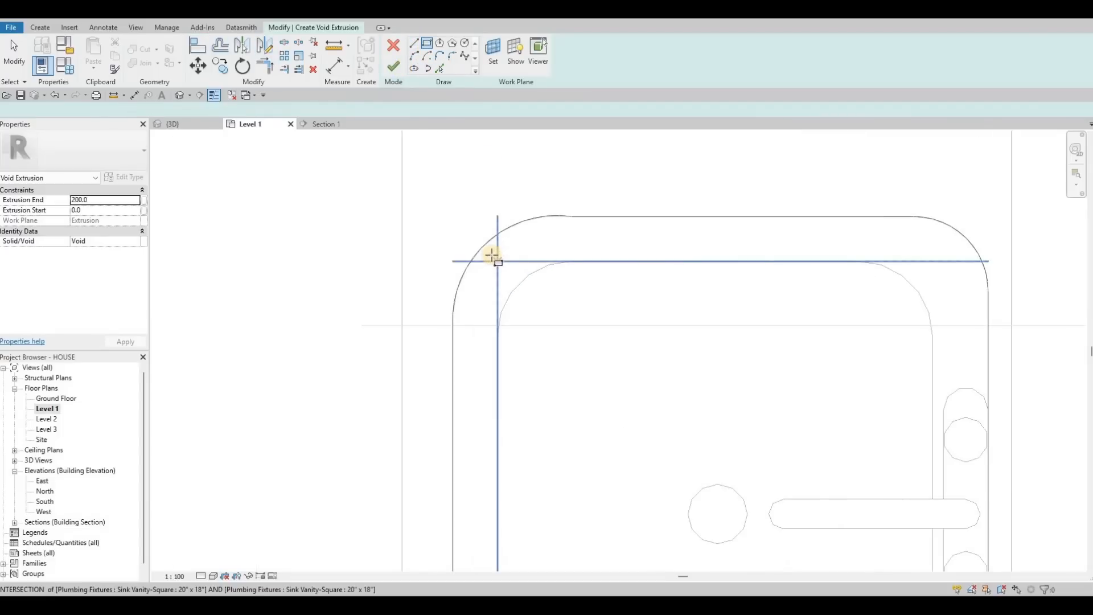
pyautogui.click(493, 257)
pyautogui.click(560, 324)
pyautogui.scroll(-2, 692, 474)
pyautogui.scroll(-3, 727, 512)
pyautogui.scroll(3, 727, 512)
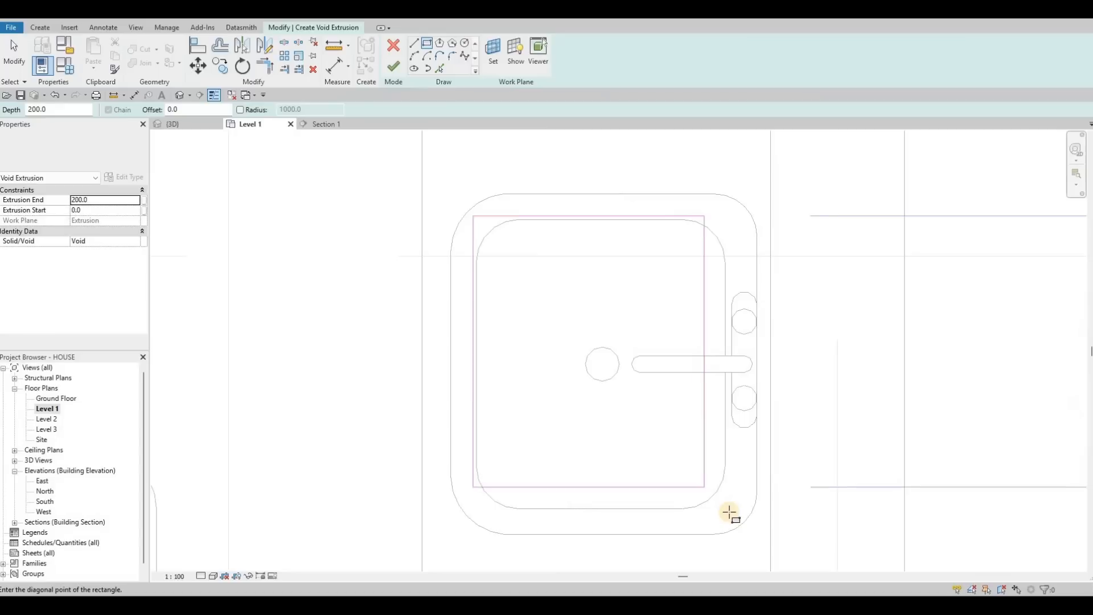
pyautogui.click(726, 514)
pyautogui.press('Escape')
pyautogui.press('Escape')
# - Nudge the profile's faucet-side edge one increment outward and complete the void extrusion
pyautogui.click(722, 490)
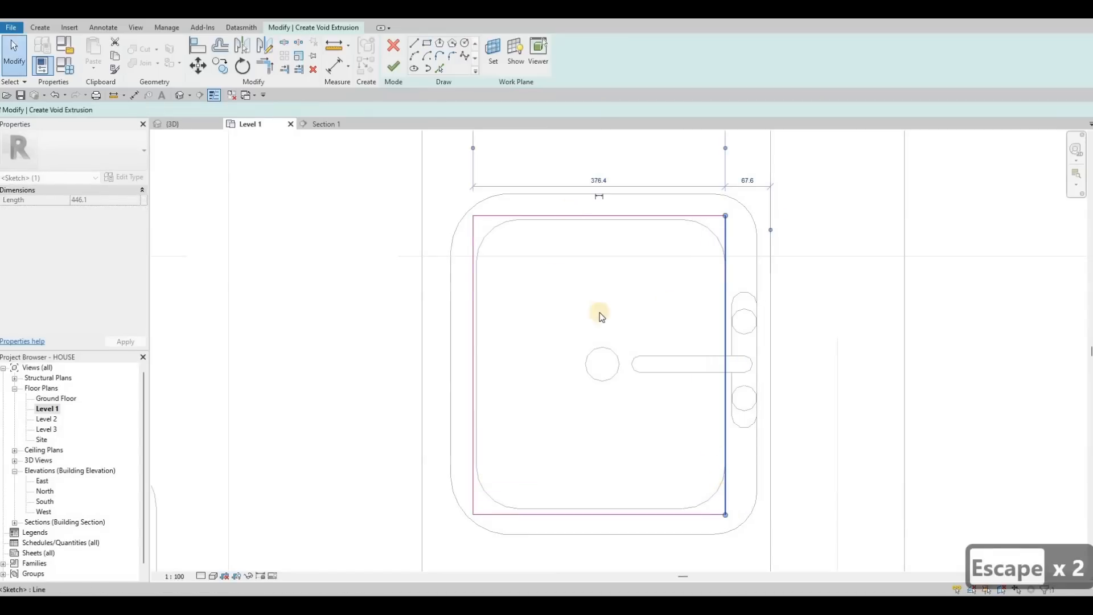
pyautogui.press('Right')
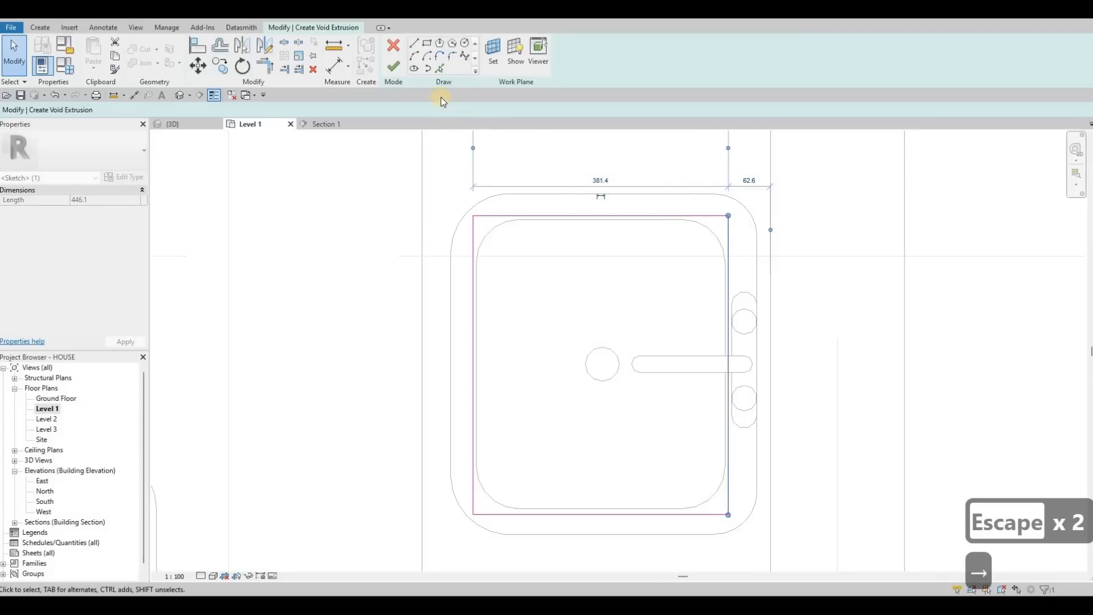
pyautogui.click(394, 67)
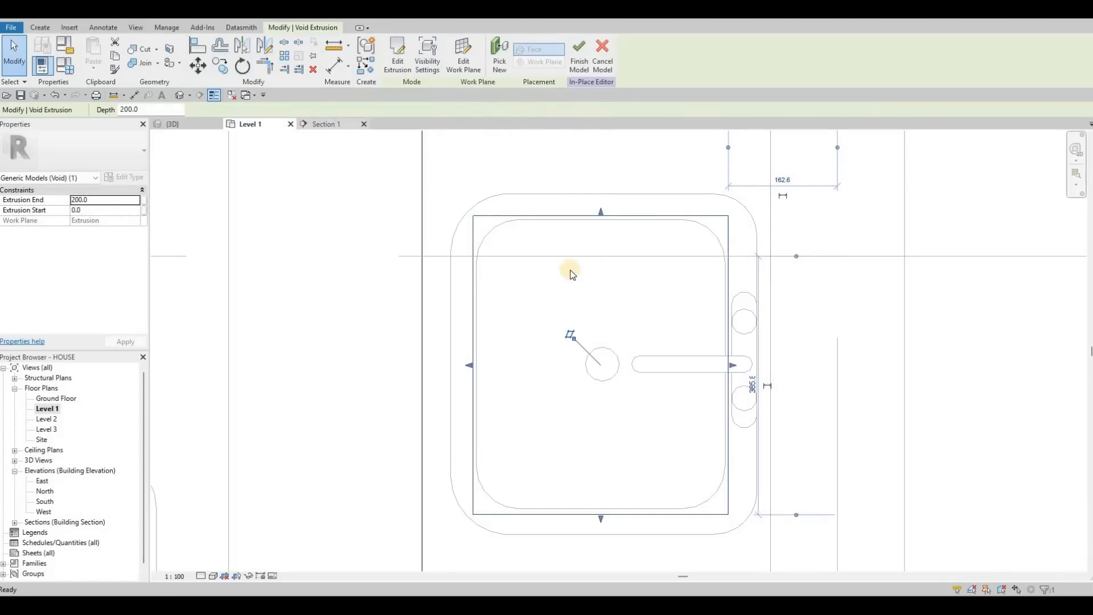
# - Stretch the void in Section 1 to a depth of 228.3 mm below the counter's top and finish the in-place model
pyautogui.scroll(2, 559, 256)
pyautogui.moveTo(558, 259); pyautogui.dragTo(559, 268)
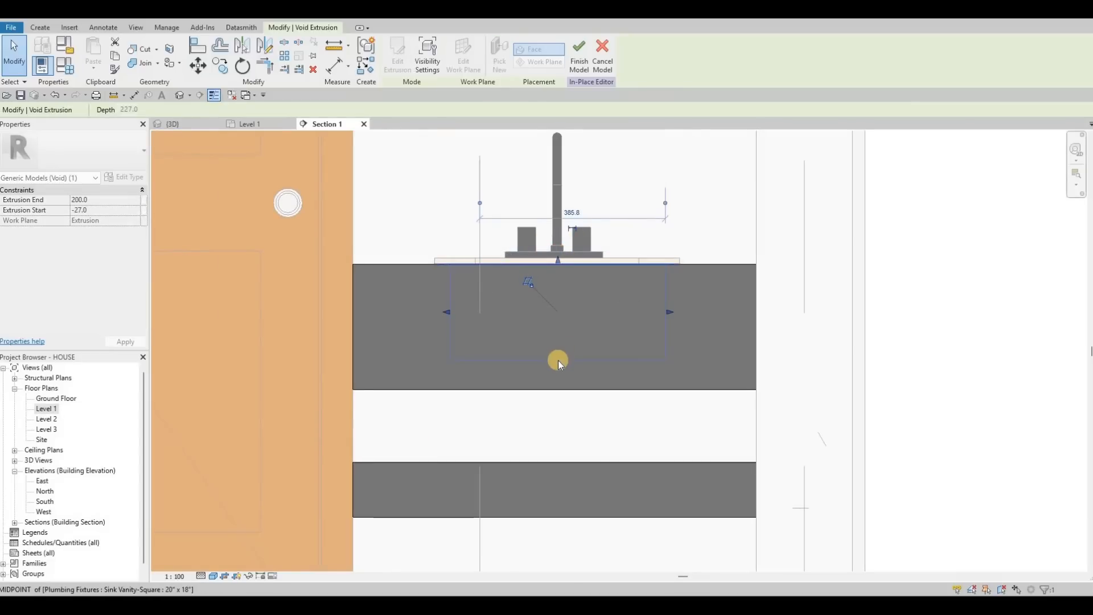
pyautogui.moveTo(557, 366); pyautogui.dragTo(559, 378)
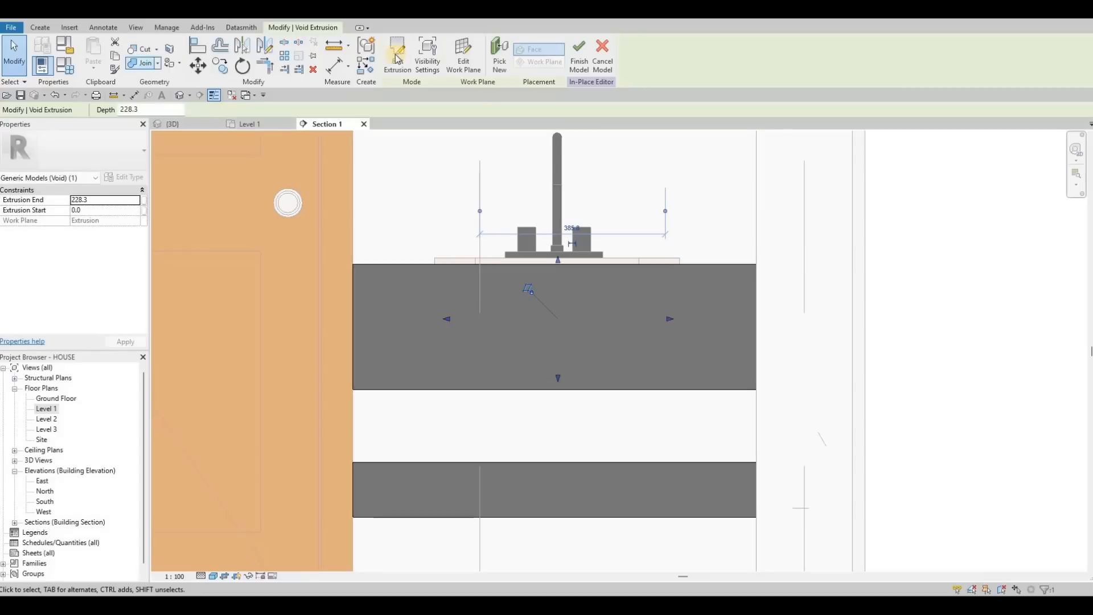
pyautogui.press('Escape')
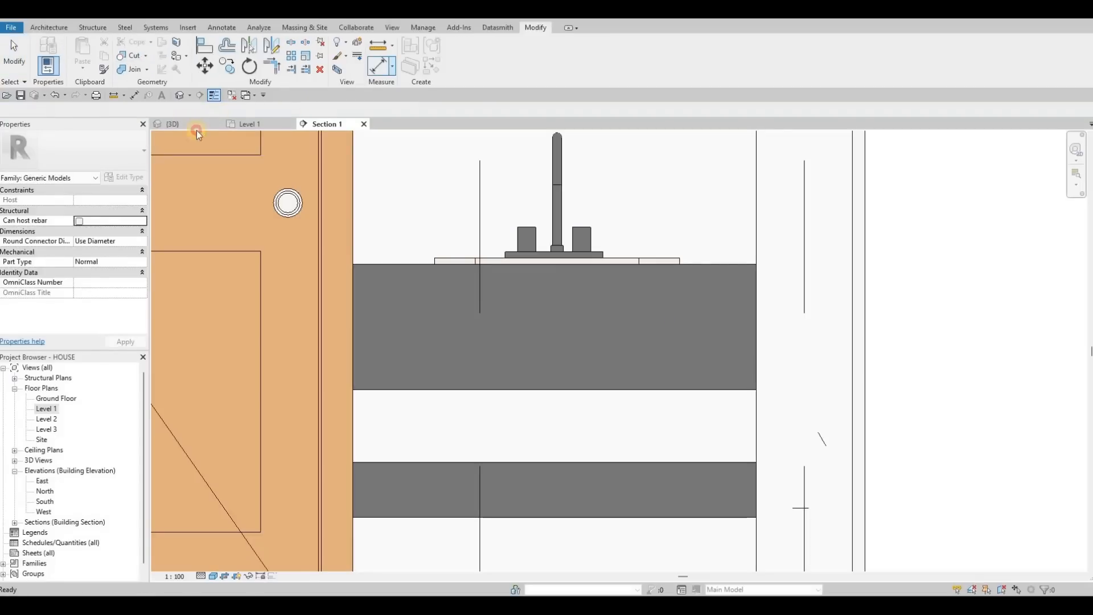
pyautogui.click(196, 125)
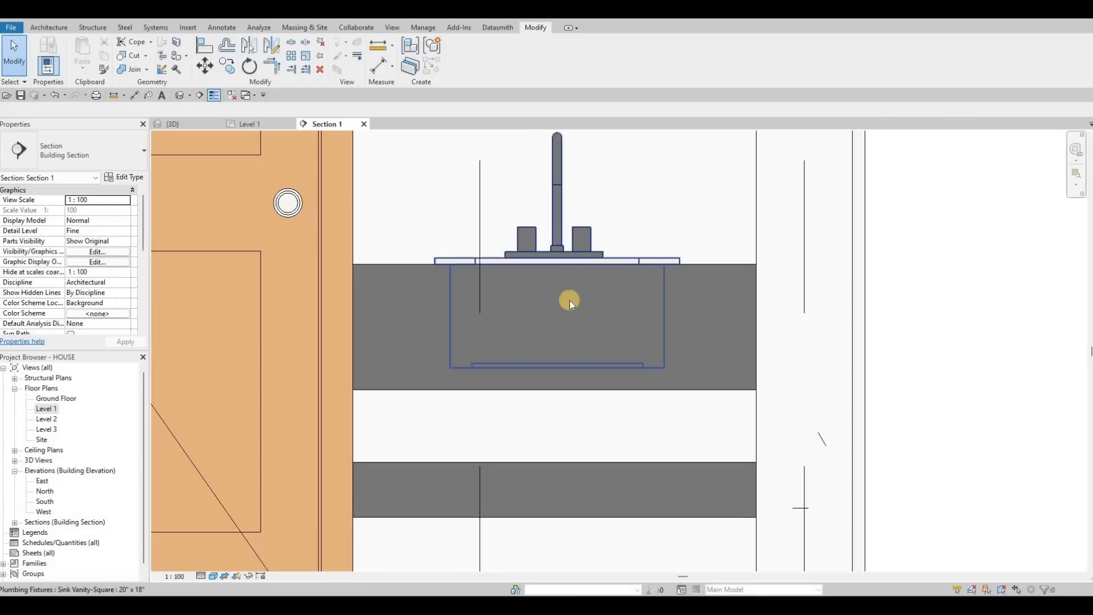
# - Reopen the in-place wooden counter for editing in Section 1
pyautogui.scroll(-2, 569, 300)
pyautogui.moveTo(516, 308); pyautogui.dragTo(570, 381, button='middle')
pyautogui.scroll(-3, 571, 382)
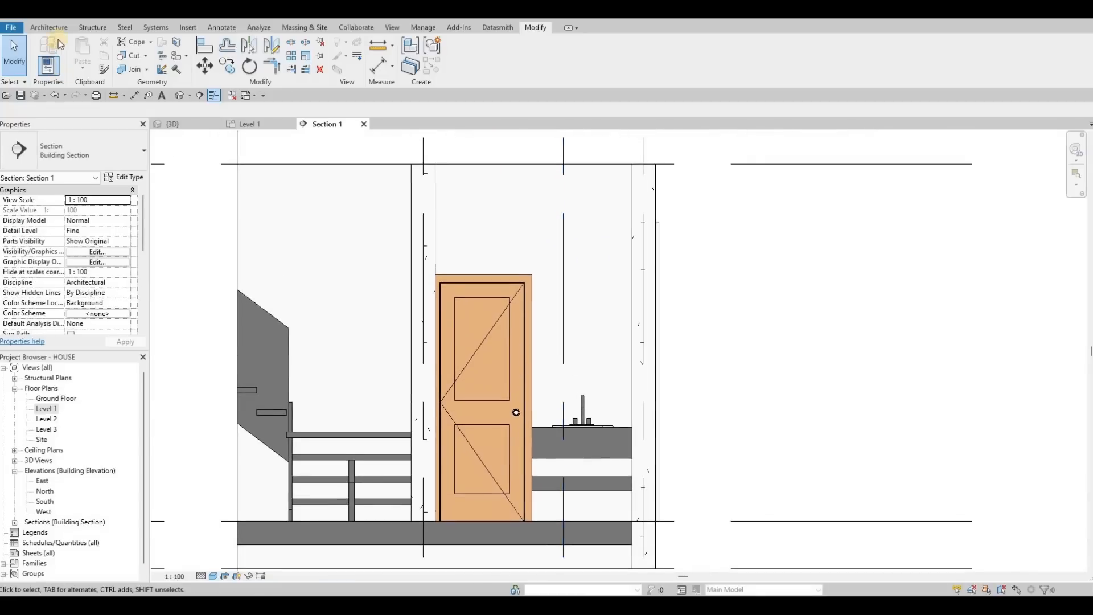
pyautogui.click(547, 454)
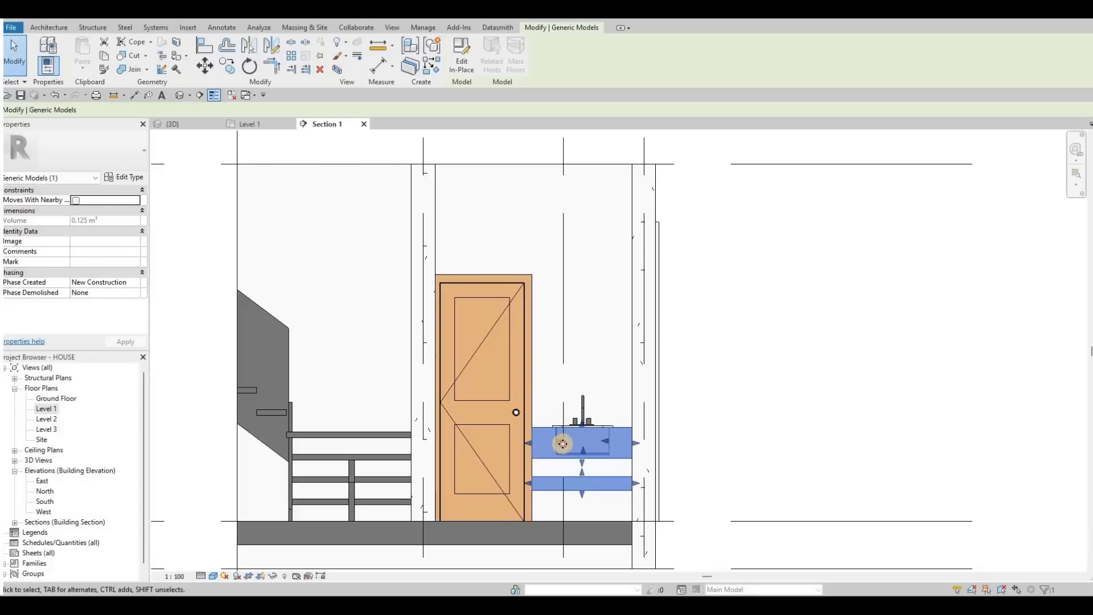
pyautogui.click(560, 462)
pyautogui.press('Escape')
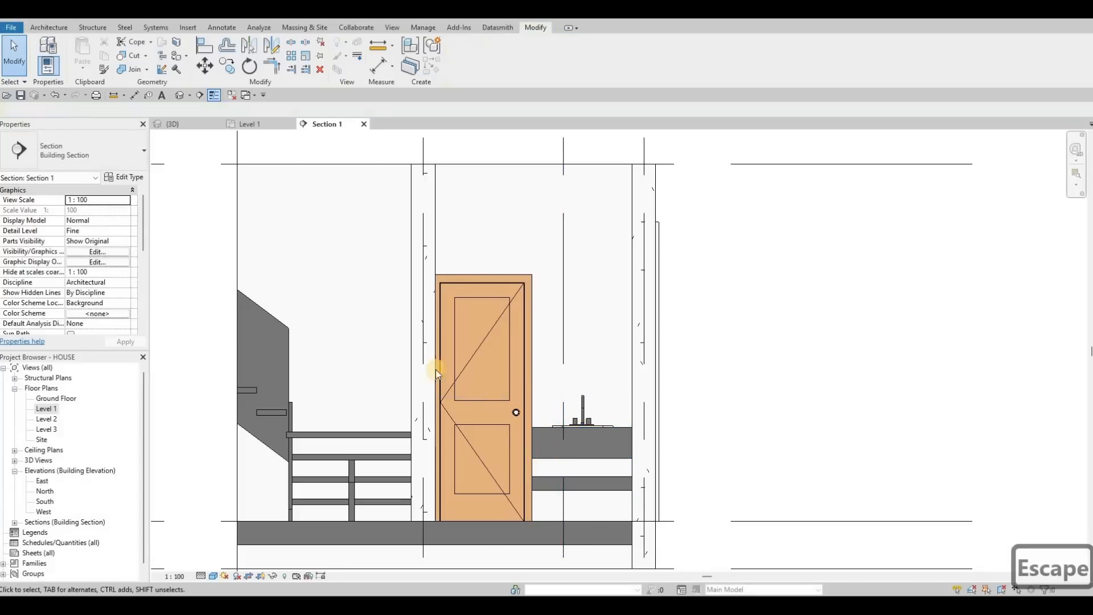
pyautogui.click(547, 457)
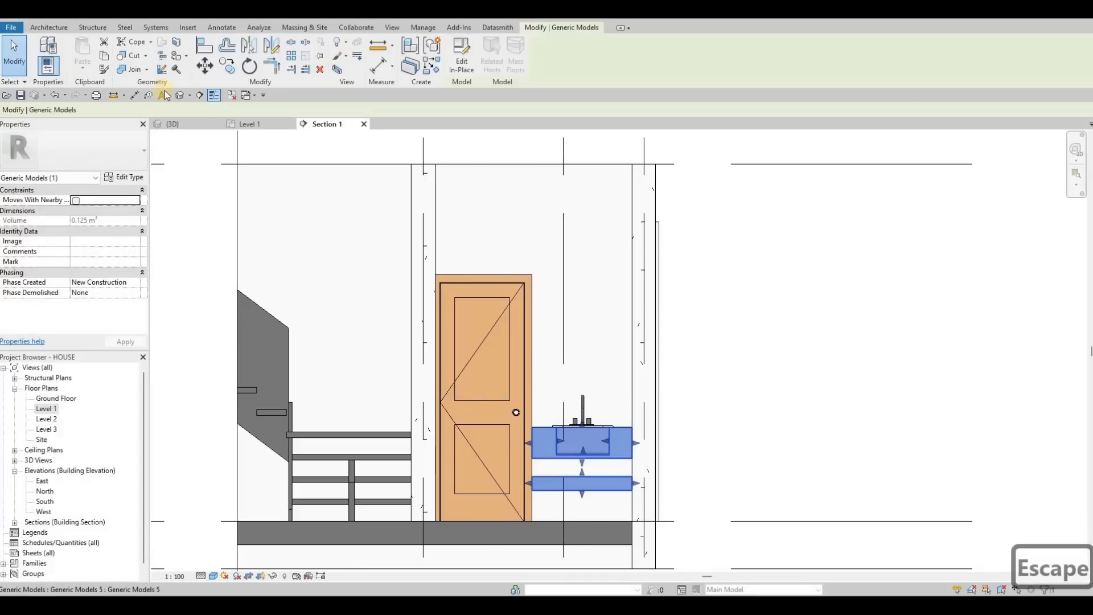
pyautogui.click(461, 57)
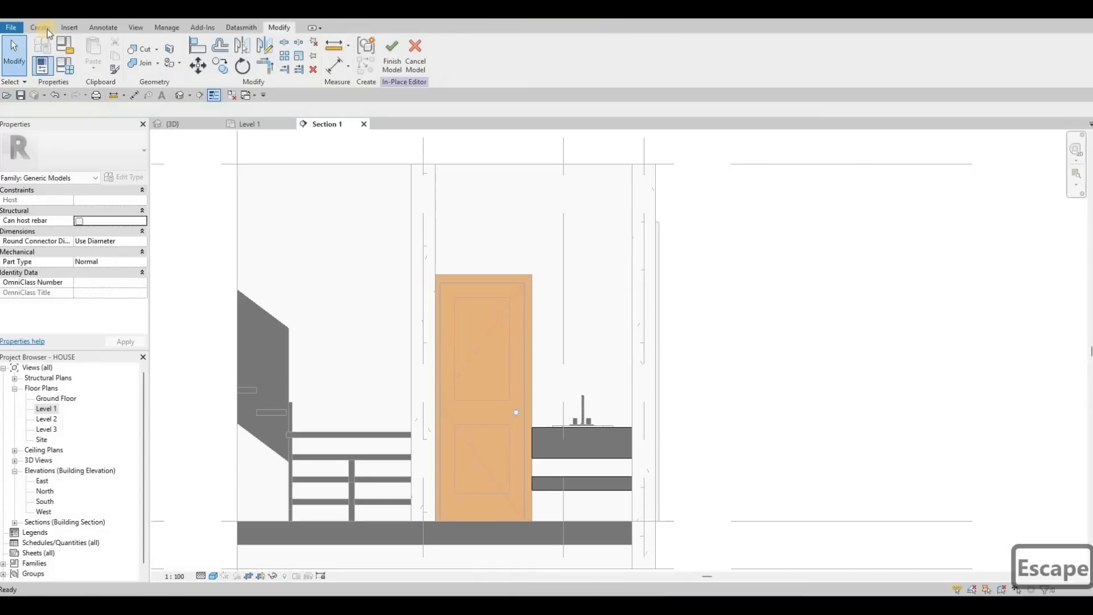
# - Start a solid extrusion on the interior wall behind the sink and set its Extrusion End to 5 mm
pyautogui.click(92, 48)
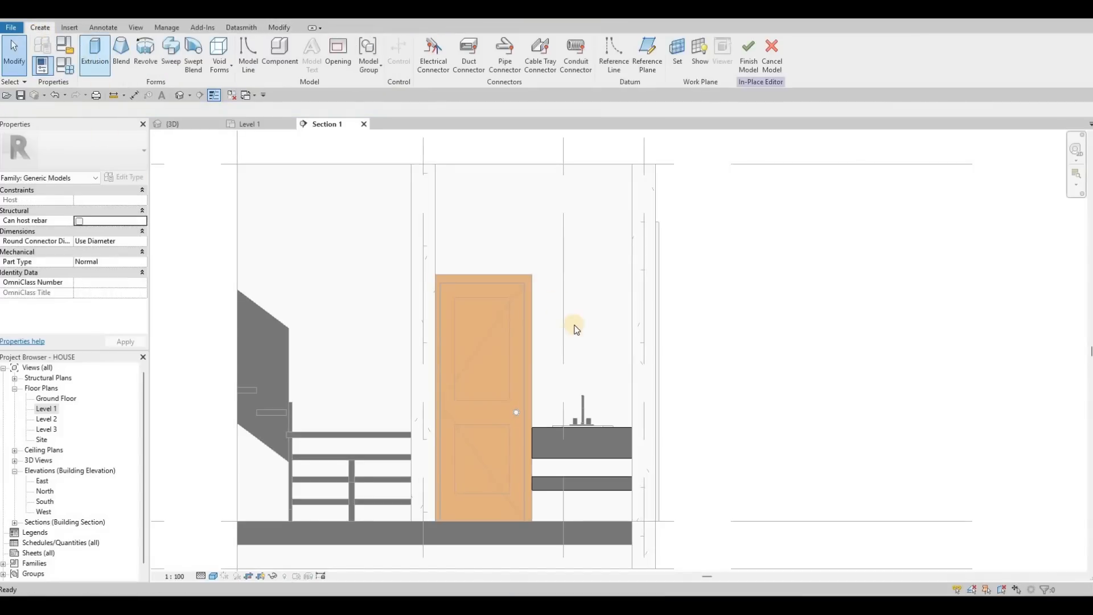
pyautogui.press('Return')
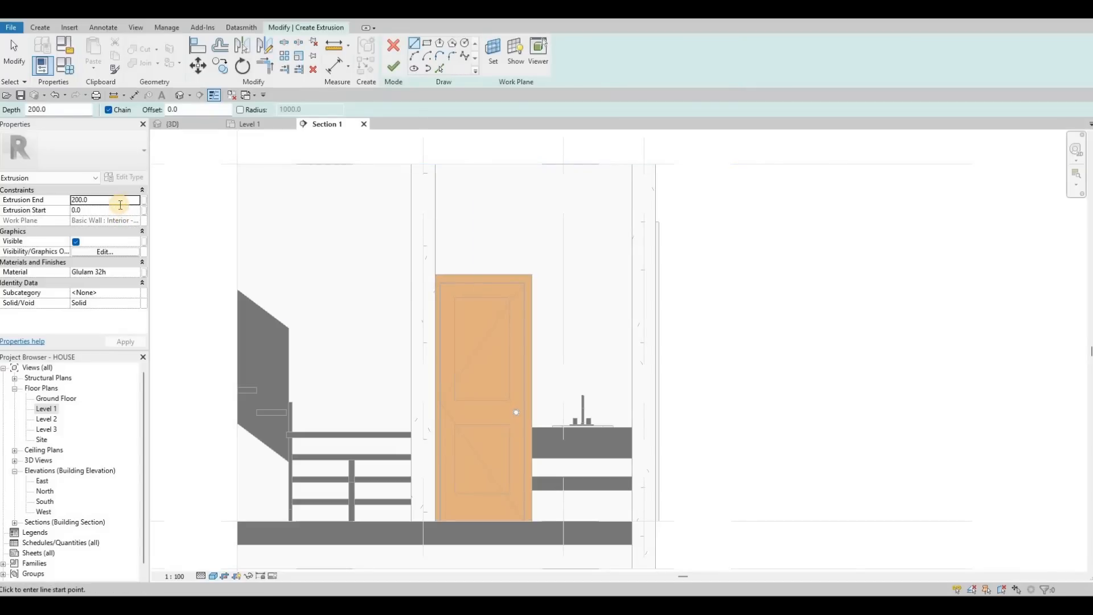
pyautogui.write('5')
pyautogui.press('Return')
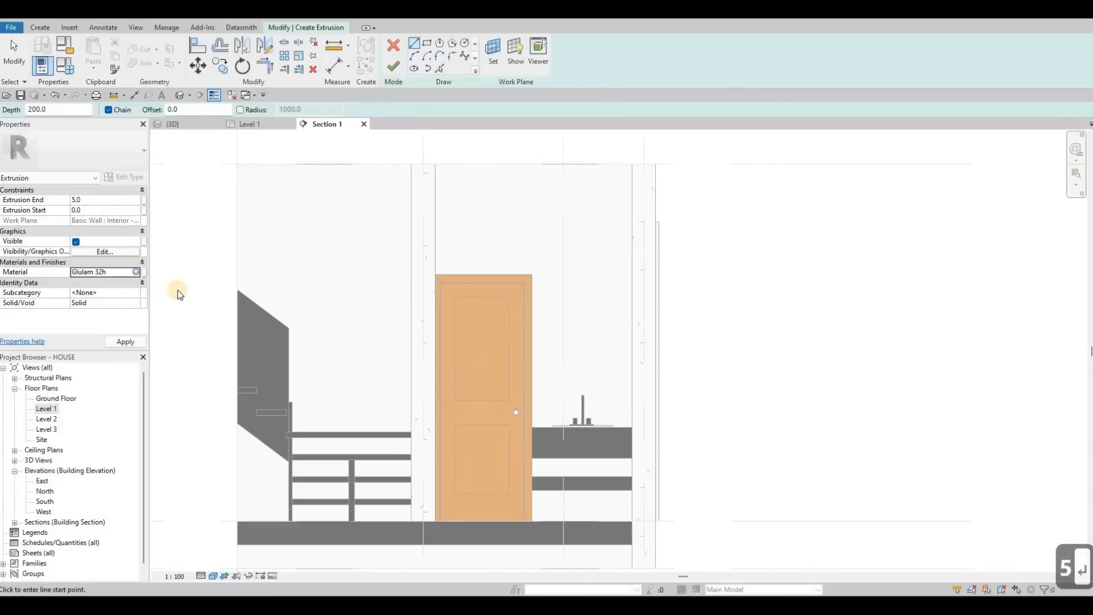
# - Set the extrusion's material to Travertine, added from the Stone category of the AEC Materials library
pyautogui.click(135, 272)
pyautogui.scroll(-3, 168, 313)
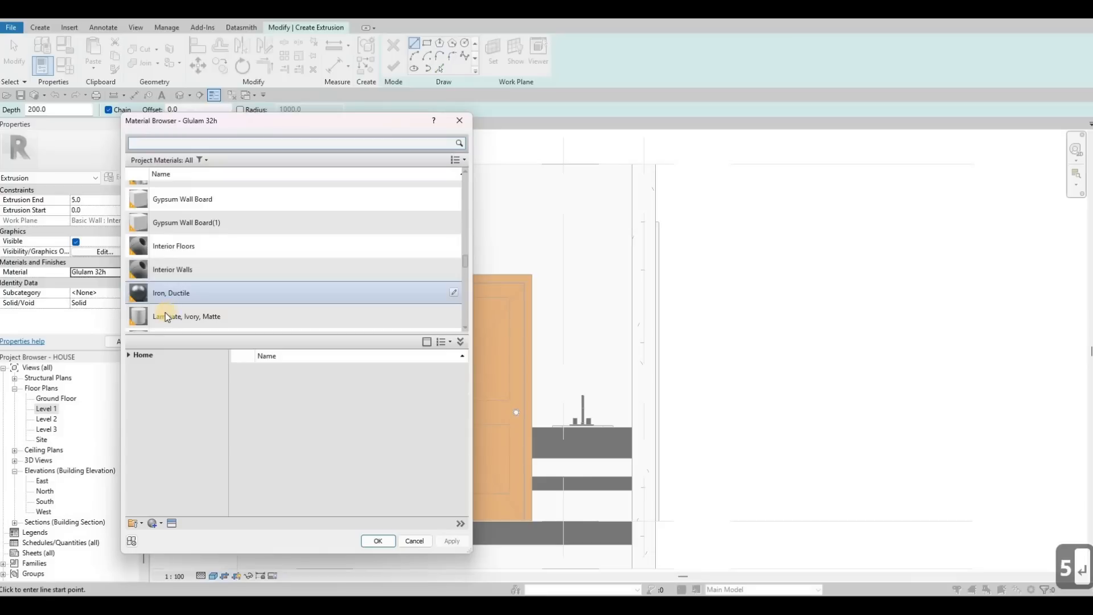
pyautogui.scroll(-5, 165, 316)
pyautogui.click(137, 372)
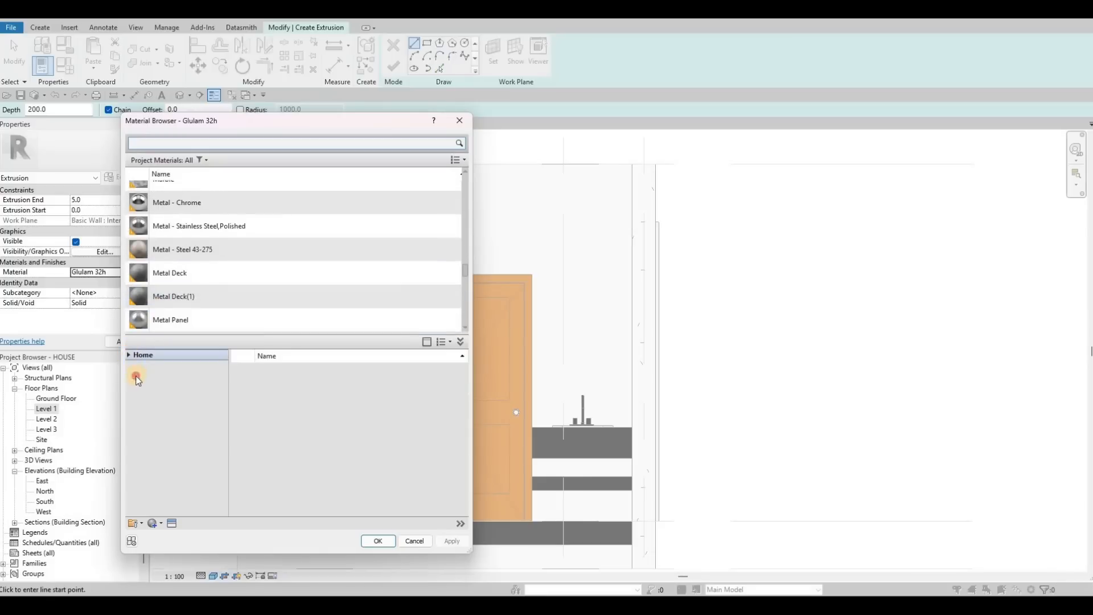
pyautogui.scroll(-2, 166, 482)
pyautogui.click(166, 483)
pyautogui.click(350, 447)
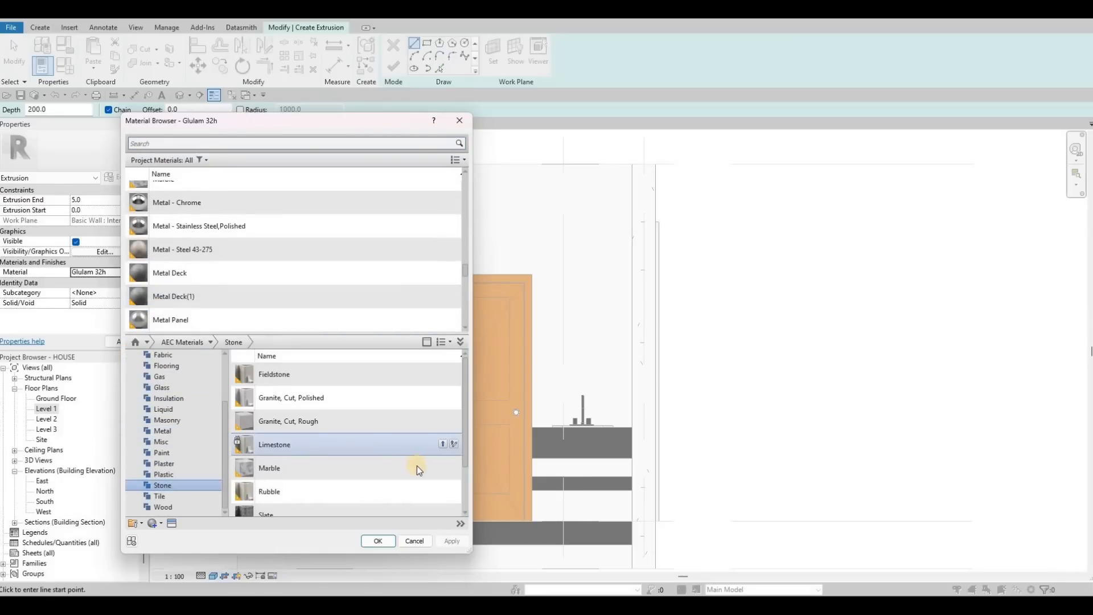
pyautogui.click(443, 447)
pyautogui.click(605, 320)
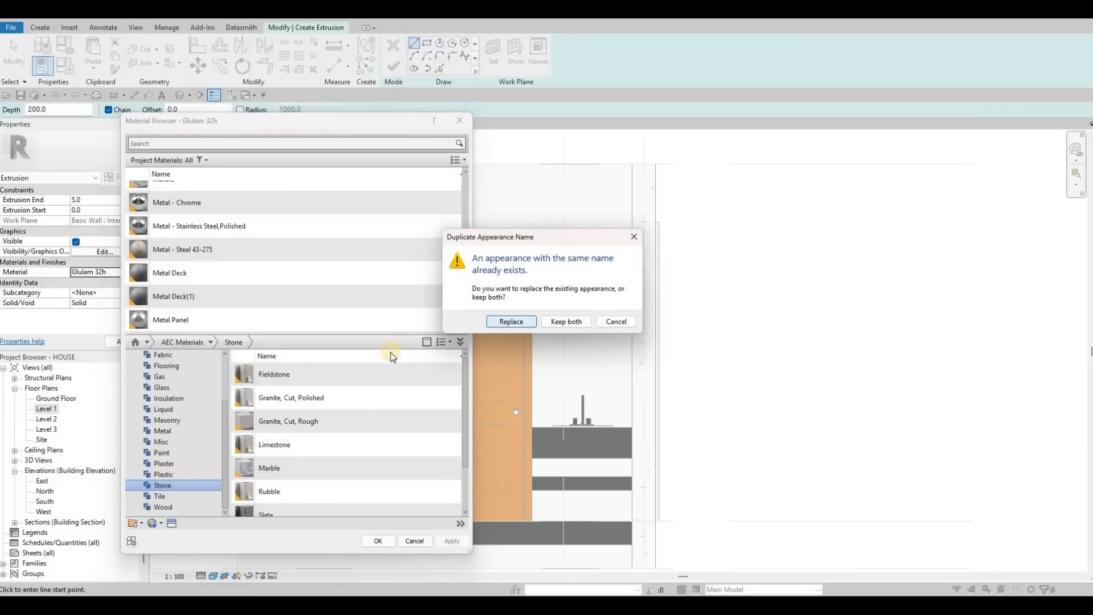
pyautogui.scroll(-3, 415, 497)
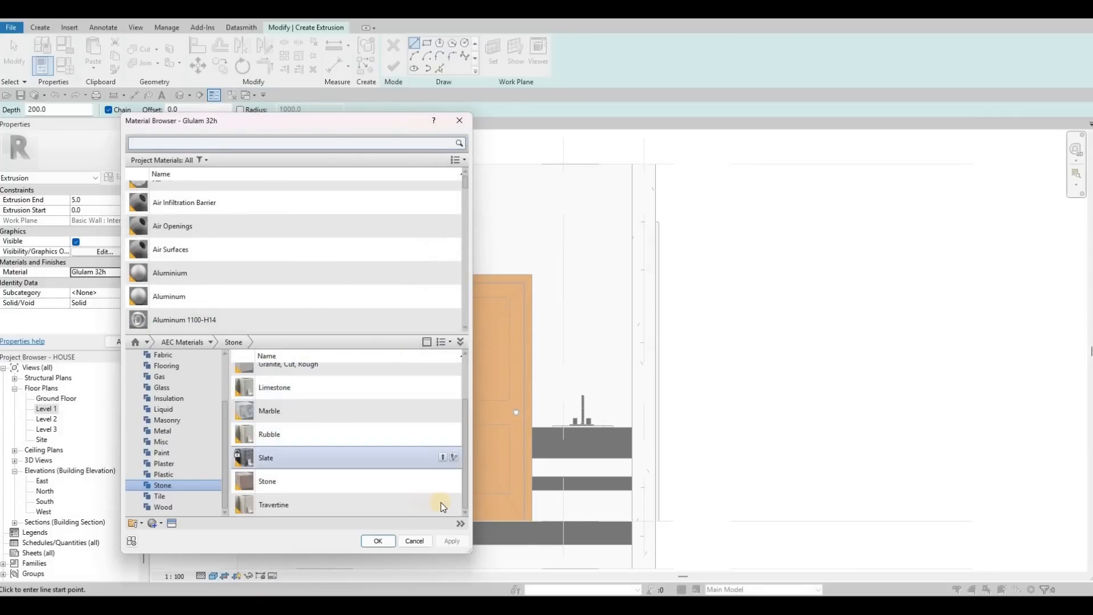
pyautogui.click(443, 504)
pyautogui.click(455, 539)
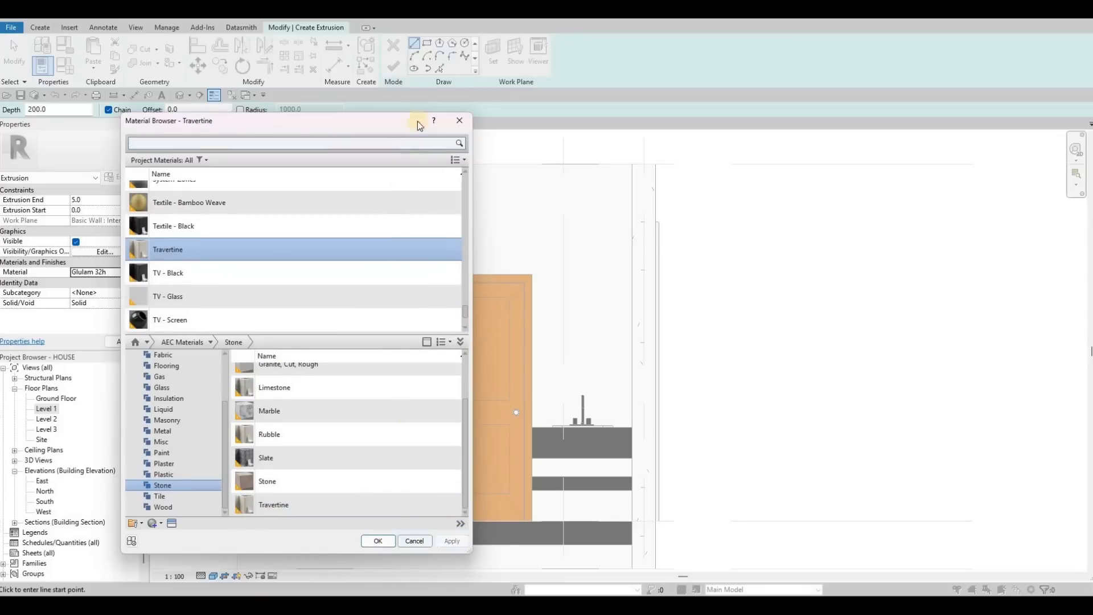
pyautogui.click(426, 46)
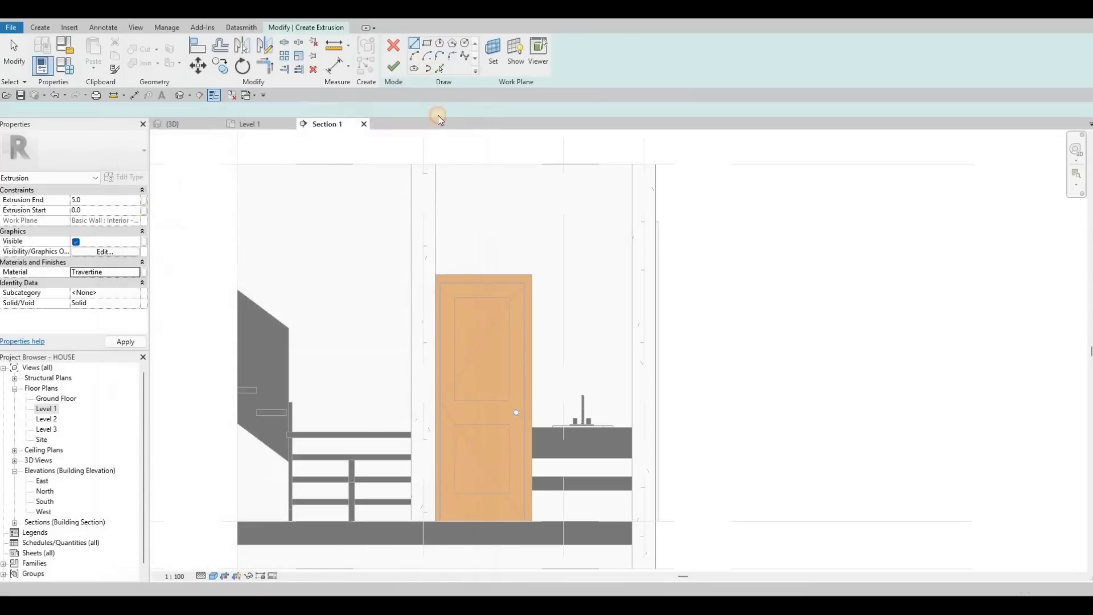
pyautogui.scroll(3, 450, 147)
pyautogui.click(428, 172)
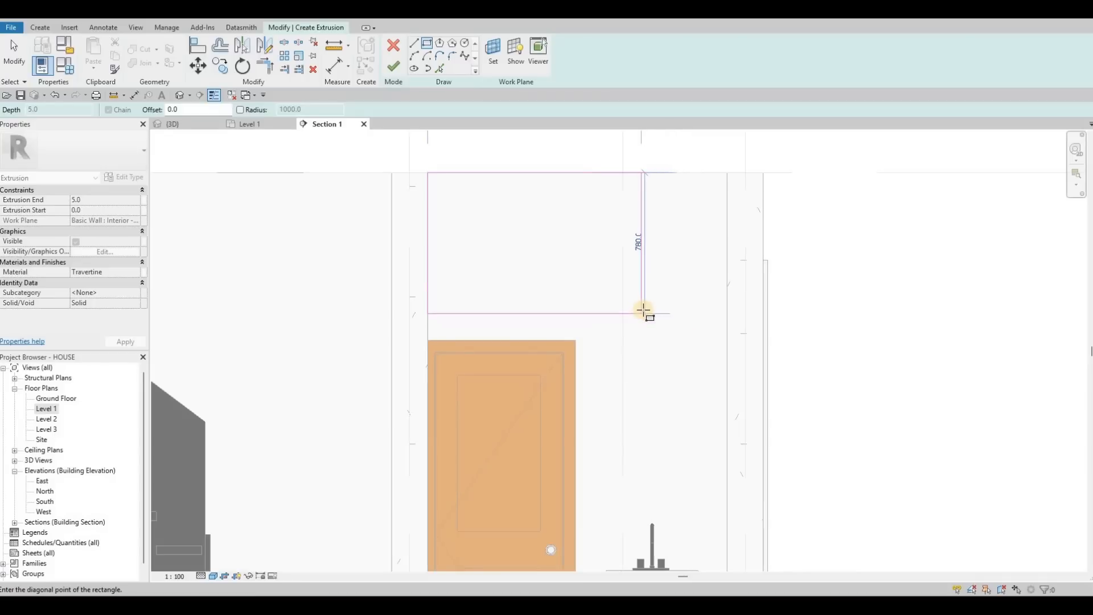
pyautogui.scroll(-2, 630, 280)
pyautogui.click(630, 279)
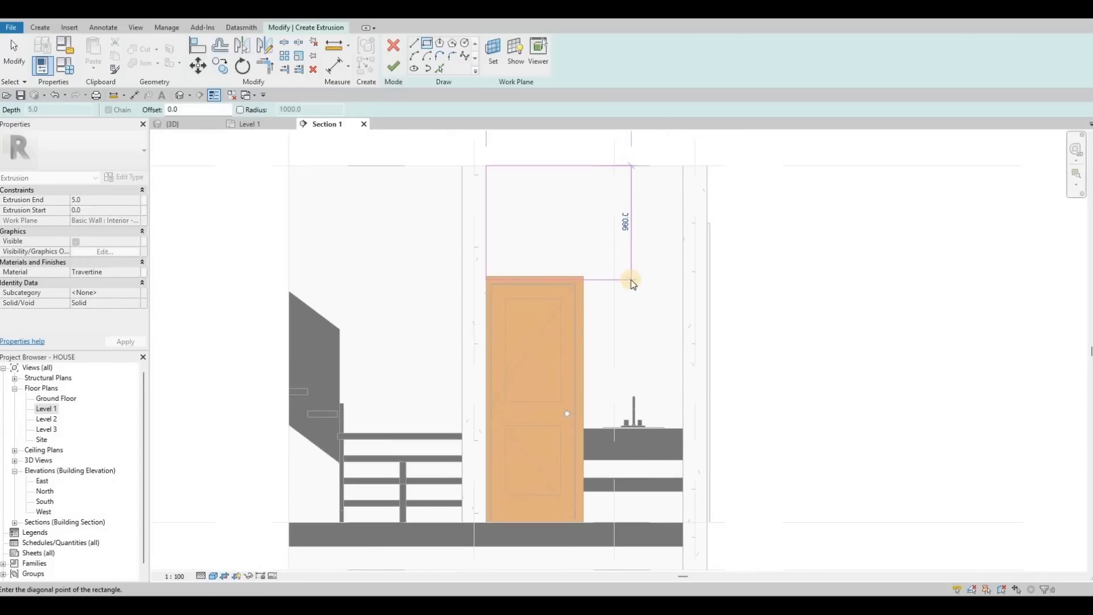
pyautogui.press('Escape')
pyautogui.scroll(2, 598, 159)
pyautogui.press('Escape')
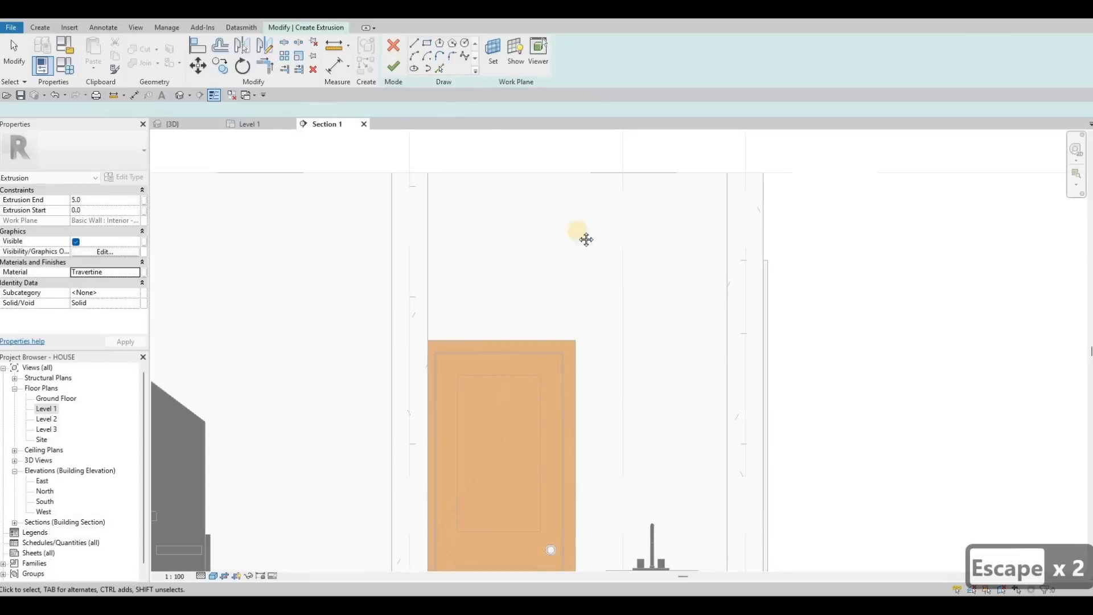
pyautogui.scroll(-2, 174, 253)
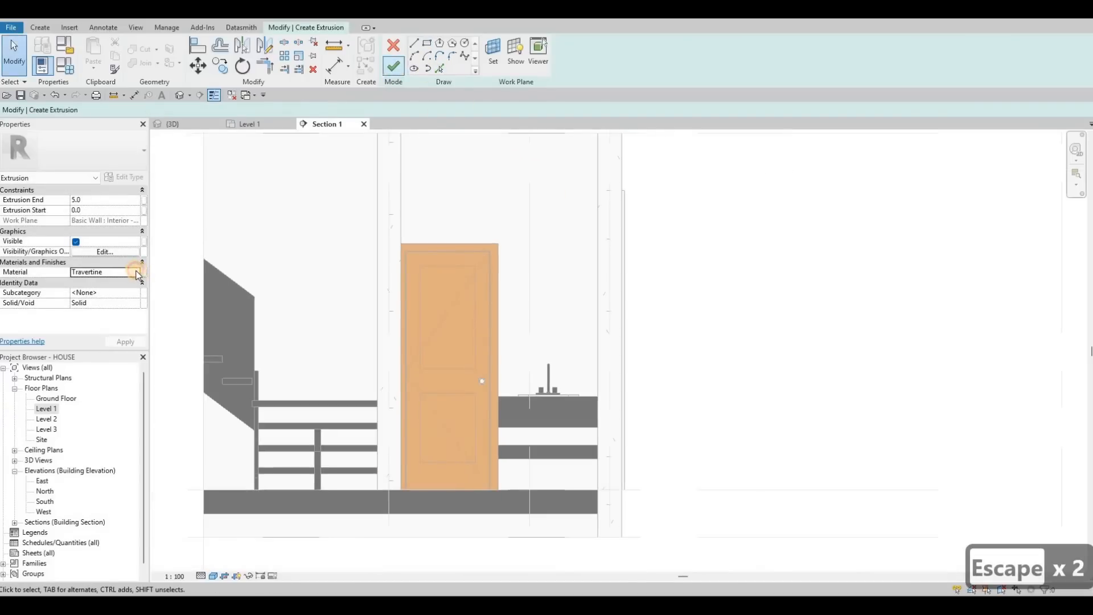
# - Search the project materials for "mirro" and assign the Mirror material to the extrusion
pyautogui.click(137, 272)
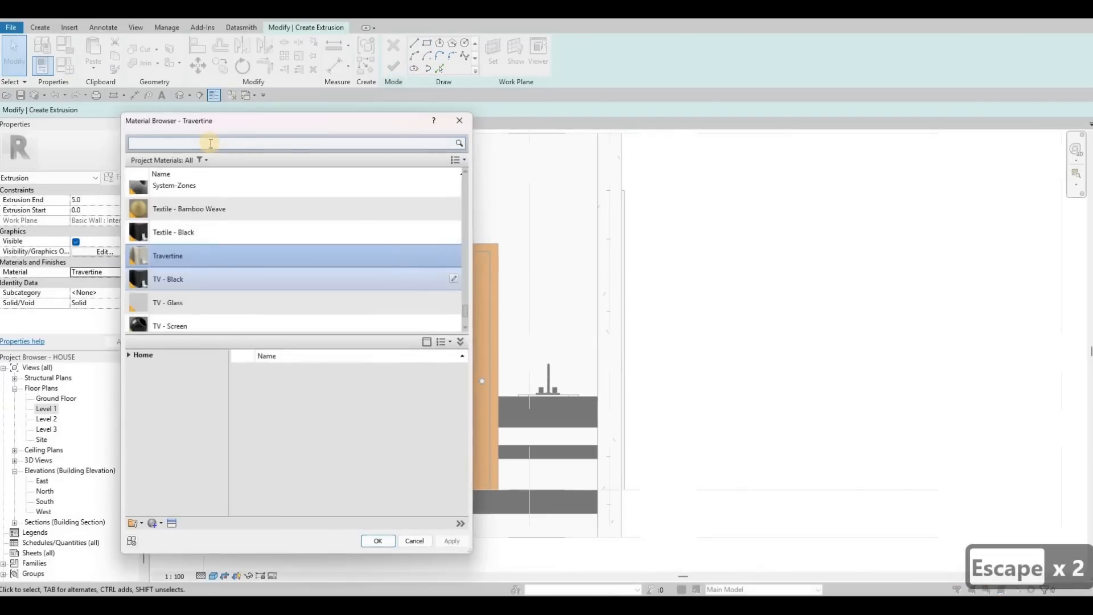
pyautogui.click(210, 143)
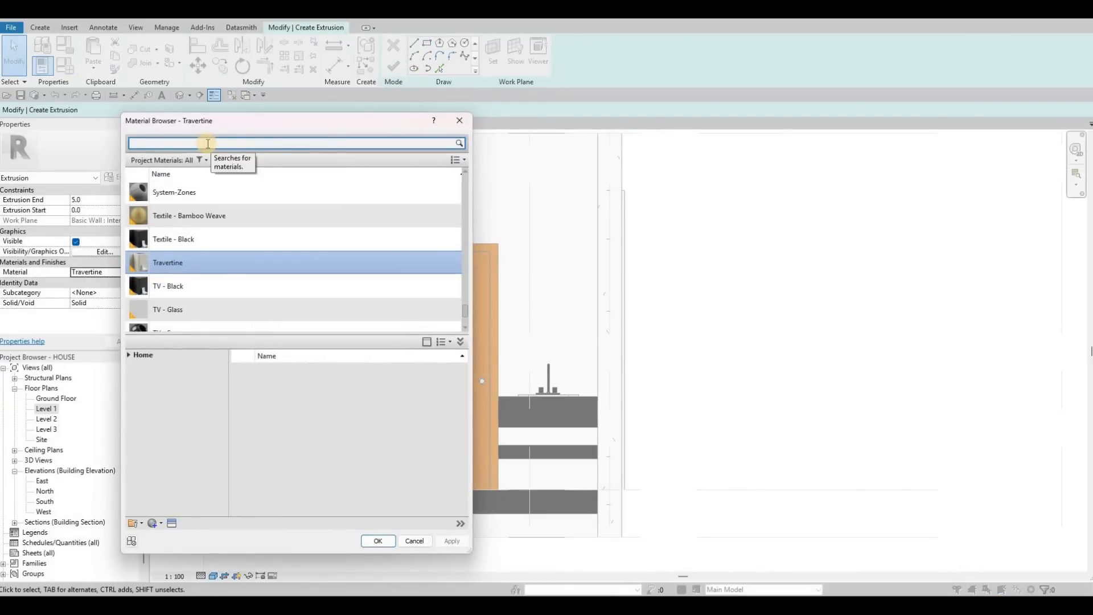
pyautogui.write('mi')
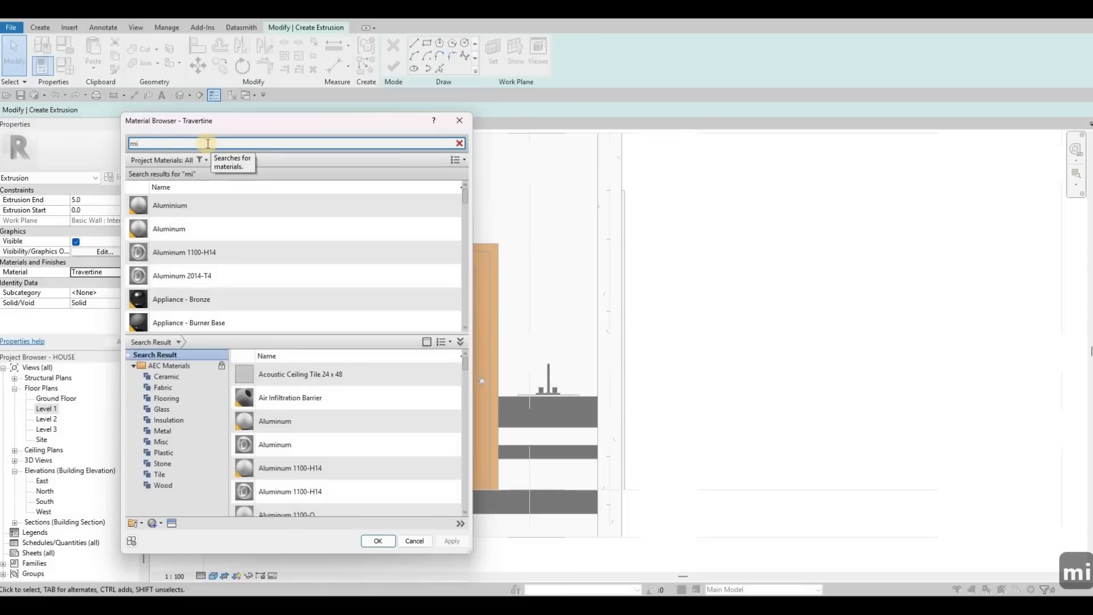
pyautogui.write('rro')
pyautogui.click(271, 238)
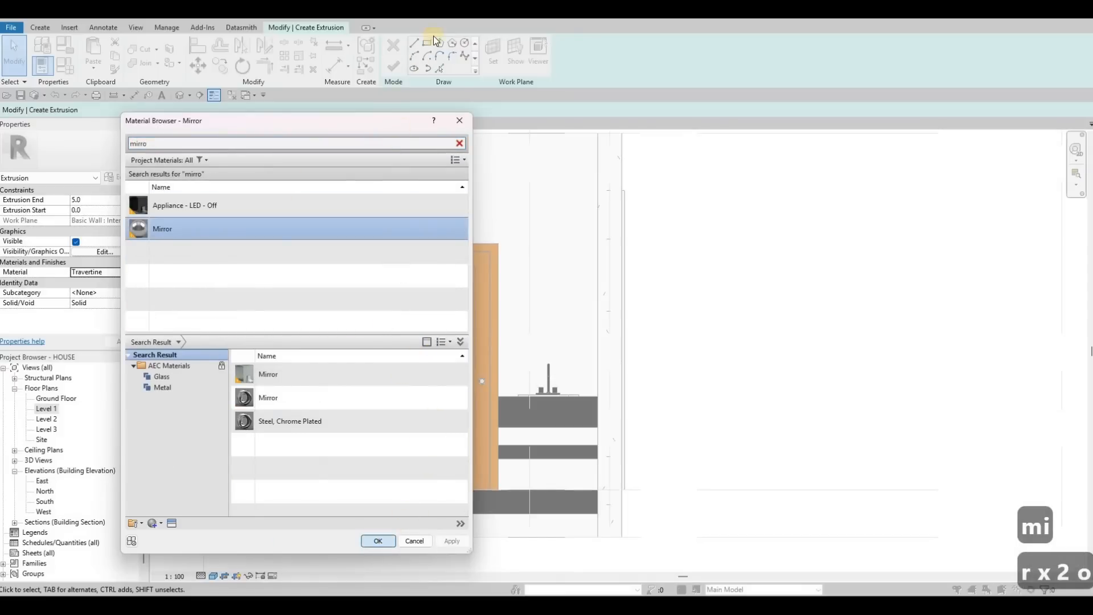
pyautogui.click(378, 541)
# - Sketch a rectangular mirror profile about 558 mm wide and 1210 mm high on the wall above the sink
pyautogui.press('r')
pyautogui.press('c')
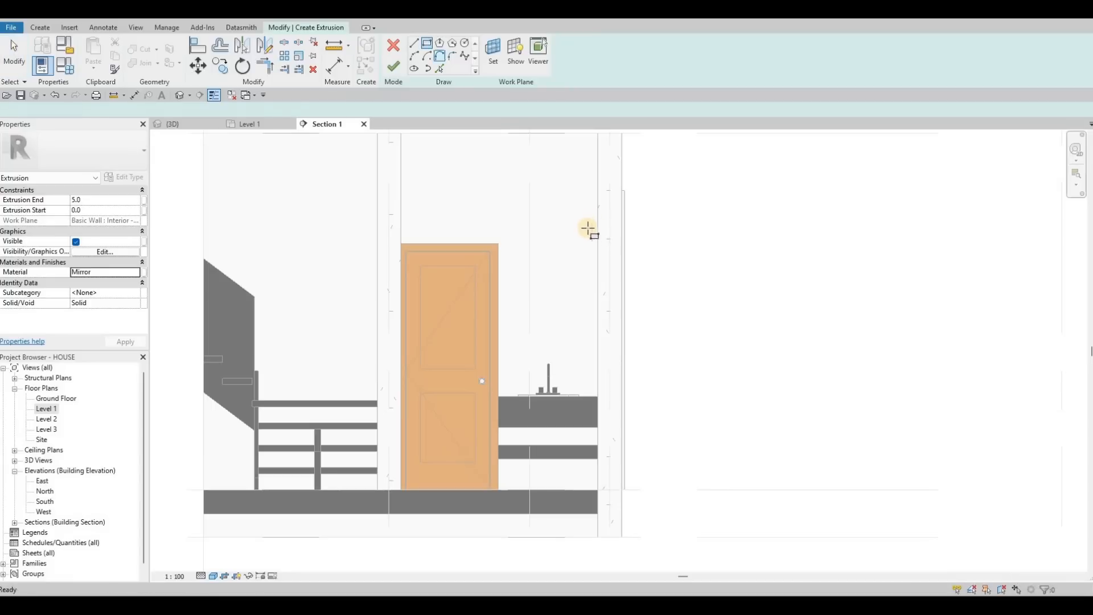
pyautogui.scroll(2, 585, 226)
pyautogui.click(460, 450)
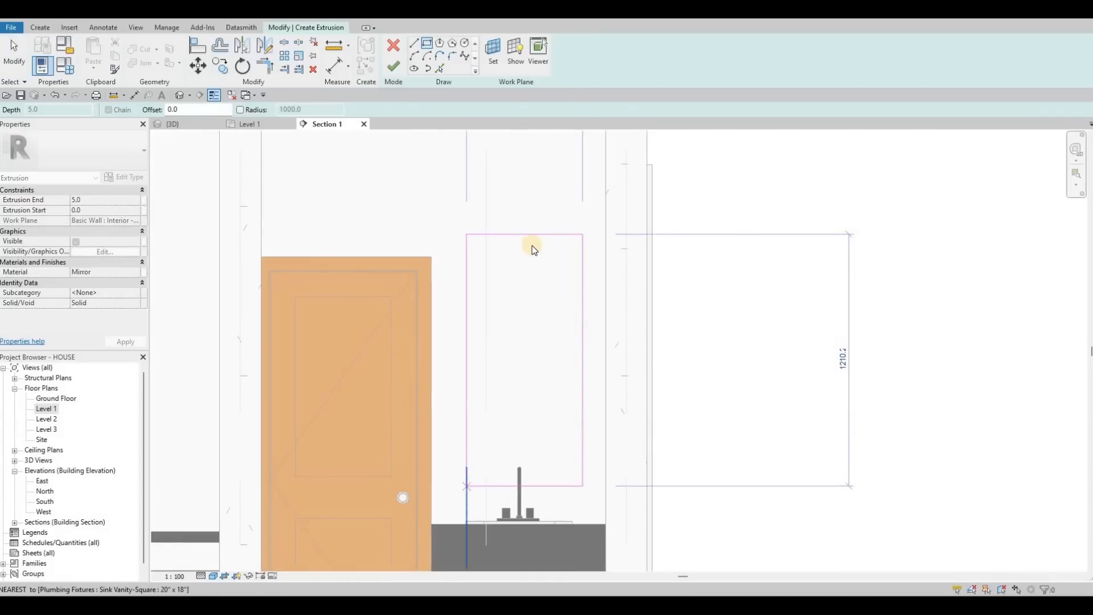
pyautogui.press('Escape')
pyautogui.press('Escape')
pyautogui.press('Escape')
# - Lower the mirror profile's top edge to a height of 880 mm and nudge its door-side edge outward to a width of 587.8 mm
pyautogui.moveTo(540, 240); pyautogui.dragTo(545, 308)
pyautogui.moveTo(511, 360); pyautogui.dragTo(469, 334)
pyautogui.press('Escape')
pyautogui.press('Escape')
pyautogui.click(476, 333)
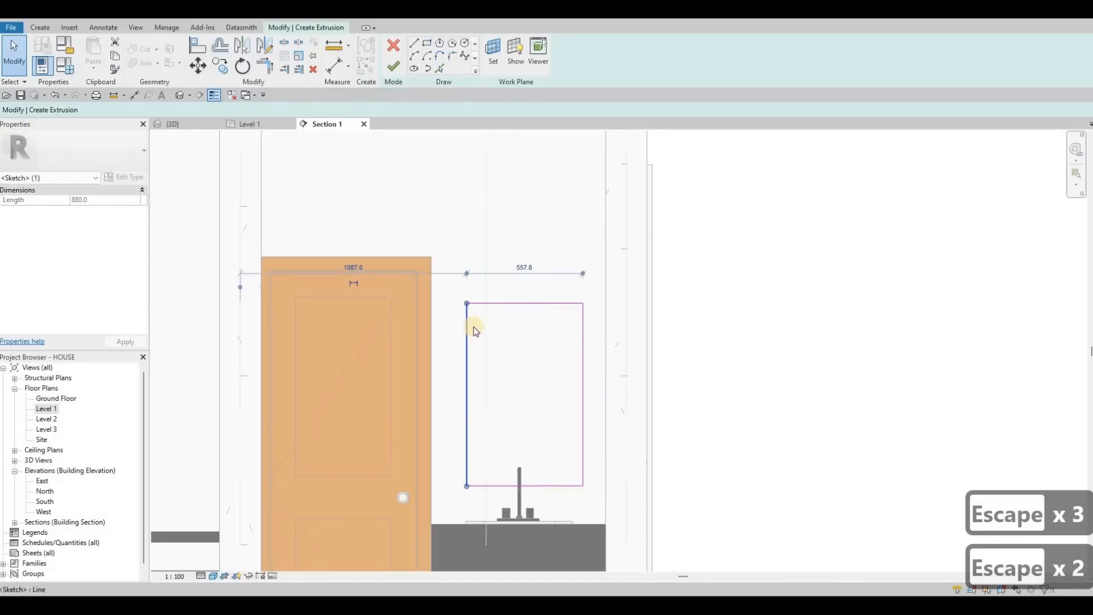
pyautogui.press('Left')
pyautogui.press('Left')
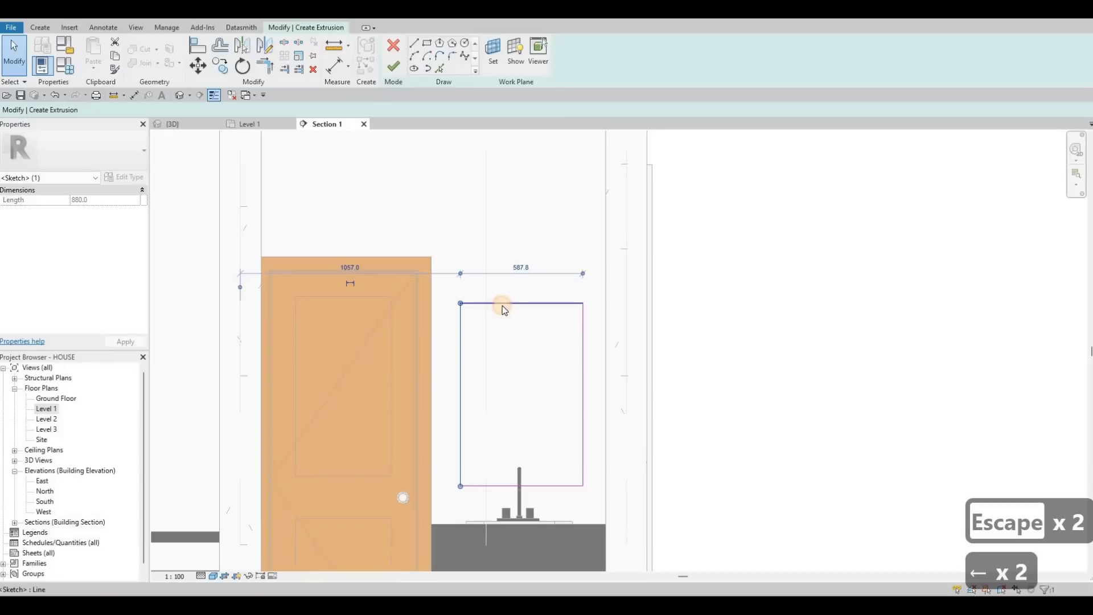
# - Nudge the mirror profile's top edge slightly upward and complete the extrusion
pyautogui.click(517, 302)
pyautogui.scroll(-2, 566, 317)
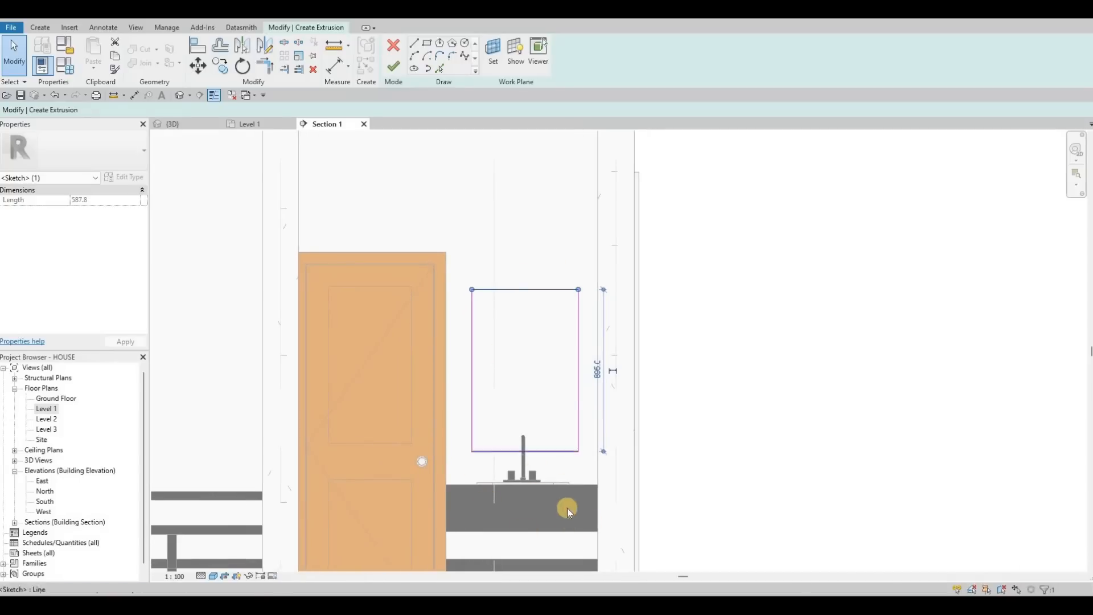
pyautogui.moveTo(380, 148); pyautogui.dragTo(387, 51, button='middle')
pyautogui.scroll(-1, 390, 65)
pyautogui.click(391, 68)
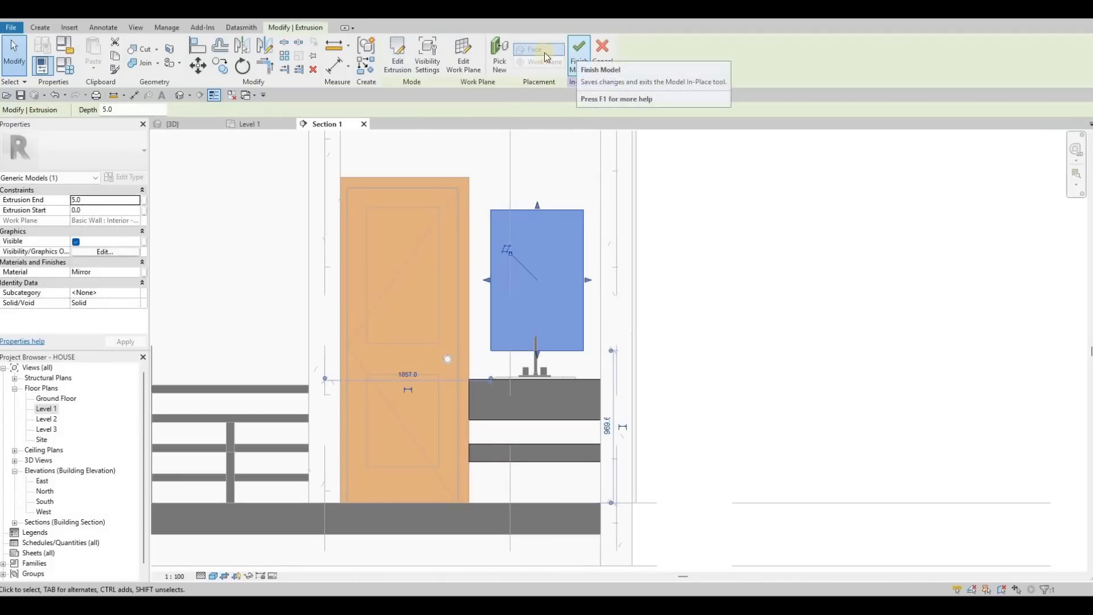
pyautogui.press('Escape')
pyautogui.press('Escape')
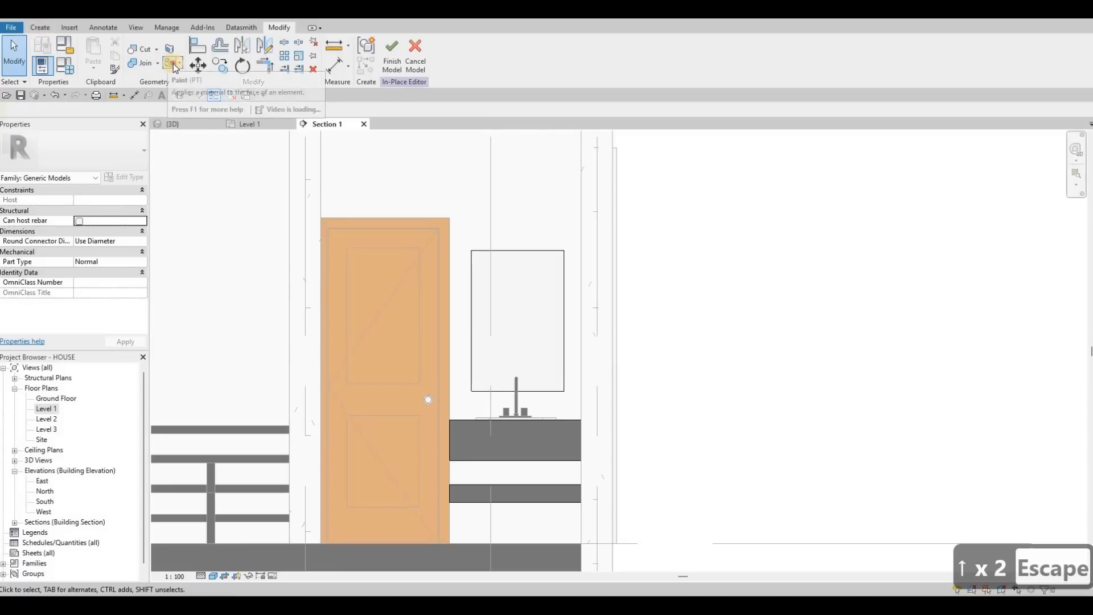
# - Paint the bathroom wall face behind the sink and mirror with the Roofing, EPDM membrane material
pyautogui.press('p')
pyautogui.press('t')
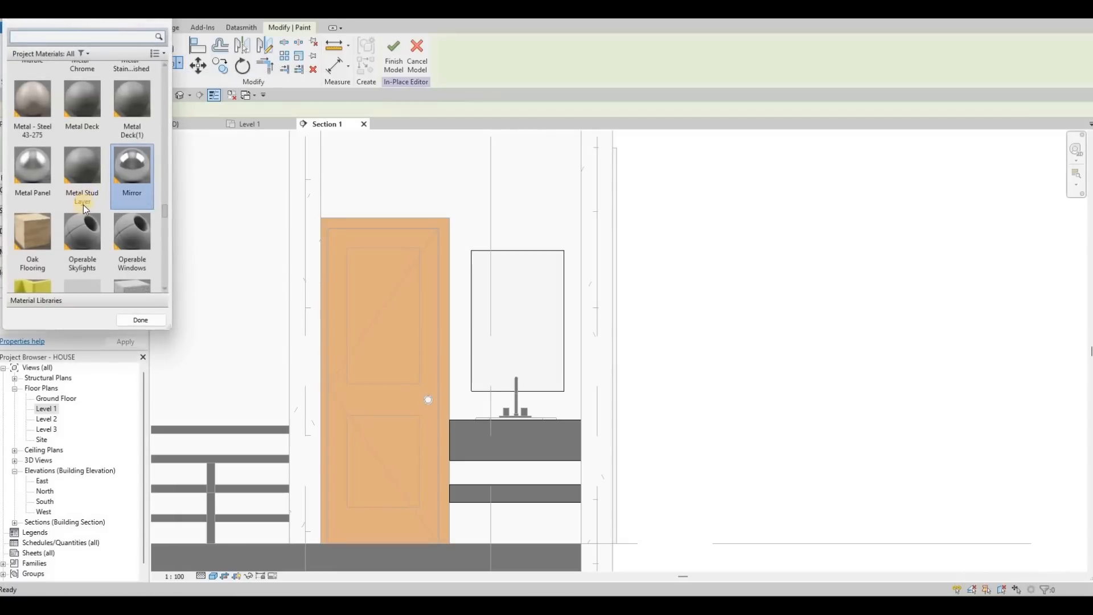
pyautogui.scroll(-2, 95, 231)
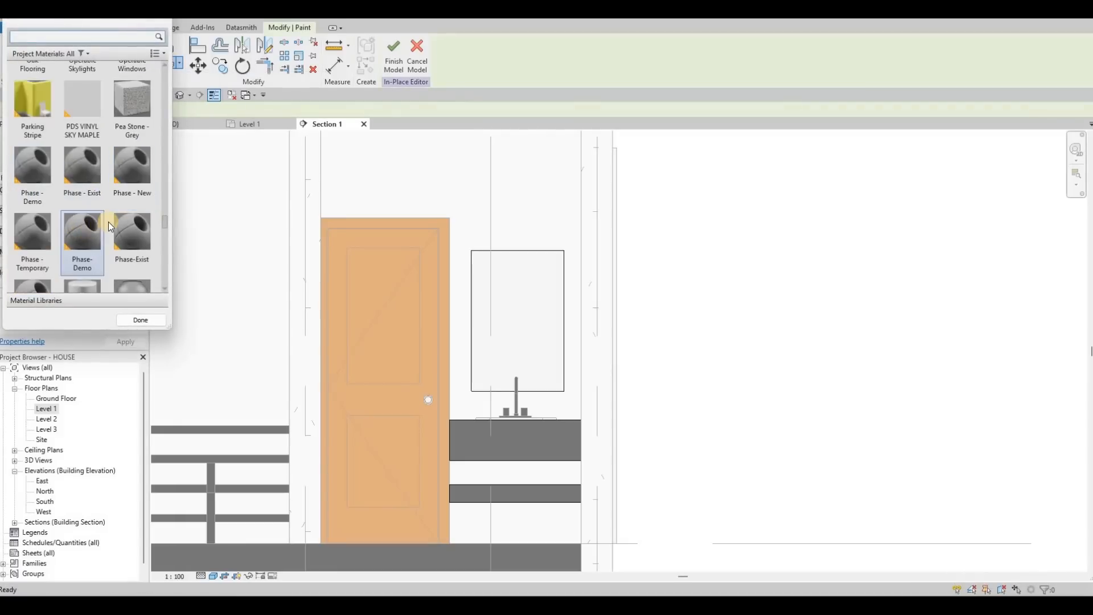
pyautogui.scroll(-3, 163, 231)
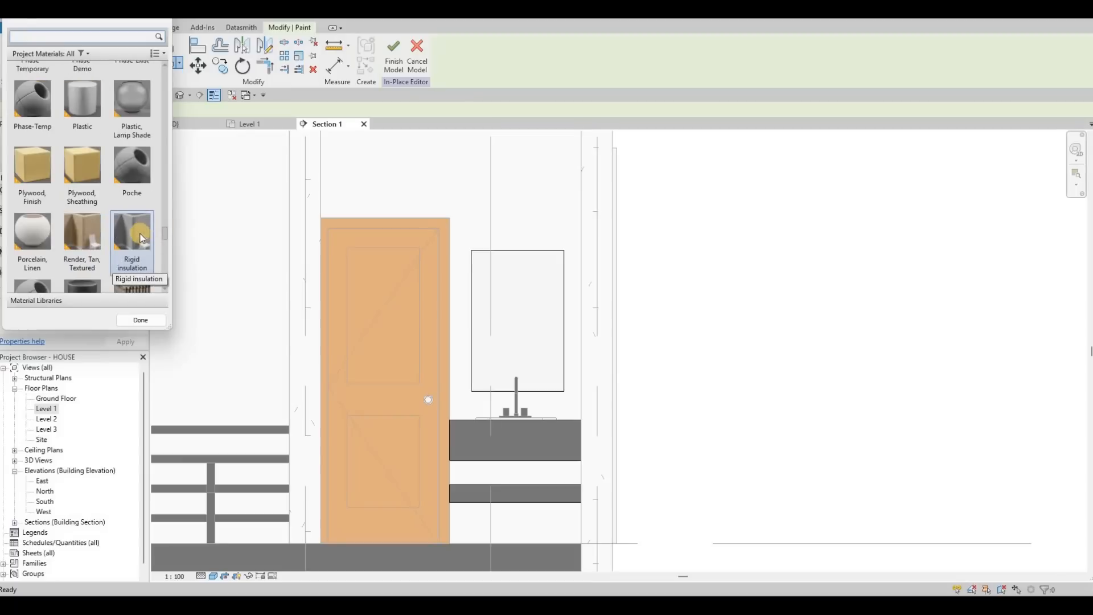
pyautogui.scroll(-3, 142, 223)
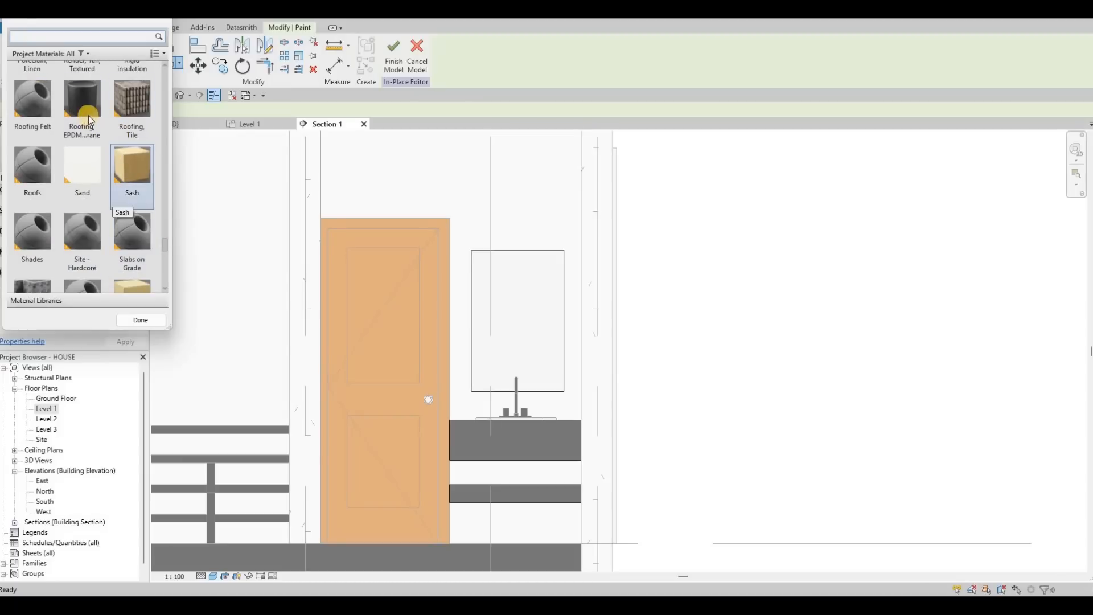
pyautogui.click(88, 118)
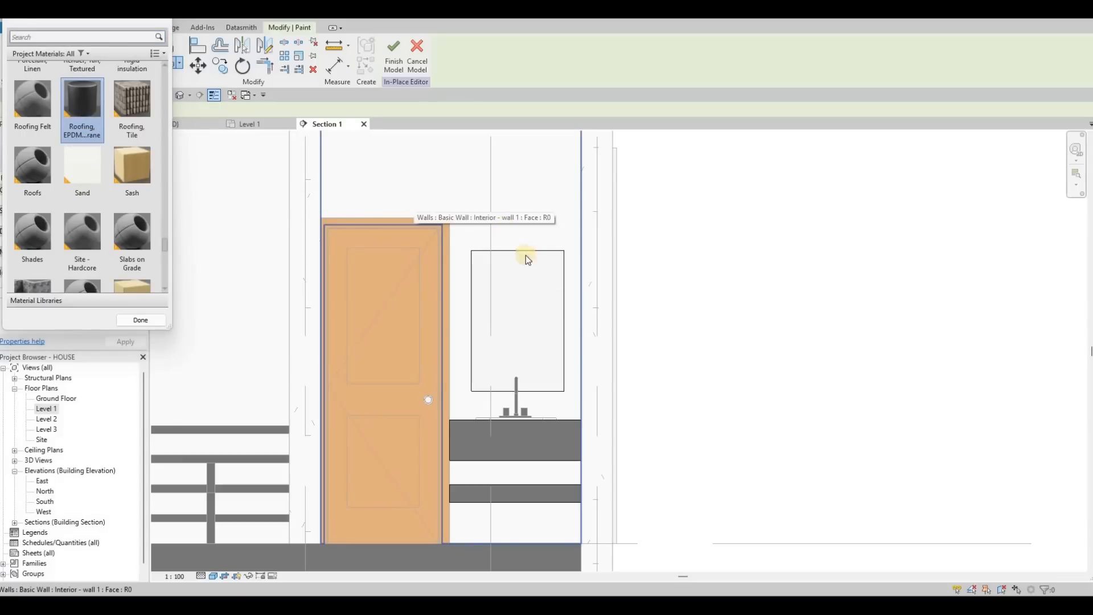
pyautogui.click(561, 374)
pyautogui.press('Escape')
pyautogui.press('Escape')
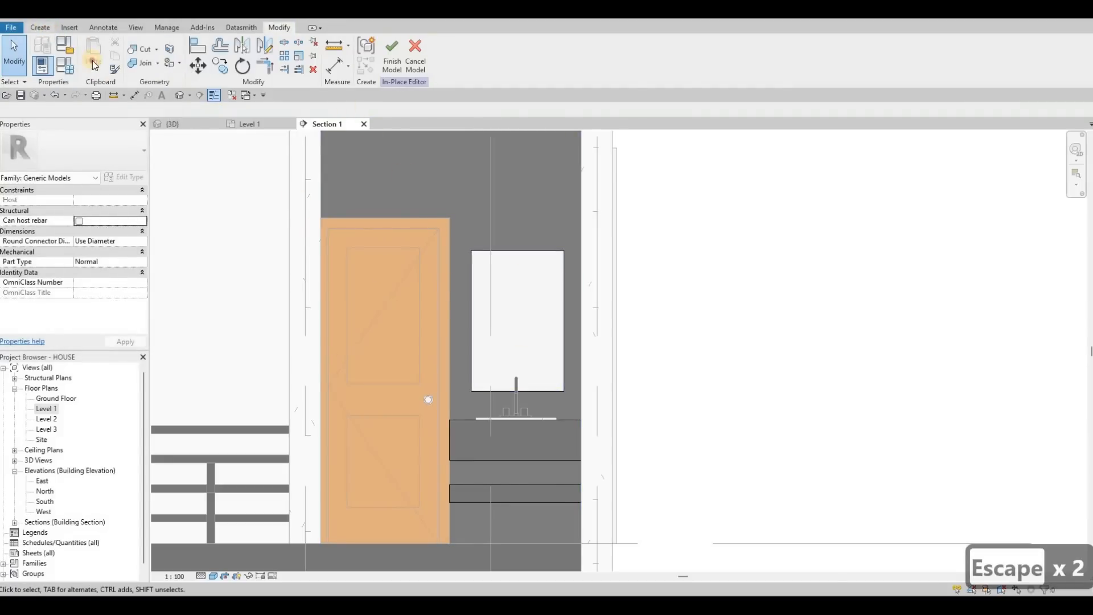
# - Start a new extrusion and pick the painted wall behind the sink as its work plane
pyautogui.click(40, 28)
pyautogui.click(94, 54)
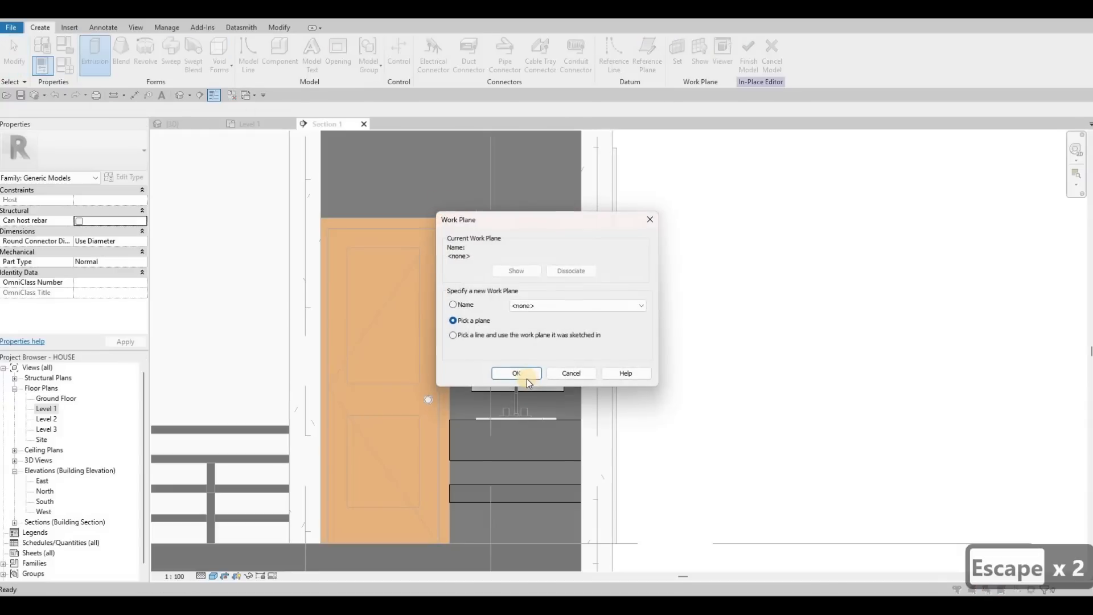
pyautogui.click(529, 376)
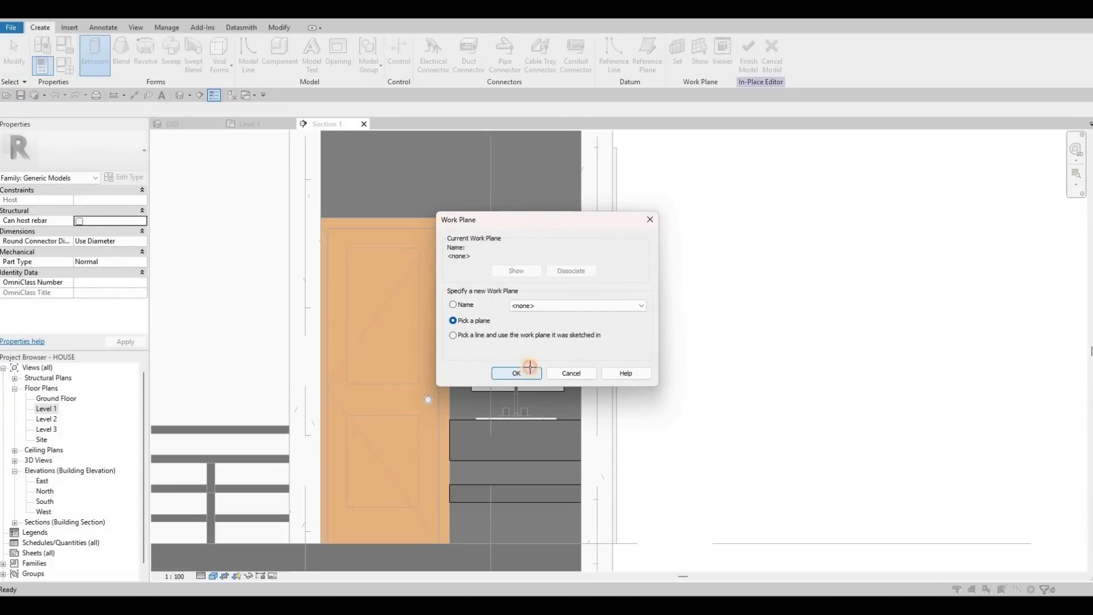
pyautogui.scroll(-1, 456, 207)
pyautogui.moveTo(456, 207); pyautogui.dragTo(492, 309, button='middle')
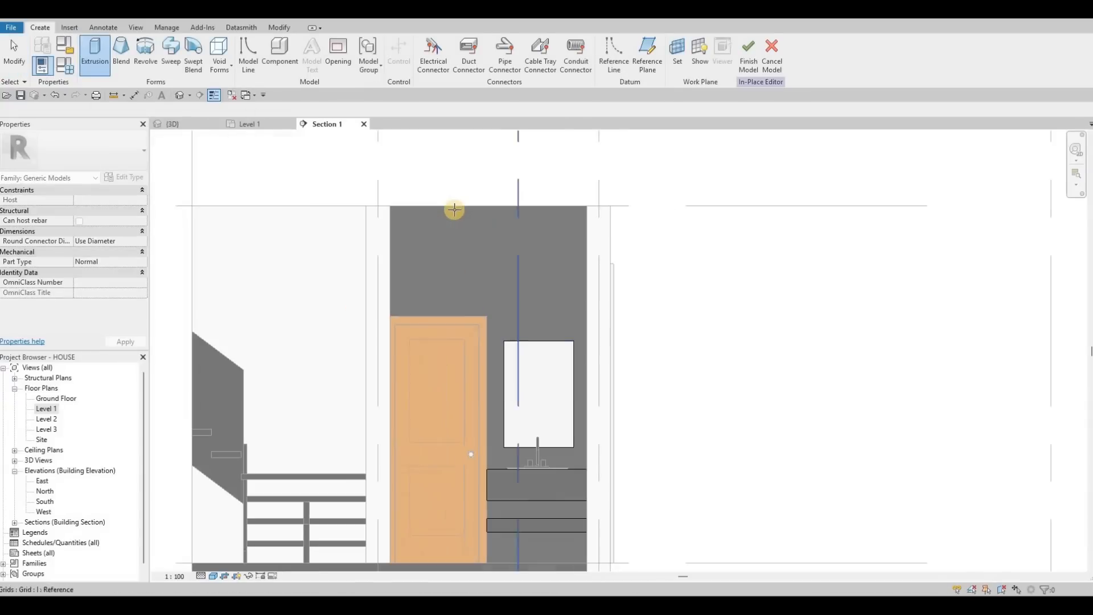
pyautogui.click(453, 210)
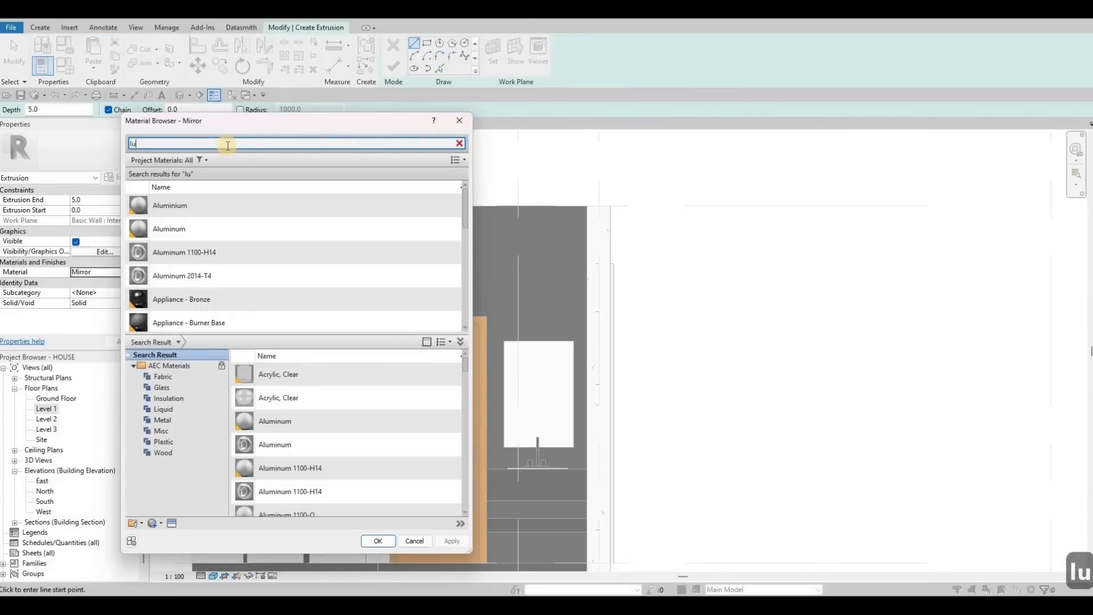
# - Search the project materials for "lumina" and assign Glass, White, High Luminance to the extrusion
pyautogui.write('m')
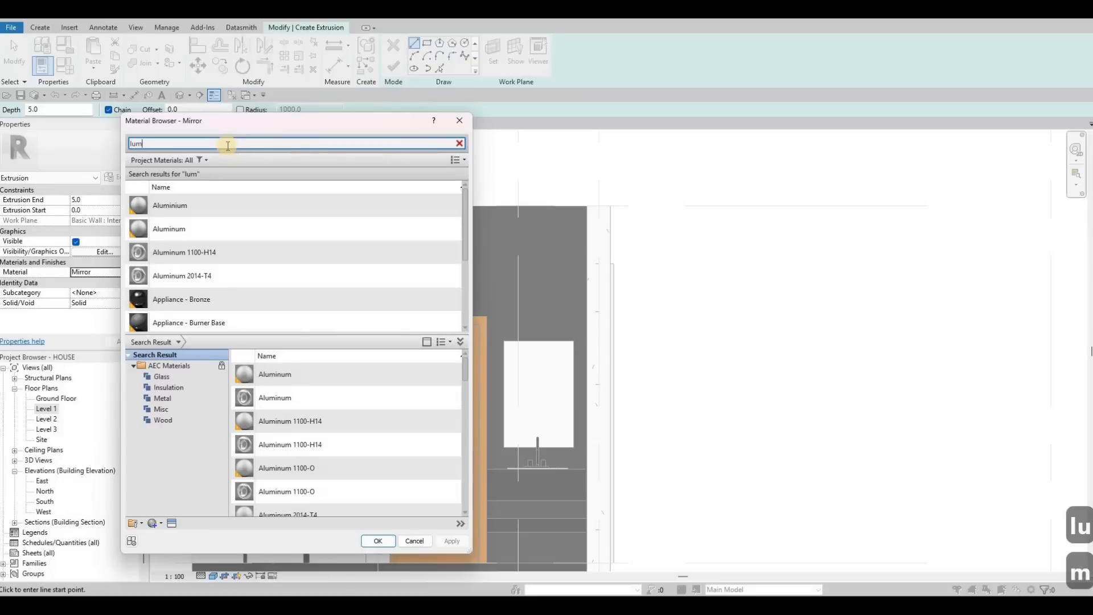
pyautogui.write('ina')
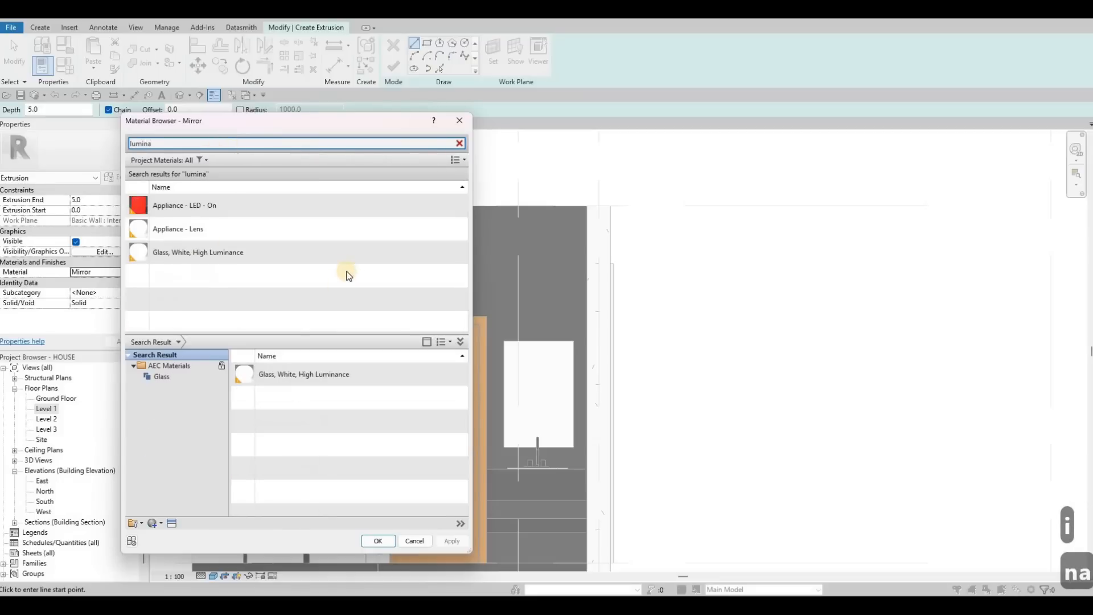
pyautogui.click(344, 262)
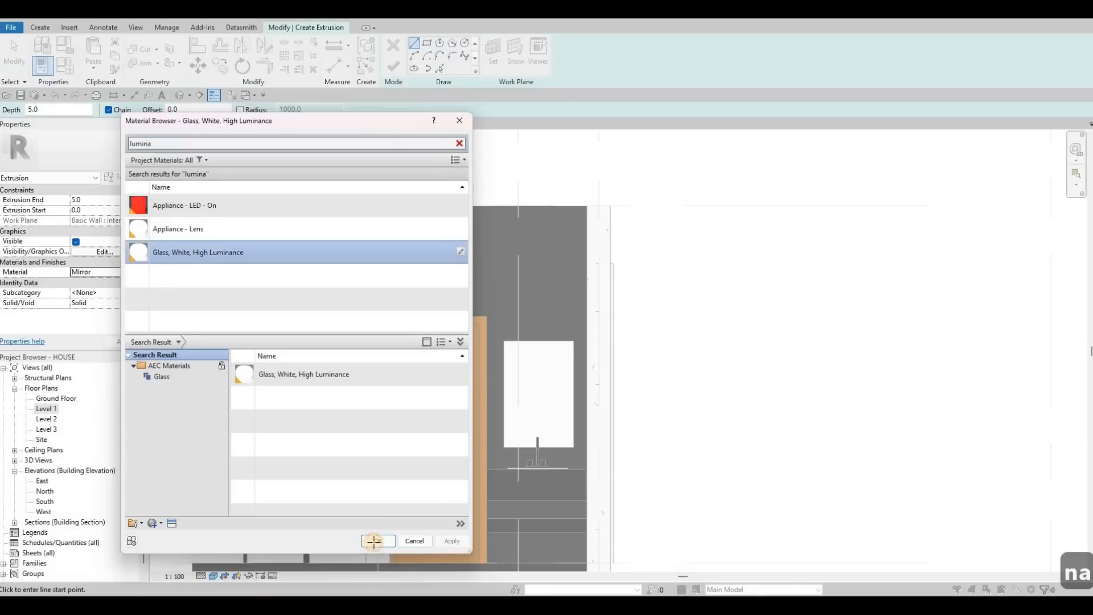
# - Sketch two thin rectangular light strips about 839 mm long, one along the counter's underside and one along the lower shelf's underside
pyautogui.click(426, 43)
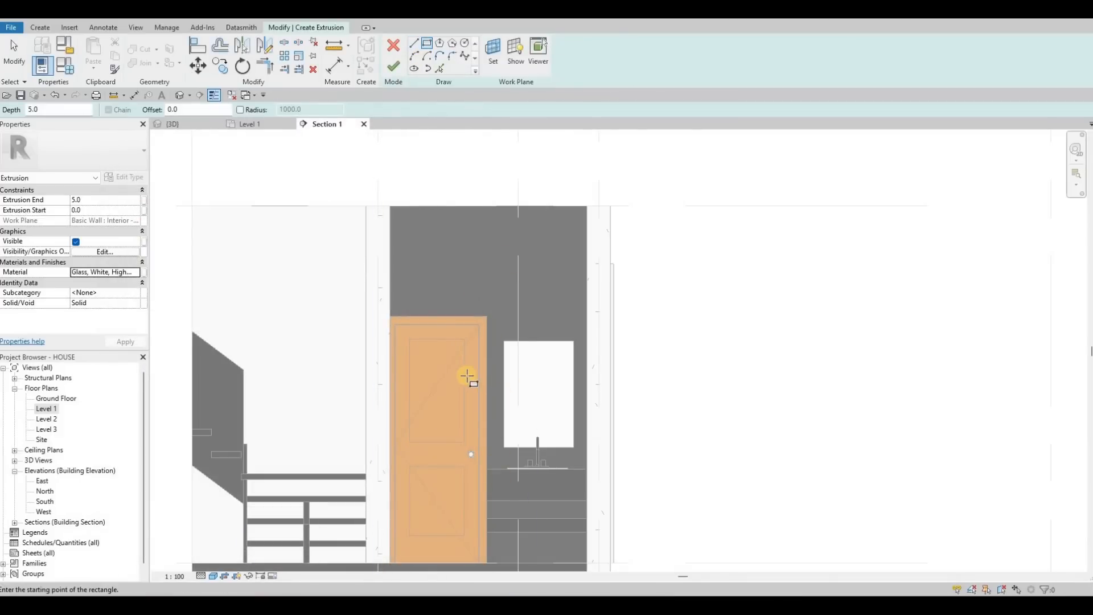
pyautogui.scroll(5, 447, 378)
pyautogui.moveTo(483, 545); pyautogui.dragTo(460, 379, button='middle')
pyautogui.scroll(4, 460, 379)
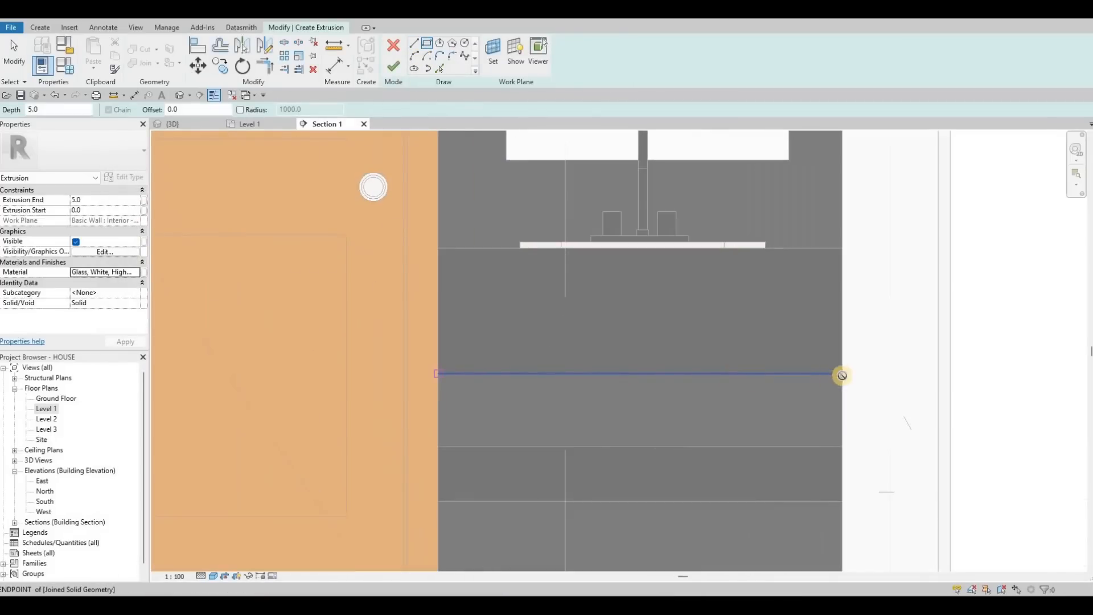
pyautogui.click(839, 380)
pyautogui.moveTo(688, 336); pyautogui.dragTo(612, 314, button='middle')
pyautogui.scroll(3, 612, 314)
pyautogui.click(234, 385)
pyautogui.scroll(-1, 294, 537)
pyautogui.moveTo(294, 538); pyautogui.dragTo(265, 370, button='middle')
pyautogui.scroll(-1, 265, 370)
pyautogui.click(689, 392)
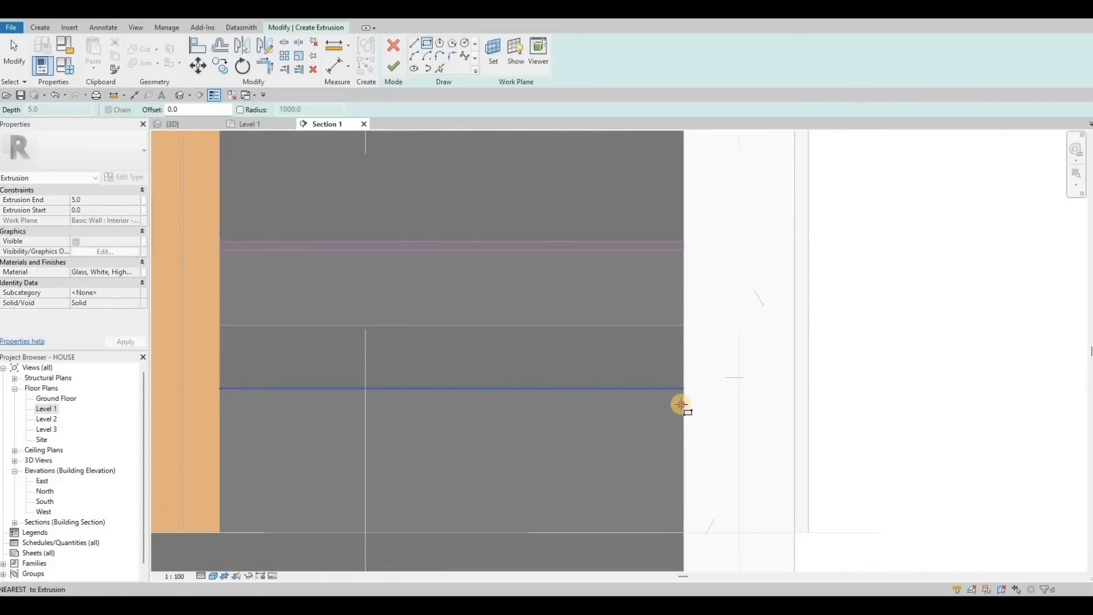
pyautogui.press('Escape')
pyautogui.press('Escape')
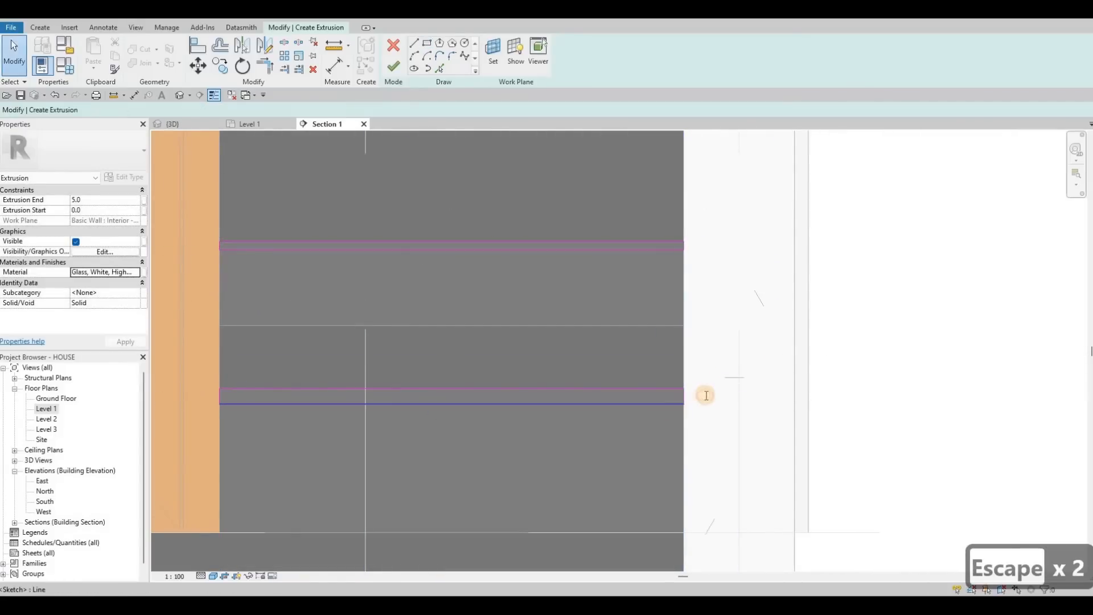
# - Set the height of both light strip profiles to 5 mm and complete the extrusion
pyautogui.click(674, 404)
pyautogui.click(706, 395)
pyautogui.write('5')
pyautogui.press('Return')
pyautogui.click(681, 249)
pyautogui.click(708, 245)
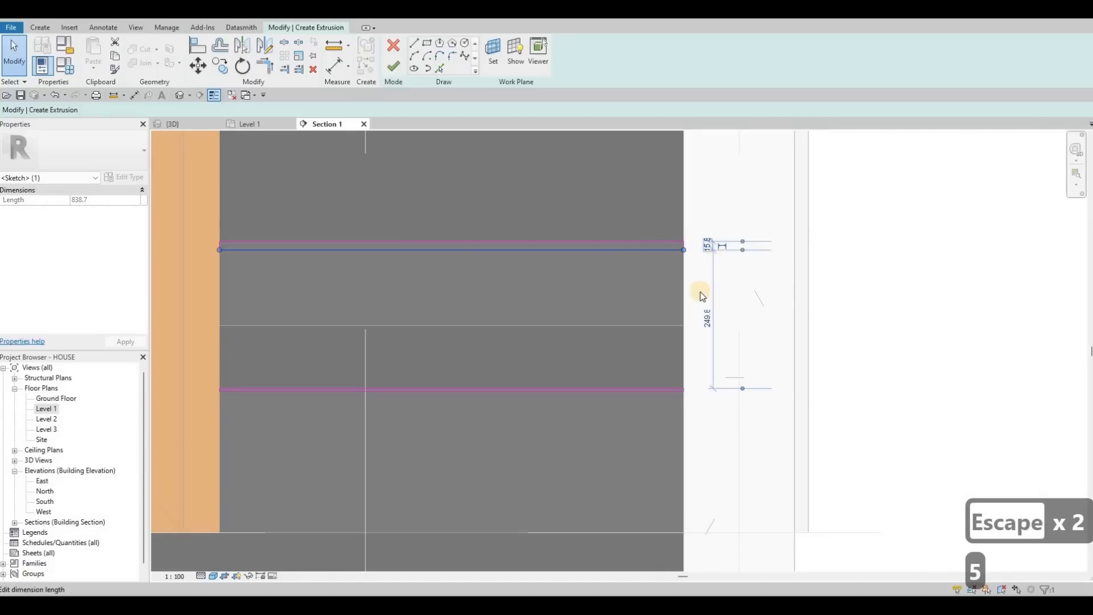
pyautogui.write('5')
pyautogui.press('Return')
pyautogui.scroll(-3, 539, 221)
pyautogui.moveTo(397, 67); pyautogui.dragTo(466, 152, button='middle')
pyautogui.scroll(-1, 465, 152)
pyautogui.click(393, 67)
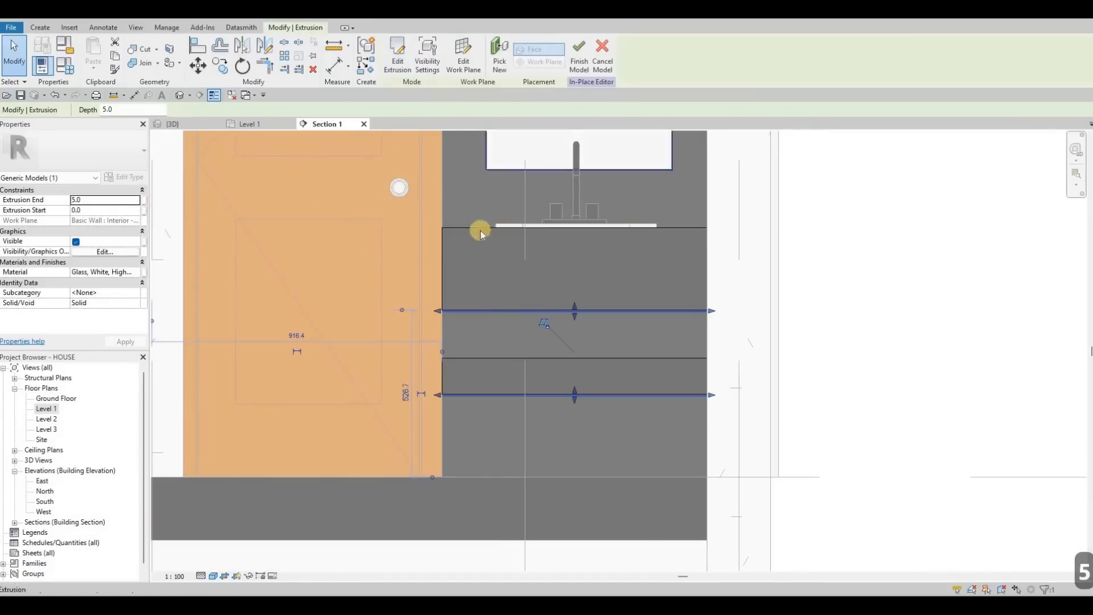
# - Start a sweep and pick the four edges of the wall mirror as its path
pyautogui.moveTo(481, 230); pyautogui.dragTo(508, 372, button='middle')
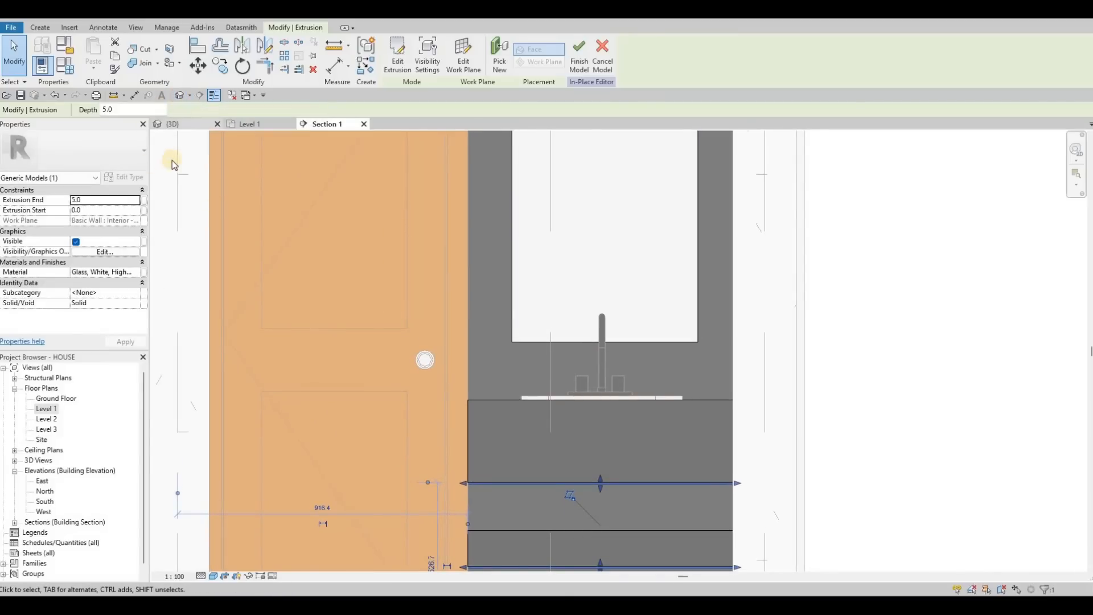
pyautogui.moveTo(425, 360); pyautogui.dragTo(416, 473, button='middle')
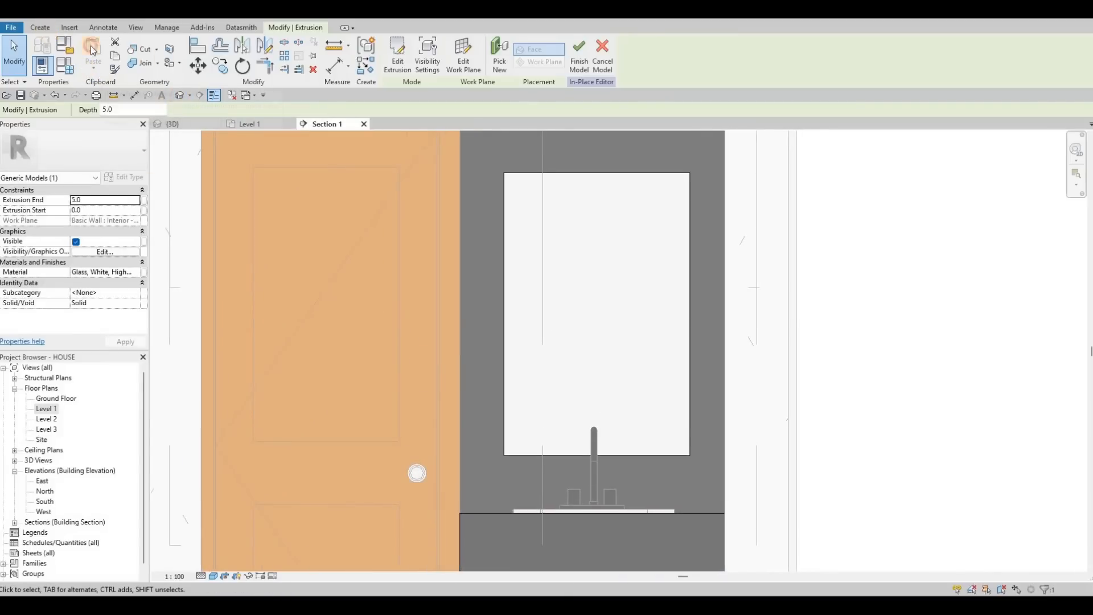
pyautogui.click(40, 27)
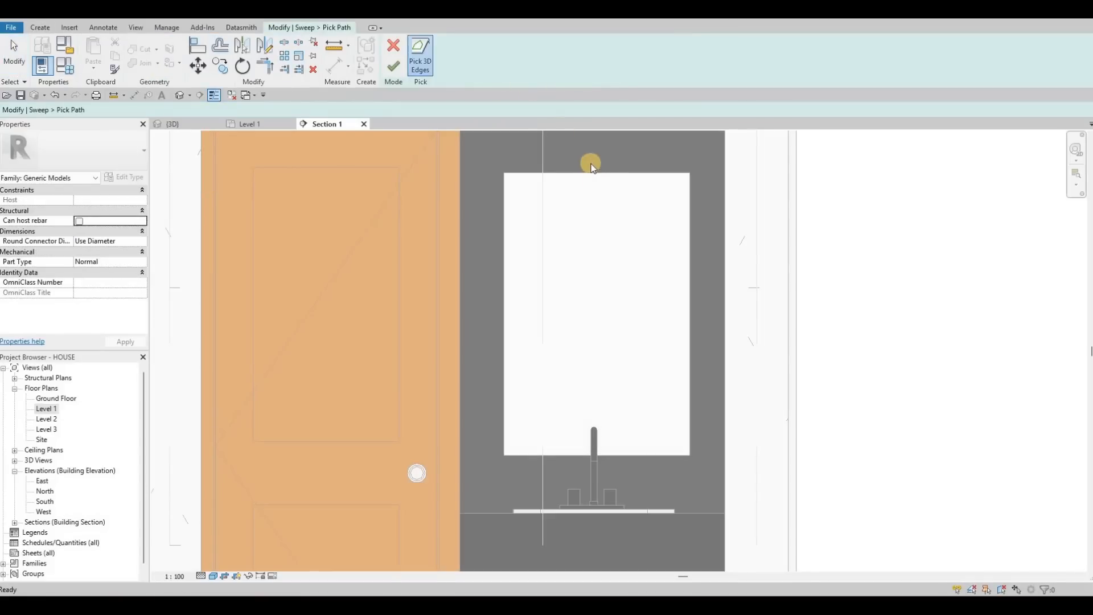
pyautogui.scroll(3, 594, 170)
pyautogui.click(762, 216)
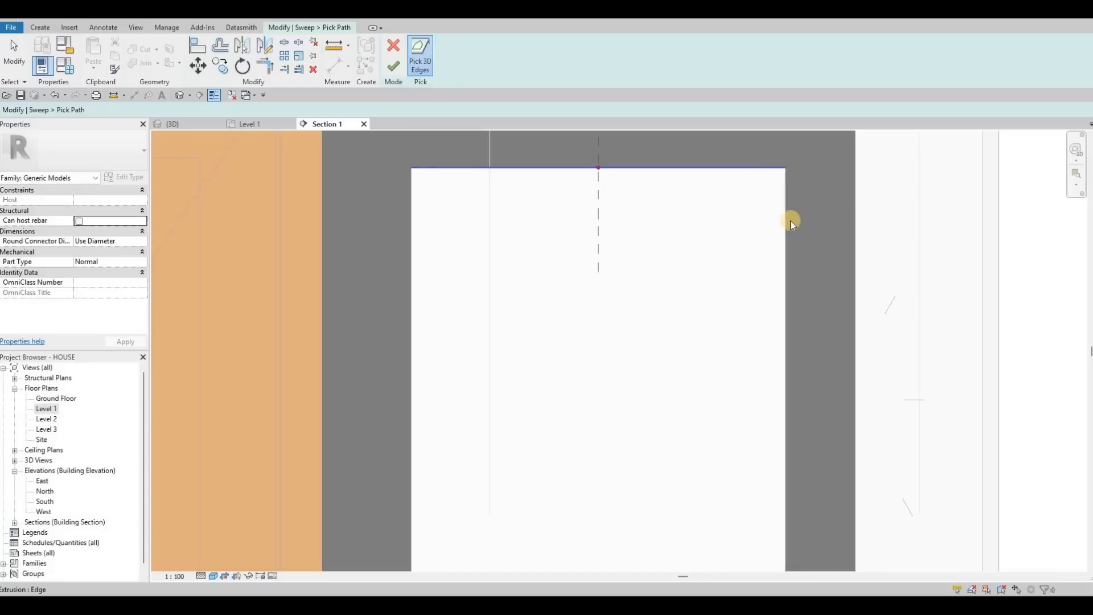
pyautogui.moveTo(449, 314); pyautogui.dragTo(459, 210, button='middle')
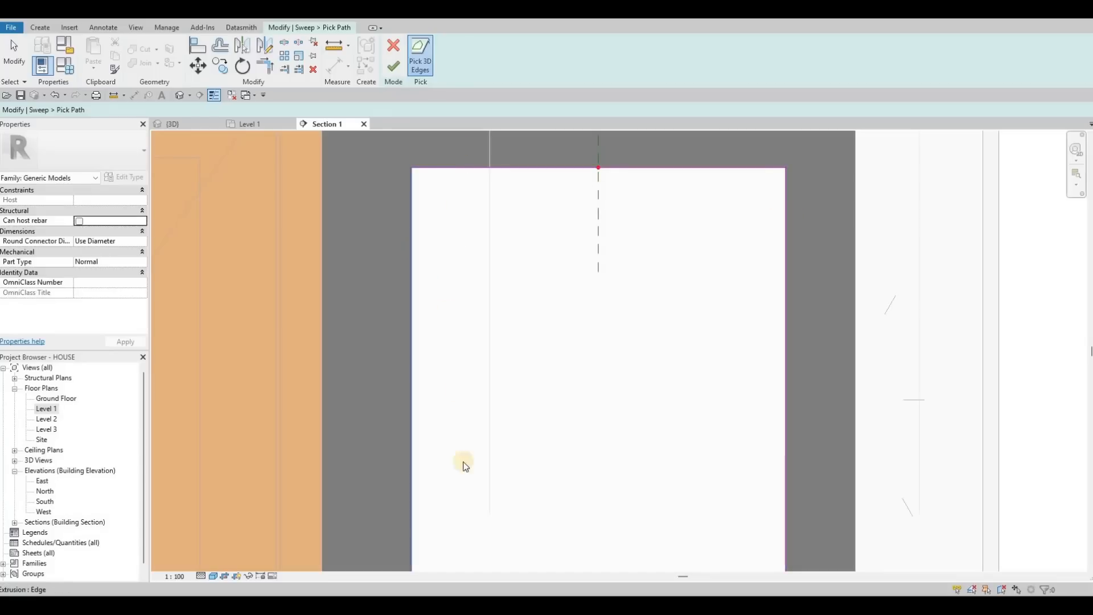
pyautogui.scroll(-1, 466, 512)
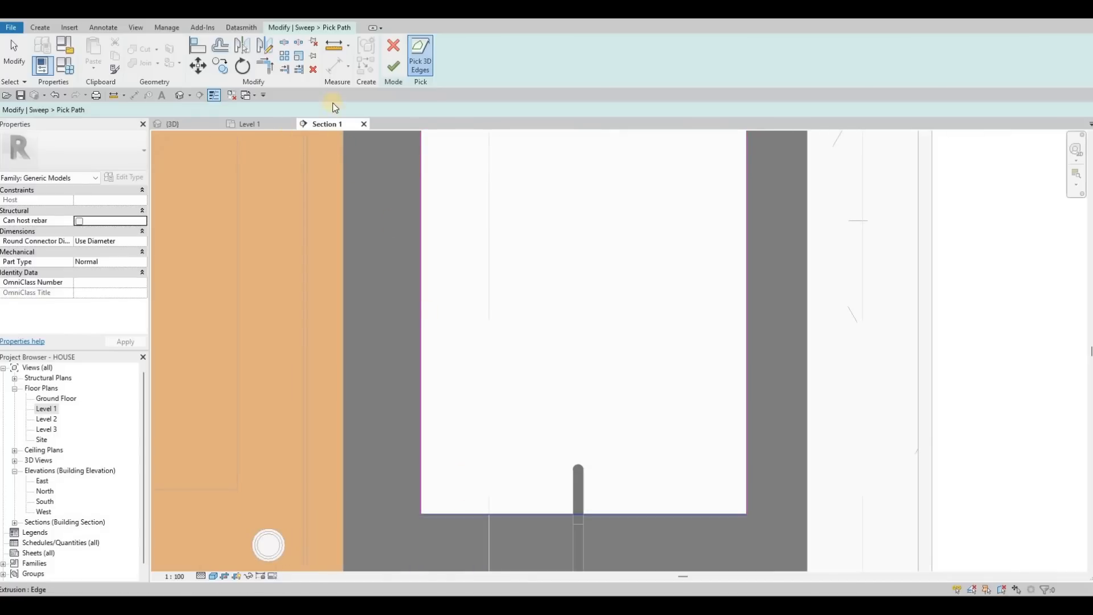
# - In the 3D view, sketch a rectangular sweep profile about 3 mm high above the mirror's top edge, spanning the mirror's thickness
pyautogui.click(202, 124)
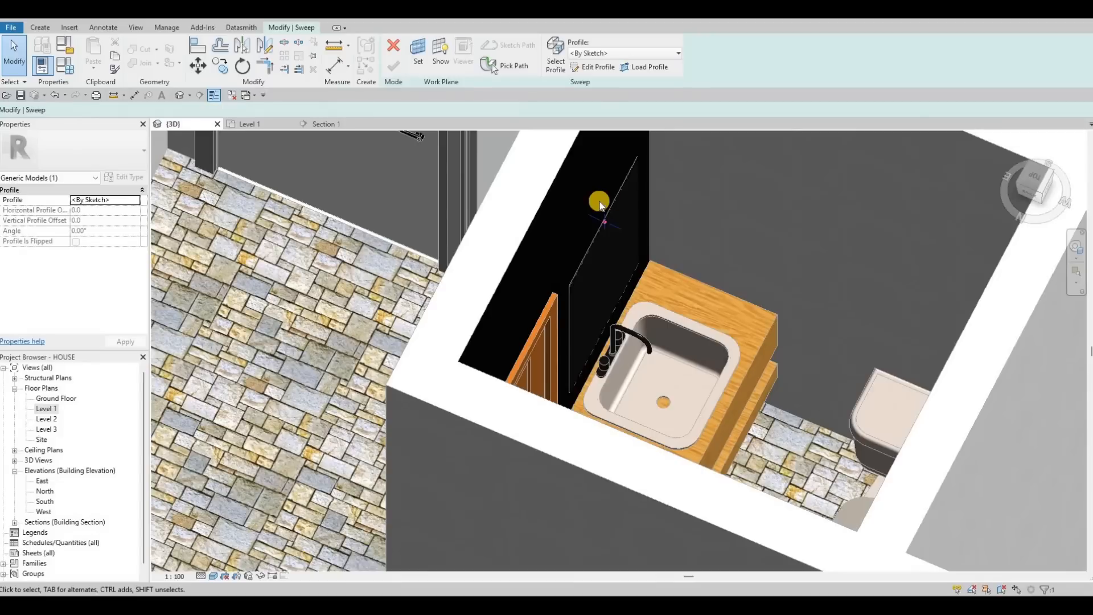
pyautogui.click(600, 205)
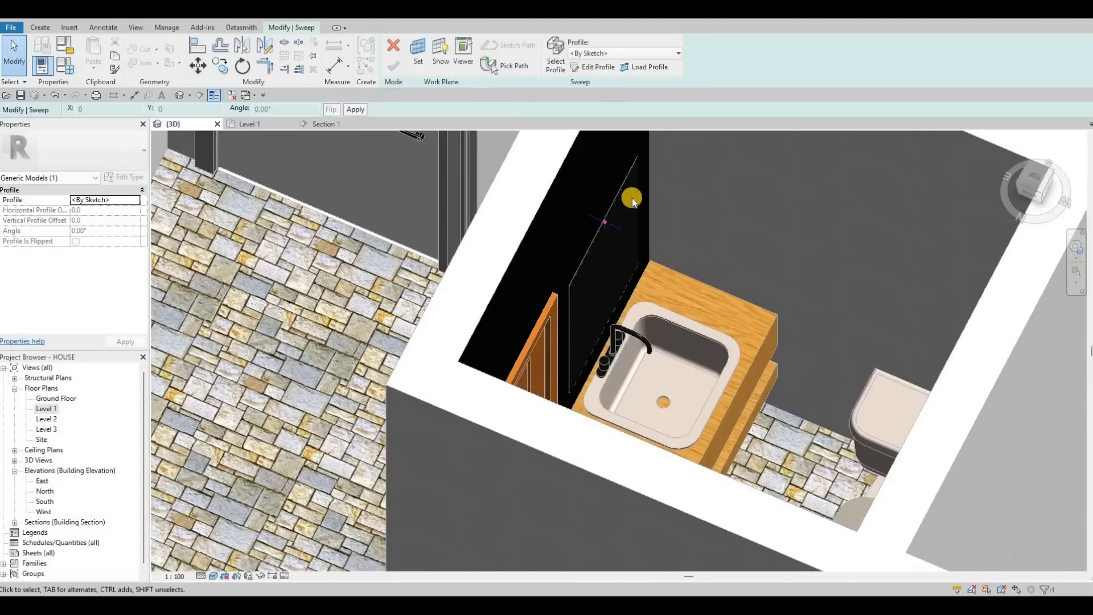
pyautogui.scroll(6, 609, 211)
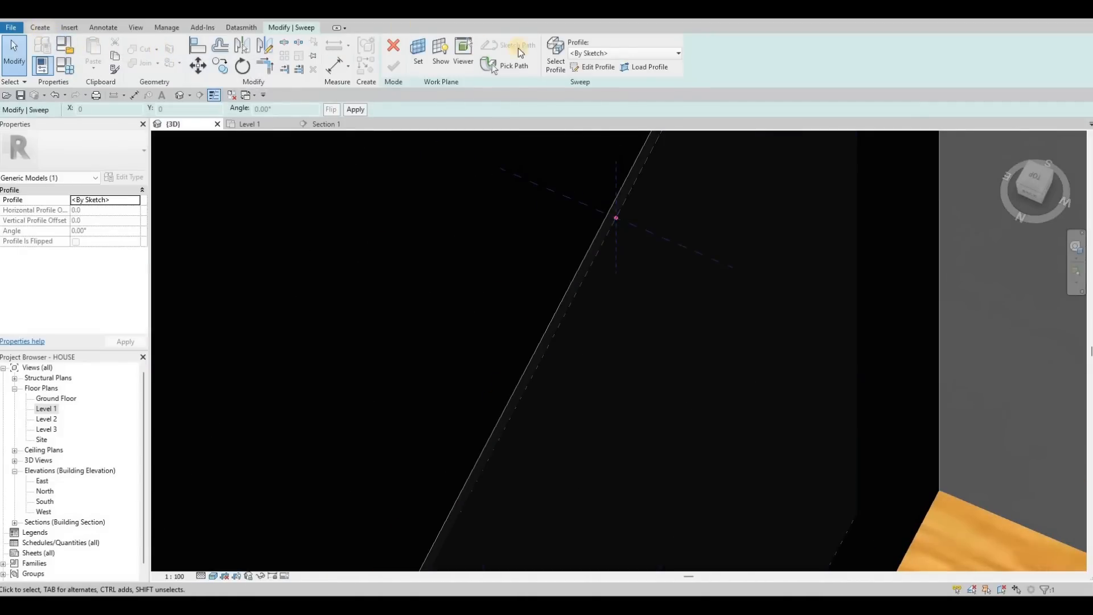
pyautogui.click(581, 68)
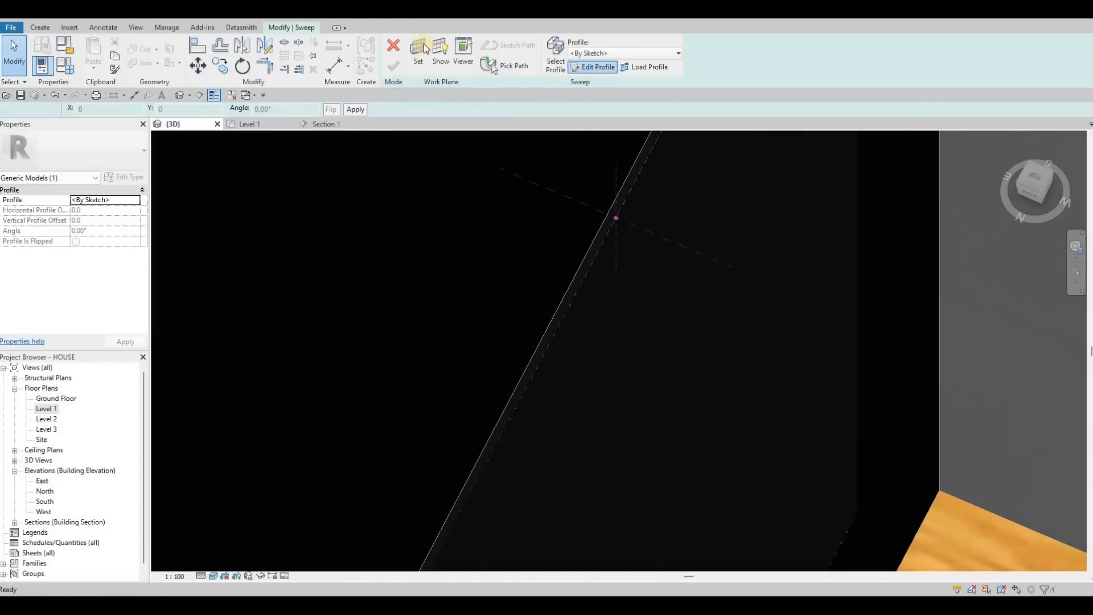
pyautogui.scroll(3, 598, 204)
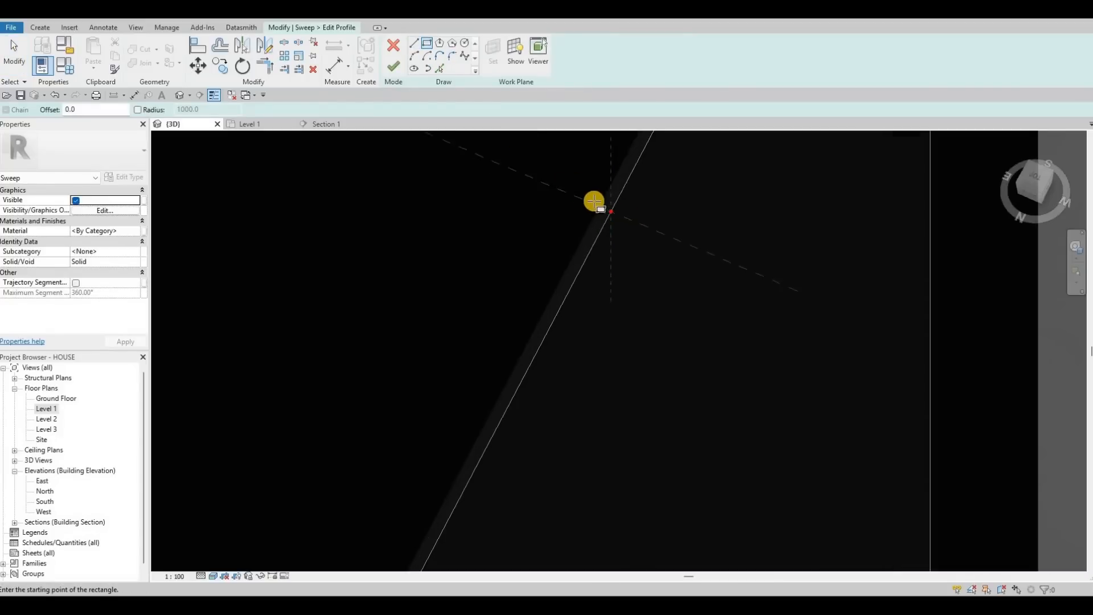
pyautogui.click(561, 182)
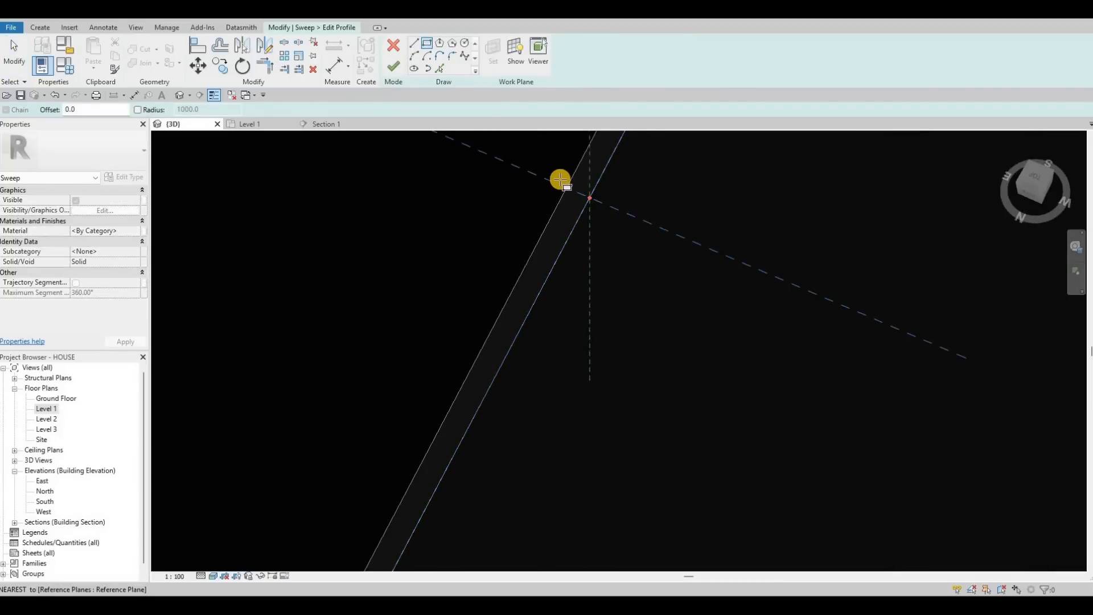
pyautogui.click(586, 191)
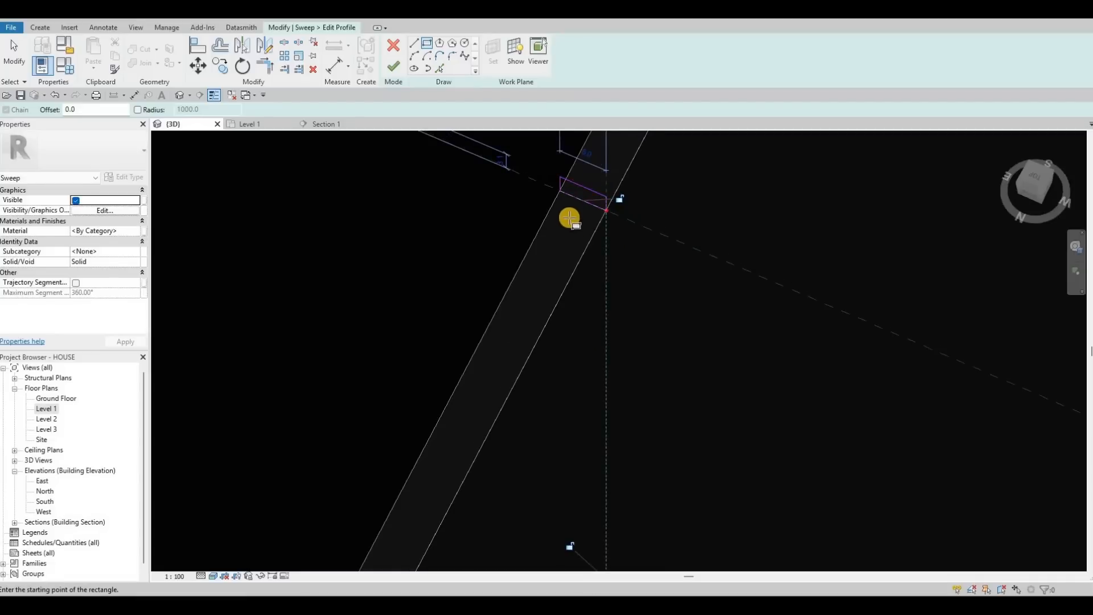
pyautogui.press('Escape')
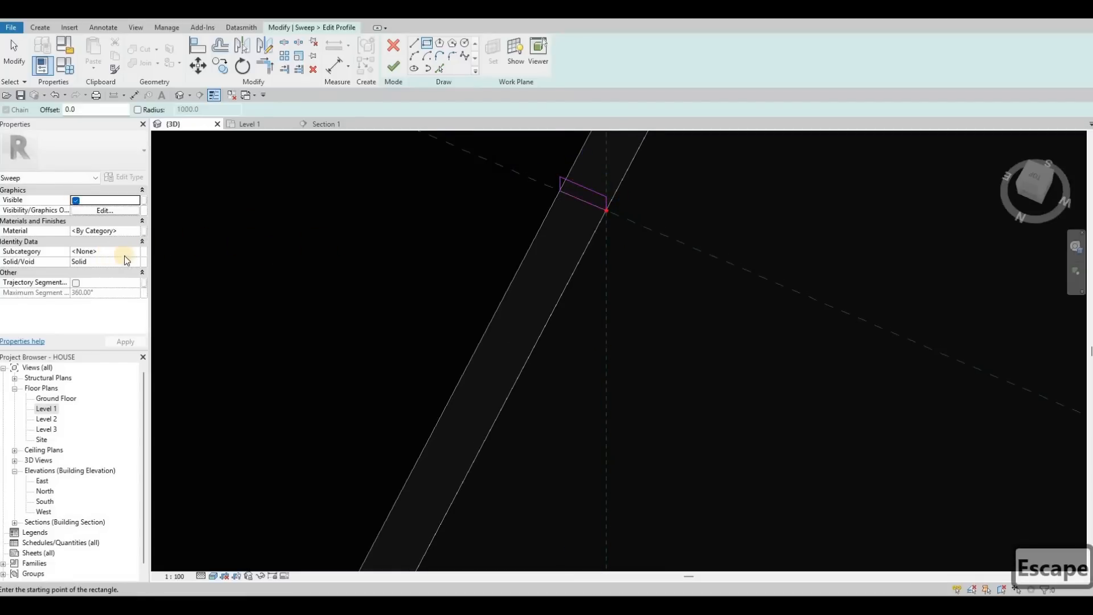
pyautogui.press('Escape')
pyautogui.press('Escape')
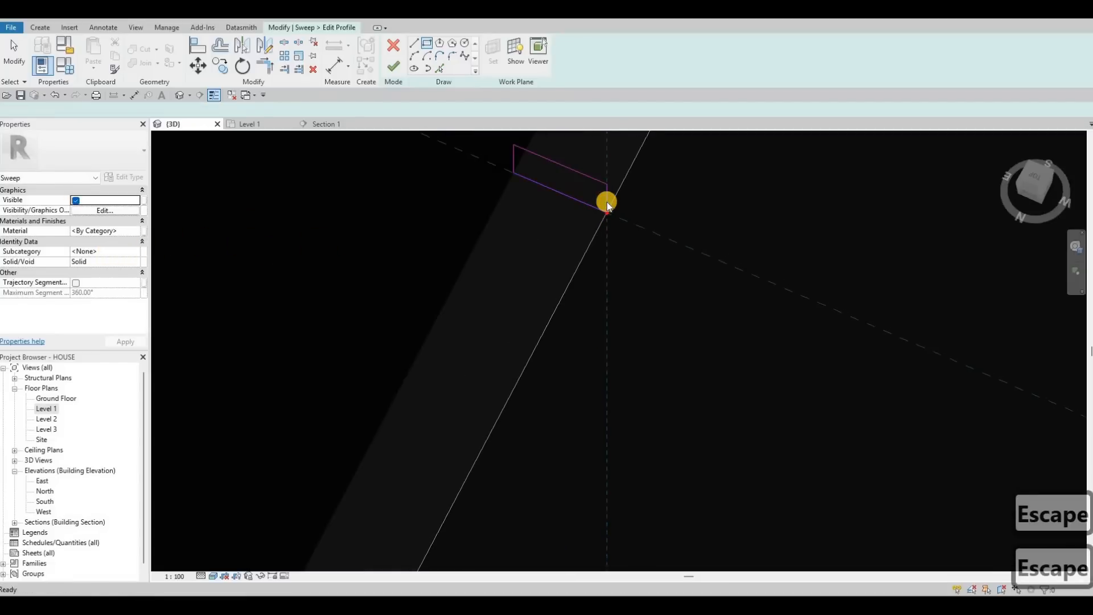
# - Nudge the room-side edge of the rectangular sweep profile slightly outward past the mirror's face
pyautogui.click(603, 203)
pyautogui.press('Right')
pyautogui.press('Right')
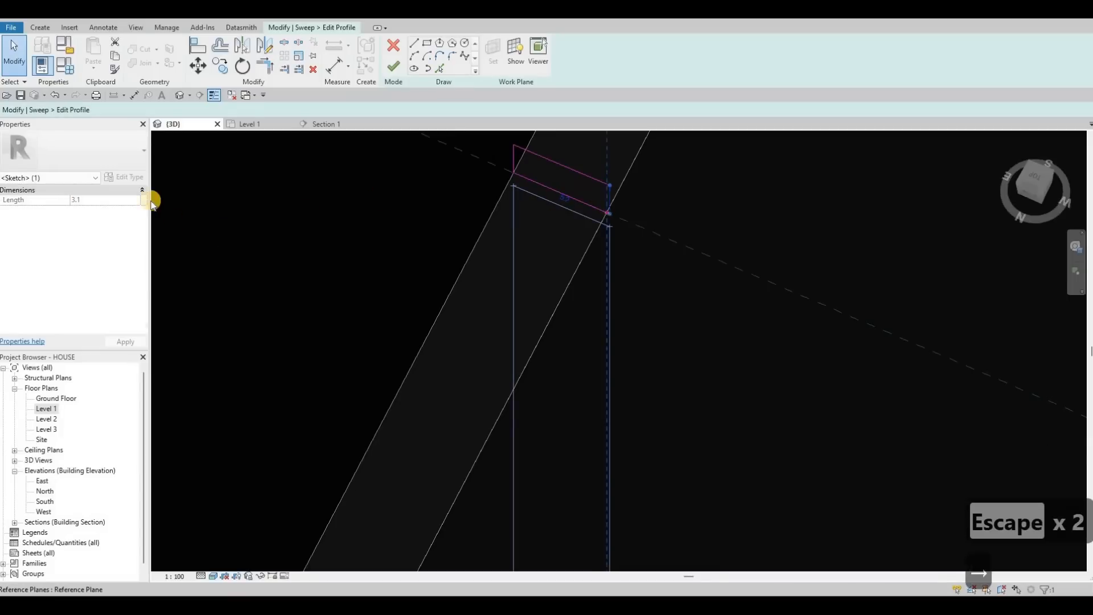
# - Assign the Glass, White, High Luminance material to the wall mirror's frame sweep and complete the in-place model
pyautogui.press('Escape')
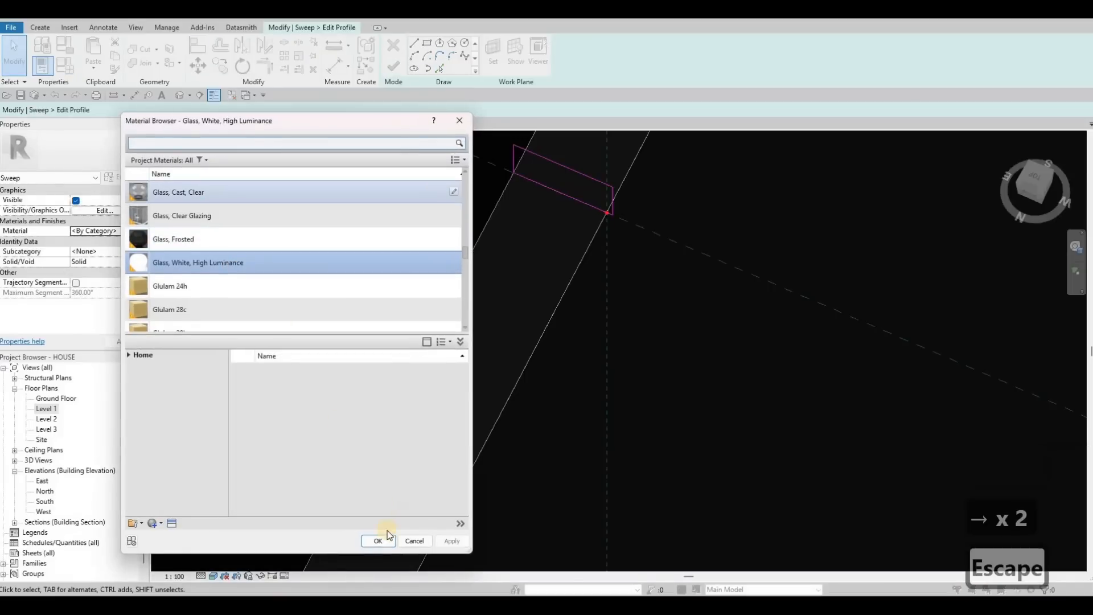
pyautogui.click(387, 535)
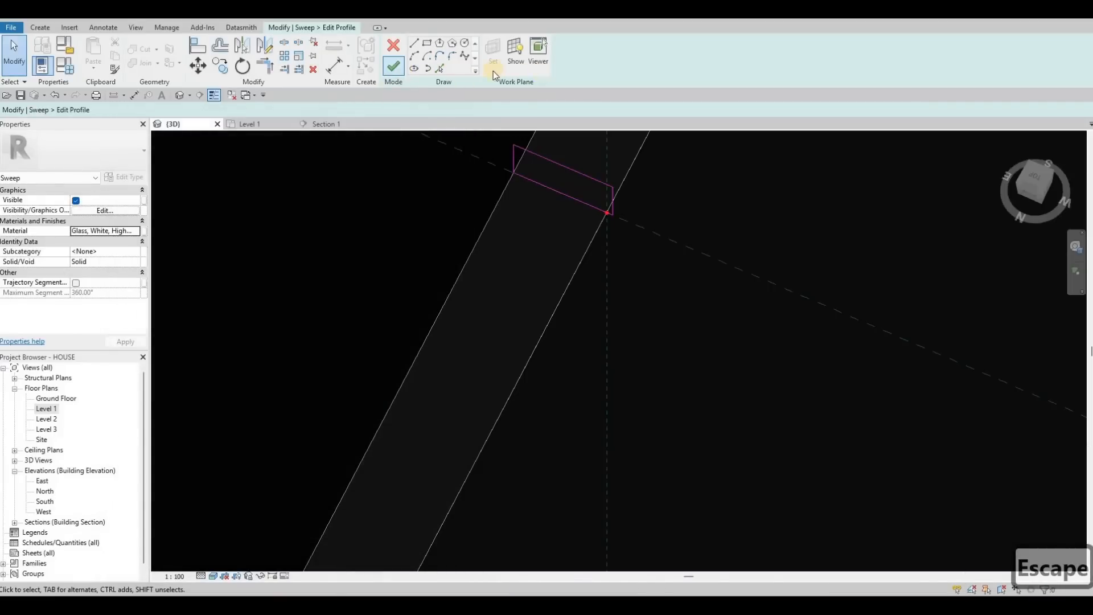
pyautogui.click(393, 66)
pyautogui.click(393, 67)
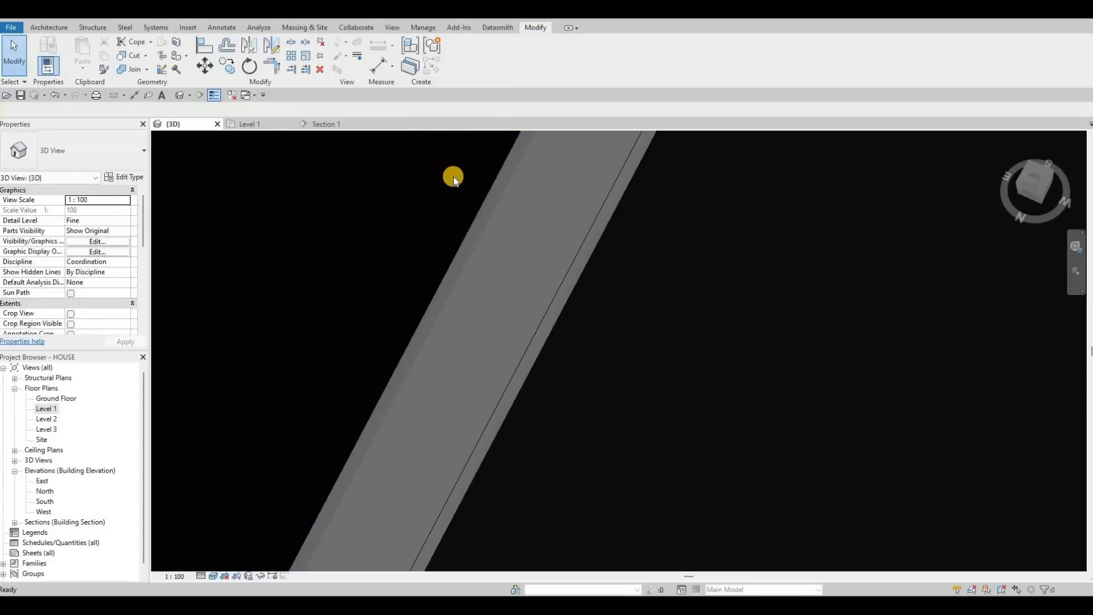
# - Inspect the framed mirror above the bathroom sink and the surrounding Level 1 rooms in 3D from several angles
pyautogui.scroll(-4, 456, 196)
pyautogui.scroll(-5, 482, 295)
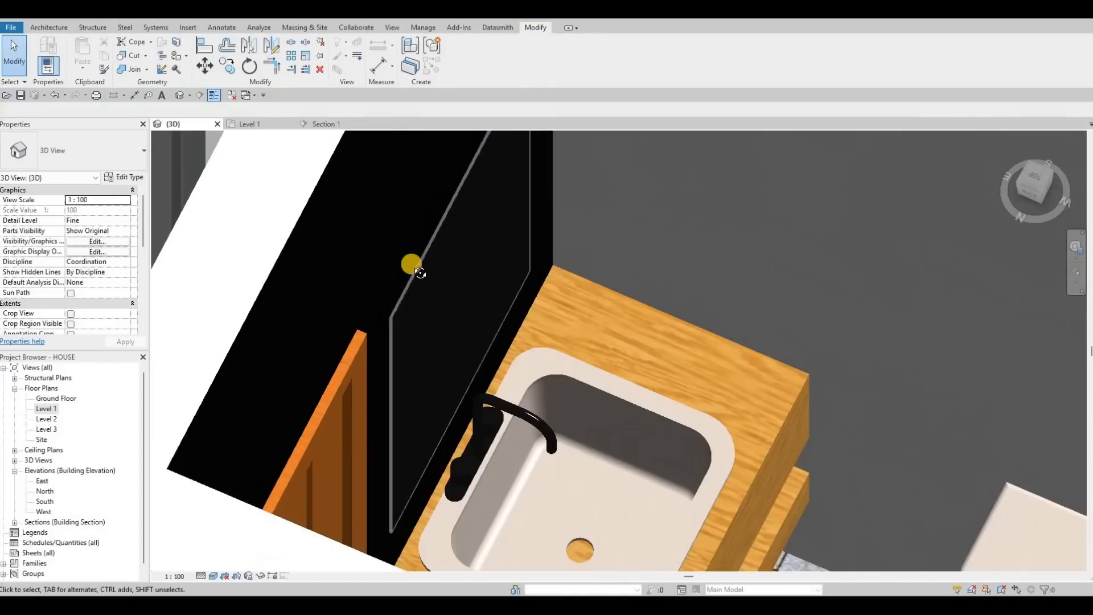
pyautogui.keyDown('shift'); pyautogui.moveTo(529, 293); pyautogui.dragTo(646, 278, button='middle'); pyautogui.keyUp('shift')
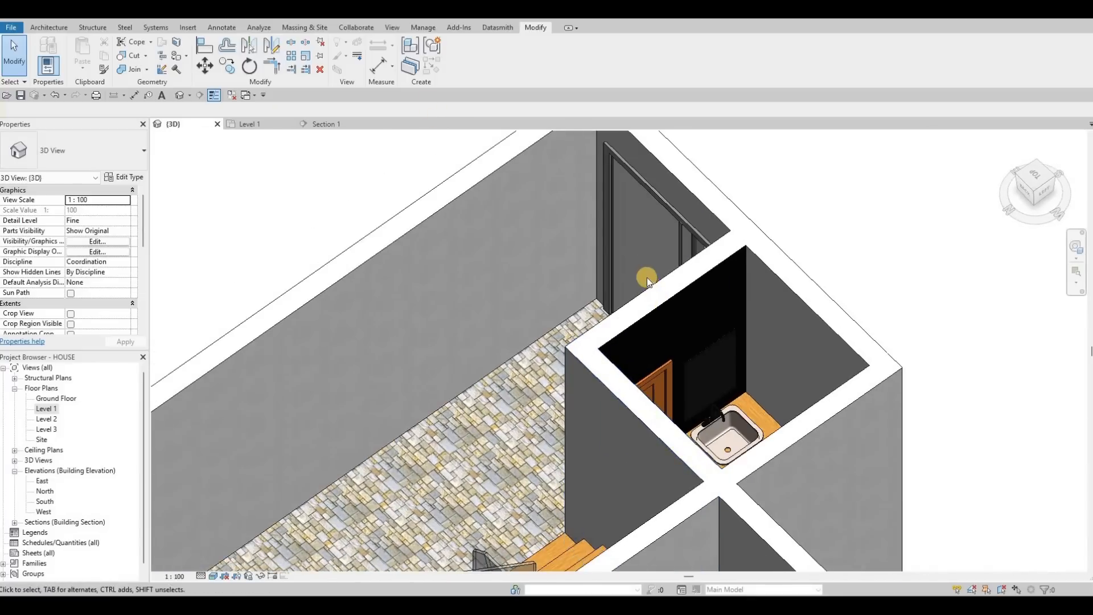
pyautogui.scroll(4, 640, 268)
pyautogui.click(479, 398)
pyautogui.keyDown('shift'); pyautogui.moveTo(485, 410); pyautogui.dragTo(964, 480, button='middle'); pyautogui.keyUp('shift')
pyautogui.press('Escape')
pyautogui.press('Escape')
pyautogui.keyDown('shift'); pyautogui.moveTo(1063, 427); pyautogui.dragTo(552, 247, button='middle'); pyautogui.keyUp('shift')
pyautogui.keyDown('shift'); pyautogui.moveTo(317, 148); pyautogui.dragTo(258, 126, button='middle'); pyautogui.keyUp('shift')
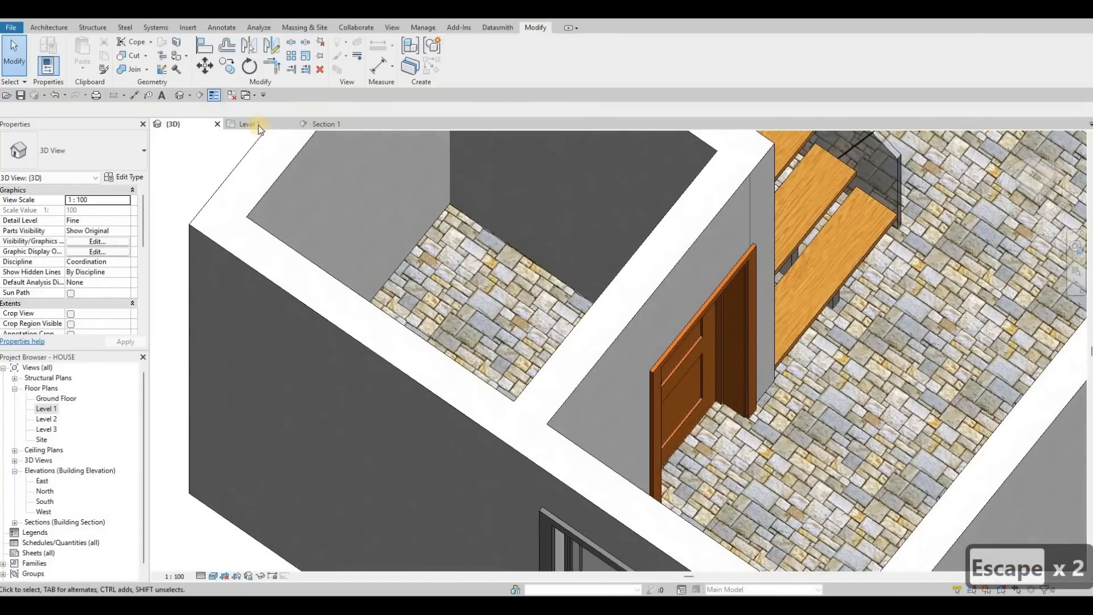
# - Switch to the Level 1 floor plan and bring the overall house layout into view
pyautogui.click(258, 125)
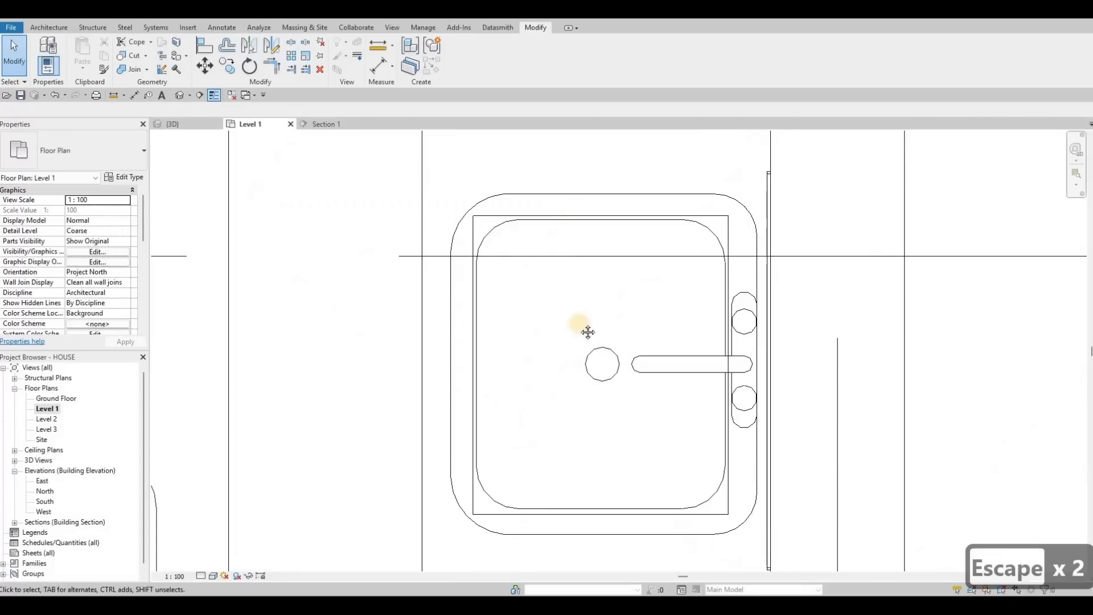
pyautogui.scroll(-10, 568, 246)
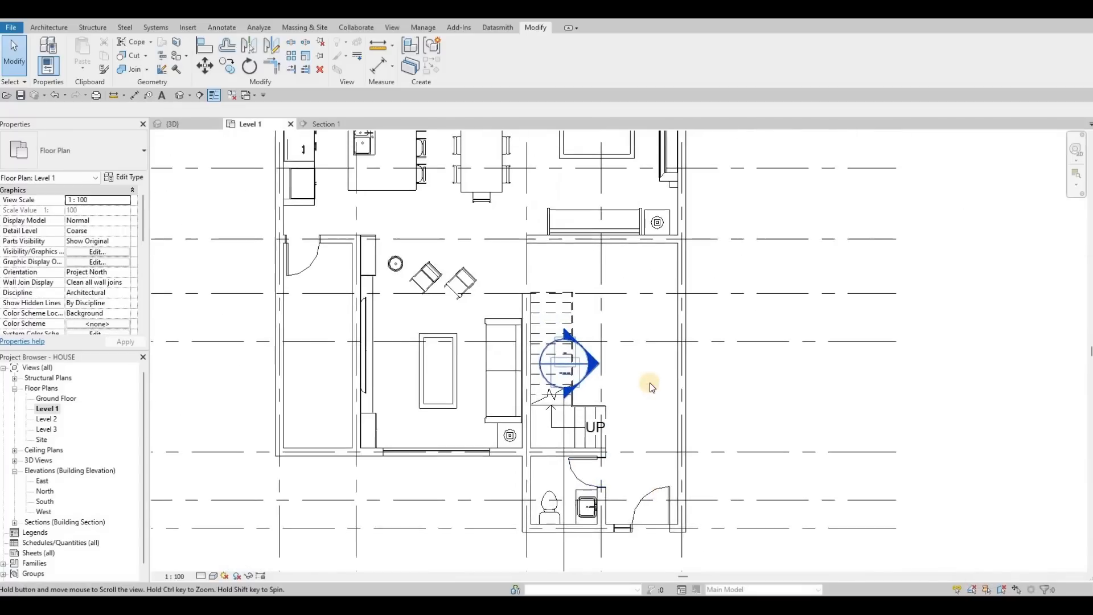
pyautogui.scroll(-2, 651, 387)
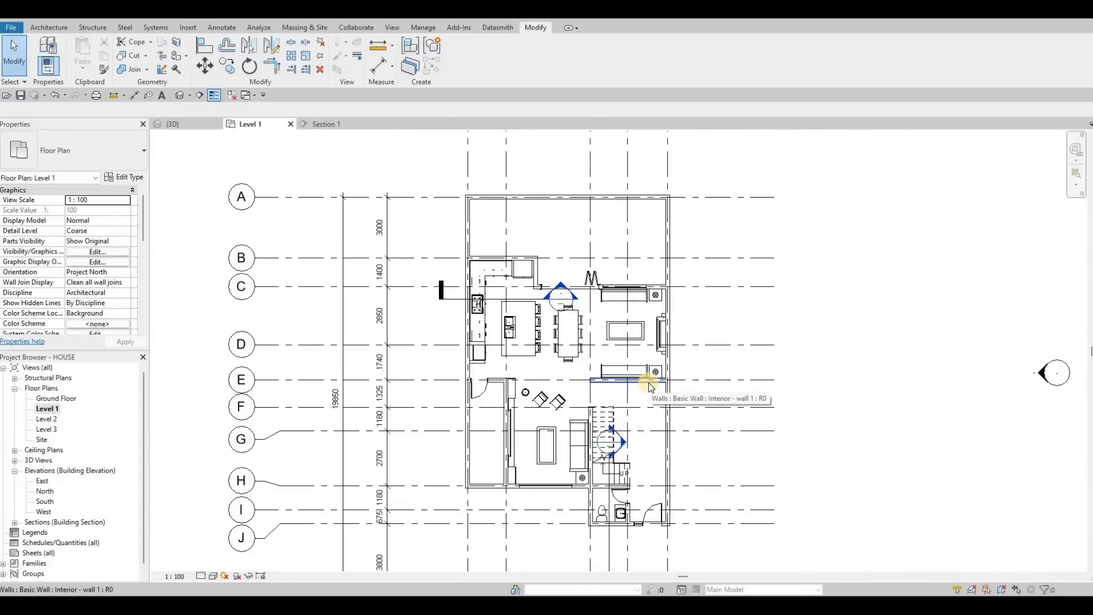